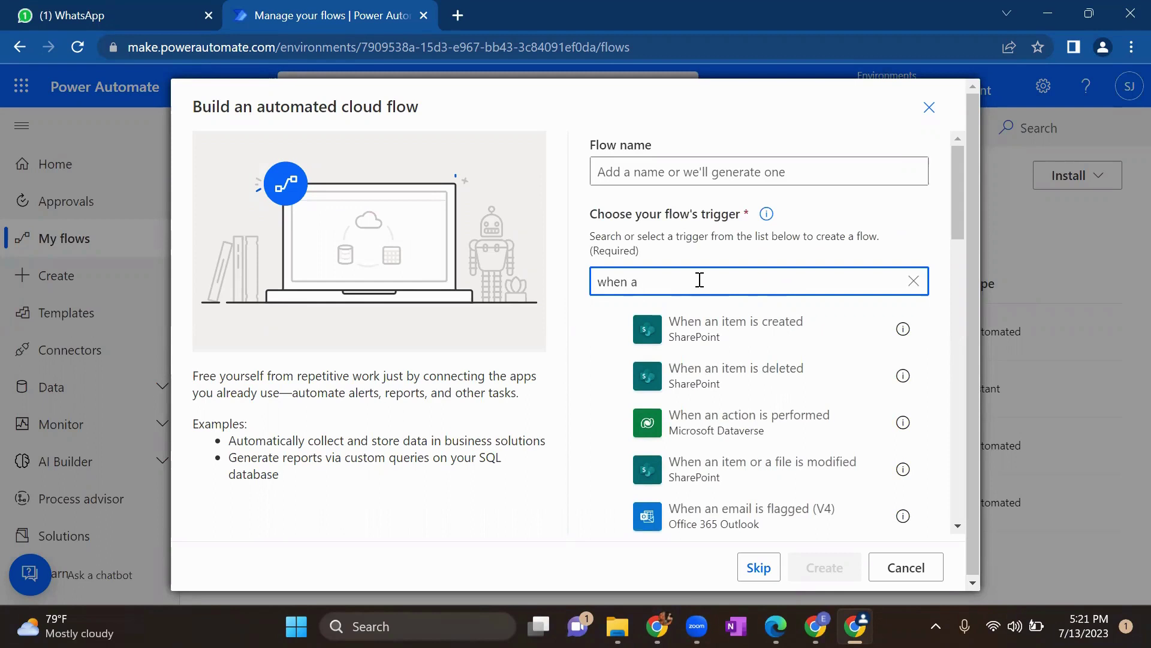
# Step: Search the triggers for "when a row is added" and create the flow with Microsoft Dataverse's "When a row is added, modified or deleted" trigger
pyautogui.write('ow is')
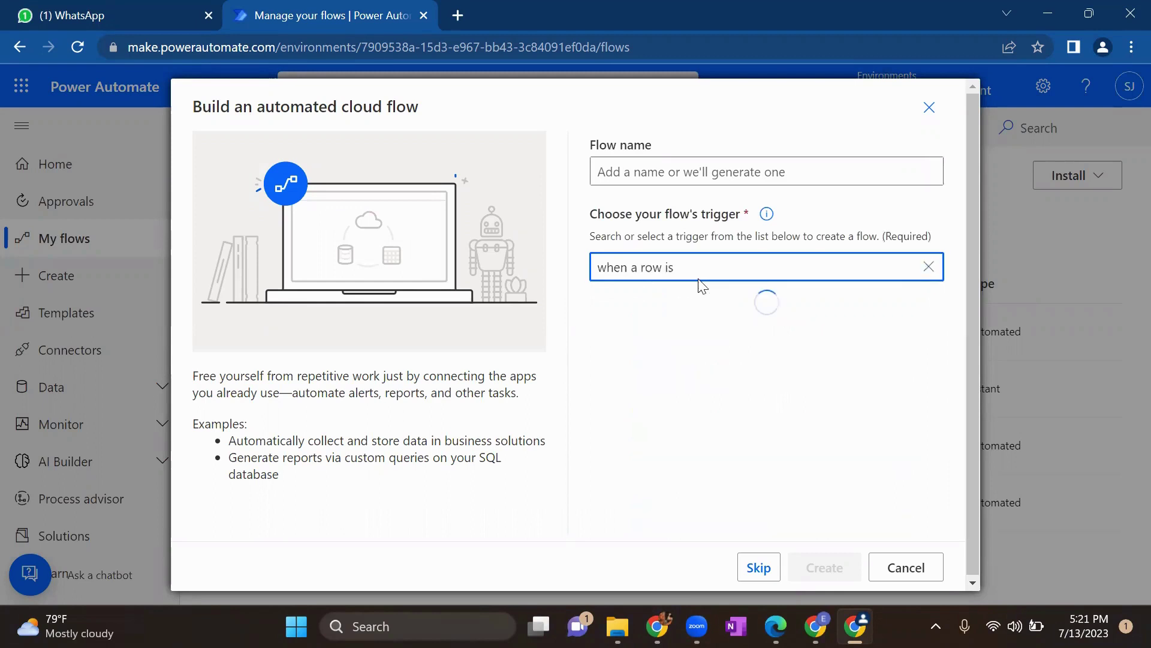
pyautogui.write(' added')
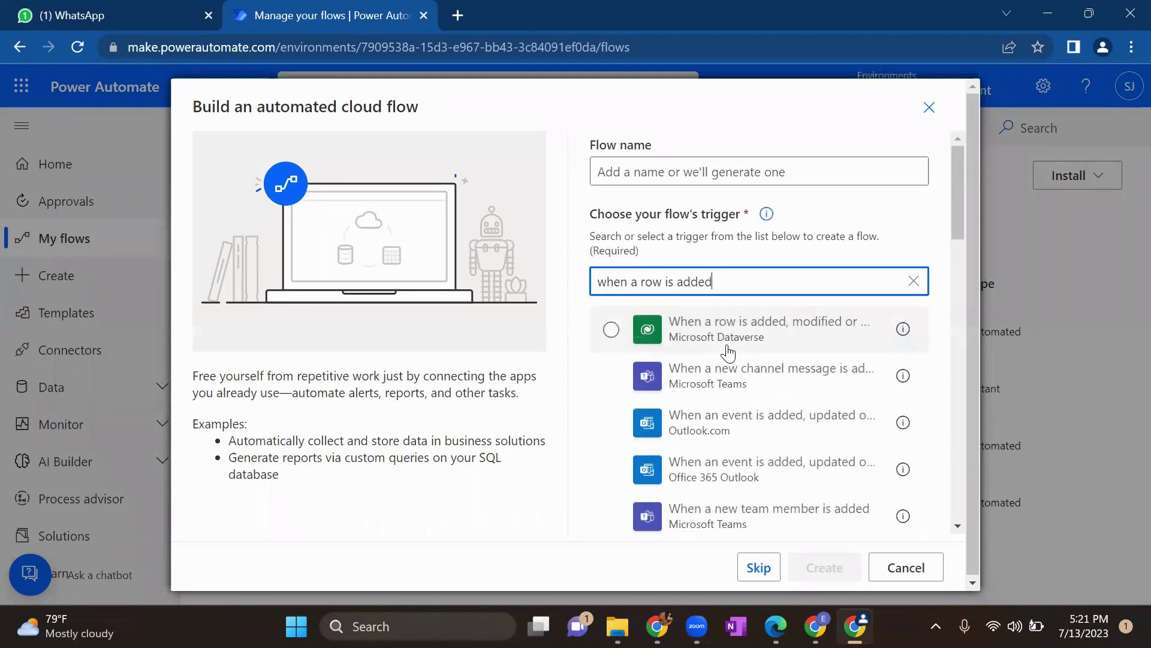
pyautogui.click(727, 348)
pyautogui.click(839, 577)
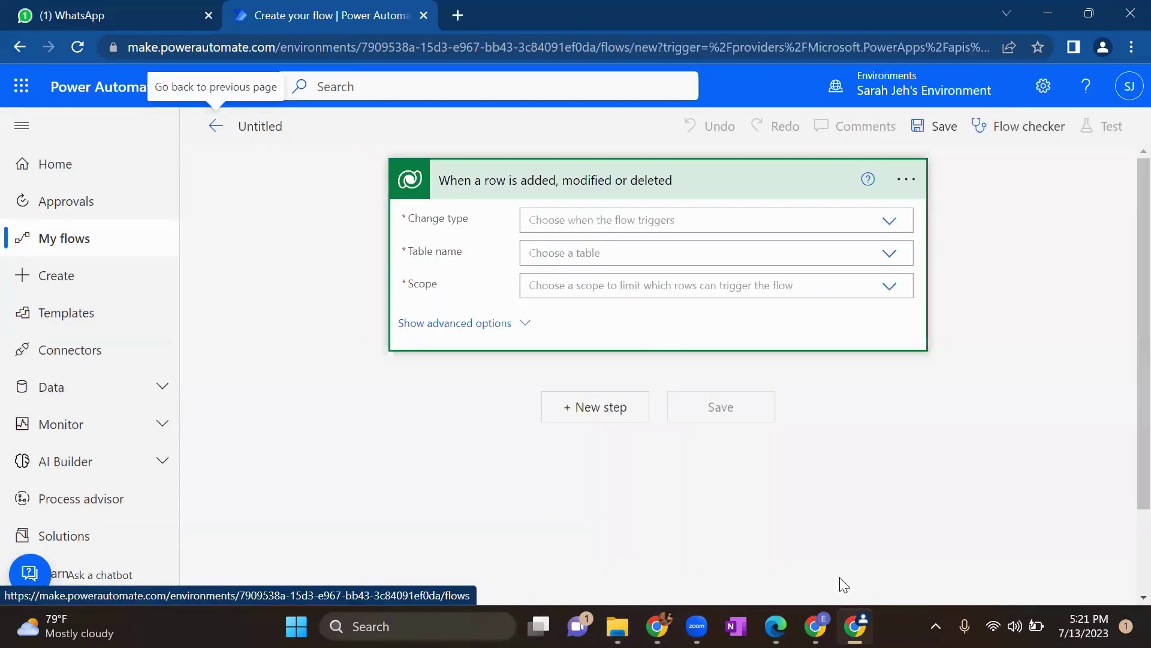
# Step: Configure the Dataverse trigger with change type Added, table Employees and scope Organization
pyautogui.click(802, 221)
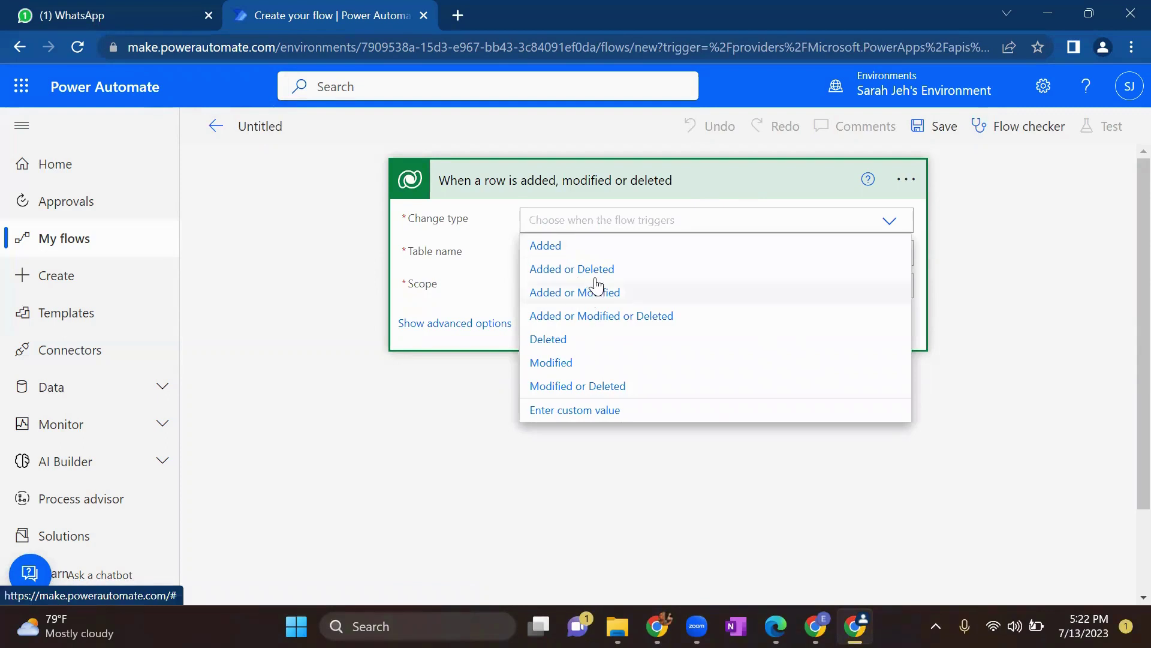
pyautogui.click(594, 249)
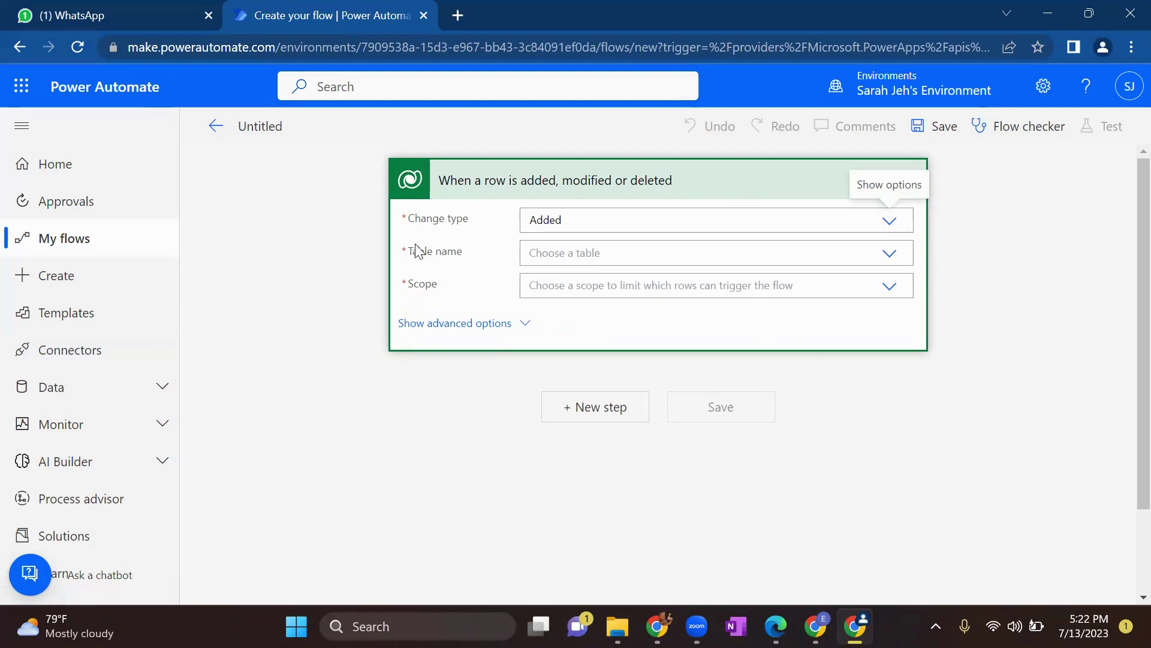
pyautogui.click(542, 259)
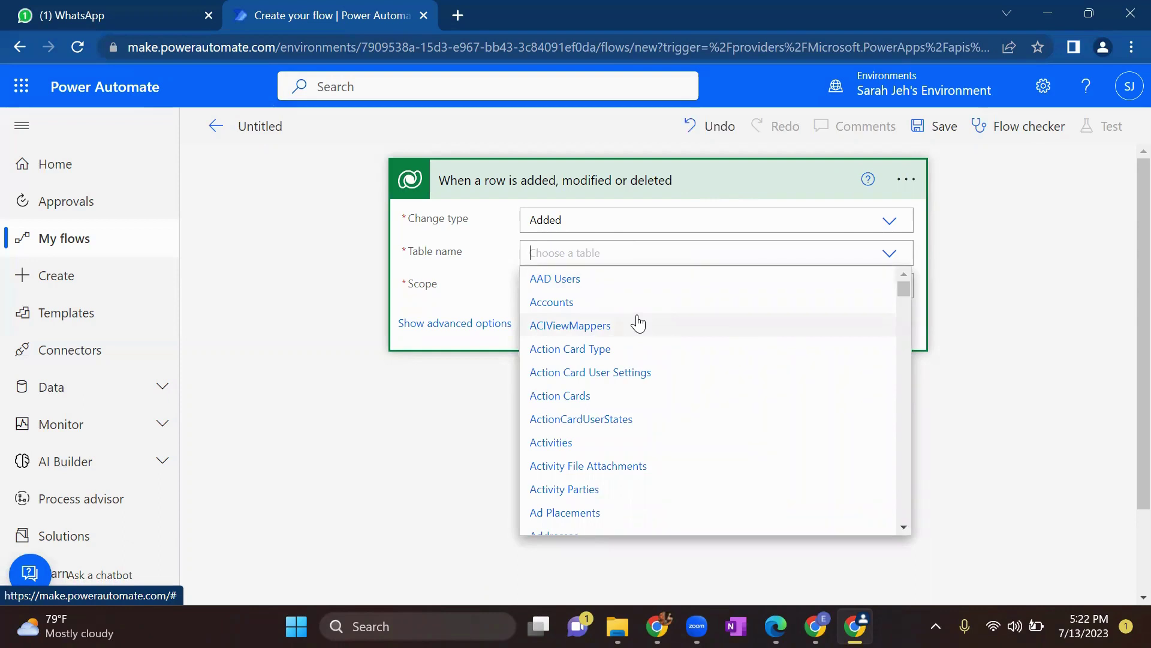
pyautogui.write('empl')
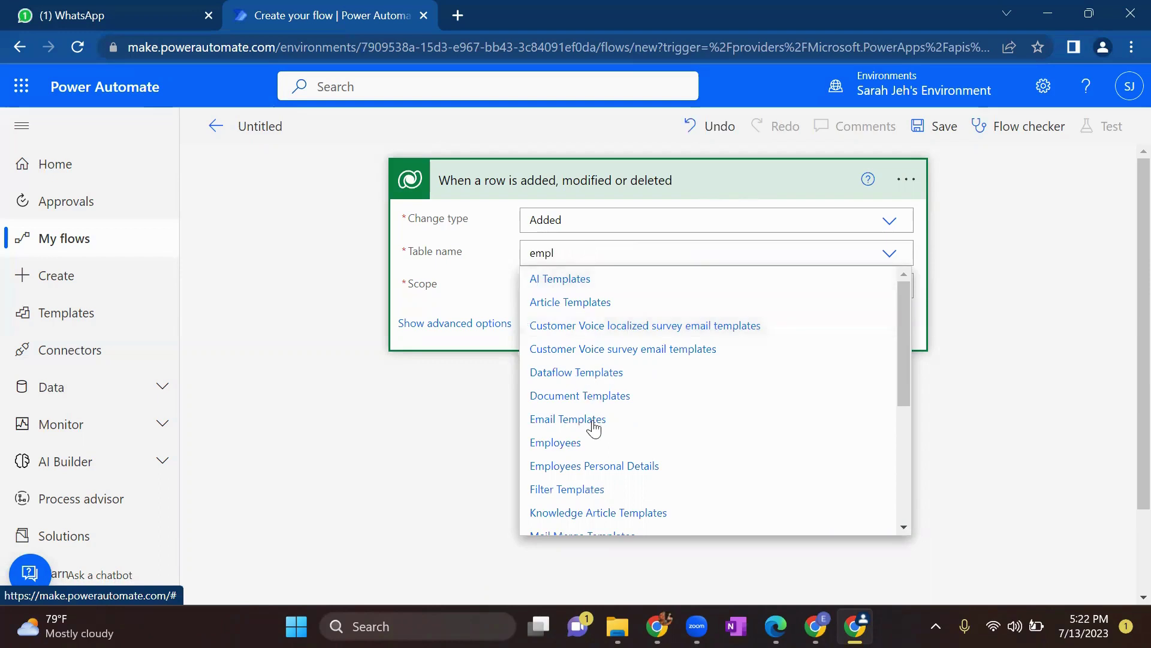
pyautogui.click(592, 444)
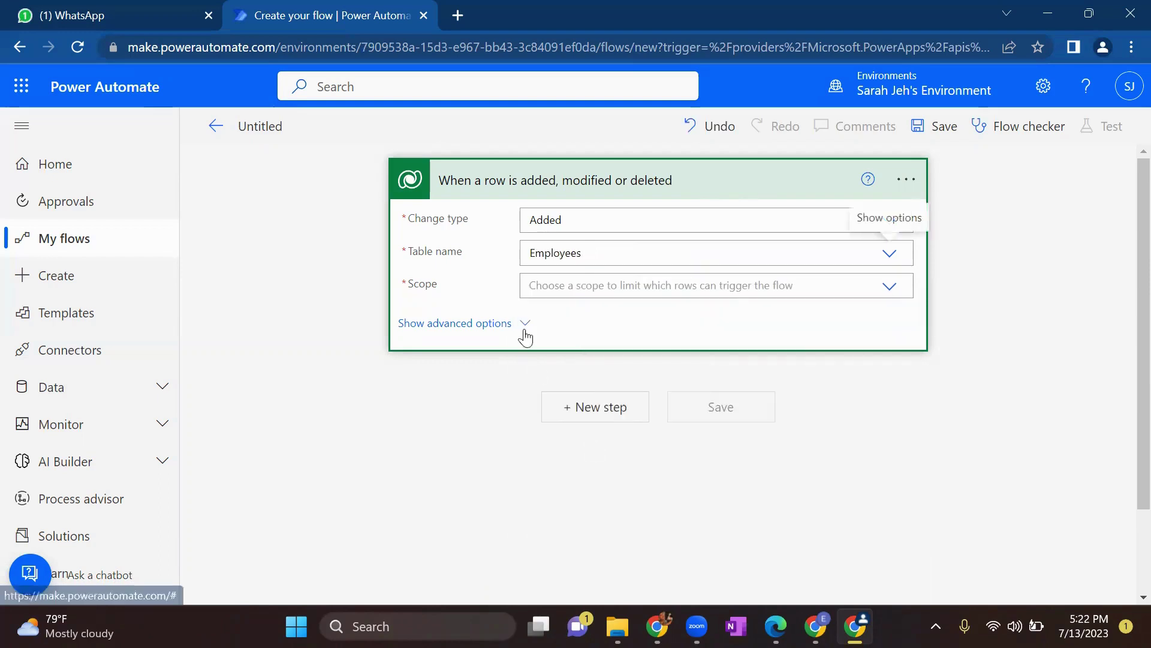
pyautogui.click(634, 286)
pyautogui.click(562, 341)
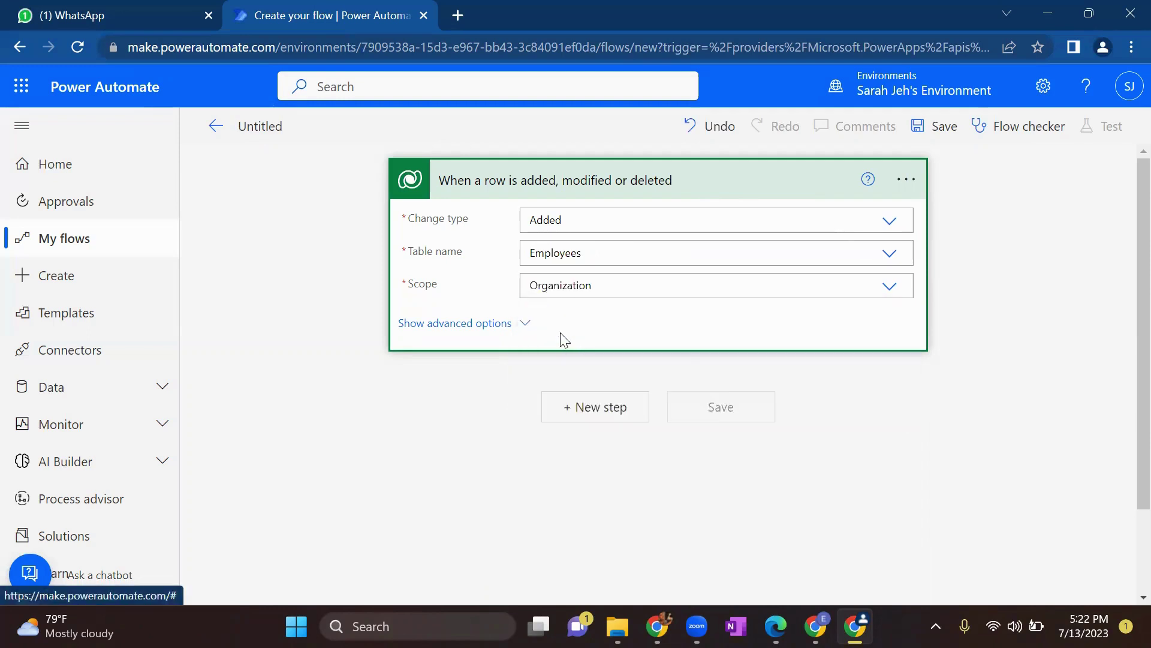
# Step: Add an Initialize variable action below the trigger
pyautogui.click(613, 420)
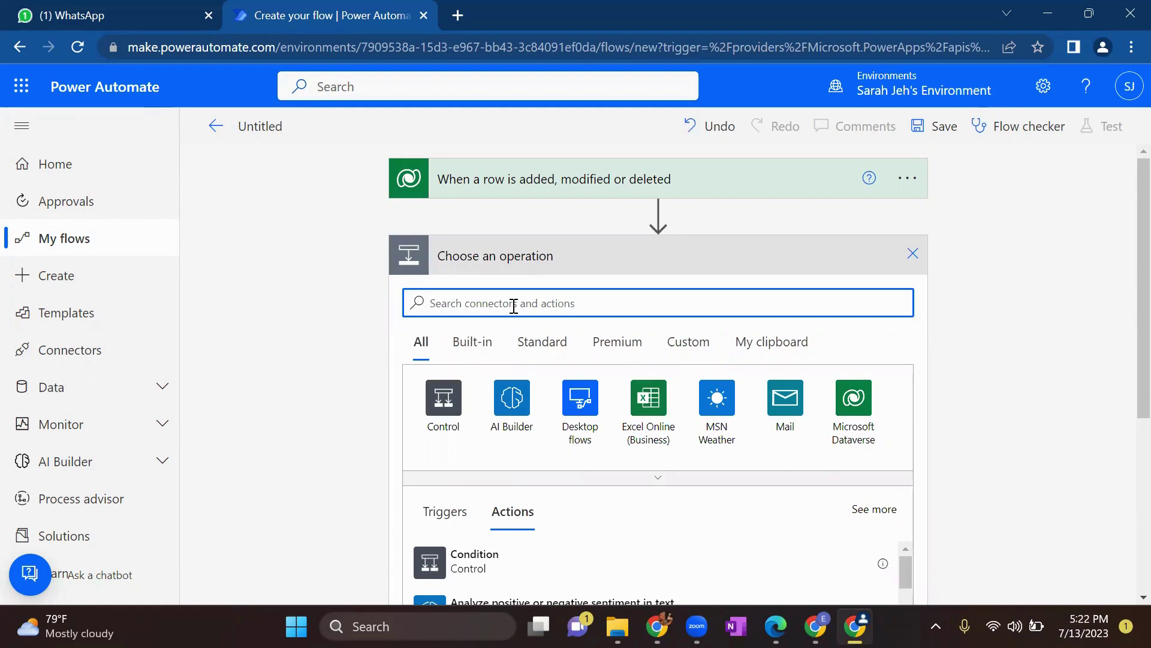
pyautogui.write('initial variable')
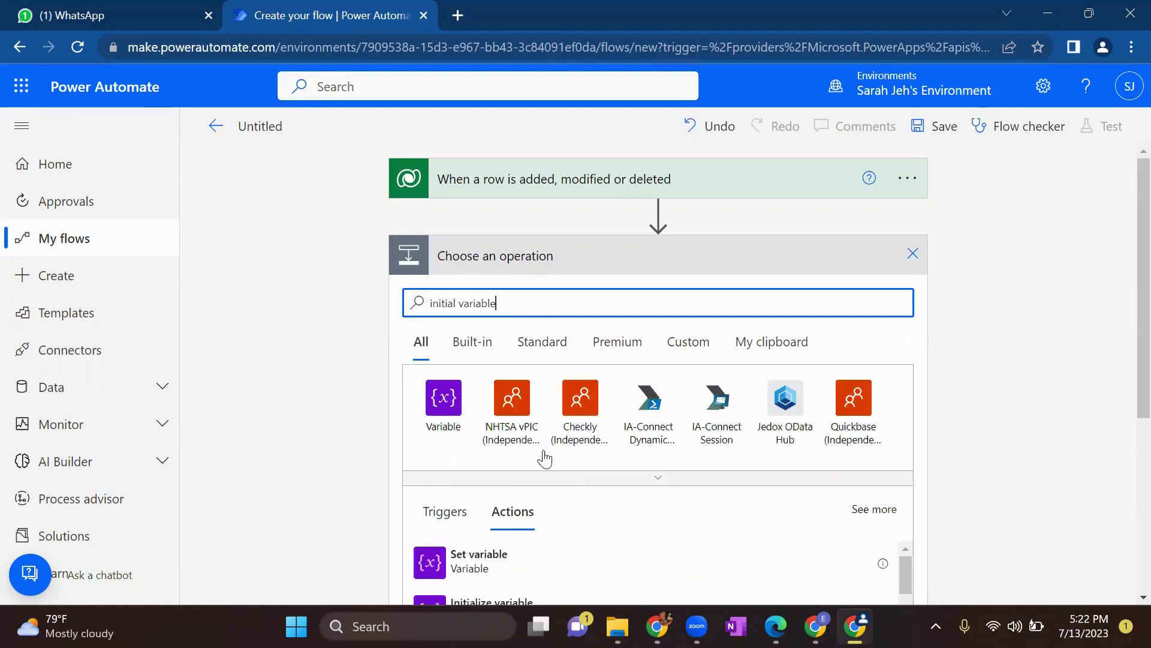
pyautogui.scroll(-2, 540, 458)
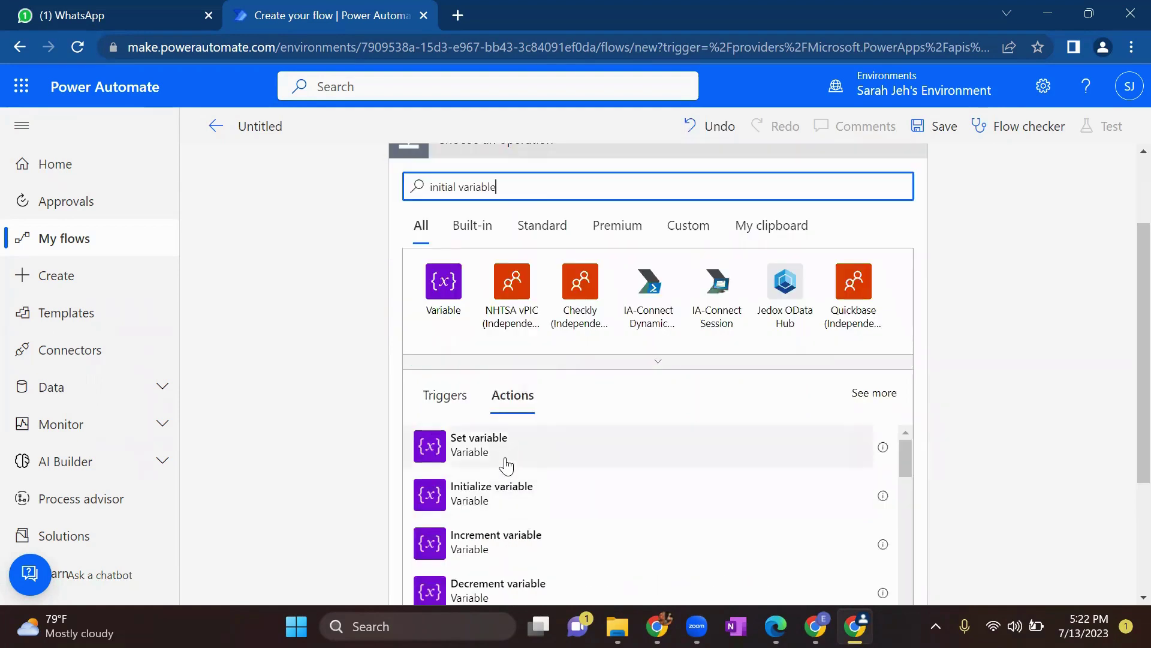
pyautogui.click(515, 487)
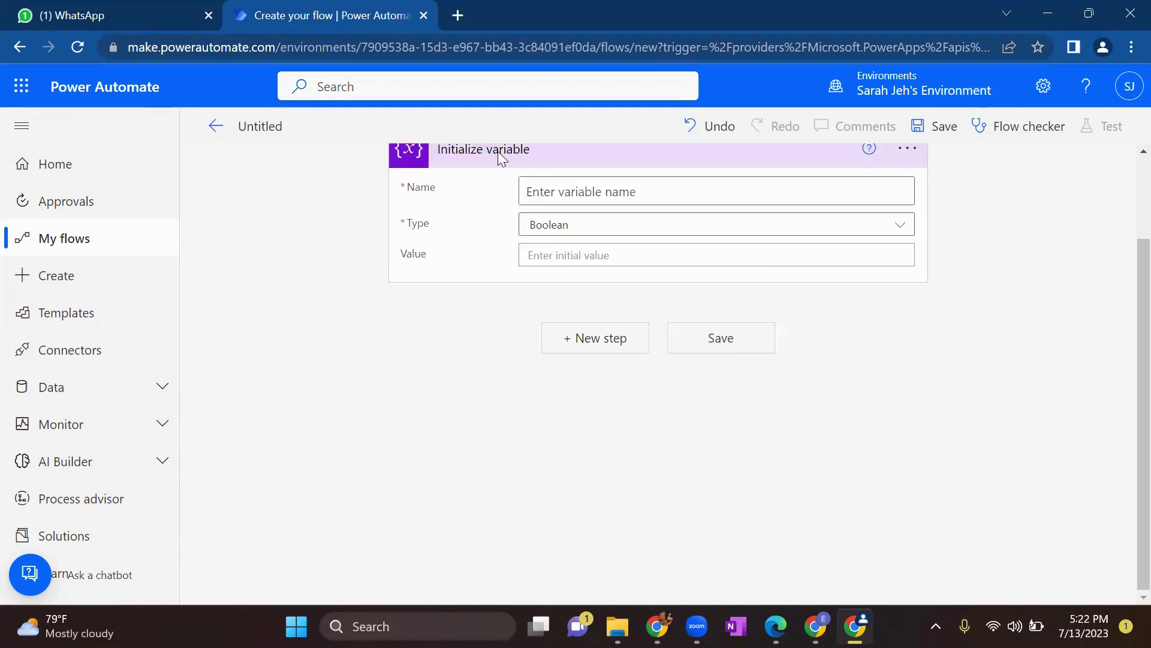
# Step: Name the variable ListOfChoice and set its type to Array
pyautogui.click(577, 195)
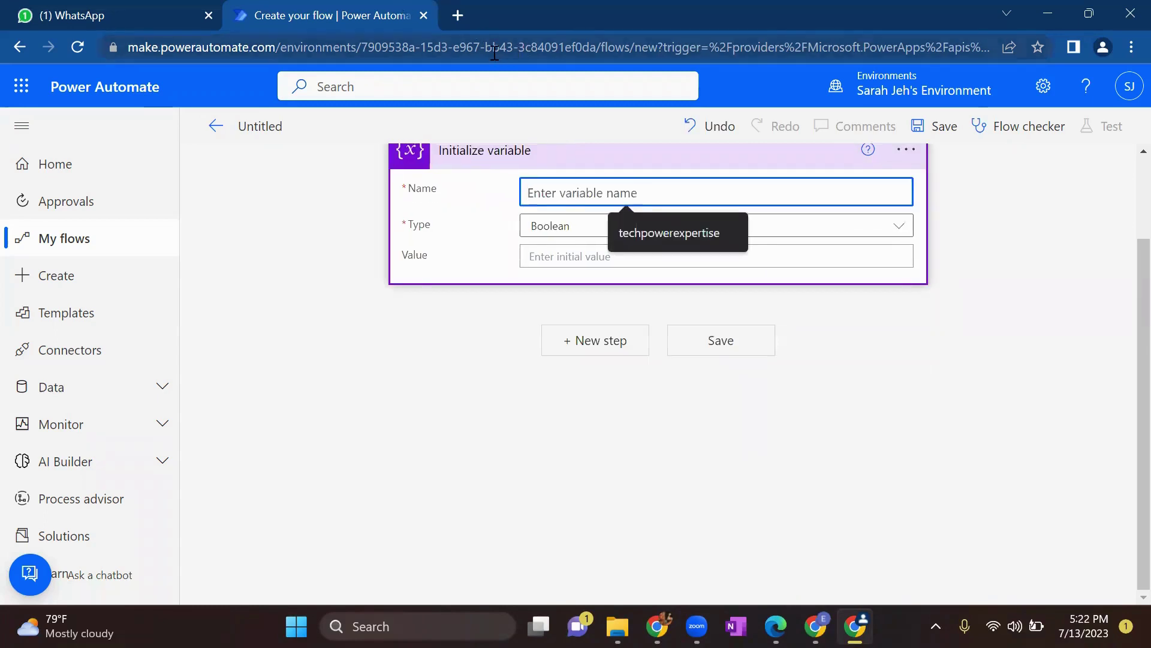
pyautogui.write('Li')
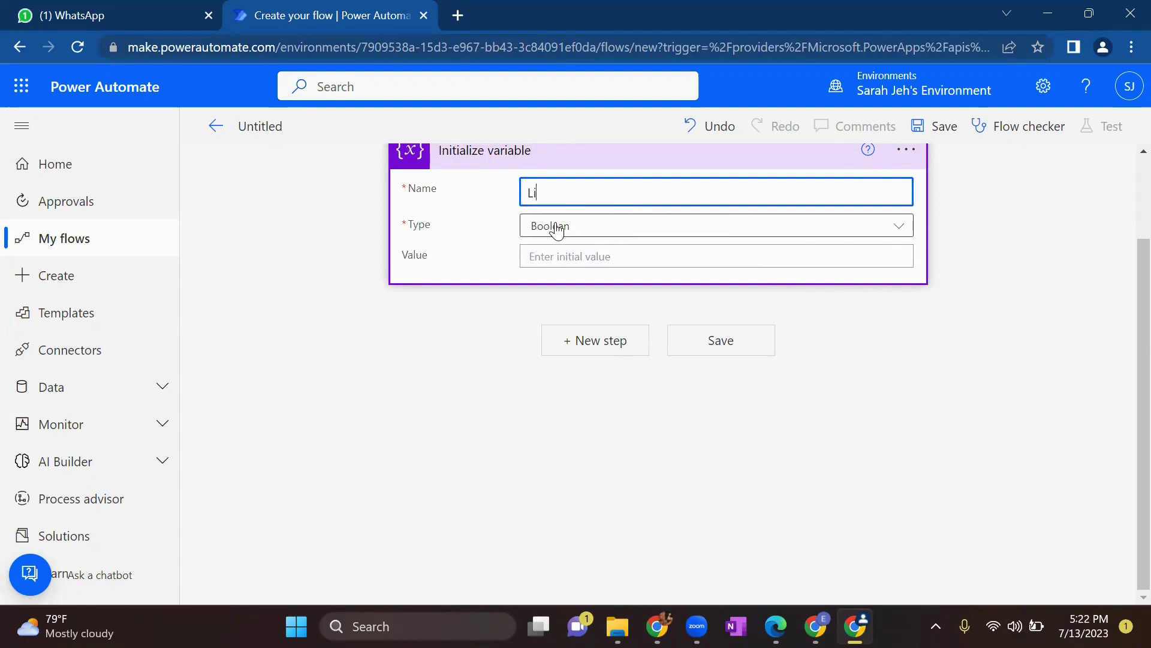
pyautogui.press('BackSpace')
pyautogui.press('BackSpace')
pyautogui.write('ListOfChoice')
pyautogui.click(616, 226)
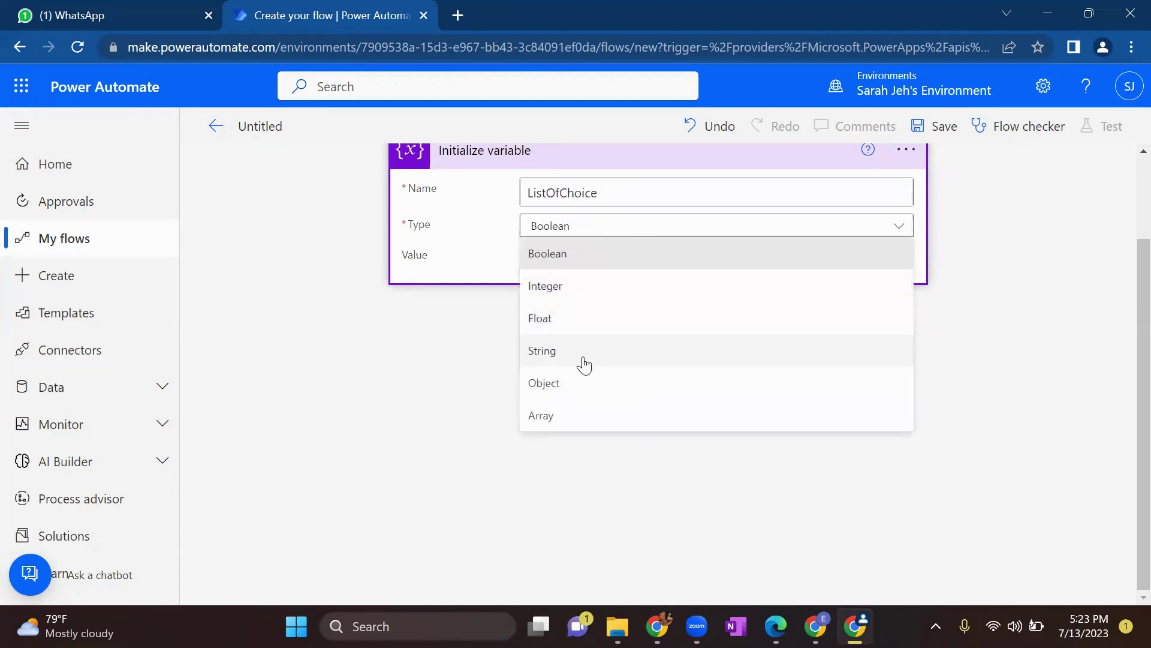
pyautogui.click(585, 422)
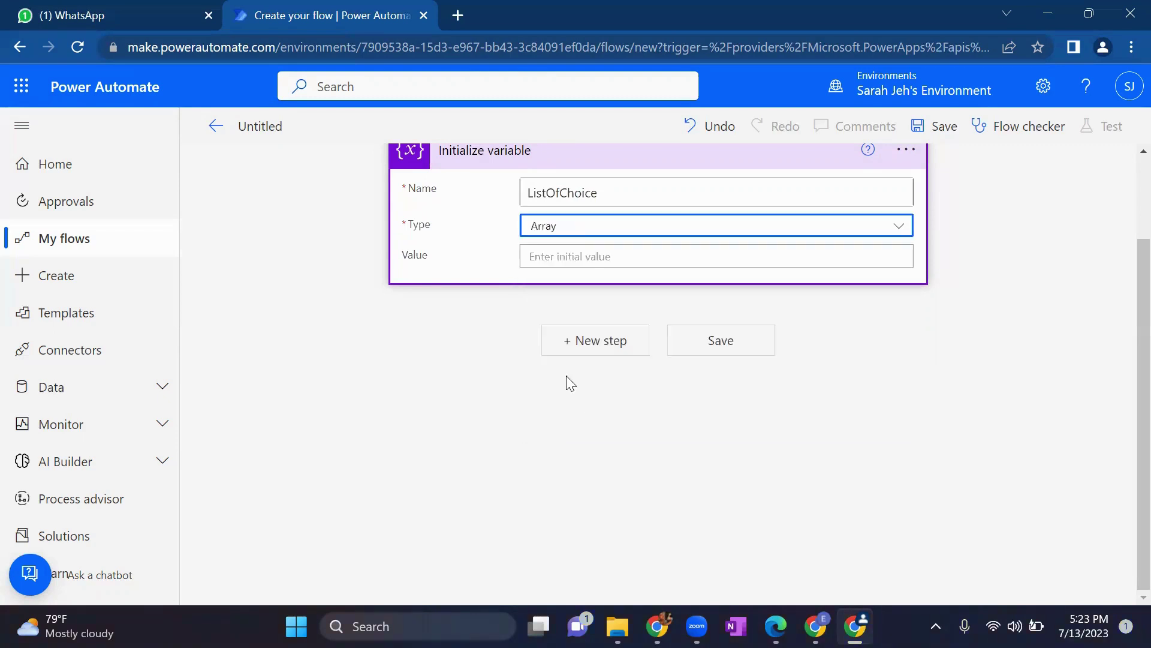
# Step: Set the ListOfChoice variable's initial value to an array of "Active", "Inactive" and "Draft", with each entry on its own line
pyautogui.click(586, 257)
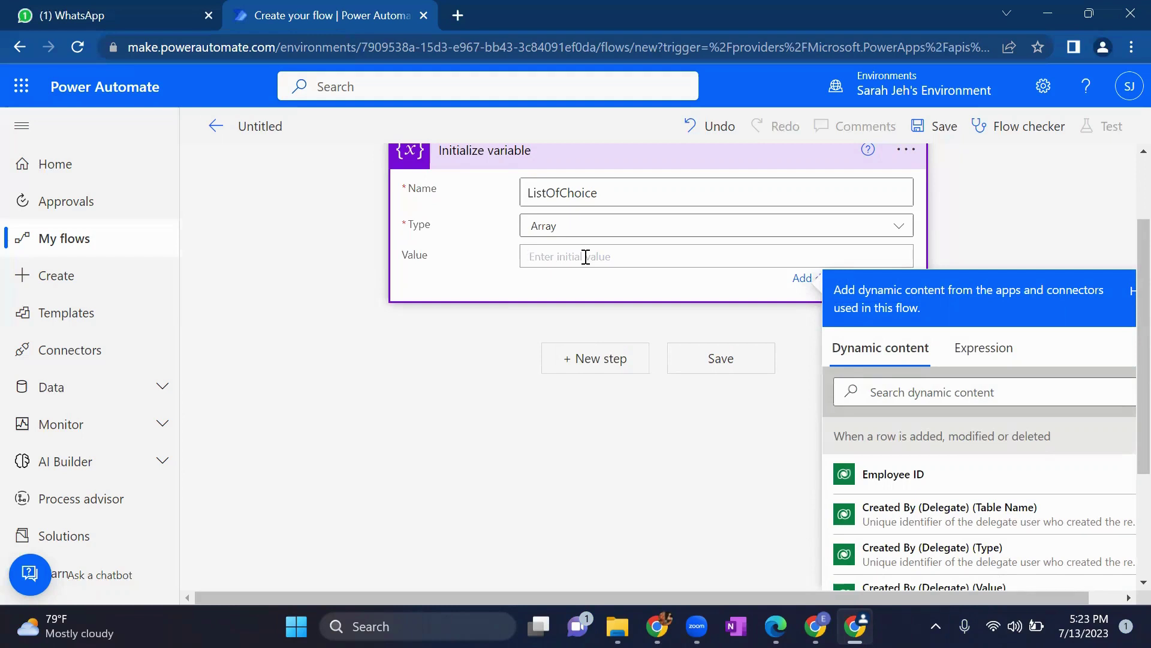
pyautogui.write('[]')
pyautogui.press('Return')
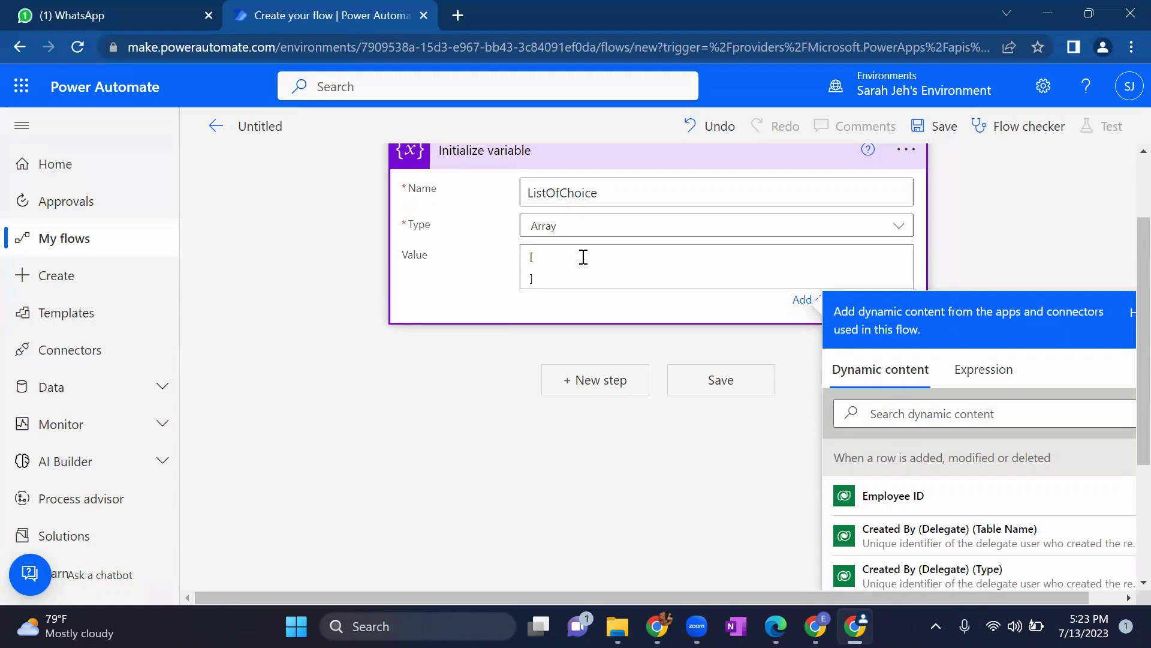
pyautogui.click(573, 256)
pyautogui.press('Return')
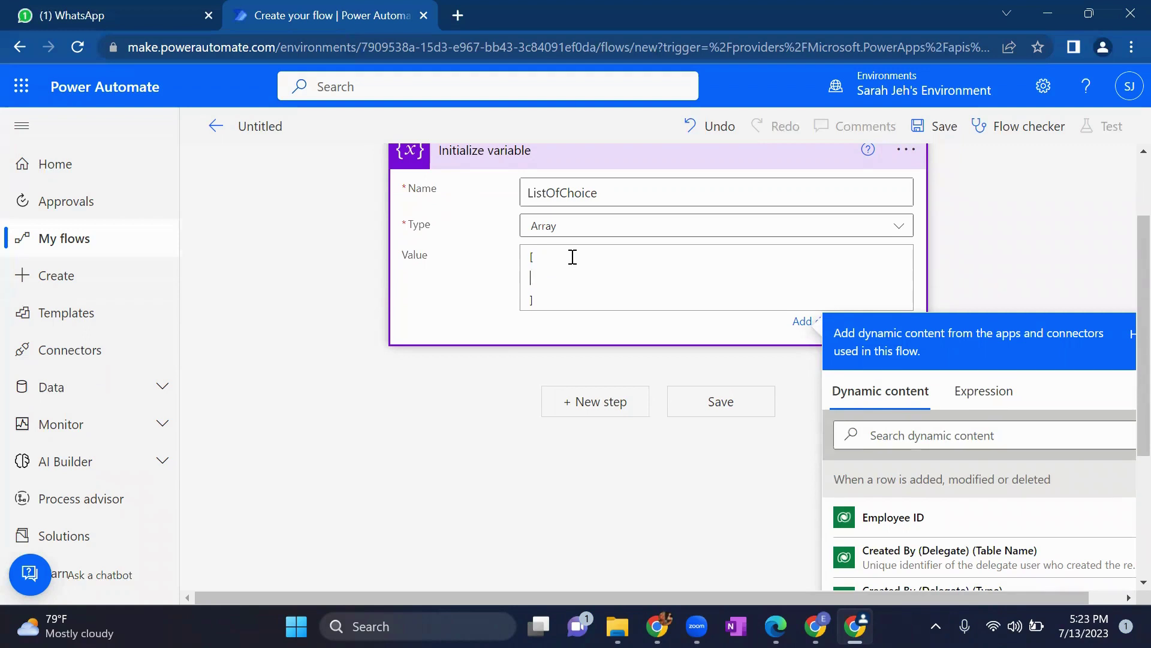
pyautogui.write('"Active",')
pyautogui.press('Return')
pyautogui.write('"')
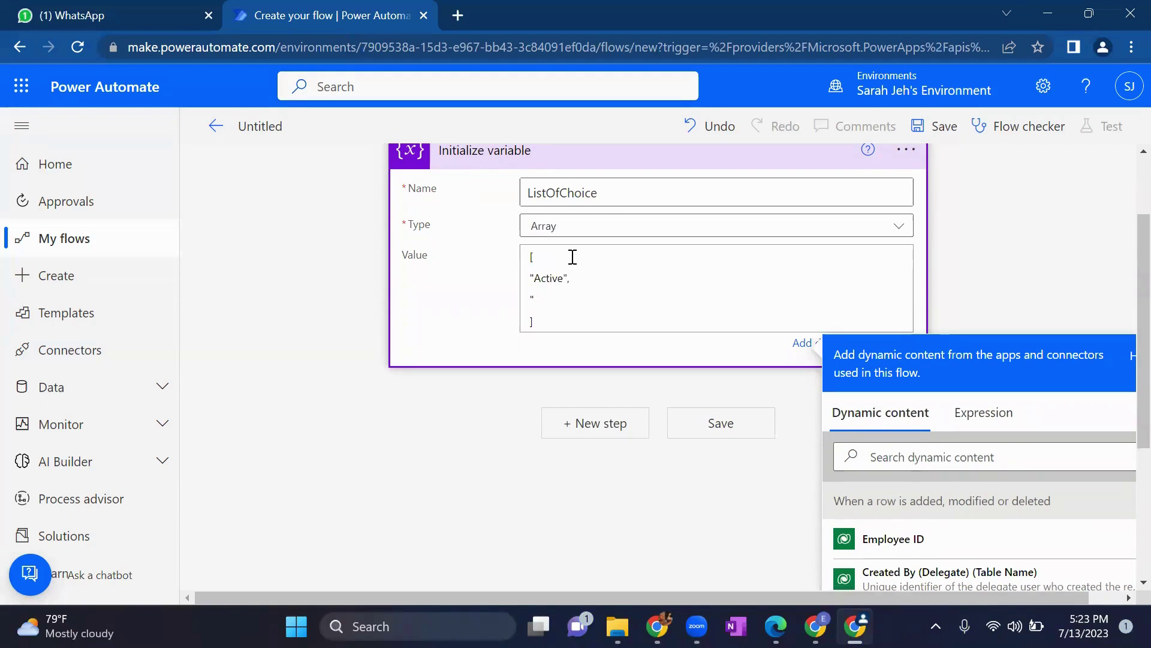
pyautogui.write('Inactive",')
pyautogui.press('Return')
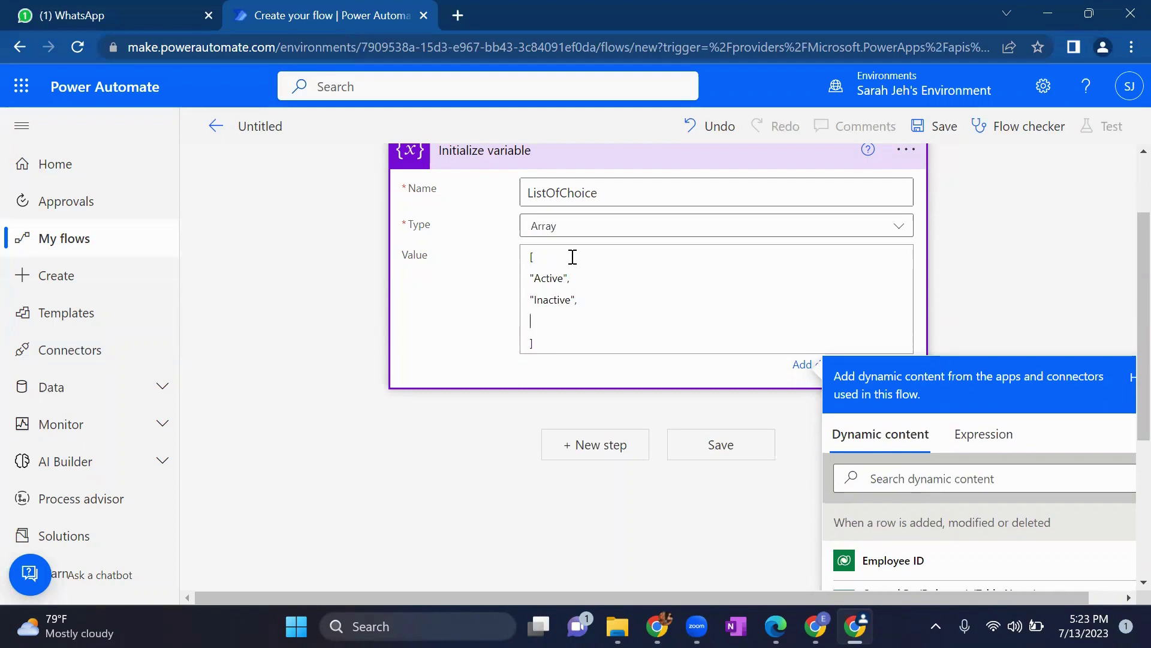
pyautogui.write('"Draft')
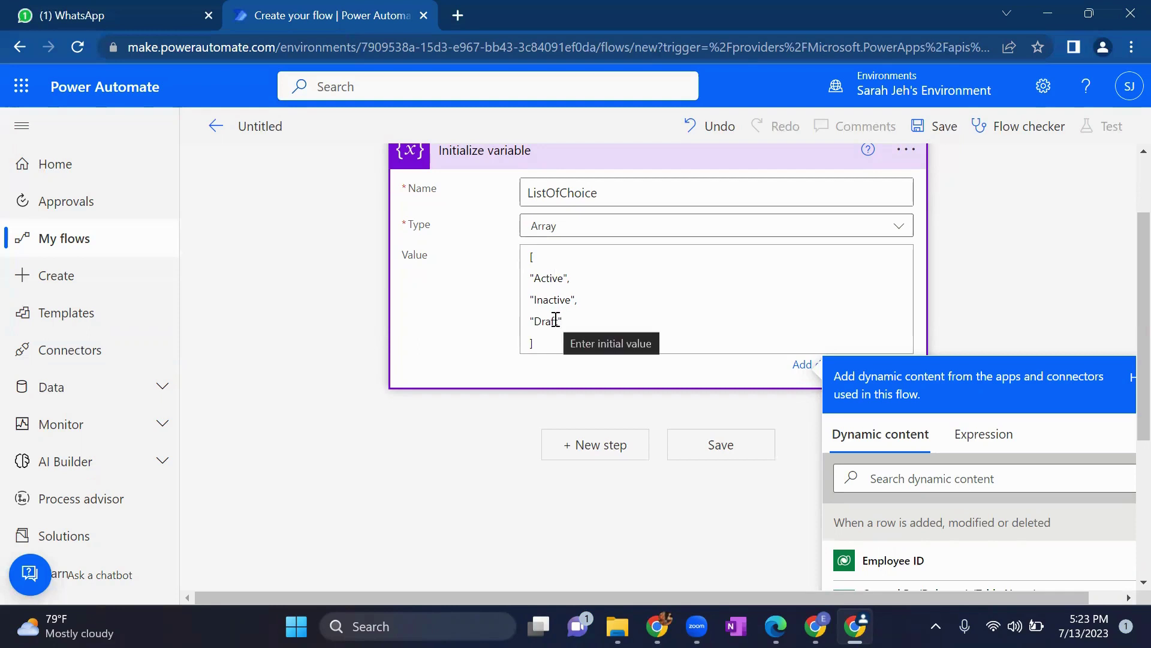
# Step: Add a Select data operation after the Initialize variable action
pyautogui.click(607, 447)
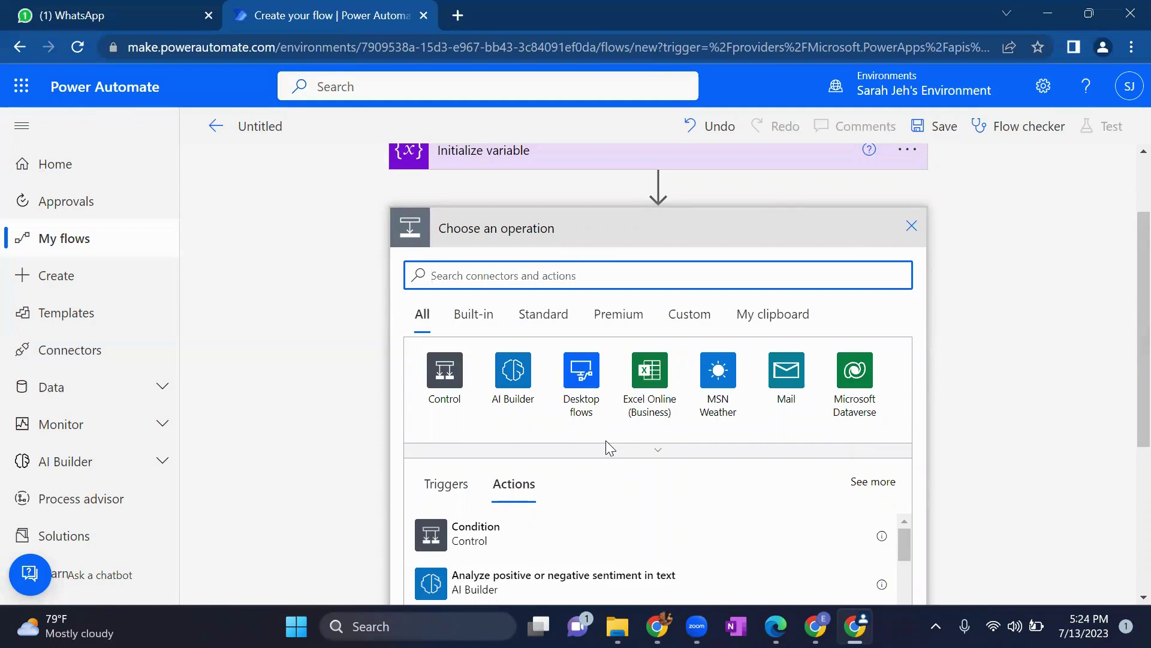
pyautogui.write('select')
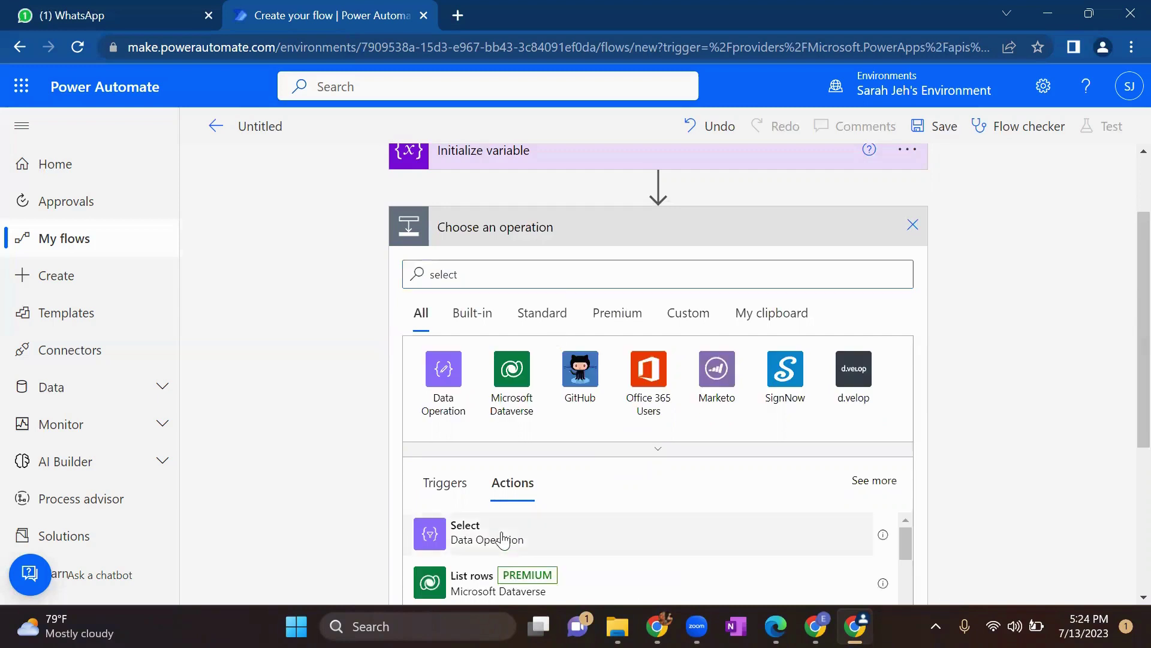
pyautogui.click(502, 537)
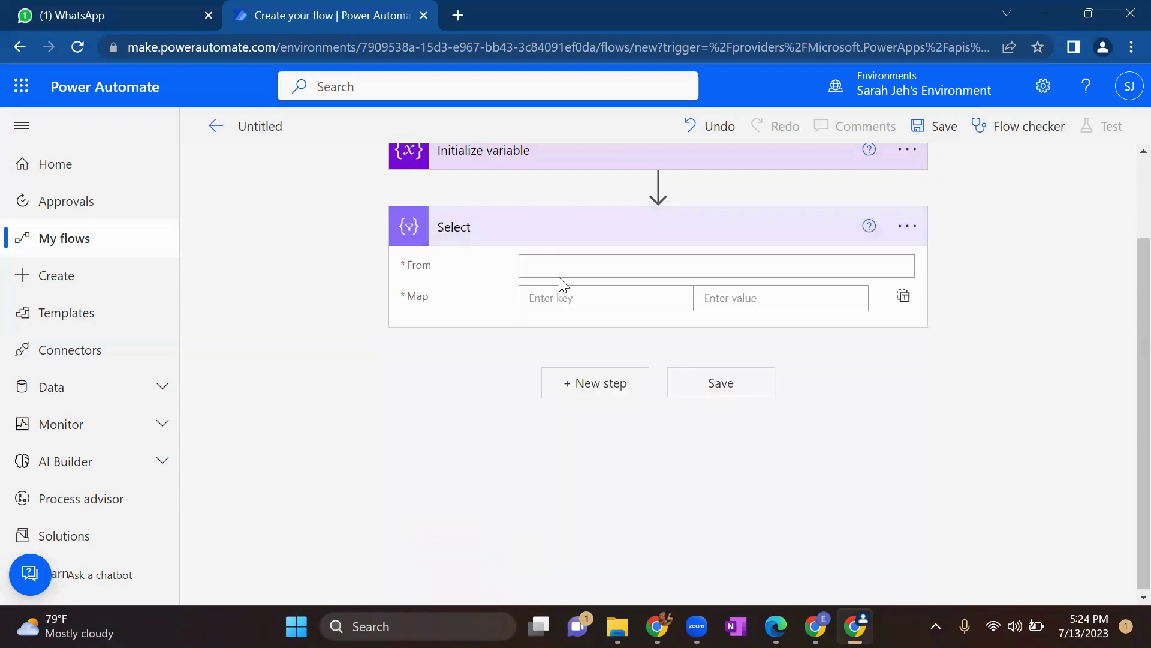
# Step: Start an expression for the Select action's From input reading range(0,length())
pyautogui.scroll(2, 563, 316)
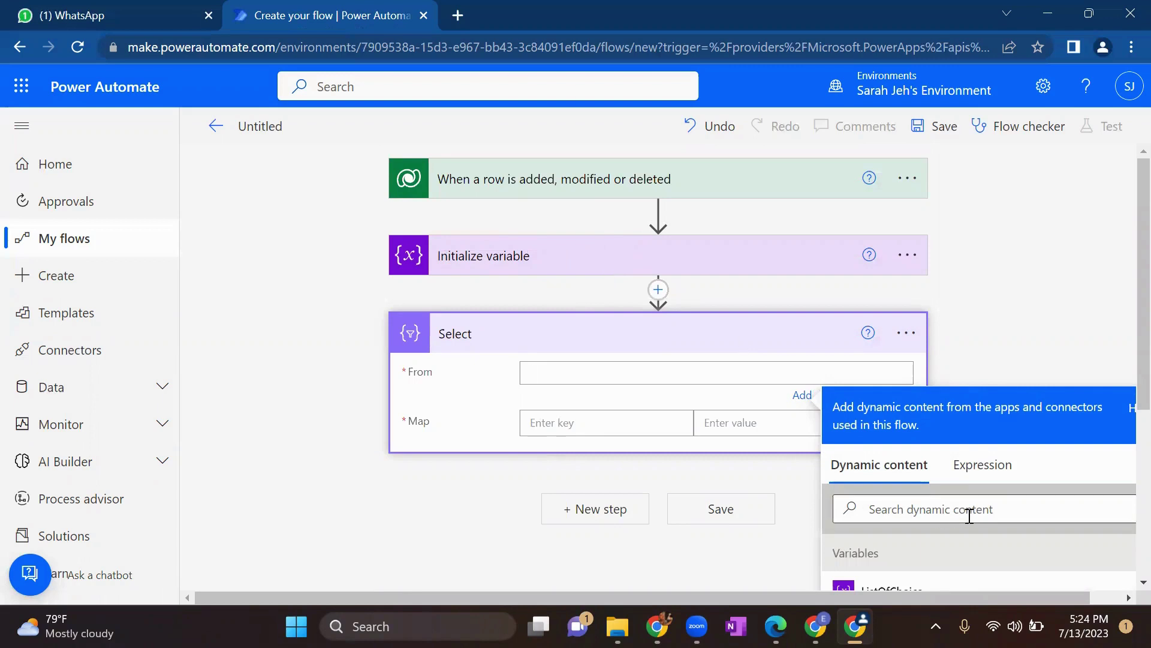
pyautogui.click(987, 468)
pyautogui.click(924, 528)
pyautogui.write('ra')
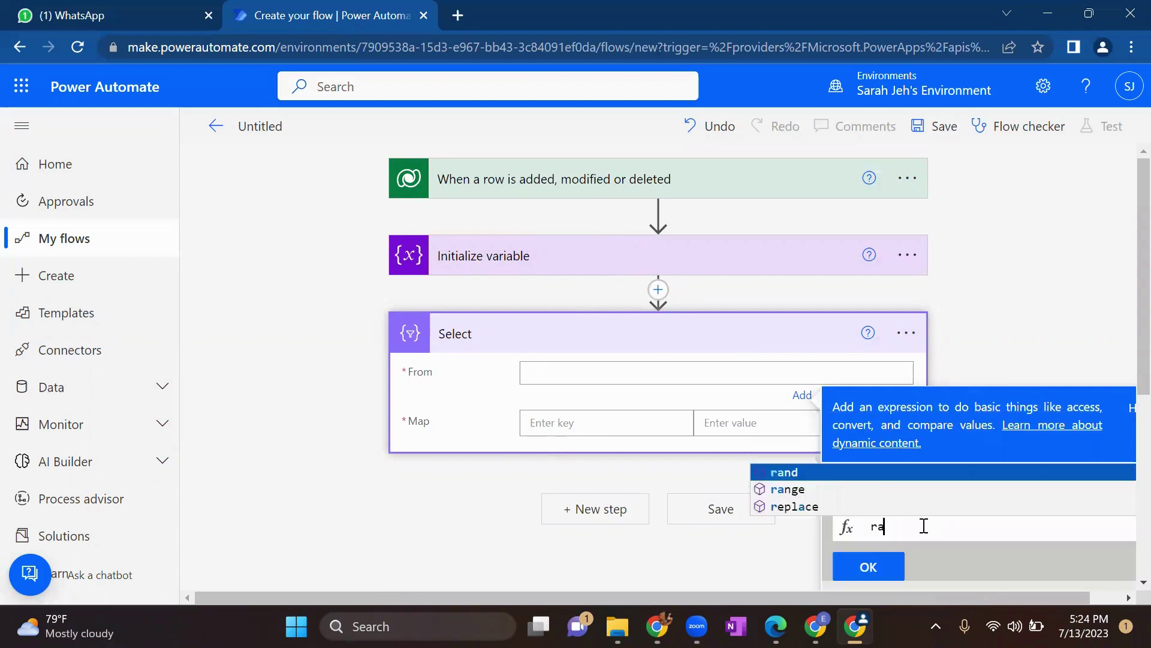
pyautogui.write('nge(0')
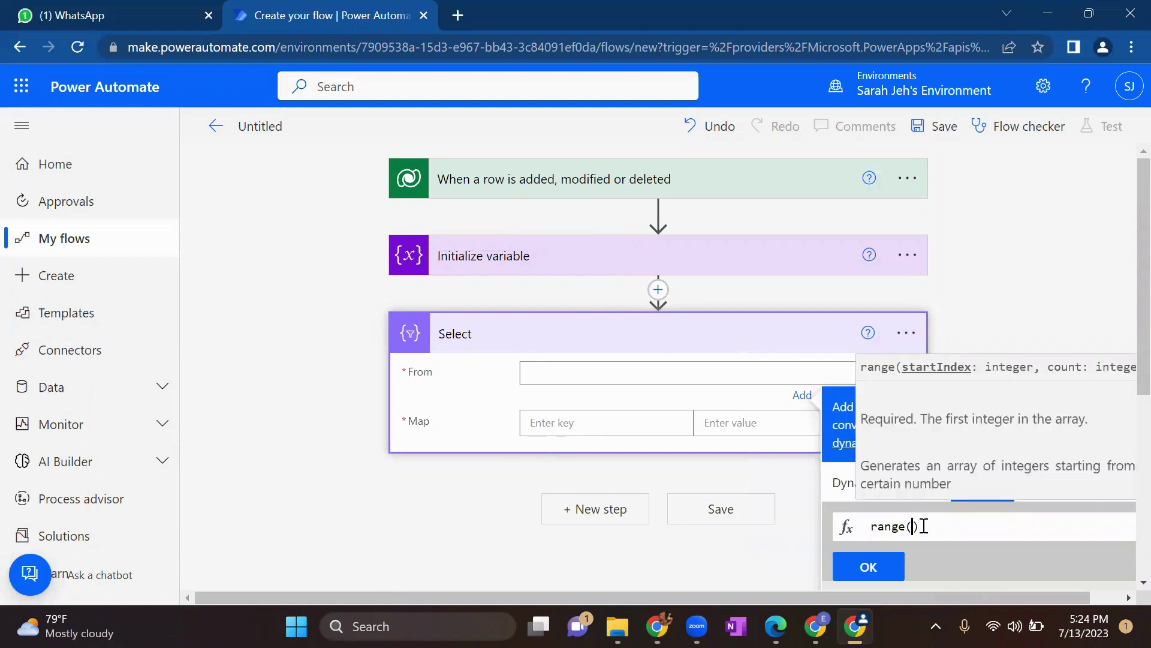
pyautogui.write(',')
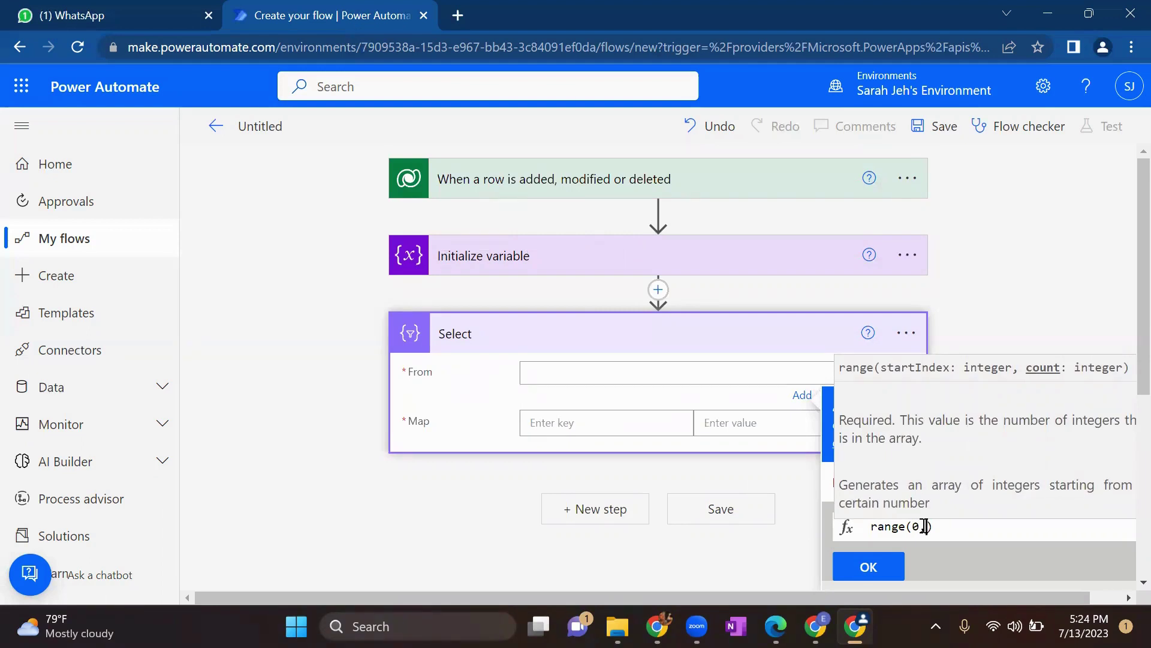
pyautogui.write('le')
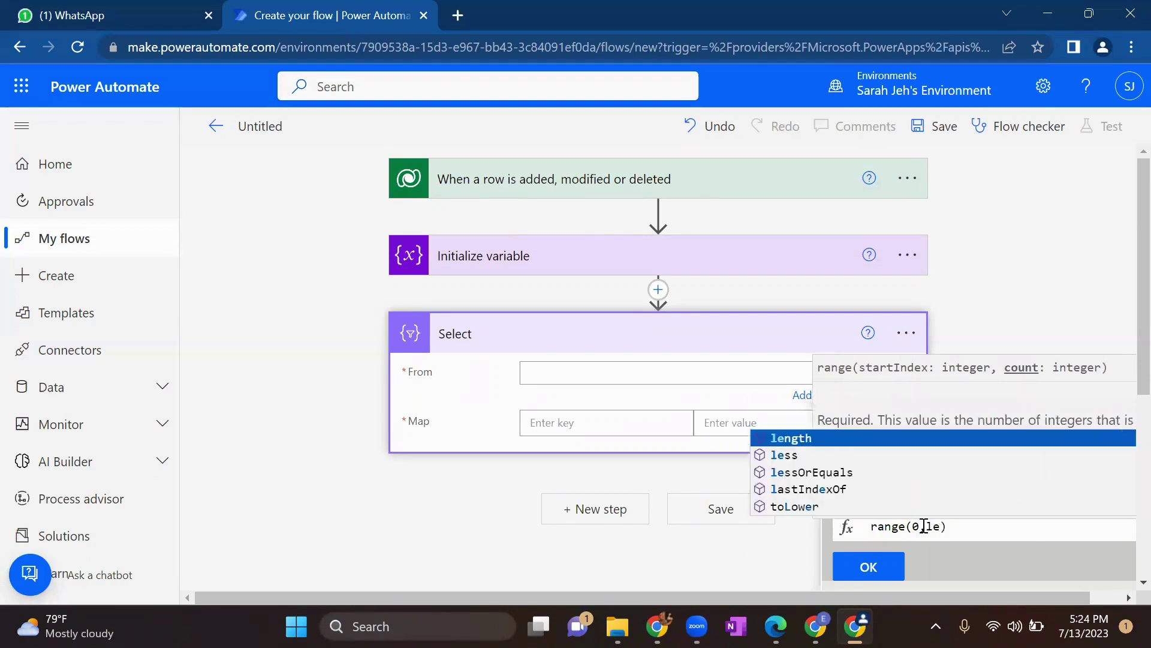
pyautogui.write('ngt')
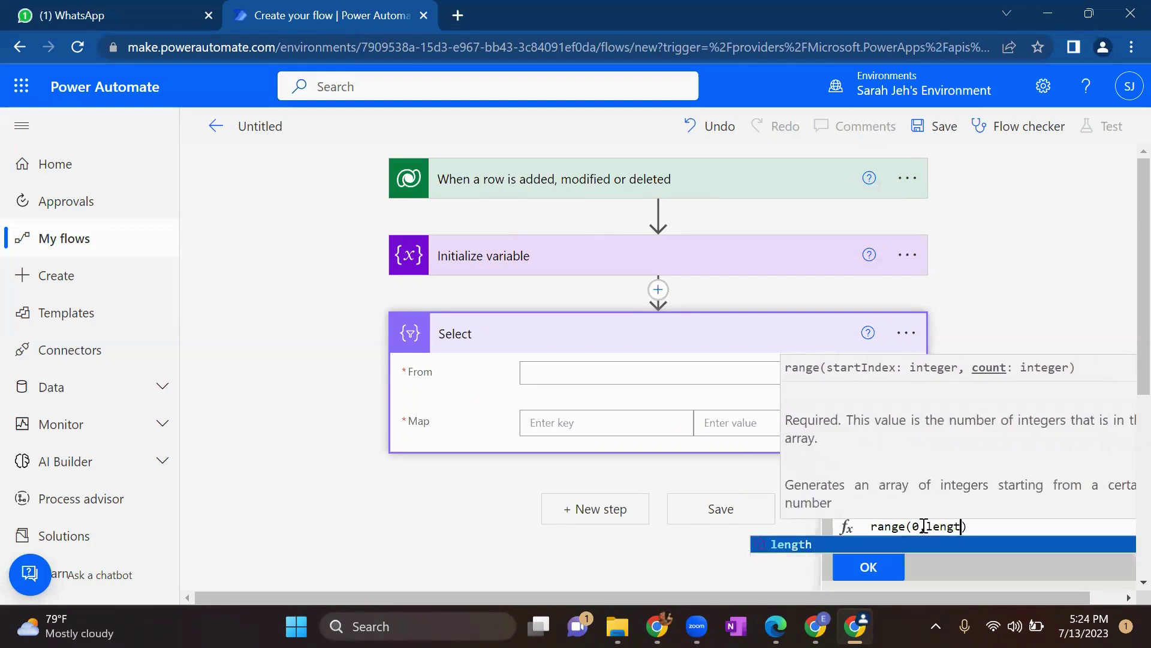
pyautogui.write('h')
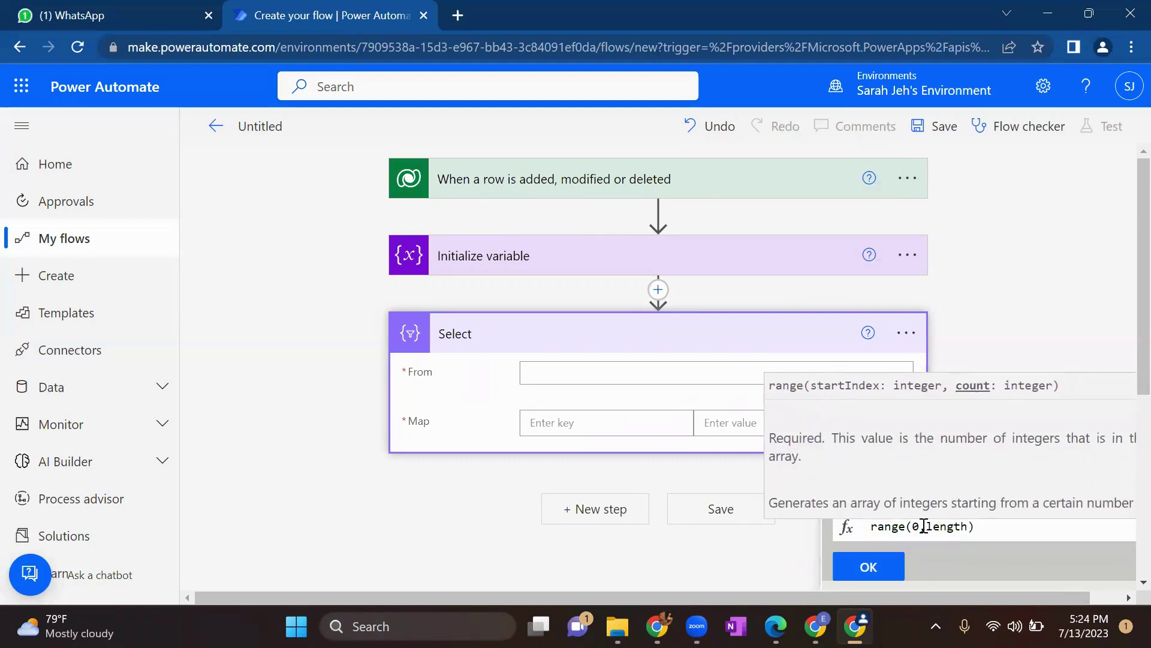
pyautogui.write('(')
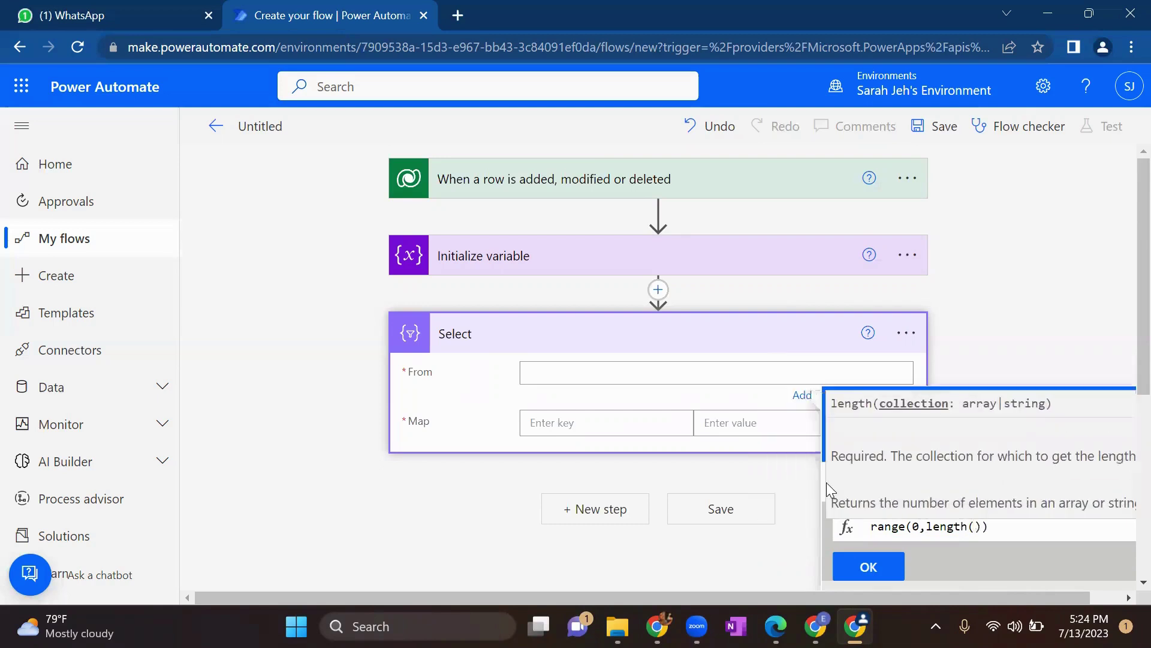
# Step: Insert the ListOfChoice variable inside length() and apply range(0,length(variables('ListOfChoice'))) as the From input
pyautogui.click(852, 484)
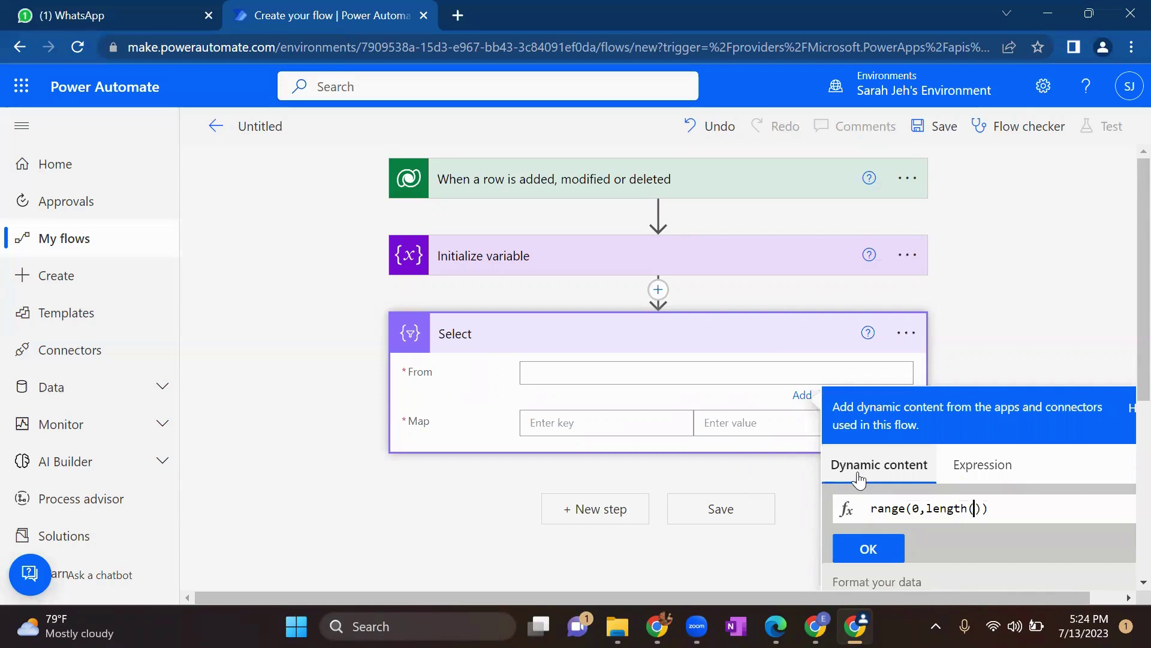
pyautogui.scroll(-3, 858, 474)
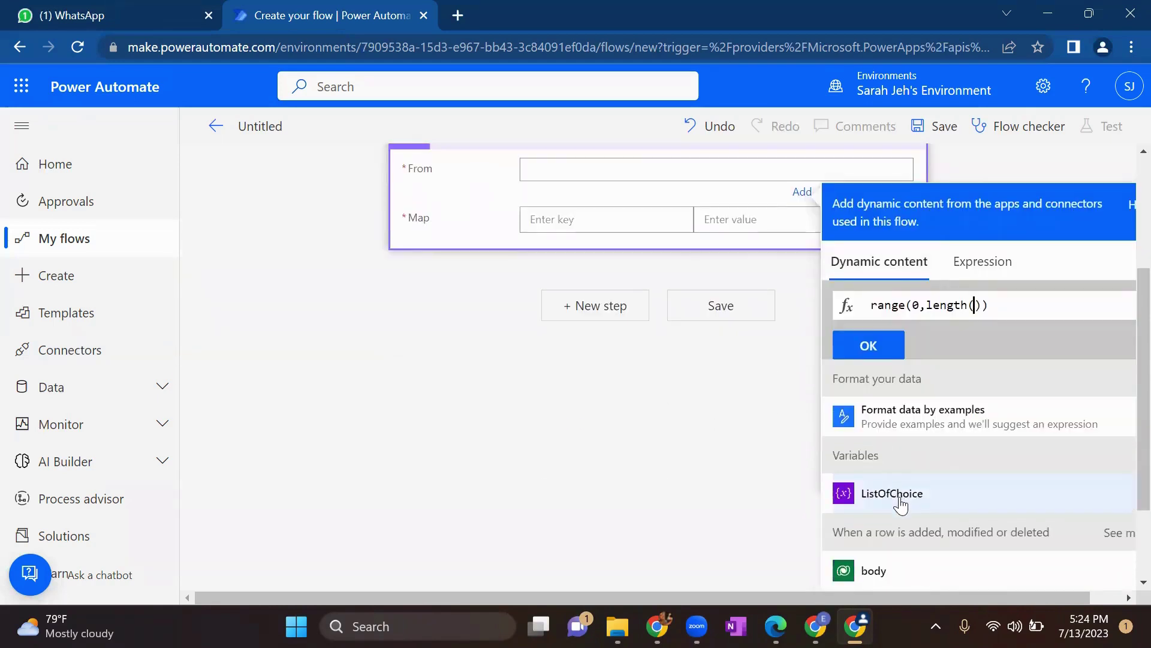
pyautogui.click(900, 501)
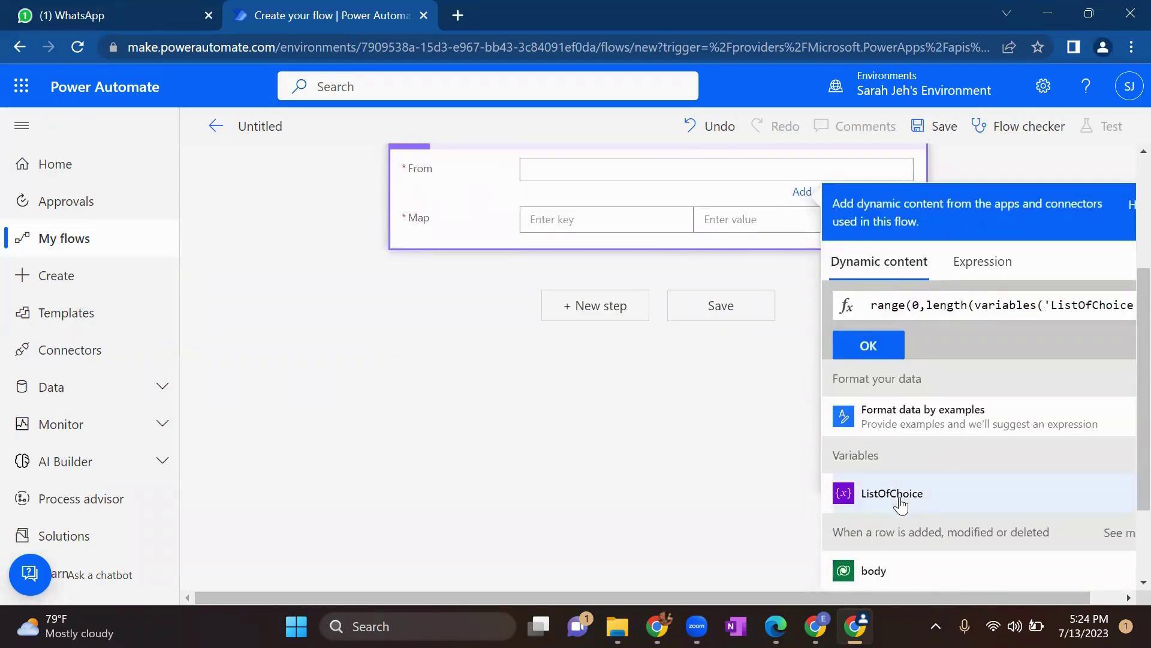
pyautogui.click(953, 303)
pyautogui.click(873, 345)
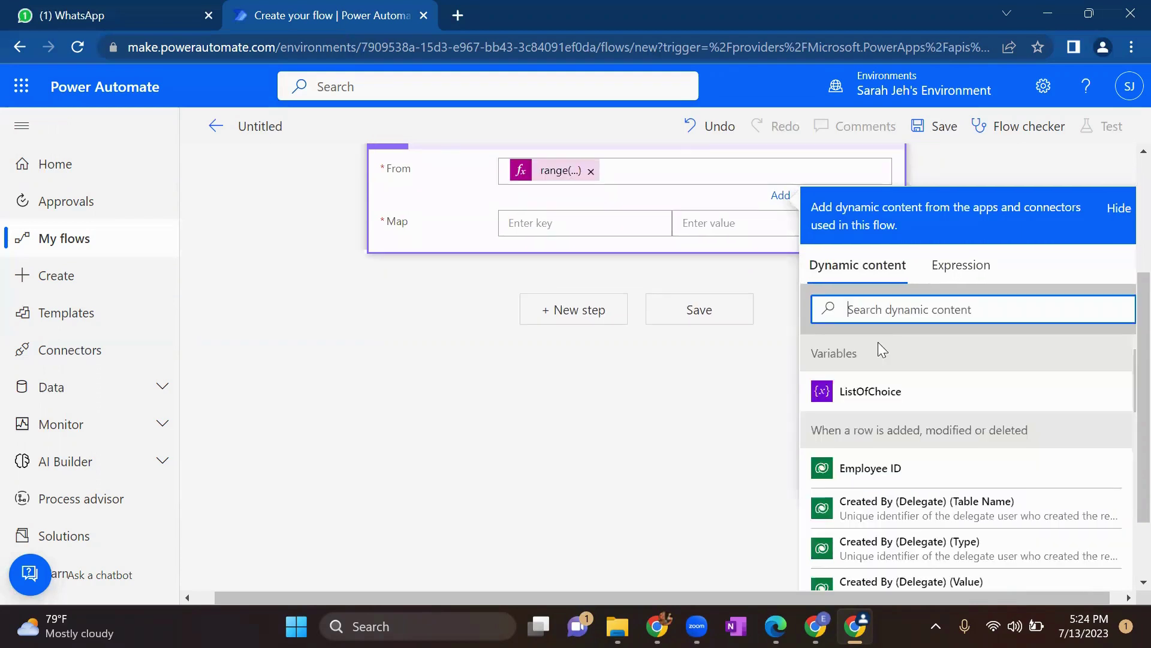
# Step: Expand the Initialize variable action and enter stringvalue as the first Map key in the Select action
pyautogui.scroll(3, 556, 177)
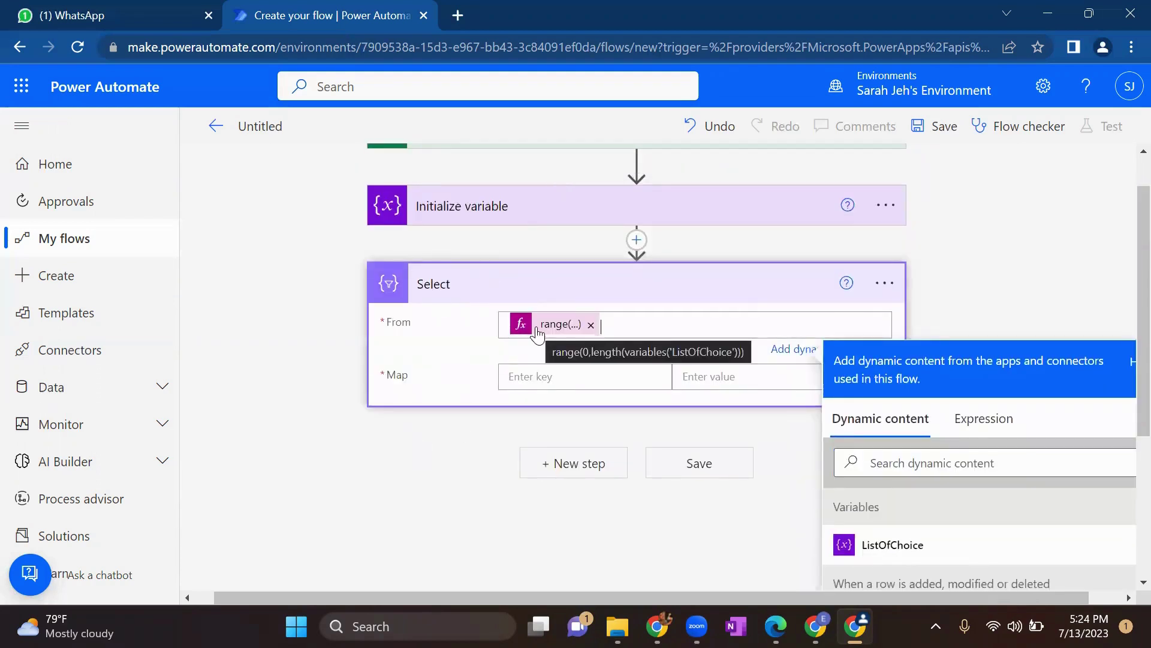
pyautogui.click(514, 204)
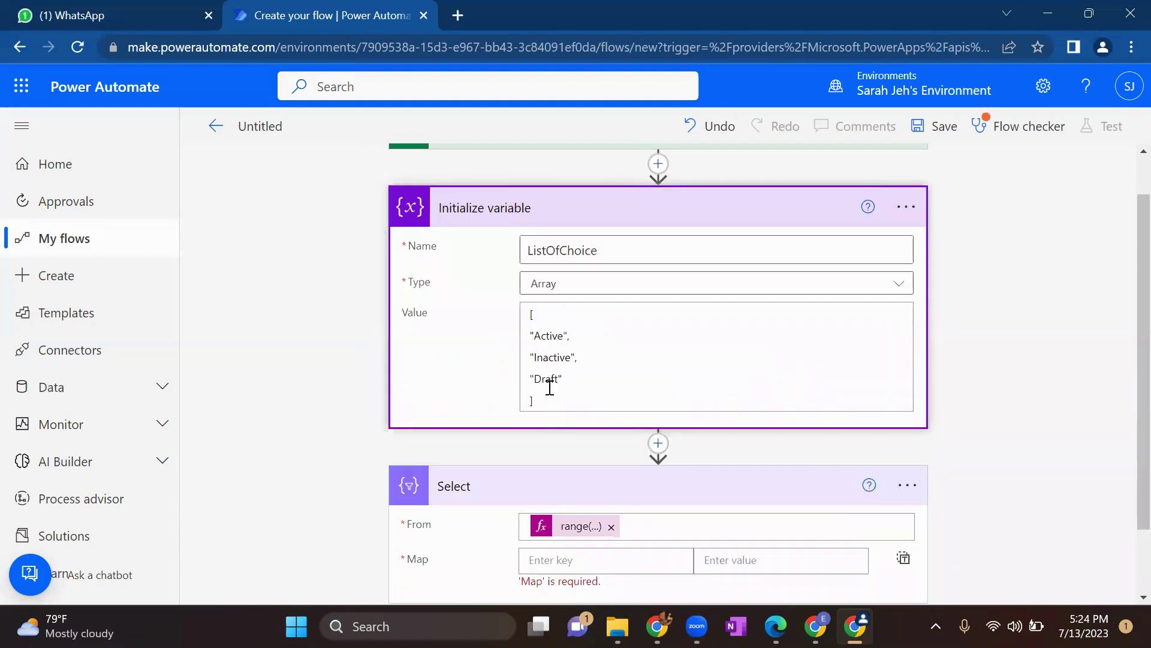
pyautogui.scroll(-2, 547, 384)
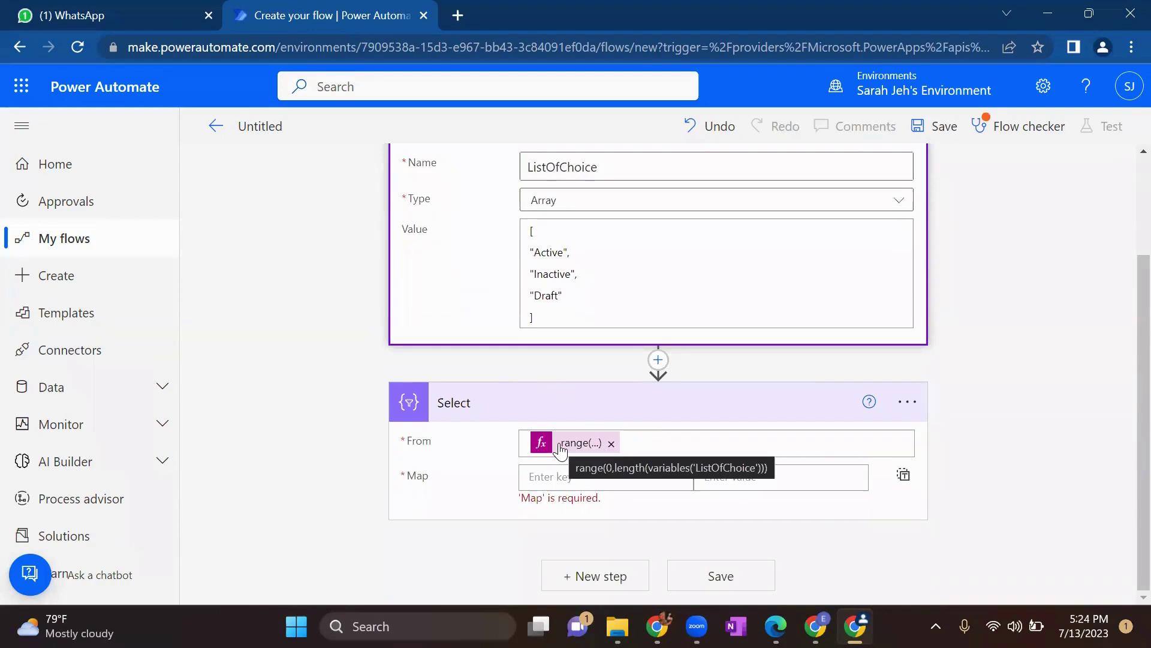
pyautogui.click(587, 473)
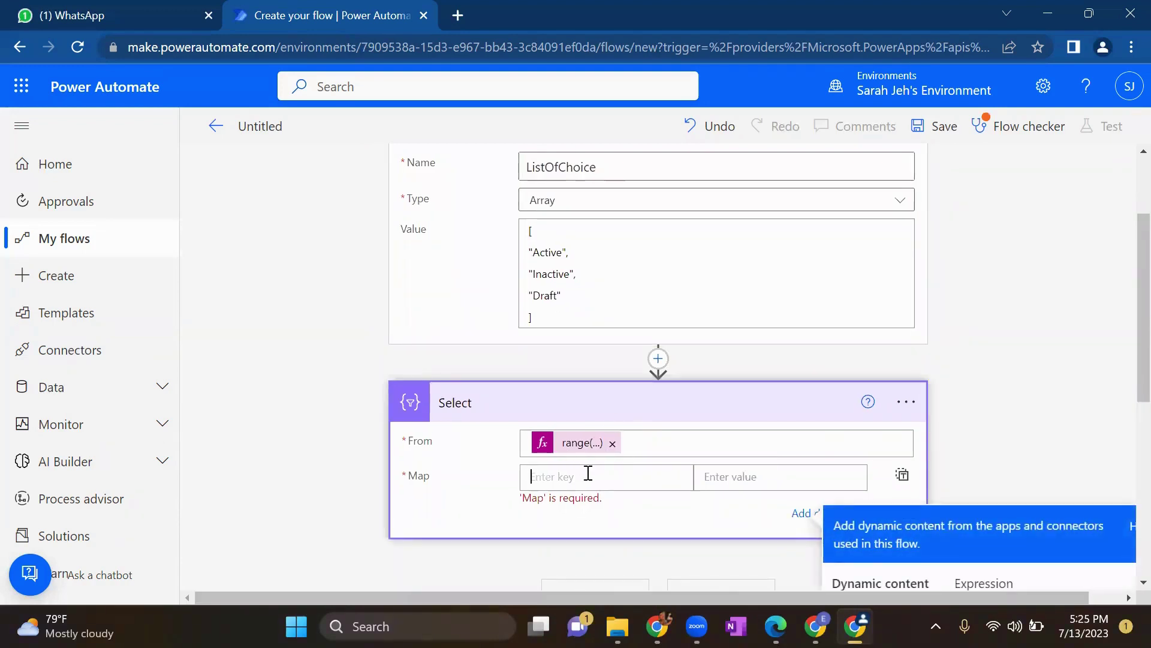
pyautogui.write('stringvalue')
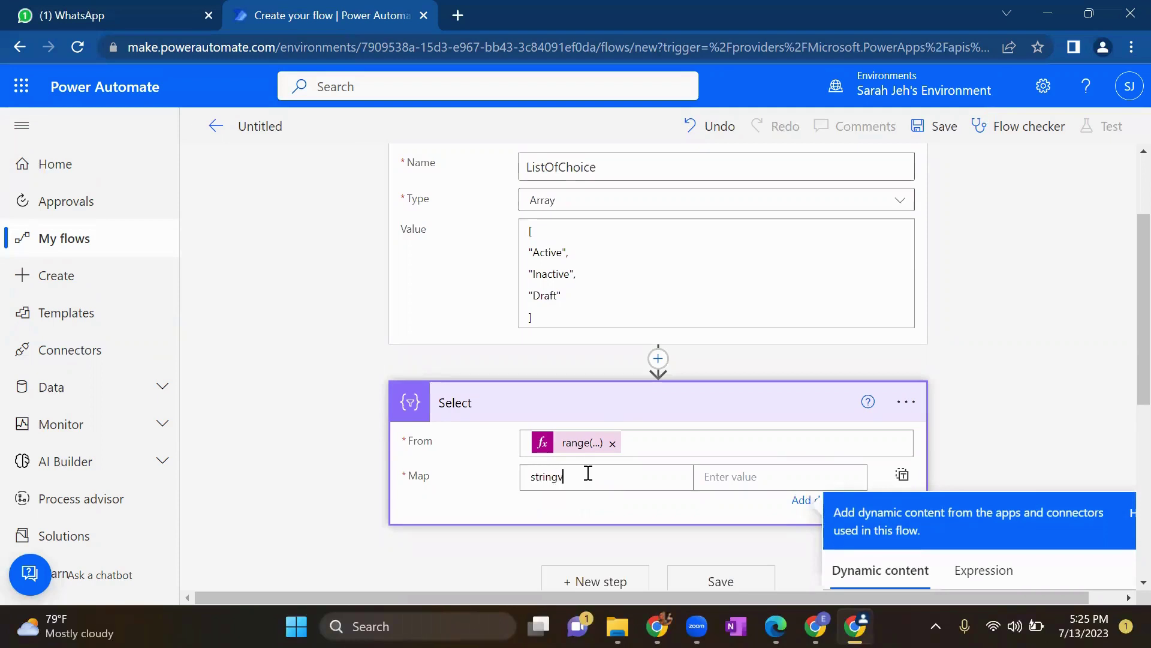
pyautogui.click(719, 478)
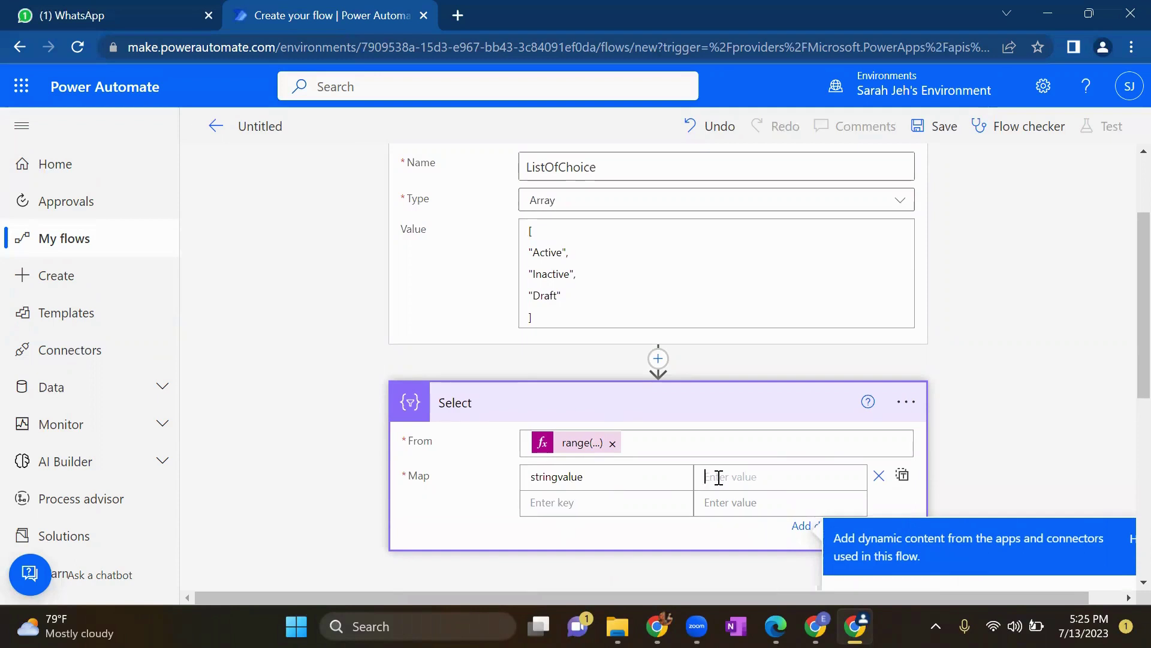
pyautogui.scroll(-3, 718, 477)
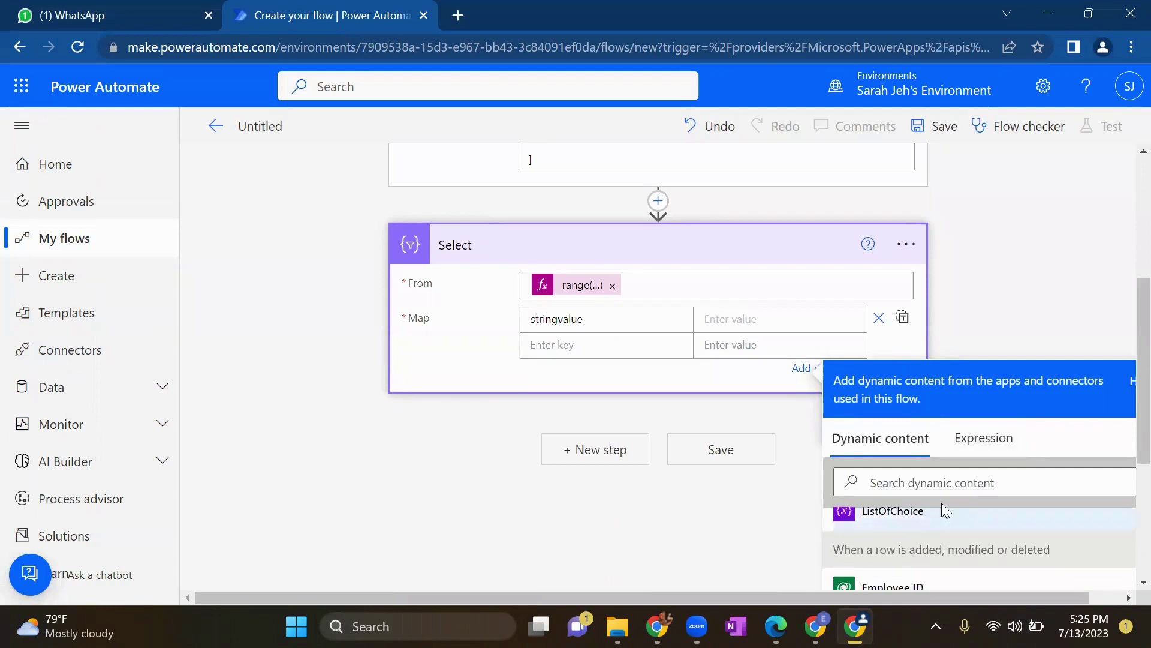
pyautogui.click(896, 511)
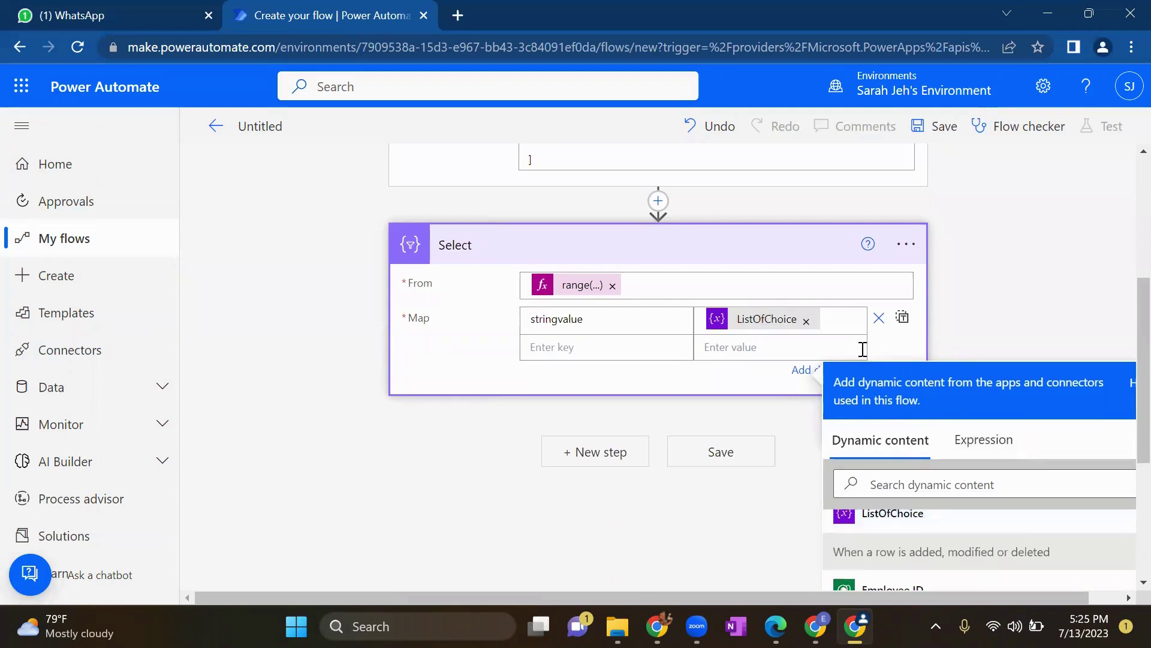
pyautogui.hotkey('ctrl', 'a')
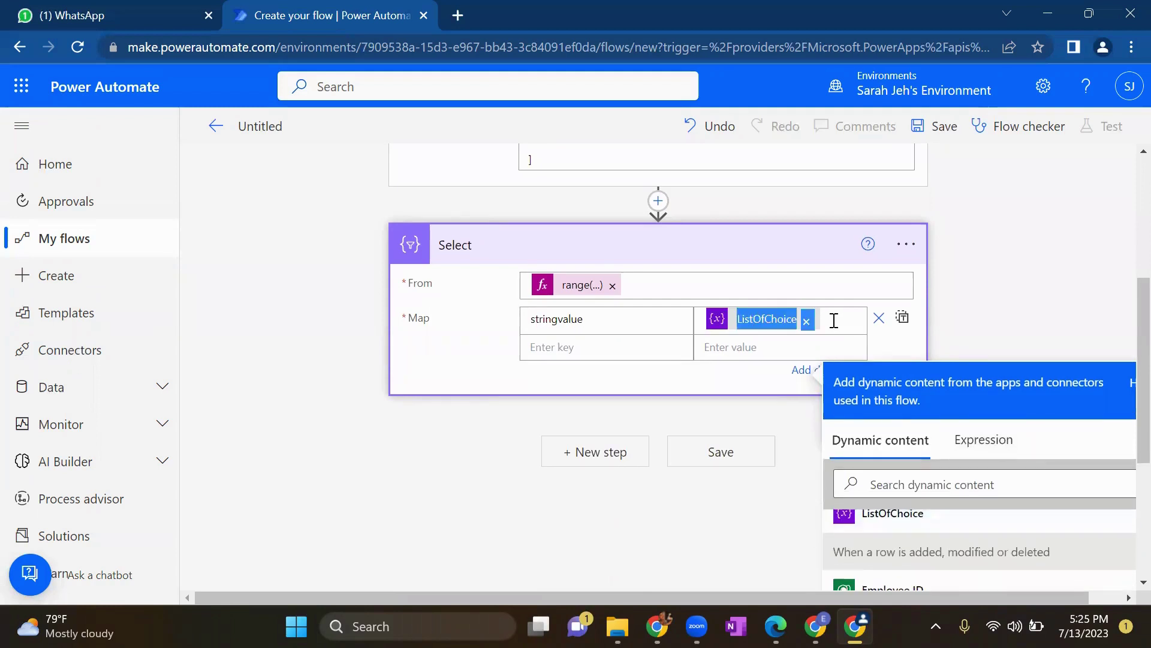
pyautogui.click(808, 329)
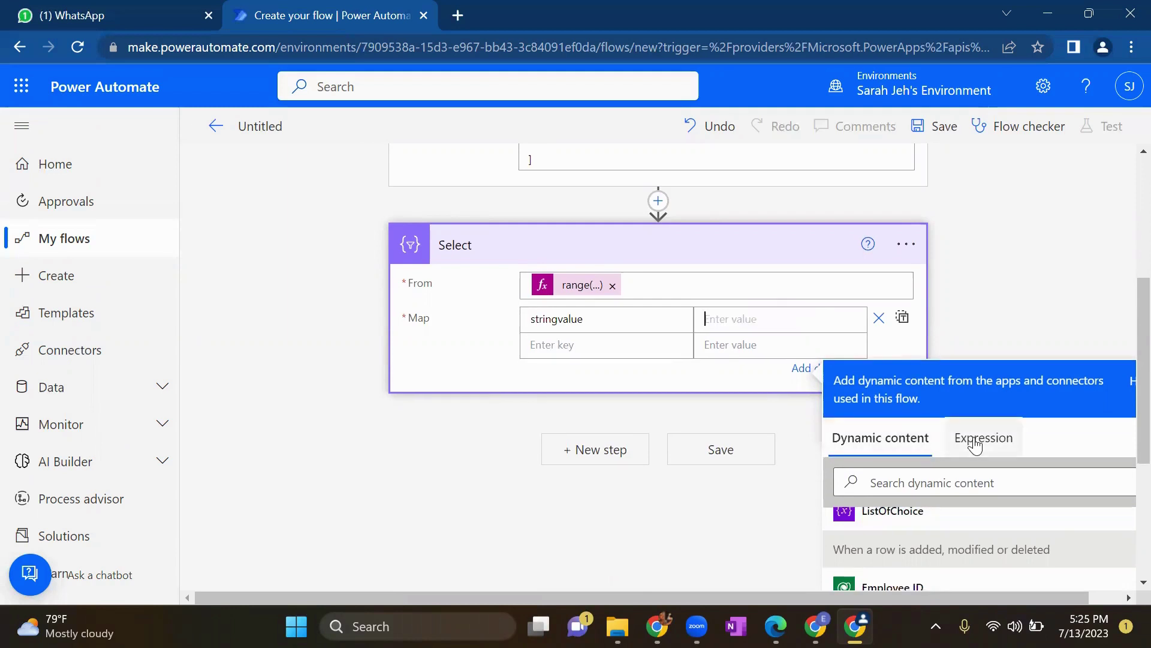
pyautogui.click(978, 442)
pyautogui.click(886, 497)
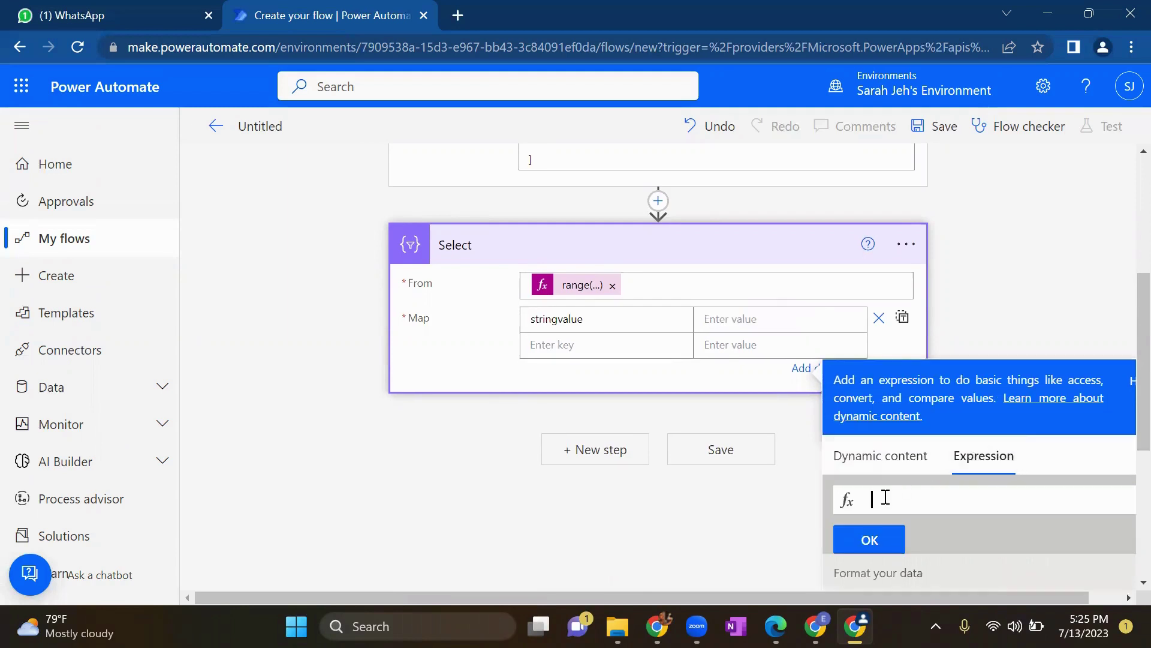
pyautogui.write("@variables('ListOfChoice')")
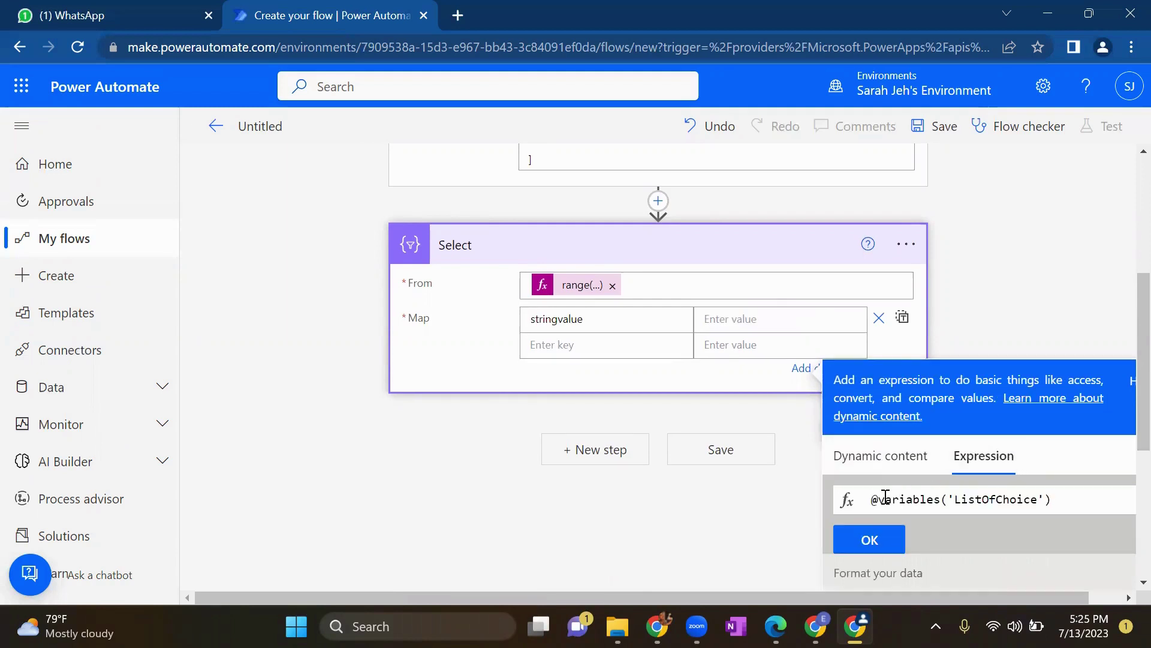
# Step: Edit the expression to variables('ListOfChoice')?[item()] and apply it as the value of stringvalue
pyautogui.doubleClick(883, 500)
pyautogui.click(882, 499)
pyautogui.press('BackSpace')
pyautogui.click(1066, 500)
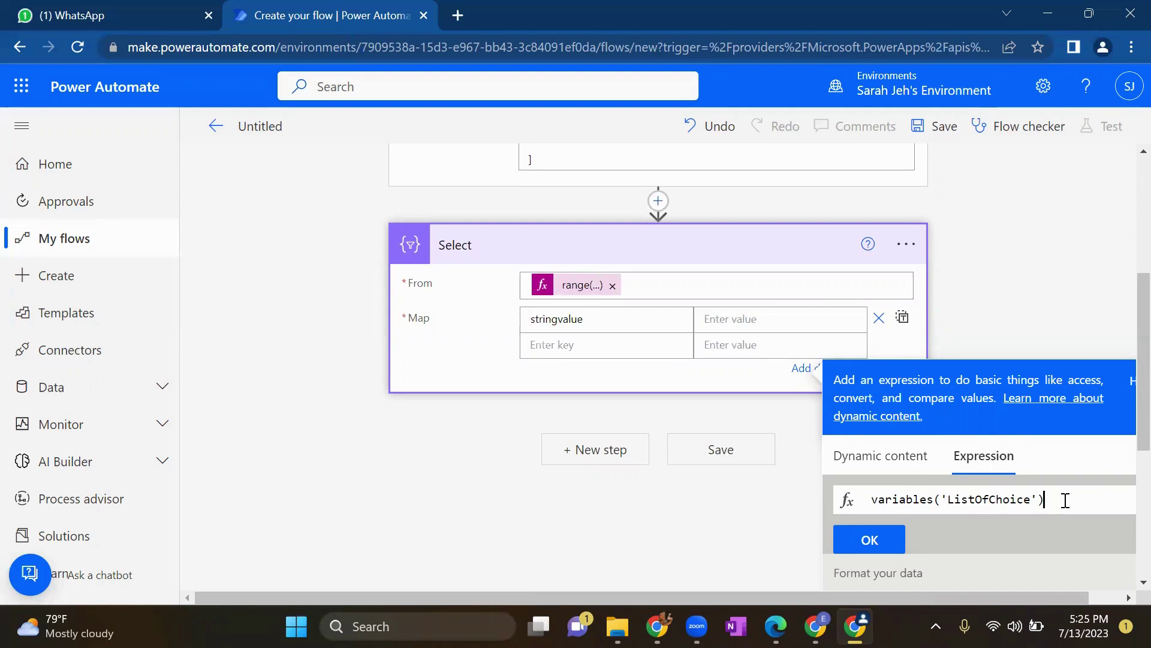
pyautogui.write('?')
pyautogui.write('[item')
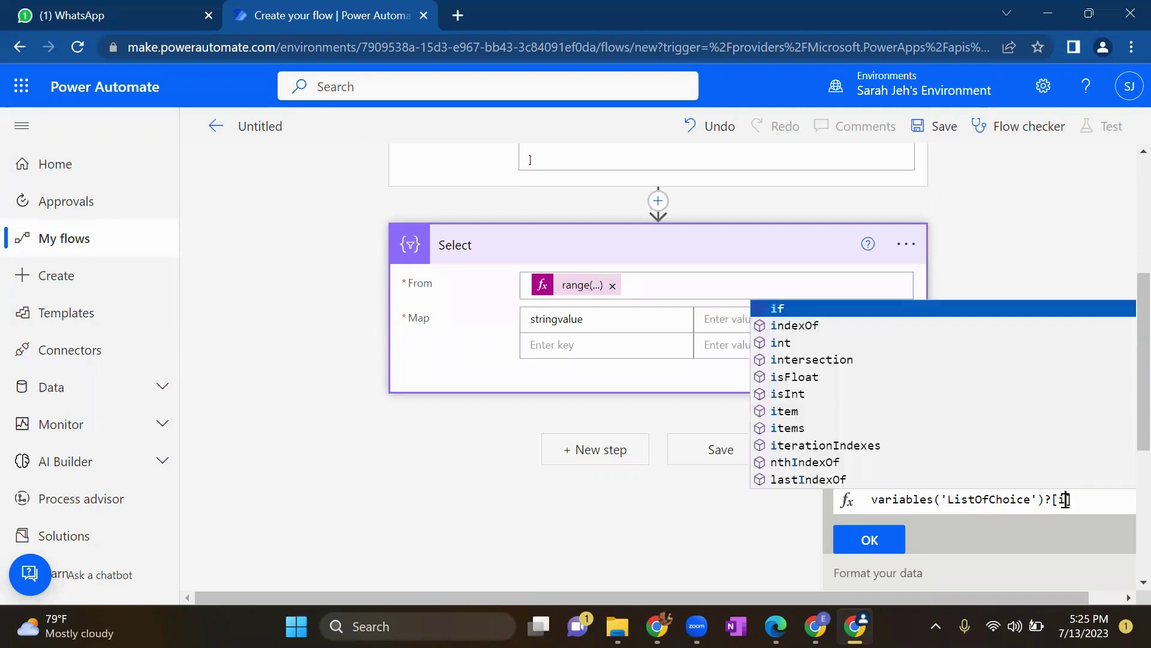
pyautogui.press('Return')
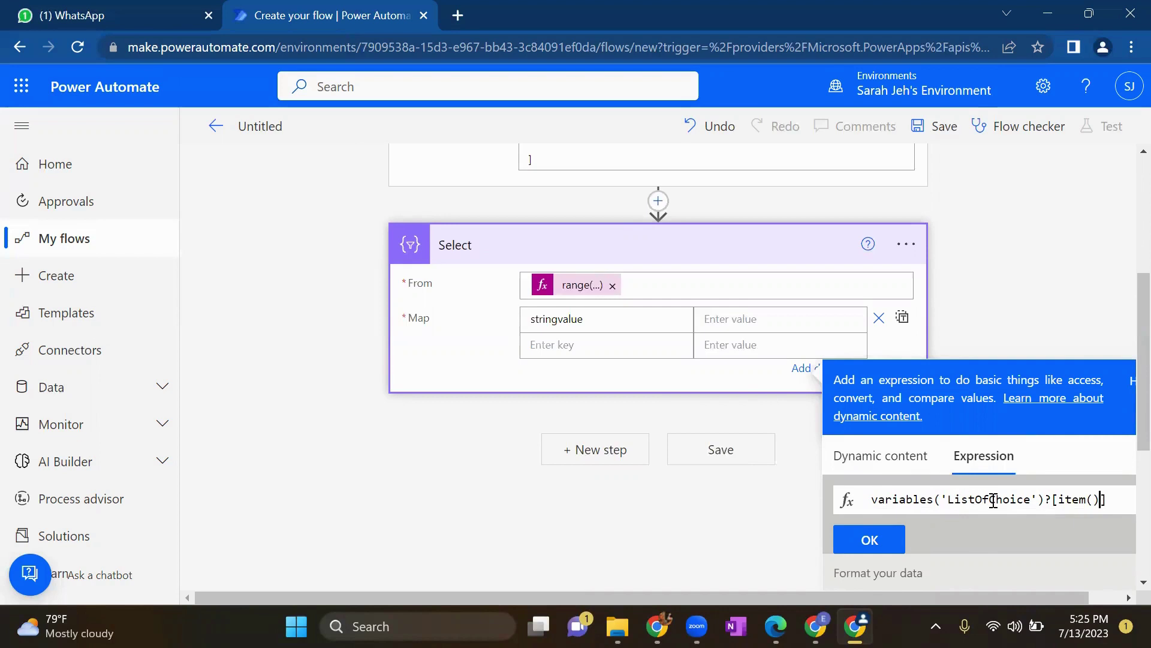
pyautogui.moveTo(1038, 499); pyautogui.dragTo(948, 499)
pyautogui.scroll(3, 699, 378)
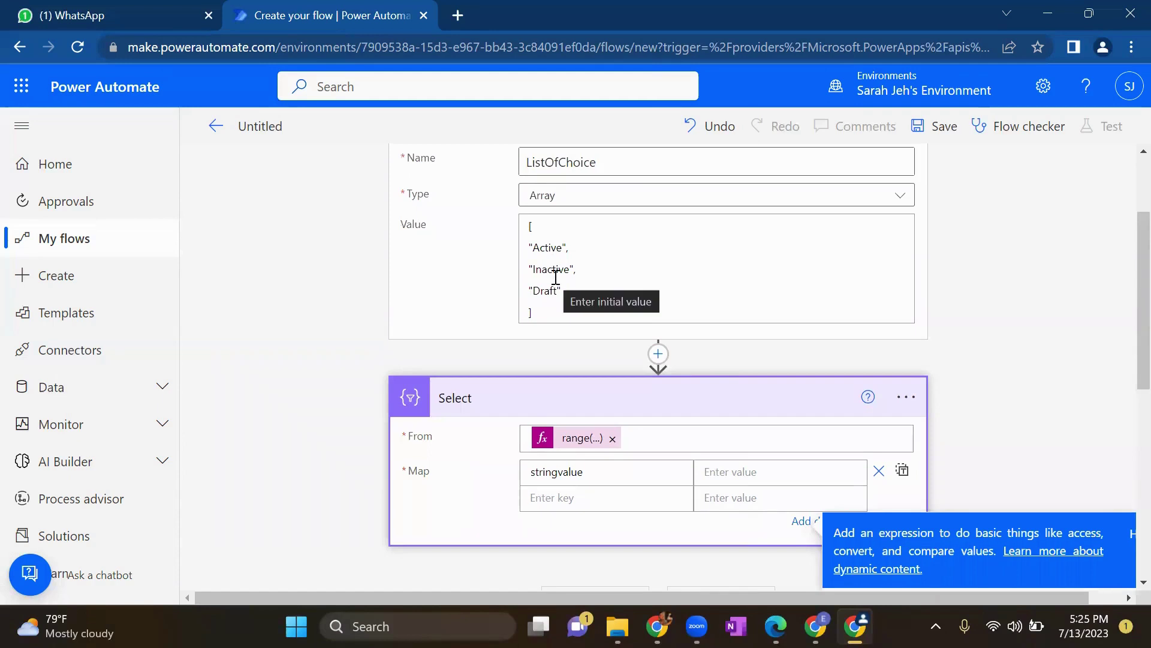
pyautogui.scroll(-3, 600, 297)
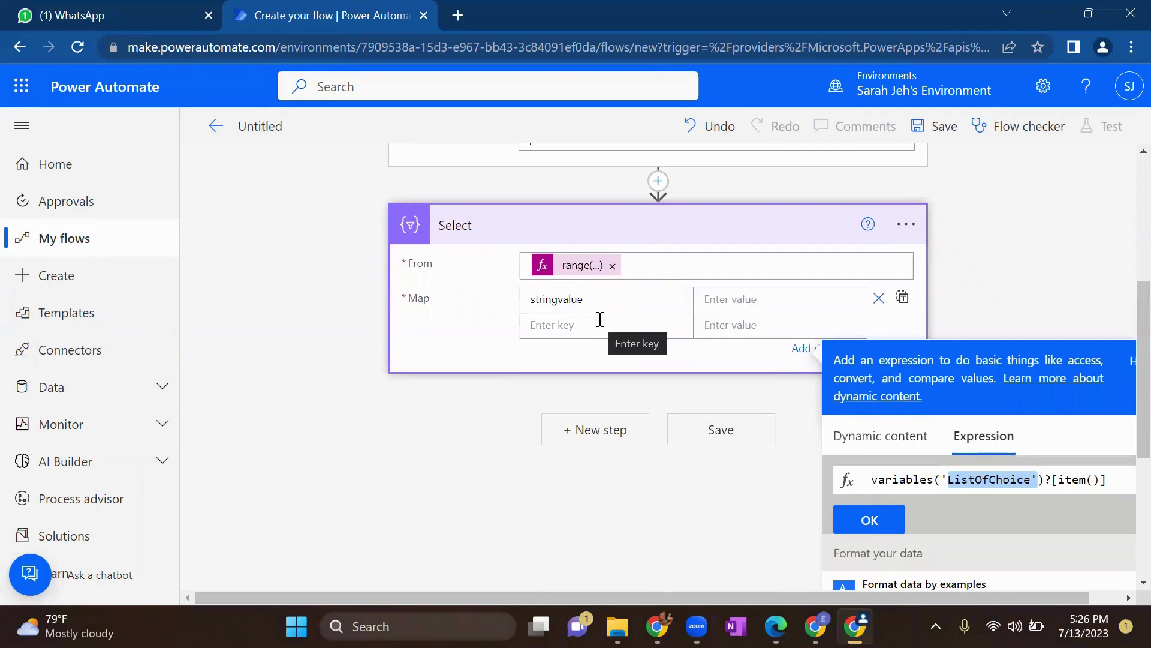
pyautogui.click(875, 519)
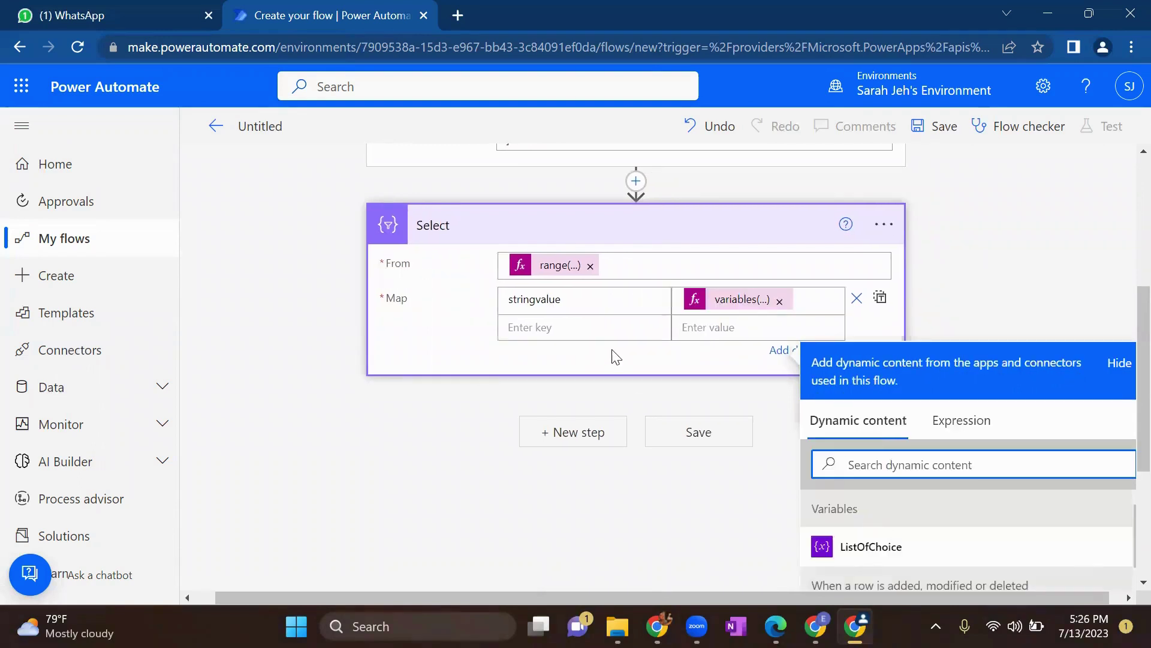
# Step: Add a second Map entry with the key indexposition and the expression item() as its value
pyautogui.click(602, 328)
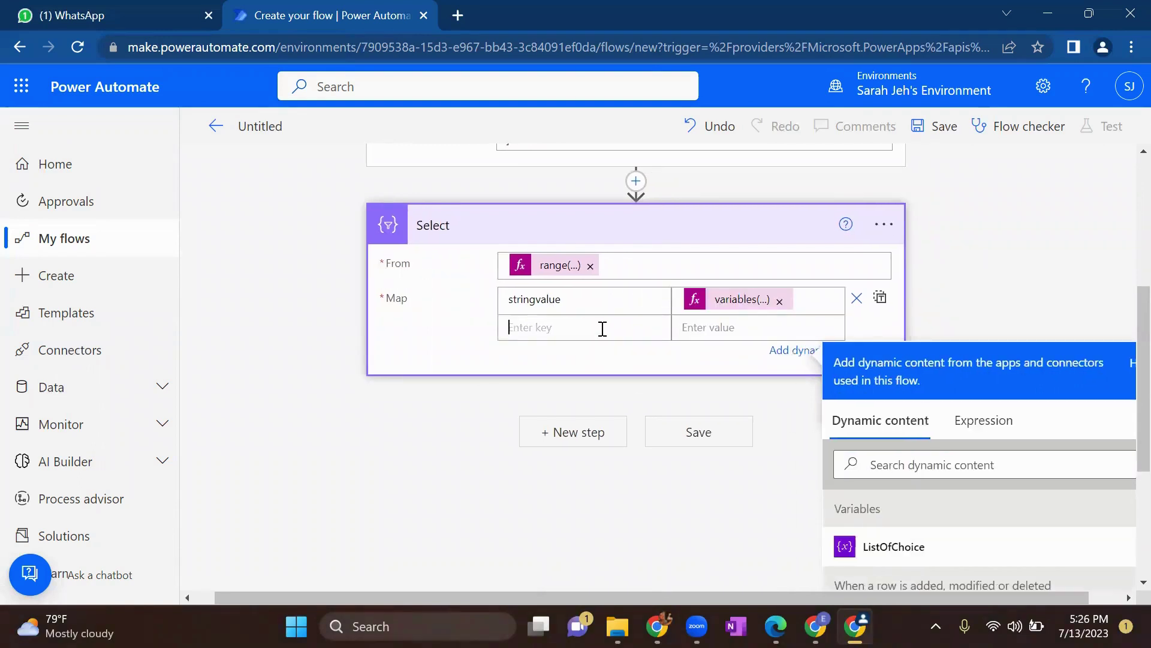
pyautogui.write('inde')
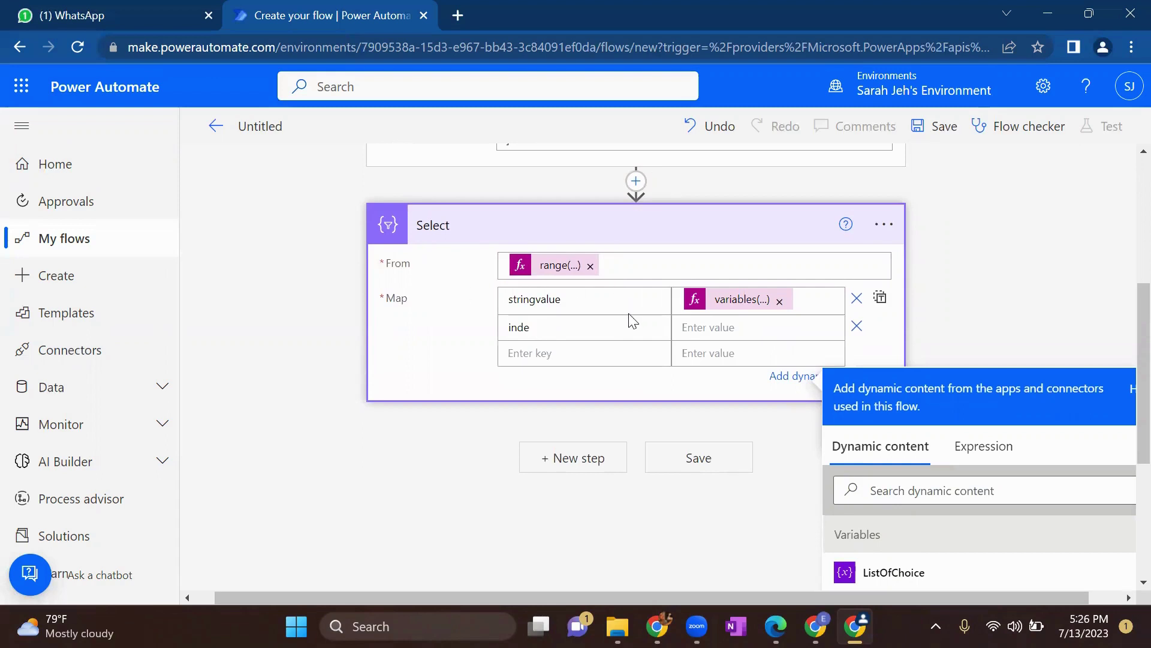
pyautogui.write('xposition')
pyautogui.click(725, 326)
pyautogui.click(987, 447)
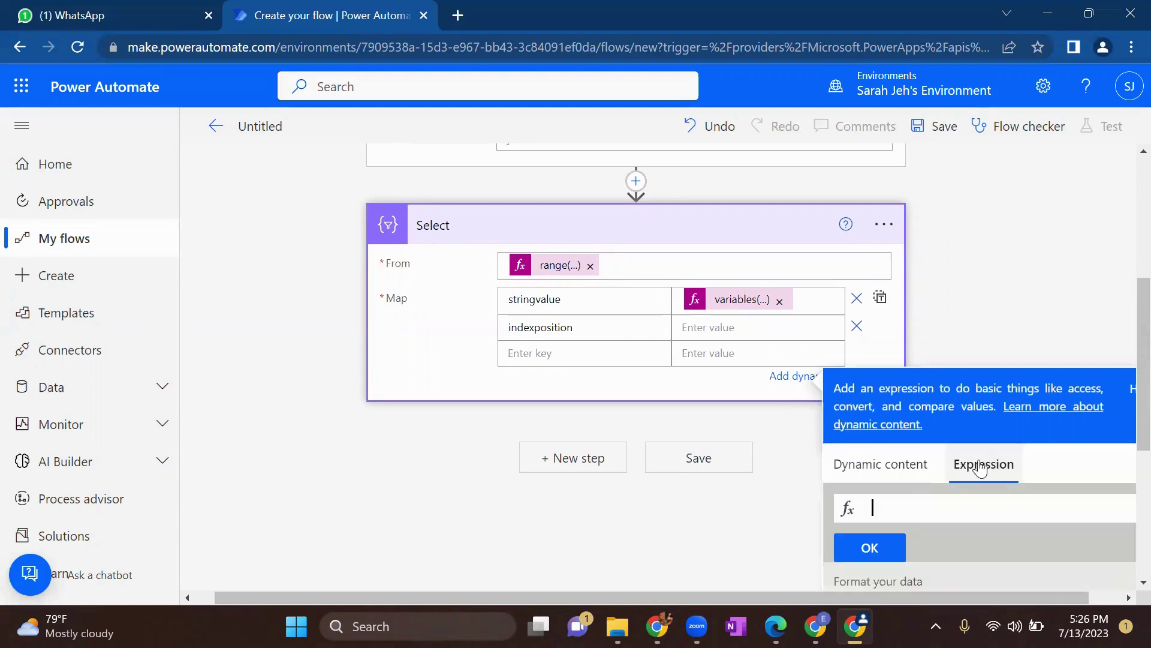
pyautogui.click(903, 505)
pyautogui.write('item')
pyautogui.press('Return')
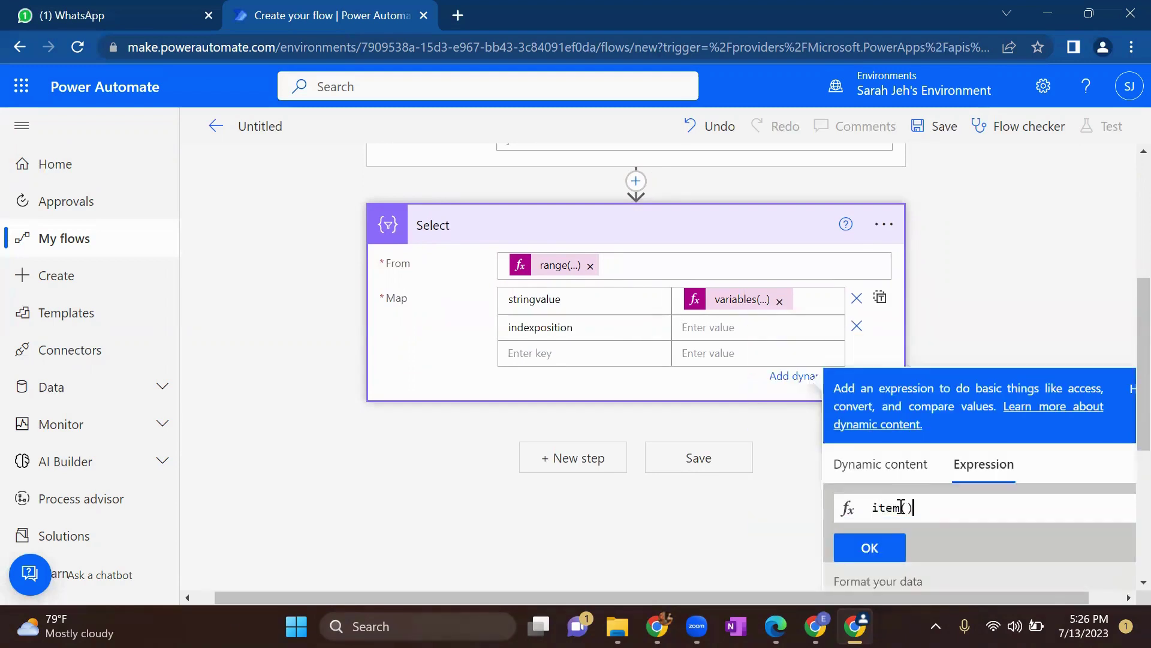
pyautogui.click(870, 548)
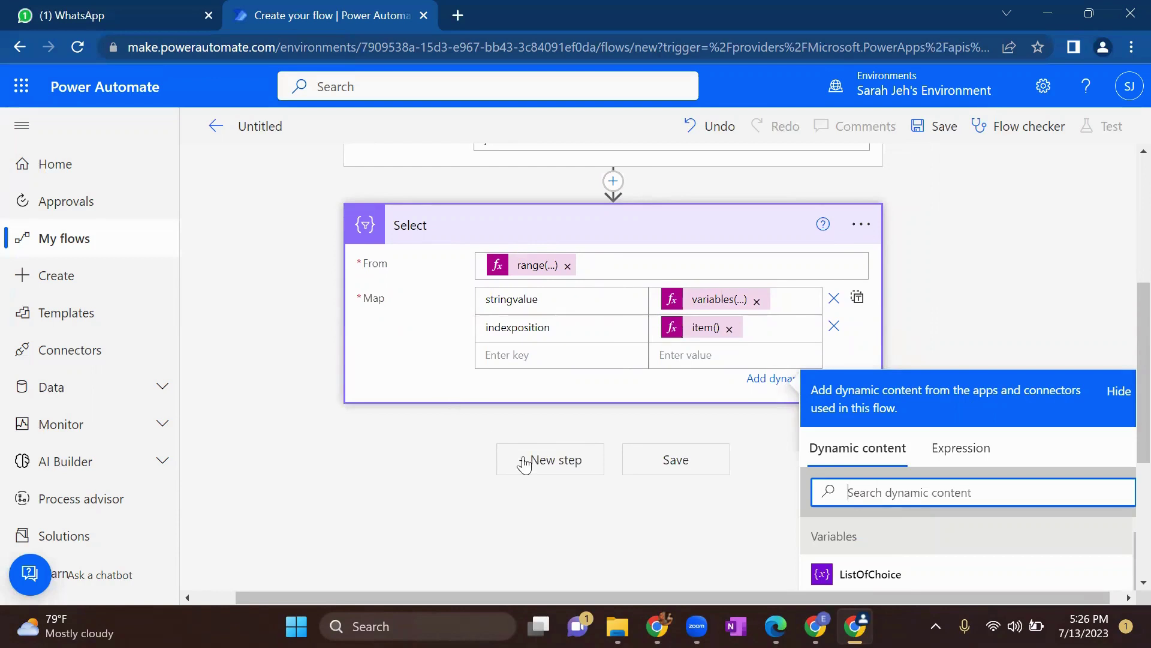
# Step: Add a Filter array action after the Select action and use the Select action's Output as its From array
pyautogui.click(541, 463)
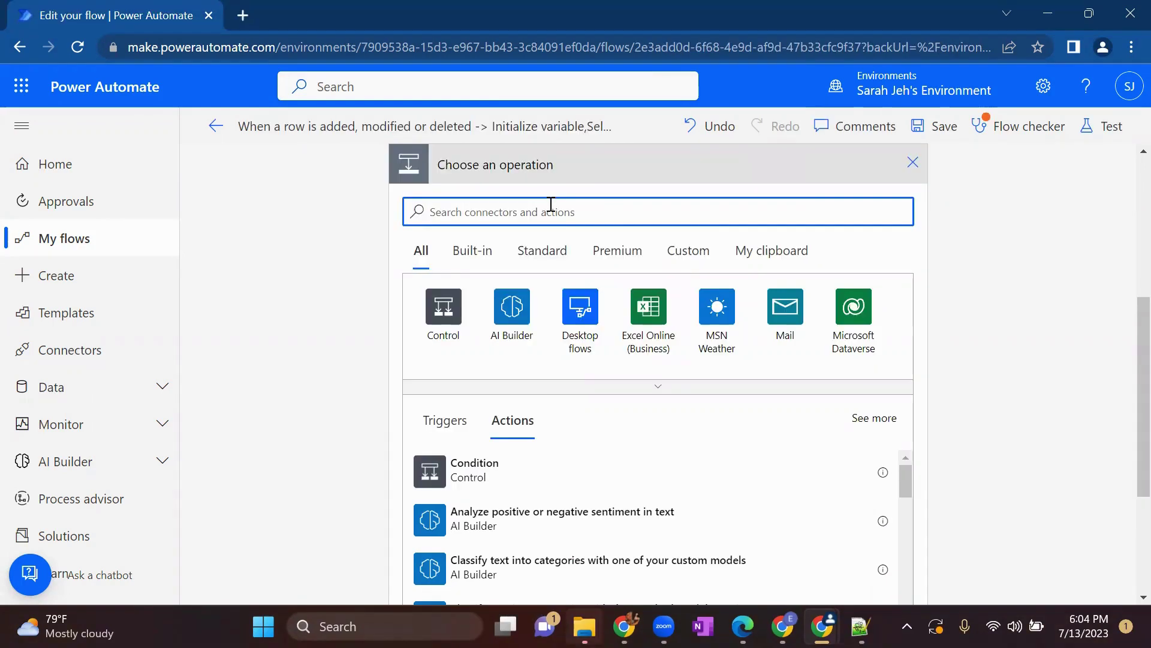
pyautogui.write('Filter')
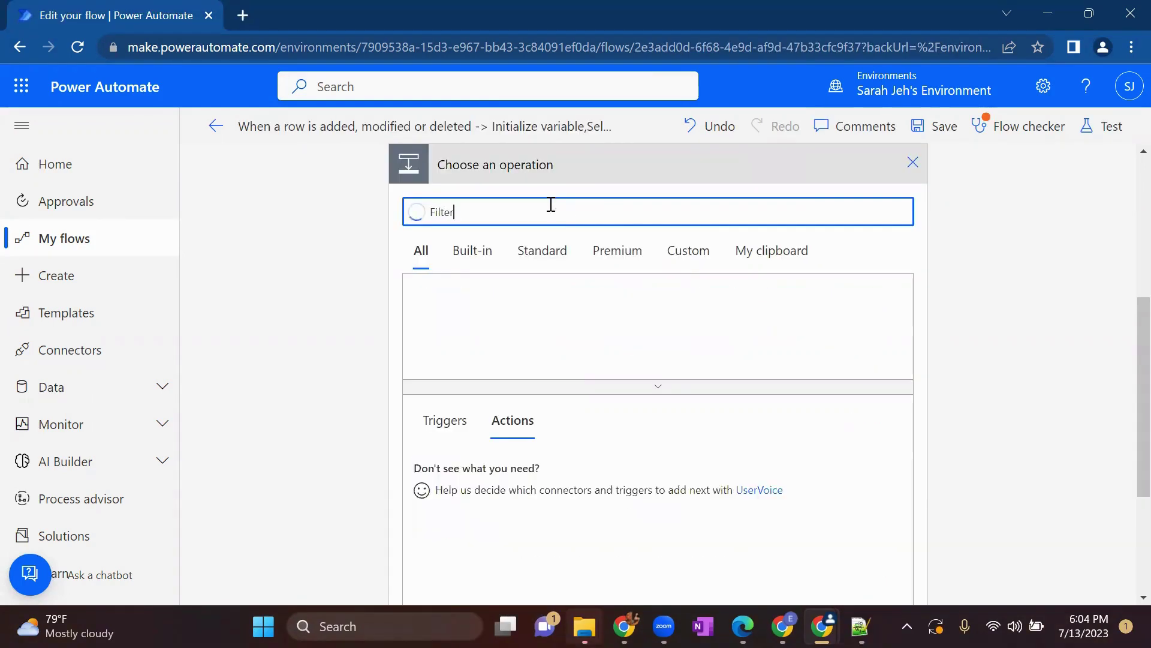
pyautogui.click(496, 477)
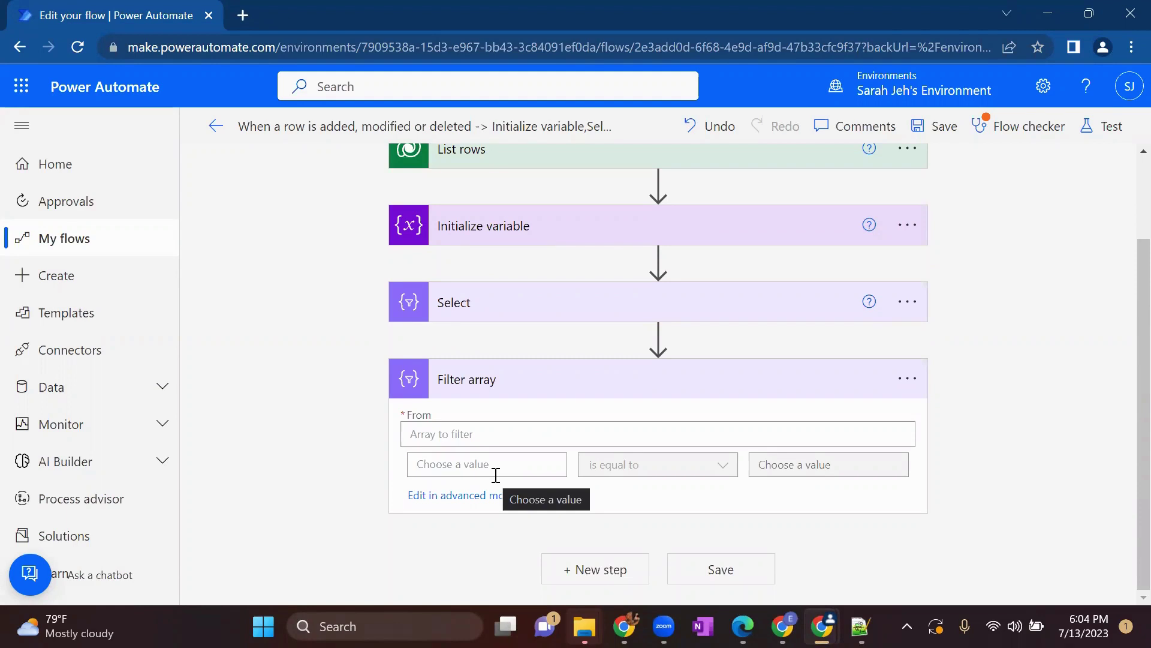
pyautogui.click(503, 433)
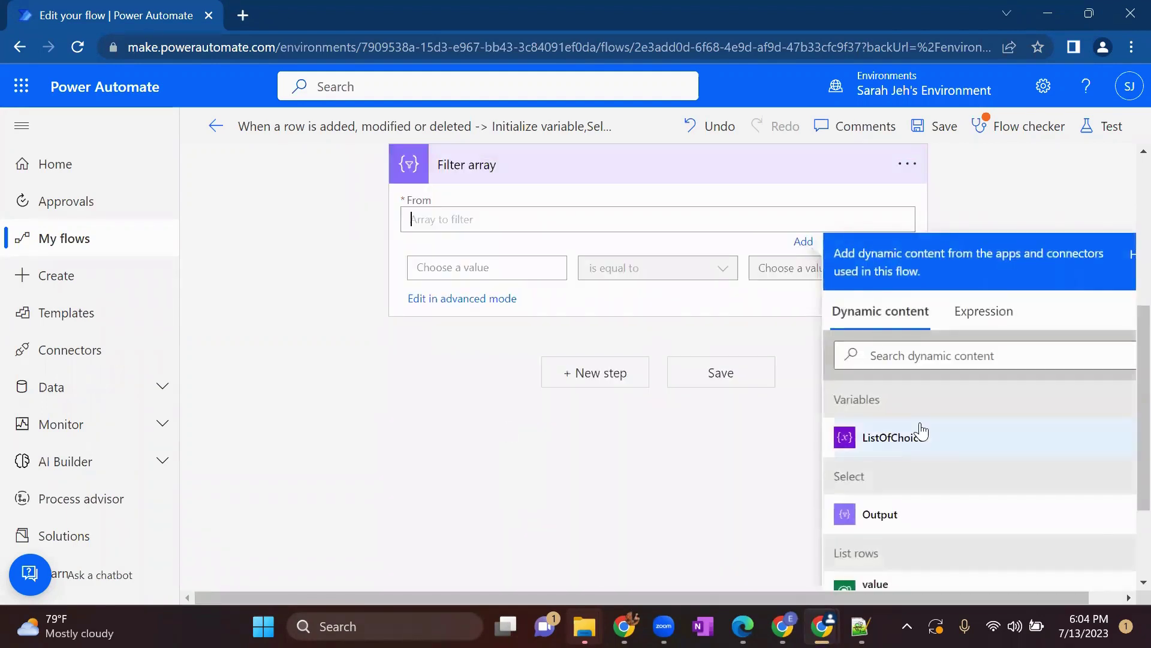
pyautogui.click(904, 521)
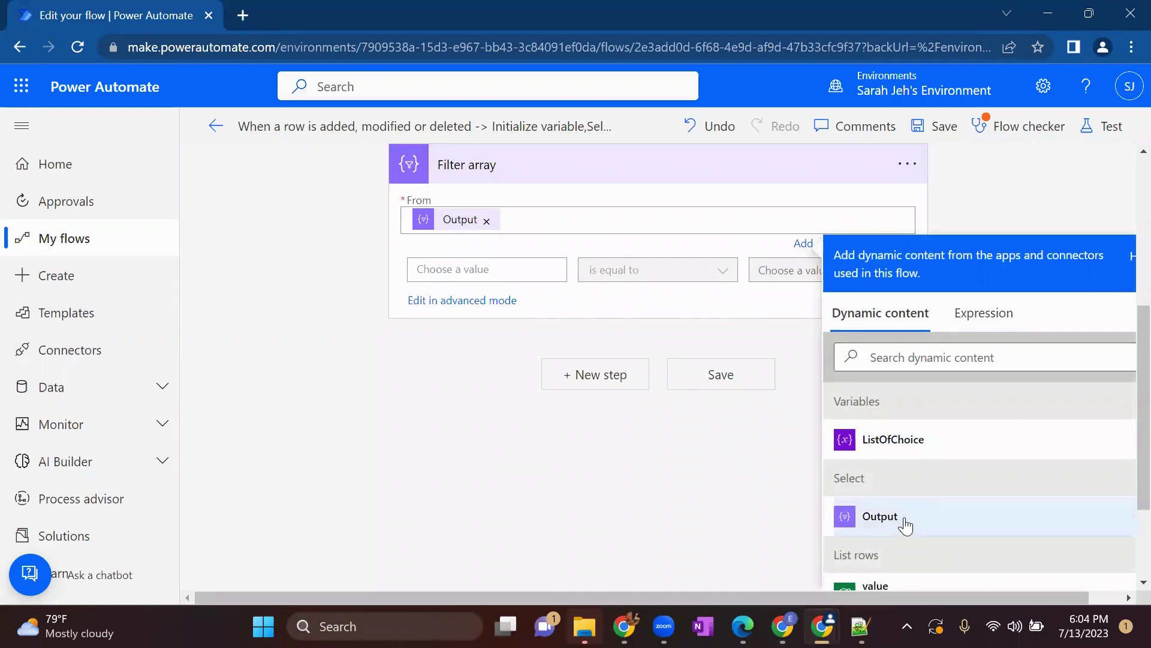
# Step: Set the first value of the Filter array condition to the expression item()?['stringvalue'] and expand the Select action to check its keys
pyautogui.click(510, 272)
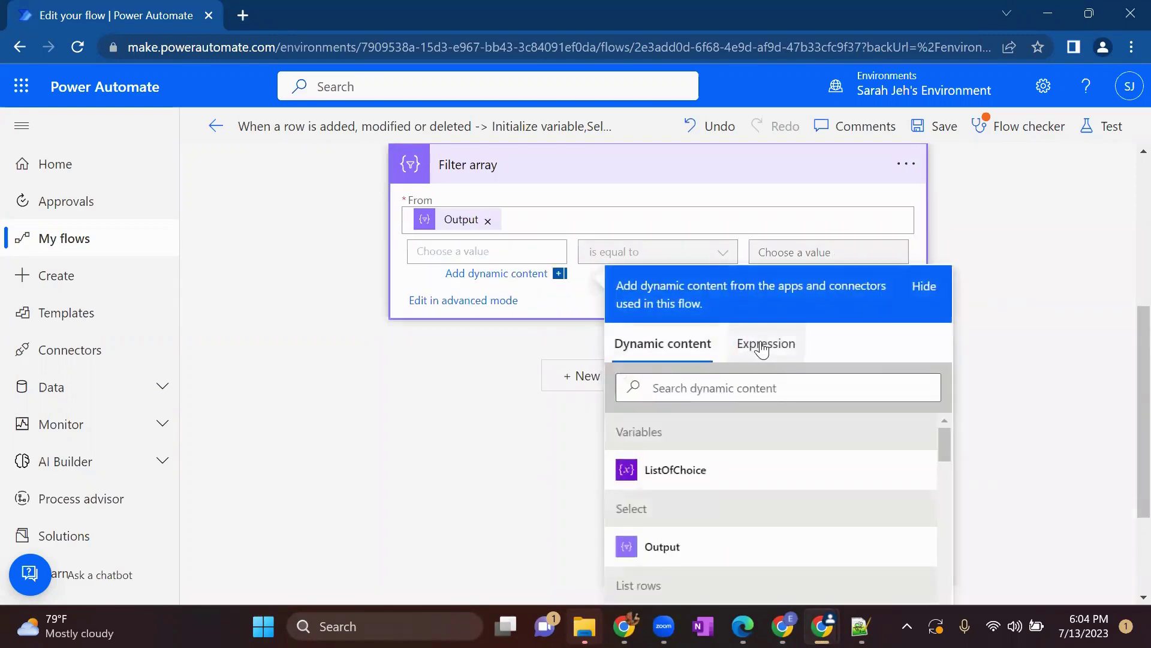
pyautogui.click(762, 349)
pyautogui.write('ite')
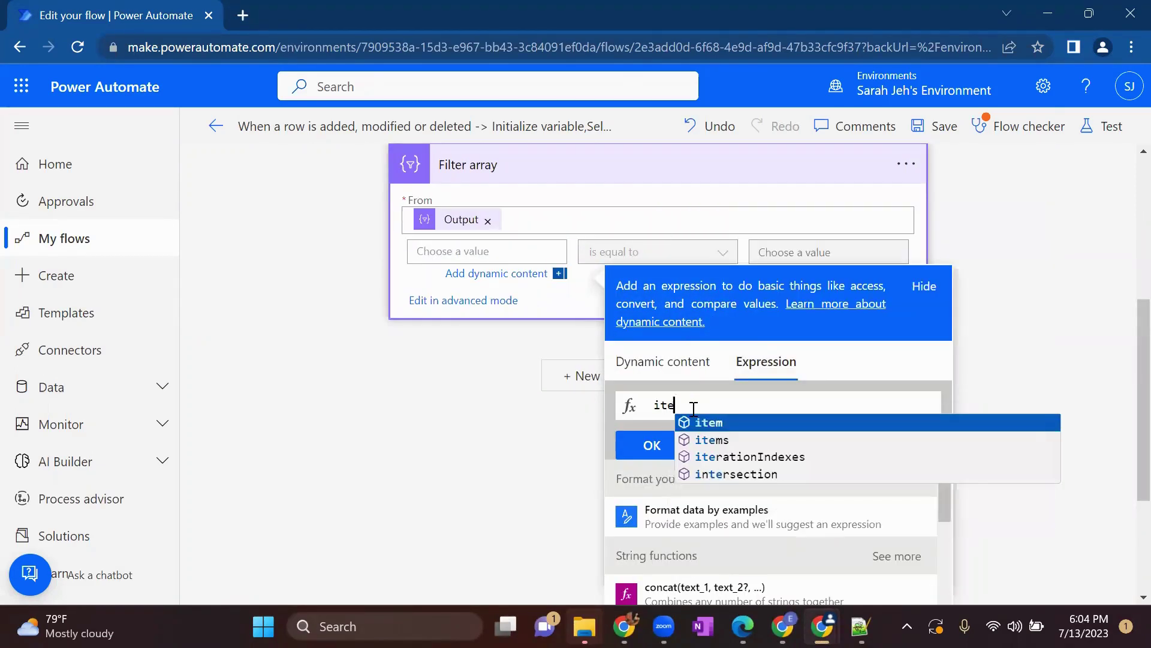
pyautogui.press('Return')
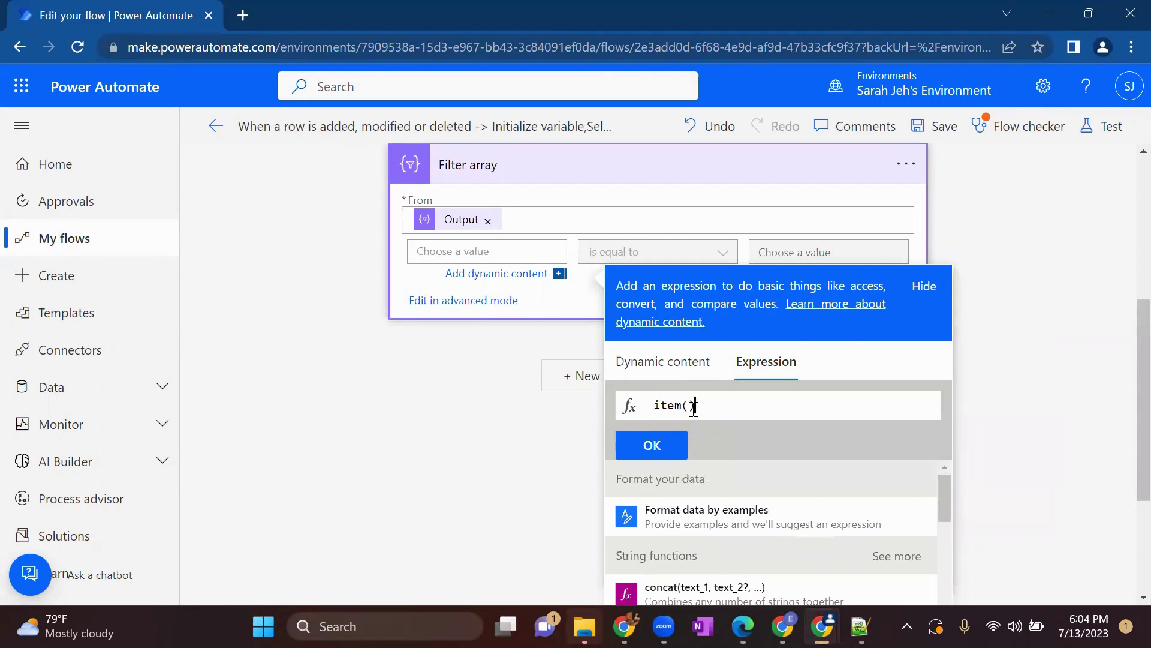
pyautogui.write("?['stringvalue")
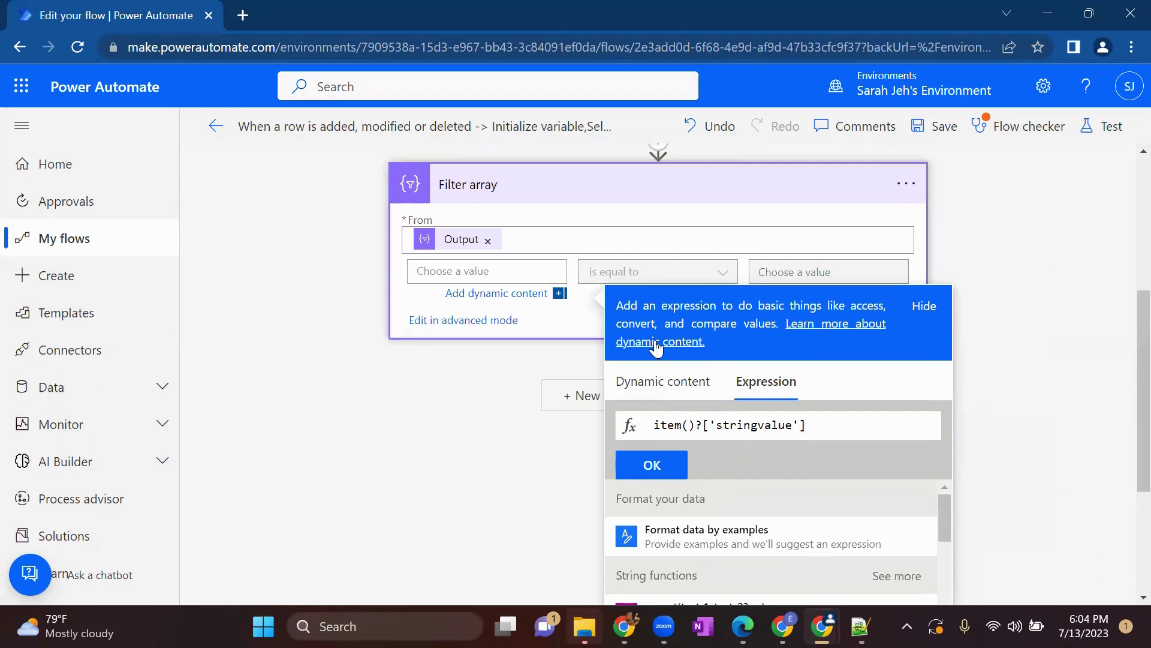
pyautogui.click(652, 445)
pyautogui.scroll(1, 604, 355)
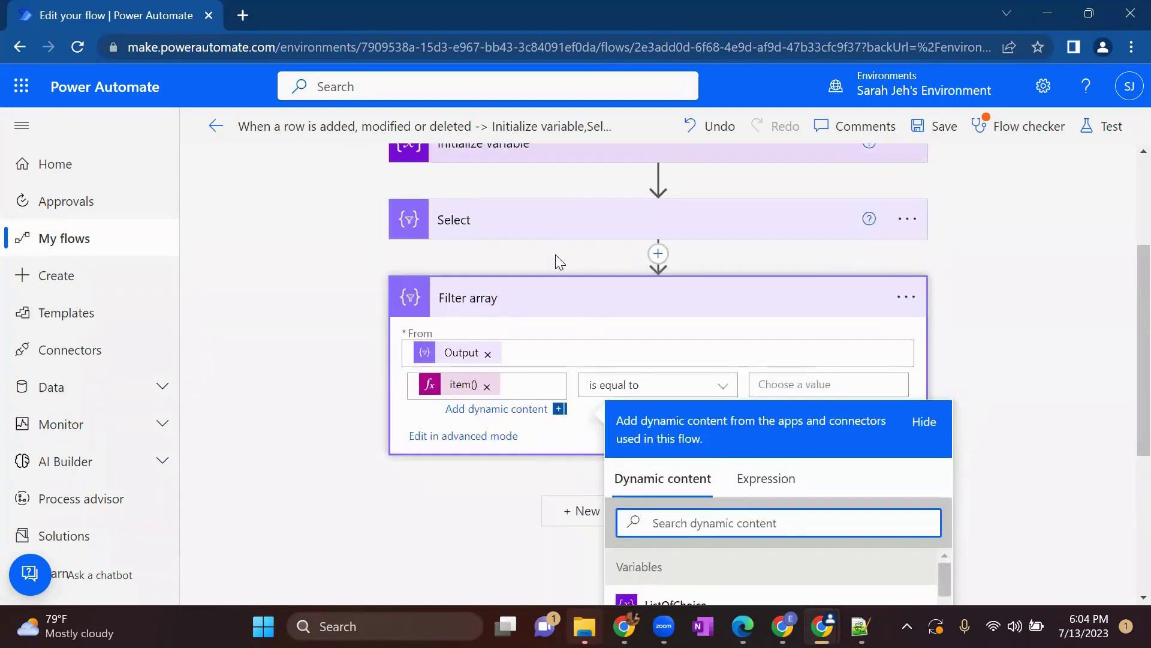
pyautogui.click(549, 237)
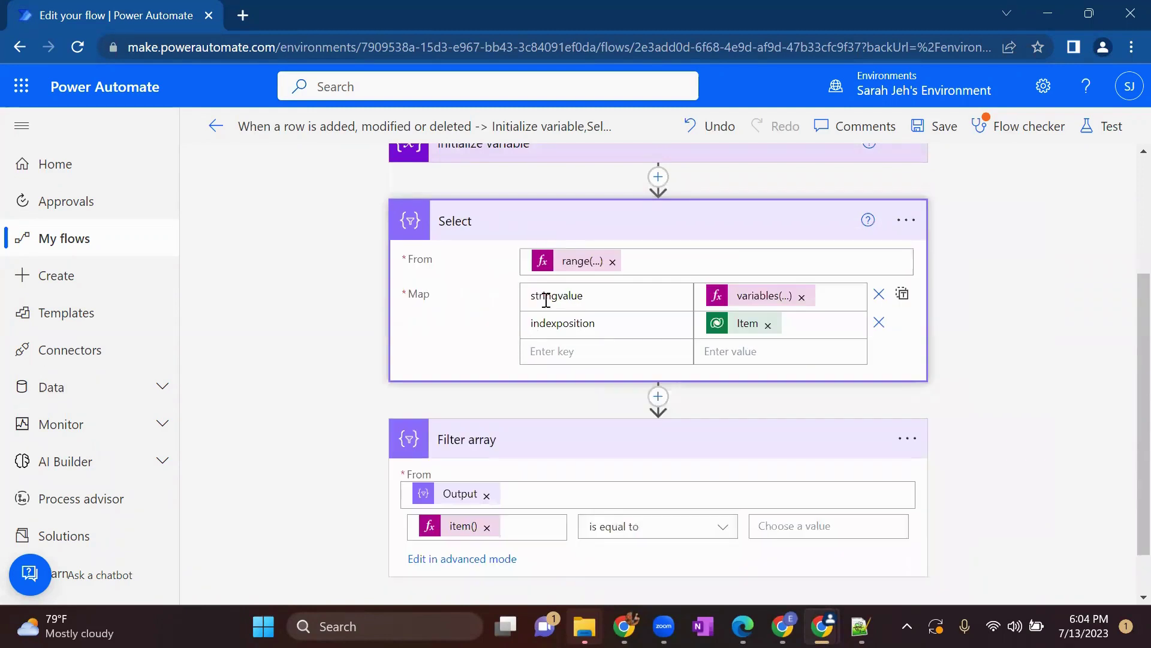
pyautogui.scroll(-1, 513, 470)
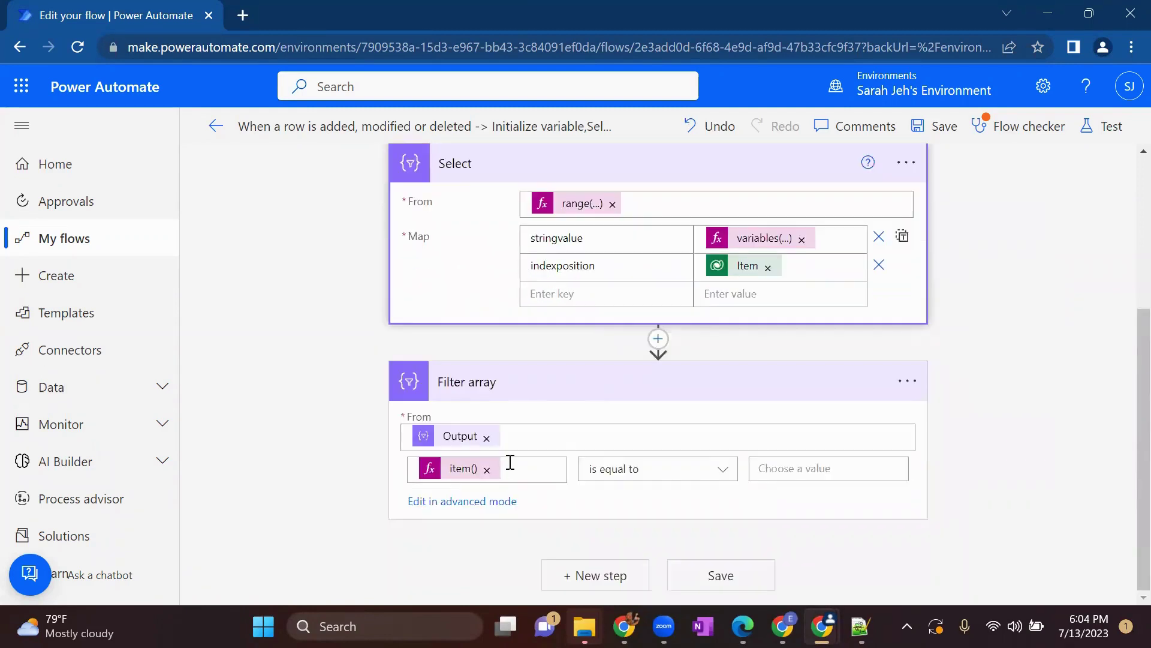
pyautogui.click(808, 465)
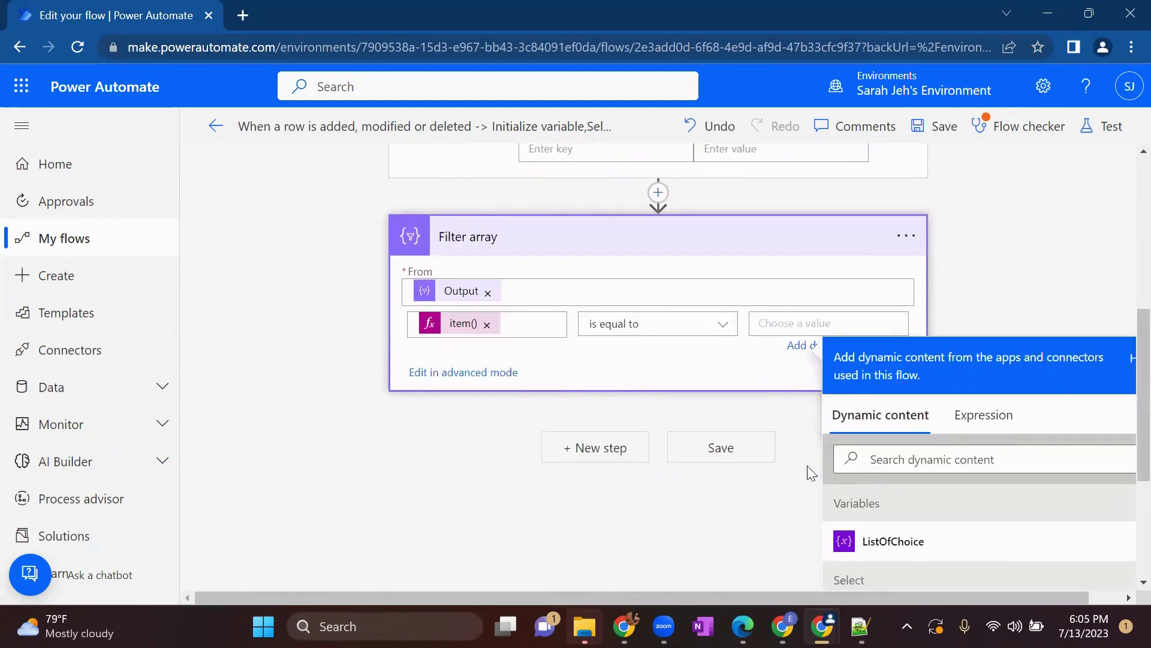
pyautogui.write("'Active'")
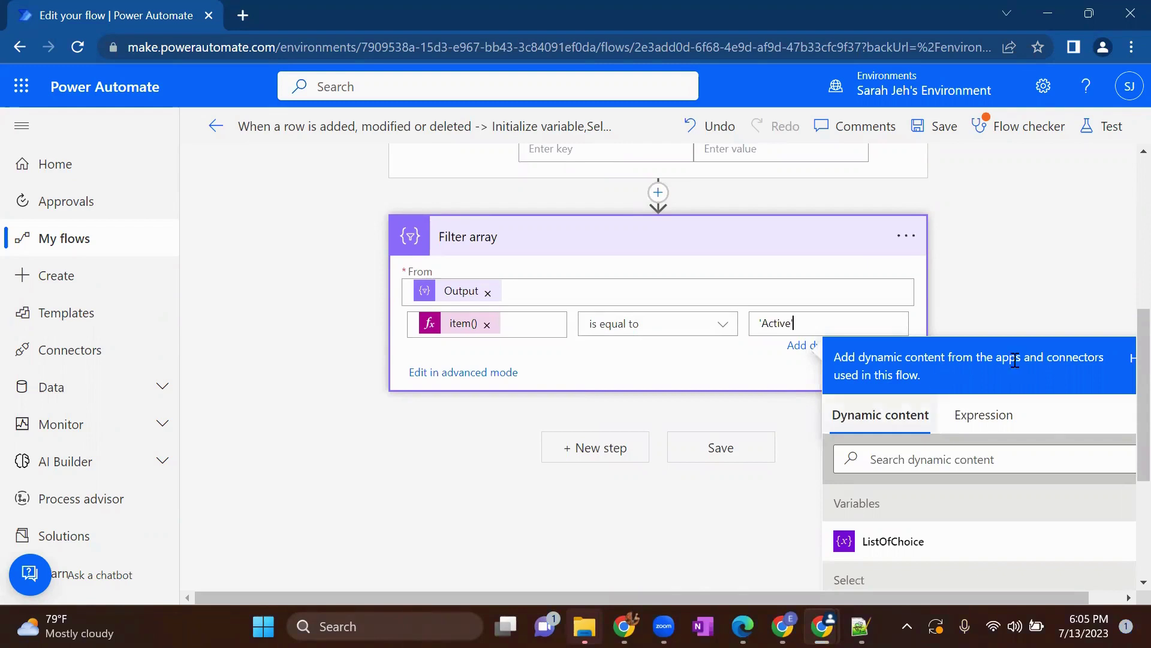
pyautogui.moveTo(805, 323); pyautogui.dragTo(734, 331)
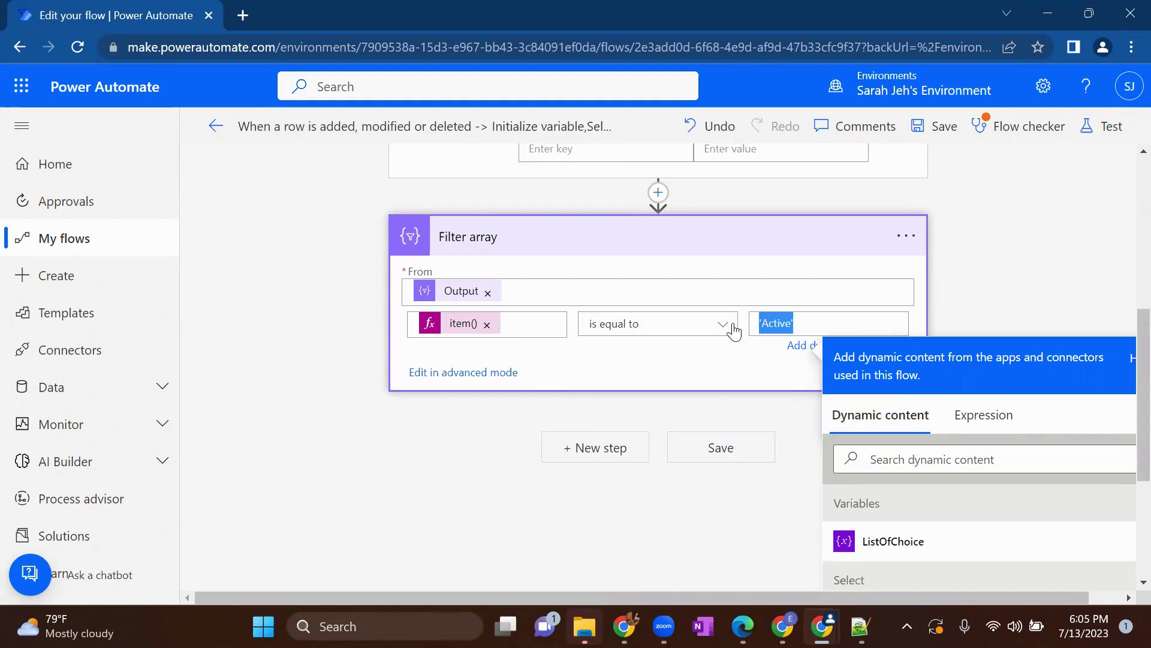
pyautogui.press('BackSpace')
# Step: Find the trigger's Status in the dynamic content and use it as the comparison value of the Filter array condition
pyautogui.scroll(-2, 1009, 443)
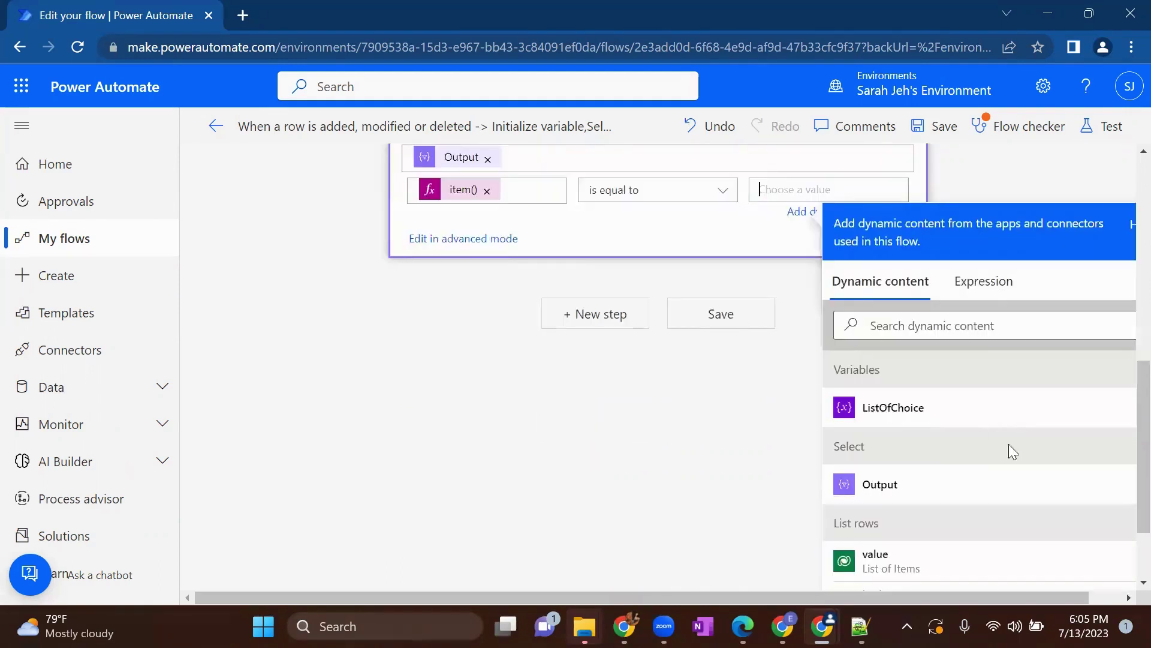
pyautogui.click(929, 330)
pyautogui.write('stat')
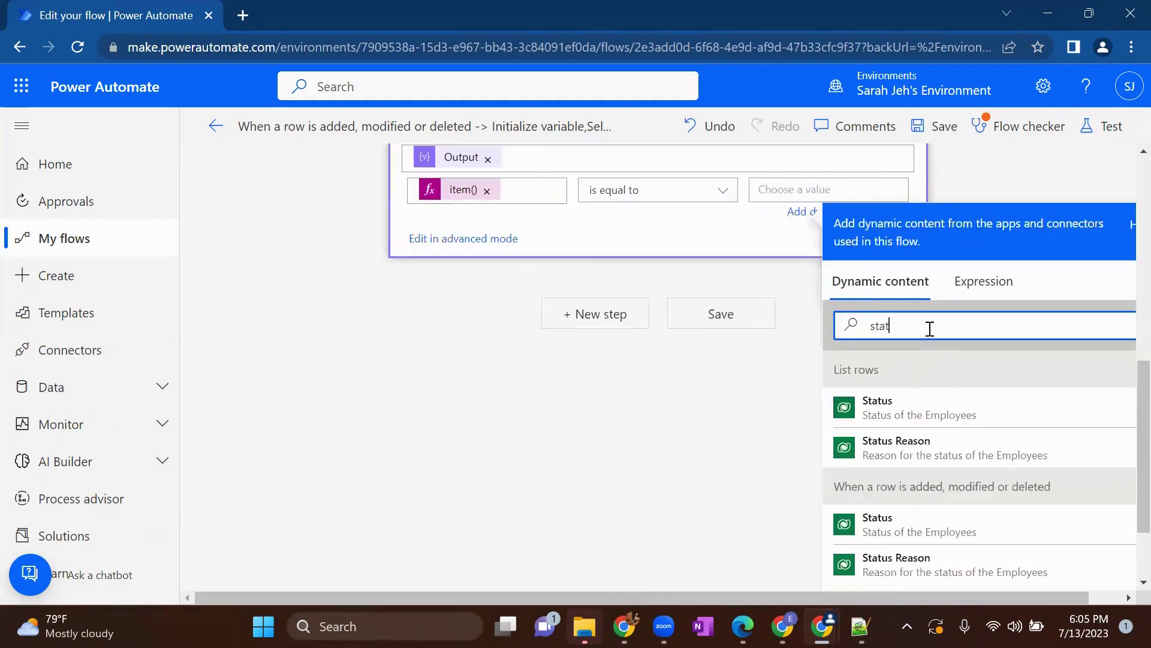
pyautogui.write('y')
pyautogui.write('us')
pyautogui.scroll(-2, 926, 414)
pyautogui.click(907, 427)
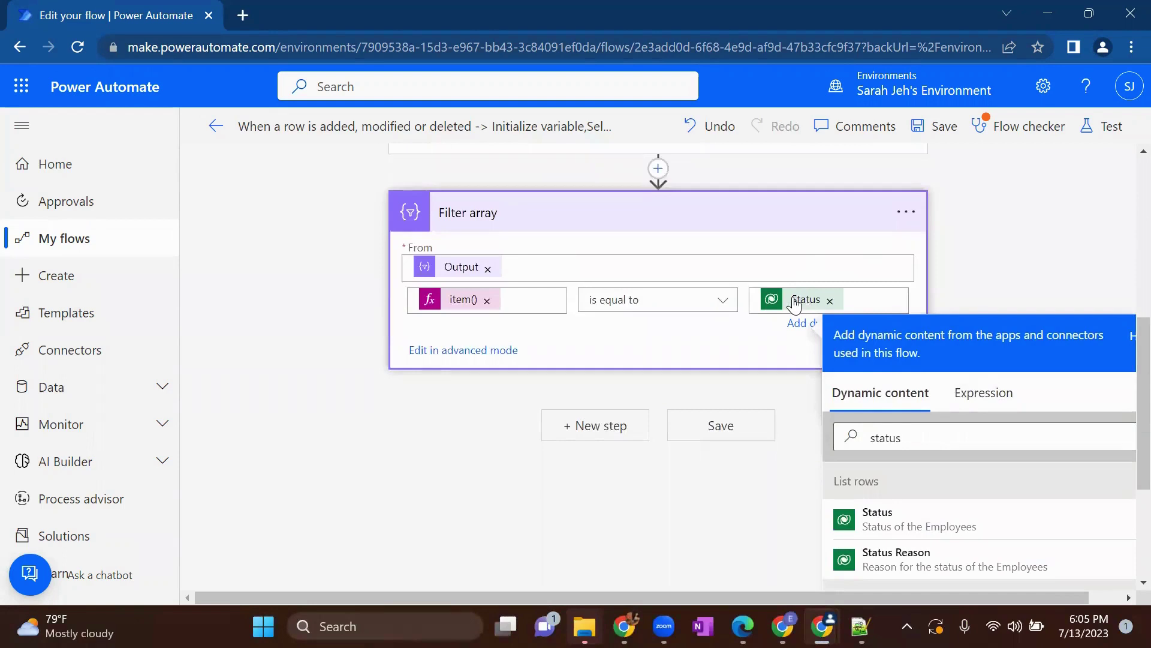
# Step: Switch to Power Apps, examine the choice labels and values of the Employees table's Status column, and return to the flow
pyautogui.moveTo(801, 306)
pyautogui.moveTo(822, 626)
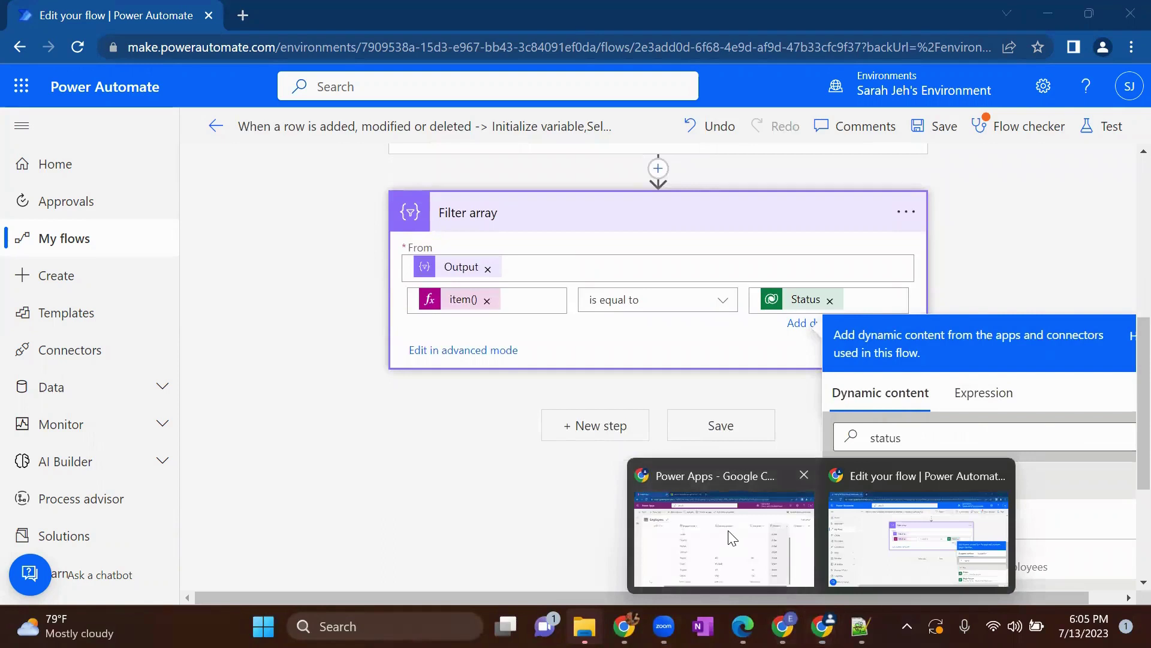
pyautogui.click(732, 538)
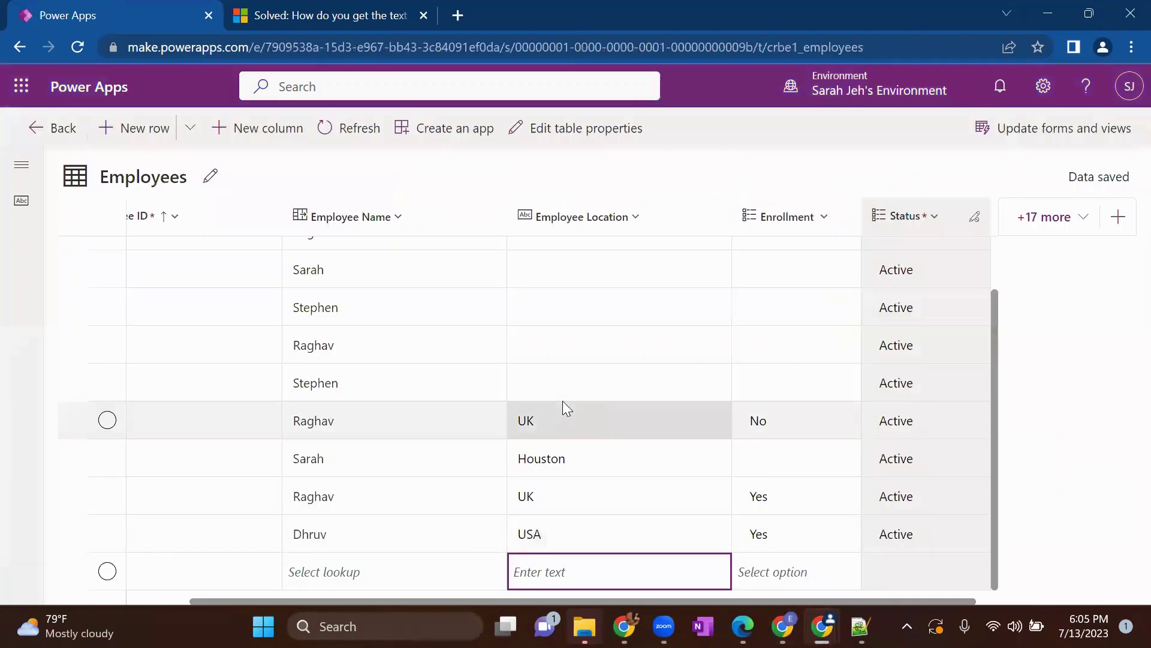
pyautogui.click(926, 224)
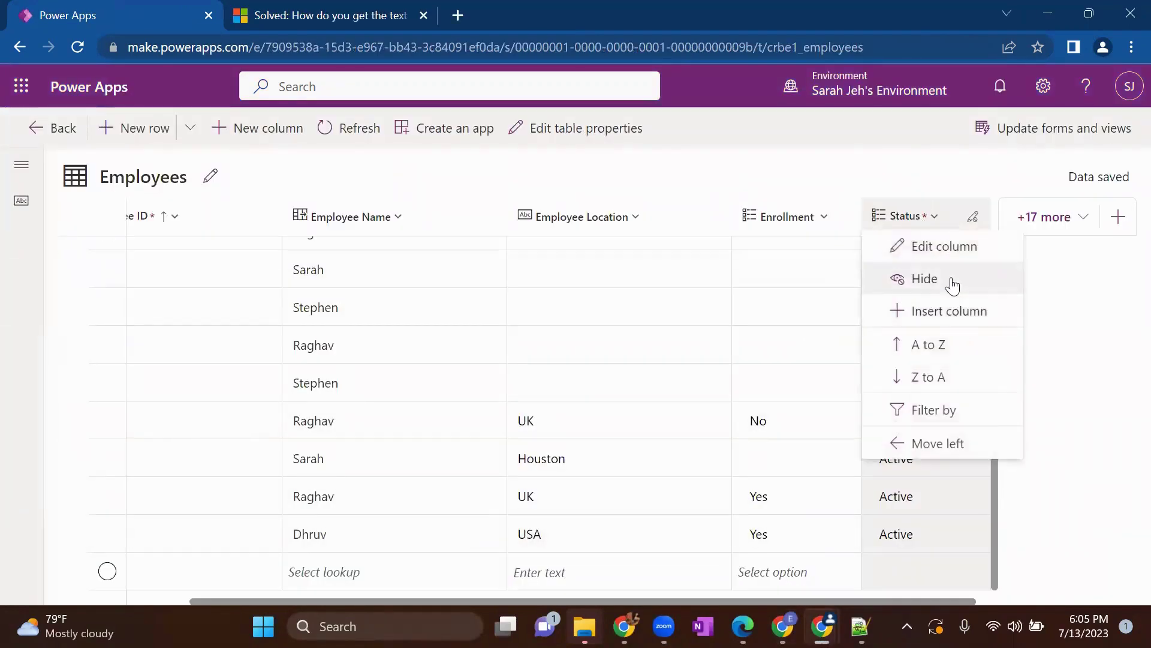
pyautogui.click(947, 251)
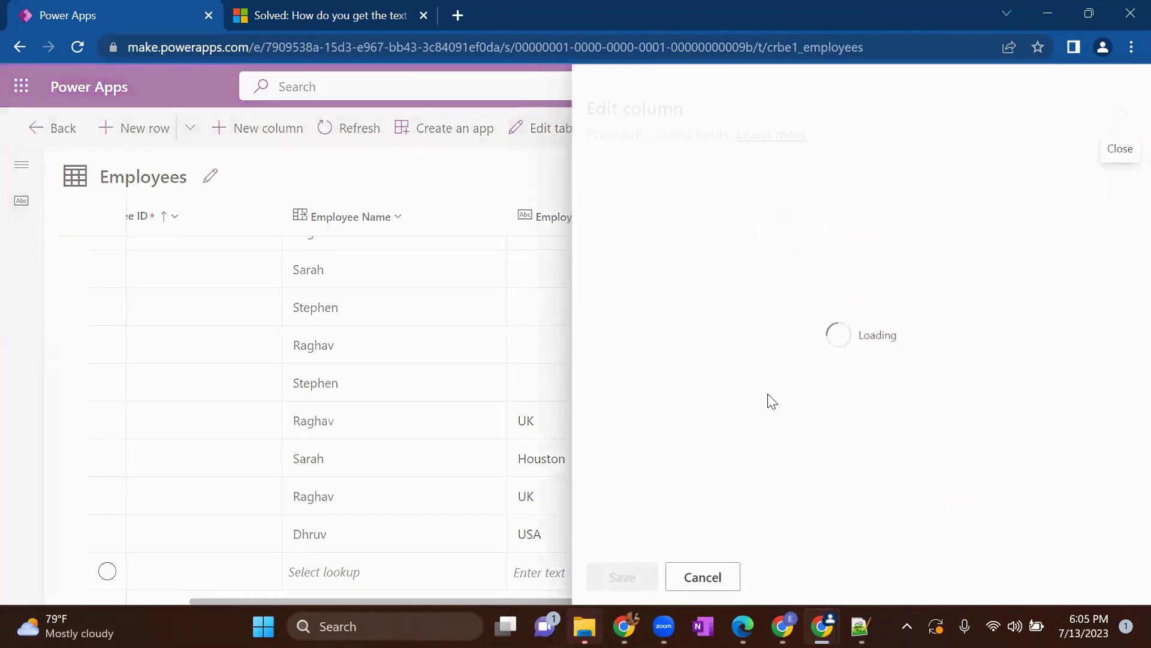
pyautogui.scroll(-3, 772, 401)
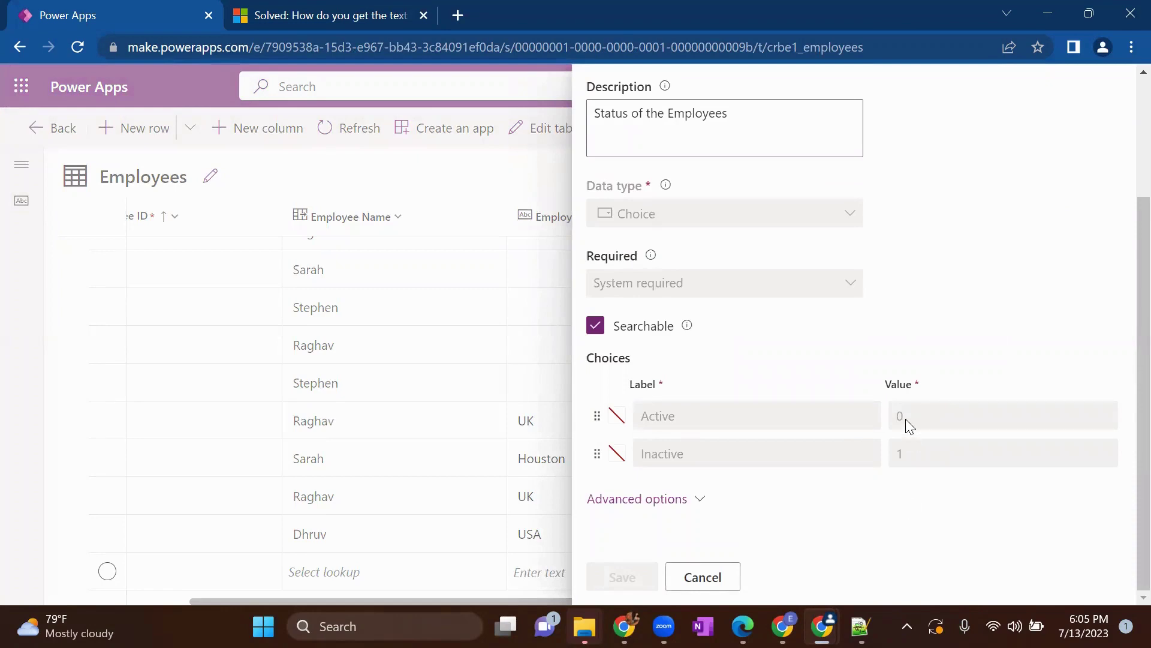
pyautogui.moveTo(825, 621)
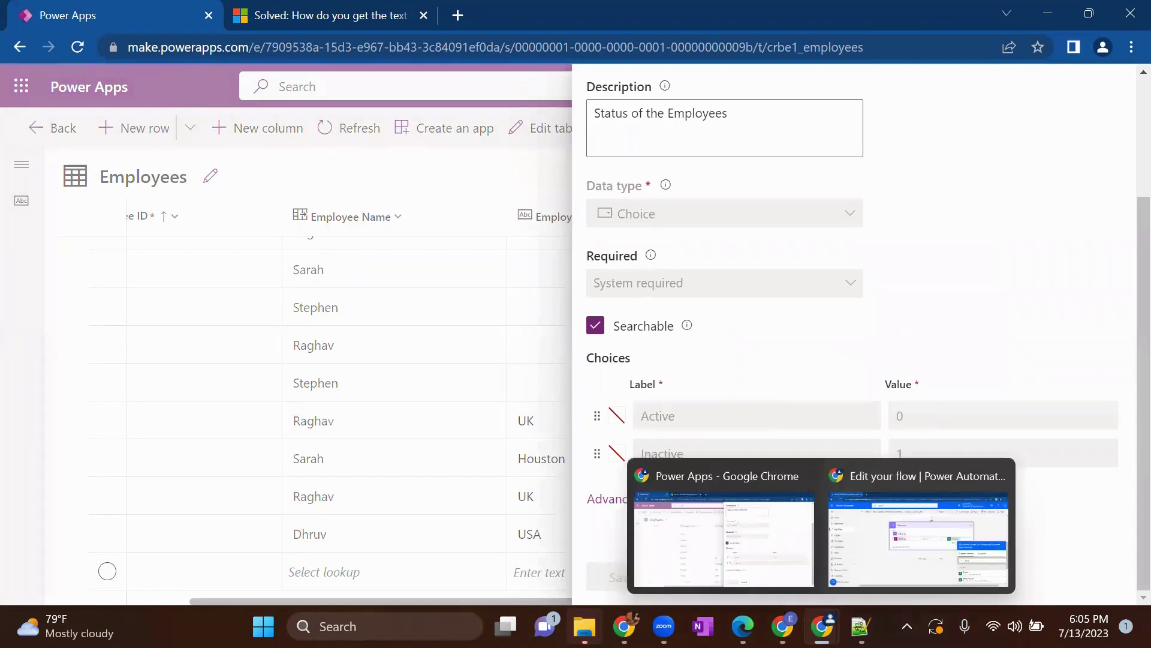
pyautogui.click(869, 554)
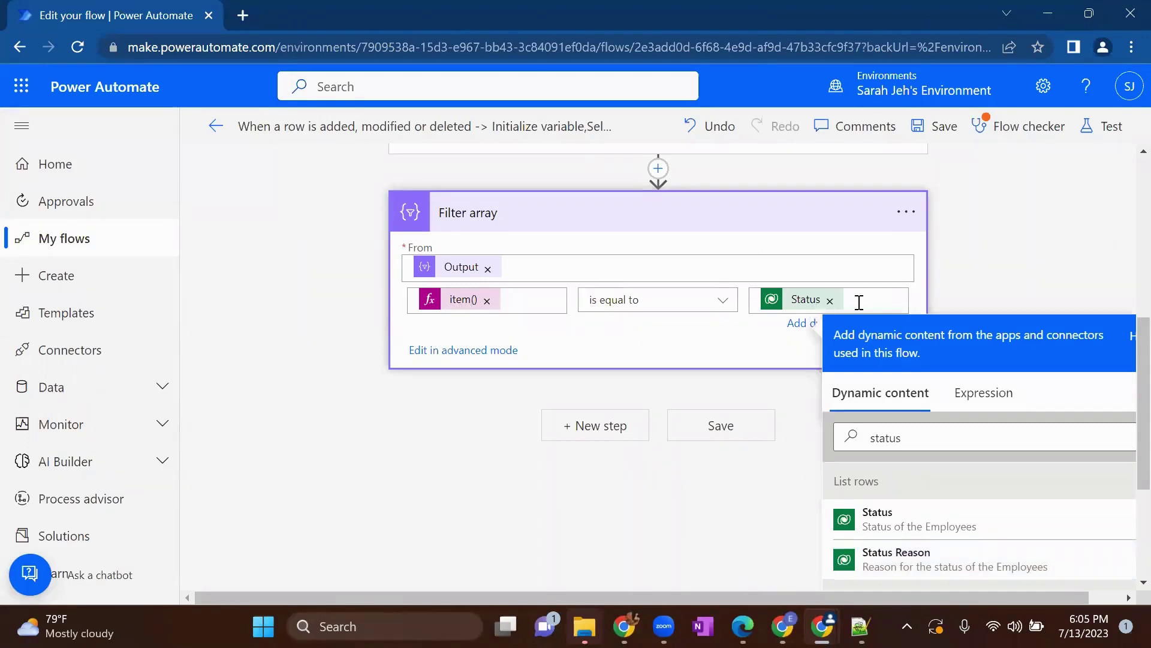
# Step: Save the flow and close the Flow checker
pyautogui.scroll(3, 690, 297)
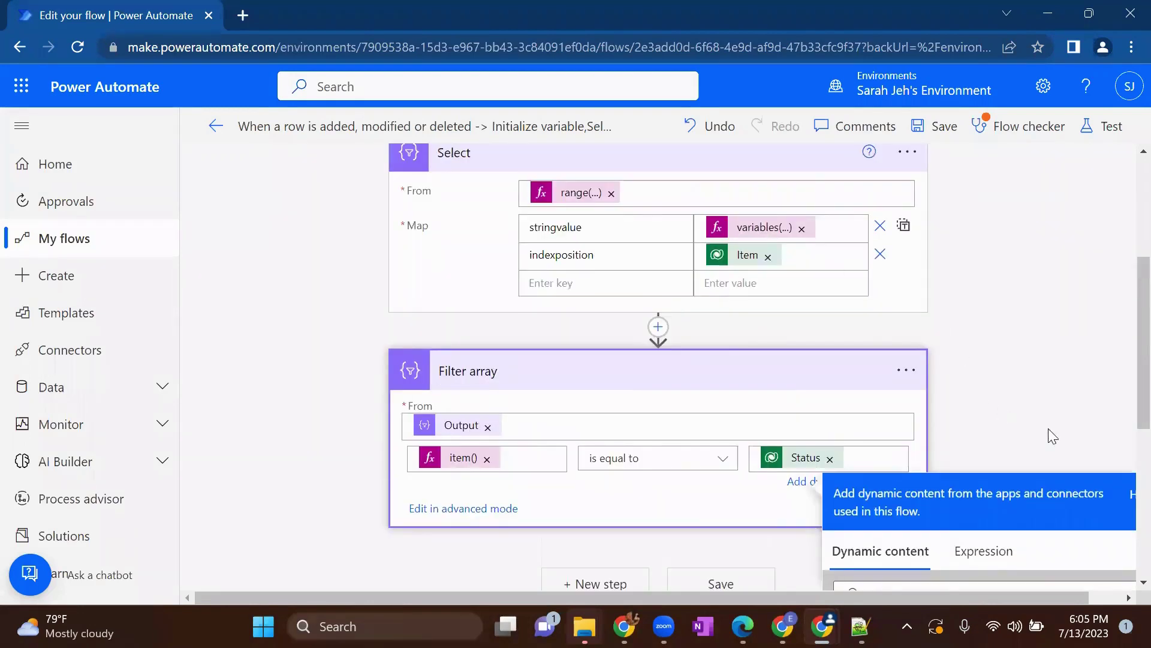
pyautogui.click(1056, 386)
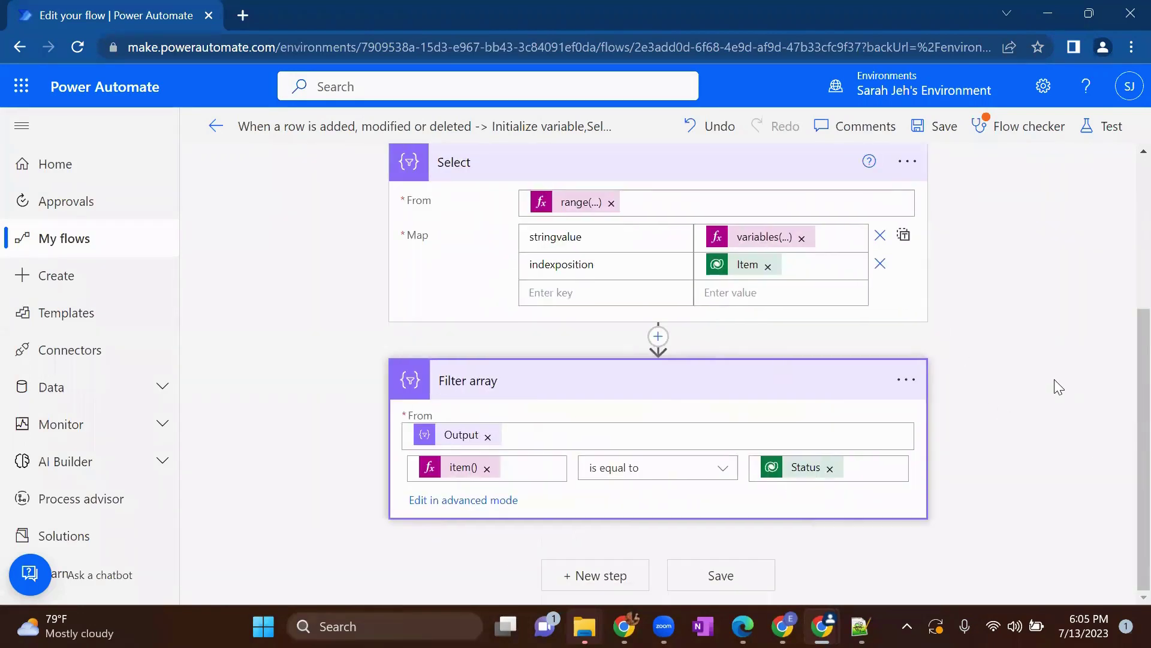
pyautogui.click(956, 127)
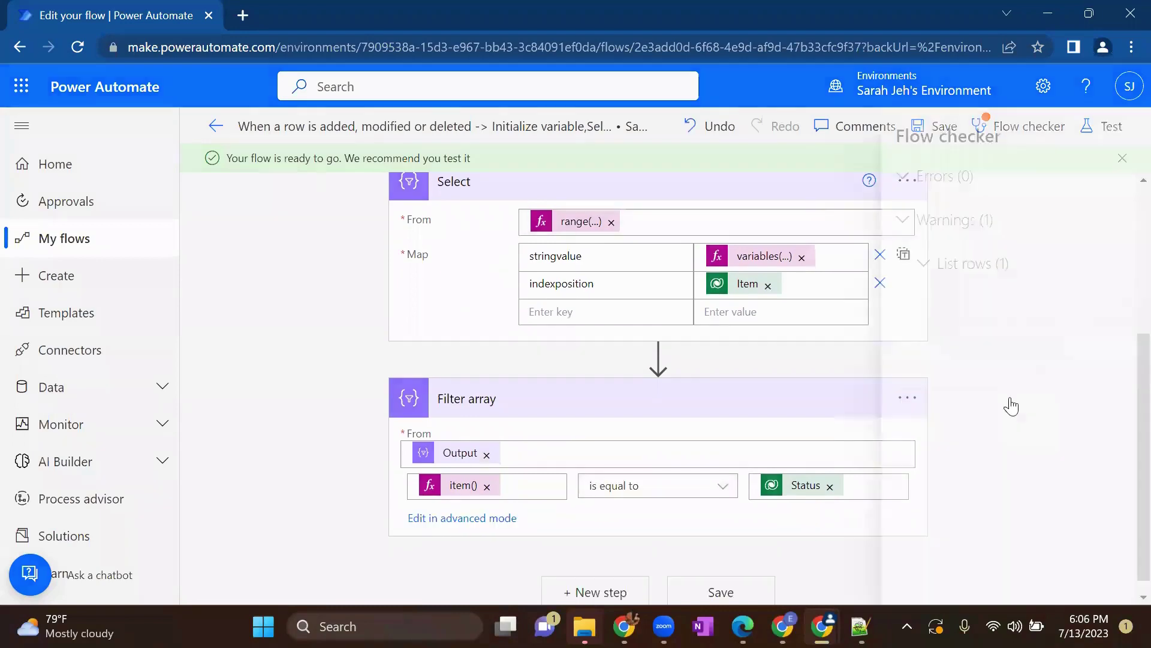
pyautogui.click(1122, 136)
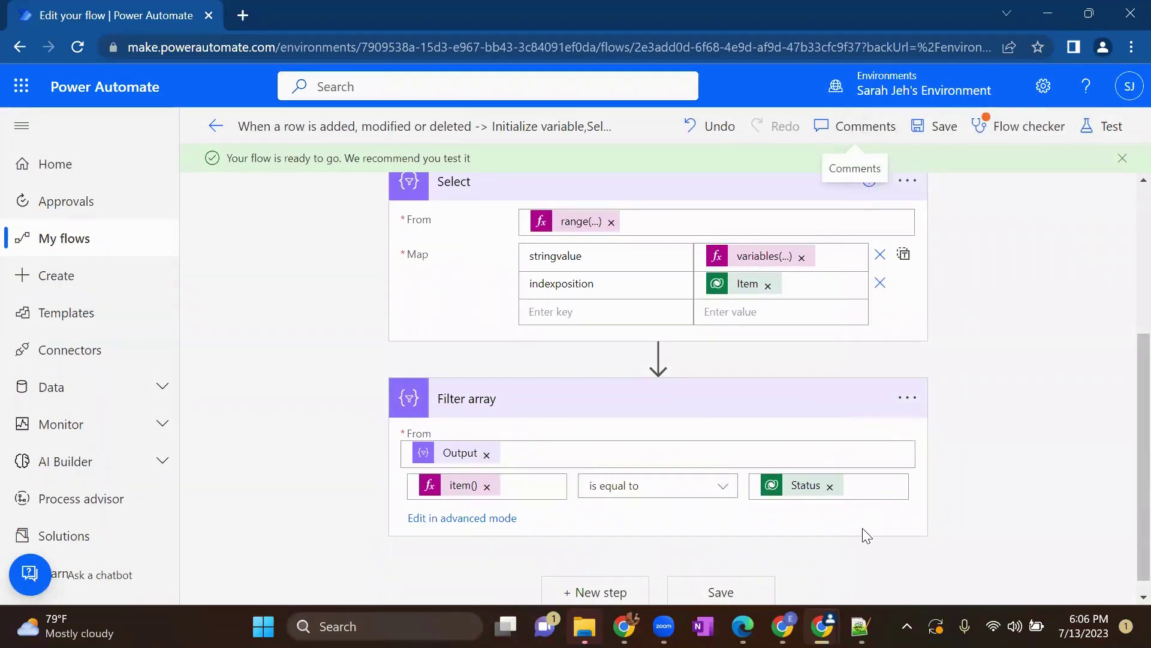
# Step: Switch to Power Apps, close the Status column's settings without saving, and enter an employee ID in the Employees table's new row
pyautogui.moveTo(822, 626)
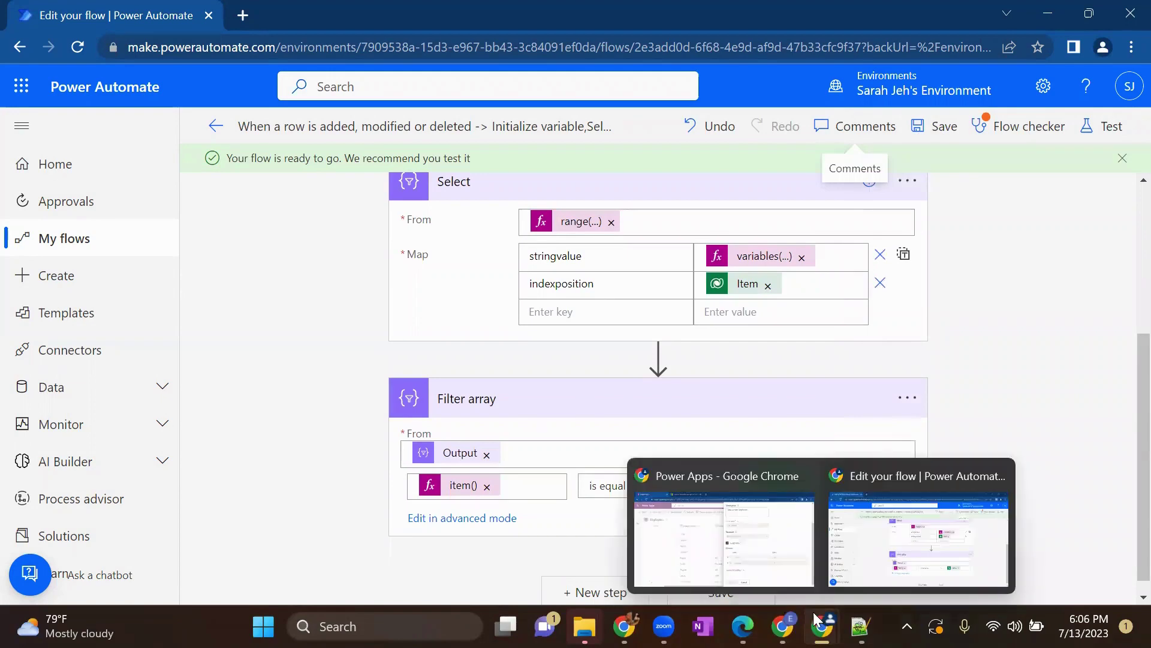
pyautogui.click(764, 553)
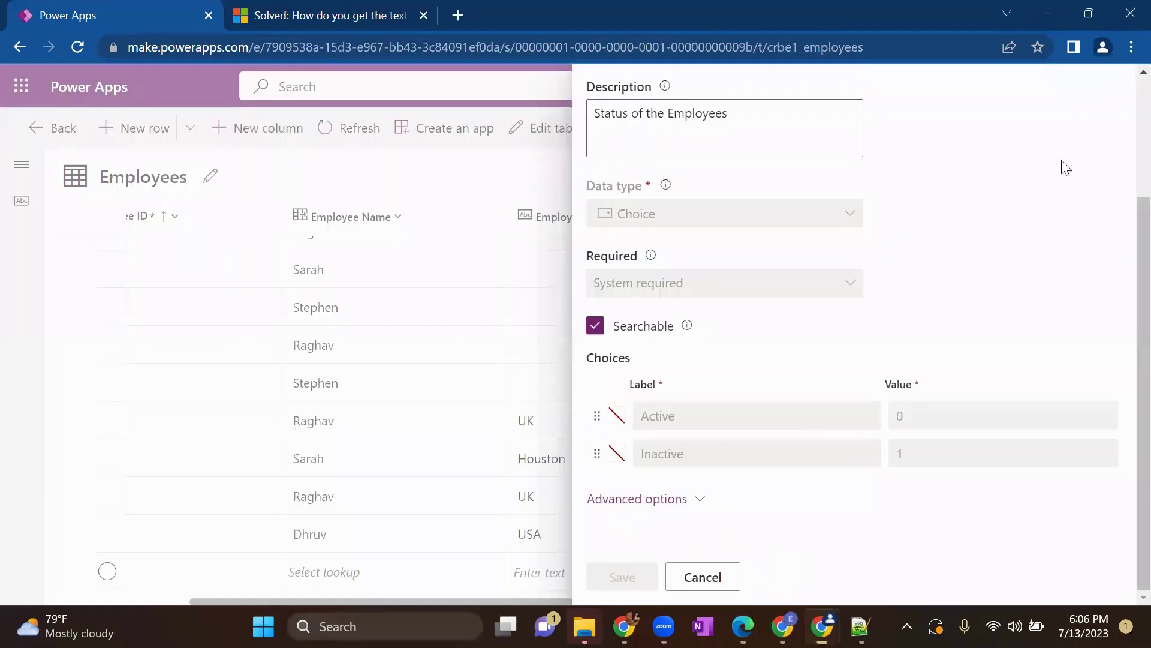
pyautogui.click(711, 584)
pyautogui.click(335, 580)
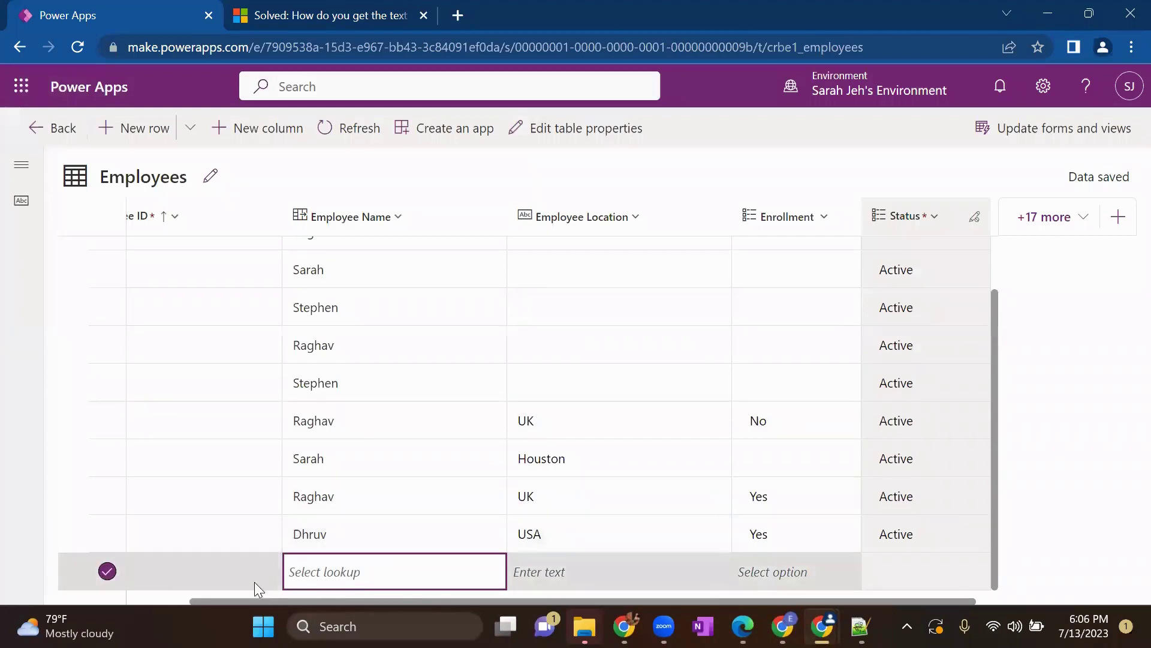
pyautogui.moveTo(267, 600); pyautogui.dragTo(153, 610)
pyautogui.click(210, 578)
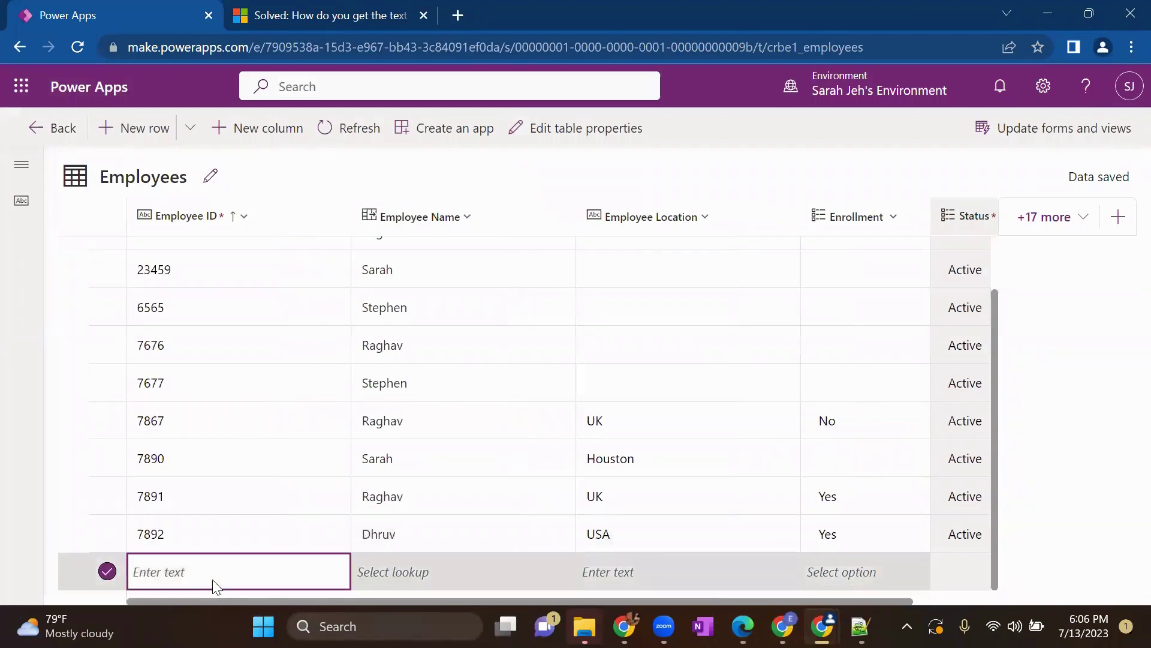
pyautogui.write('8000')
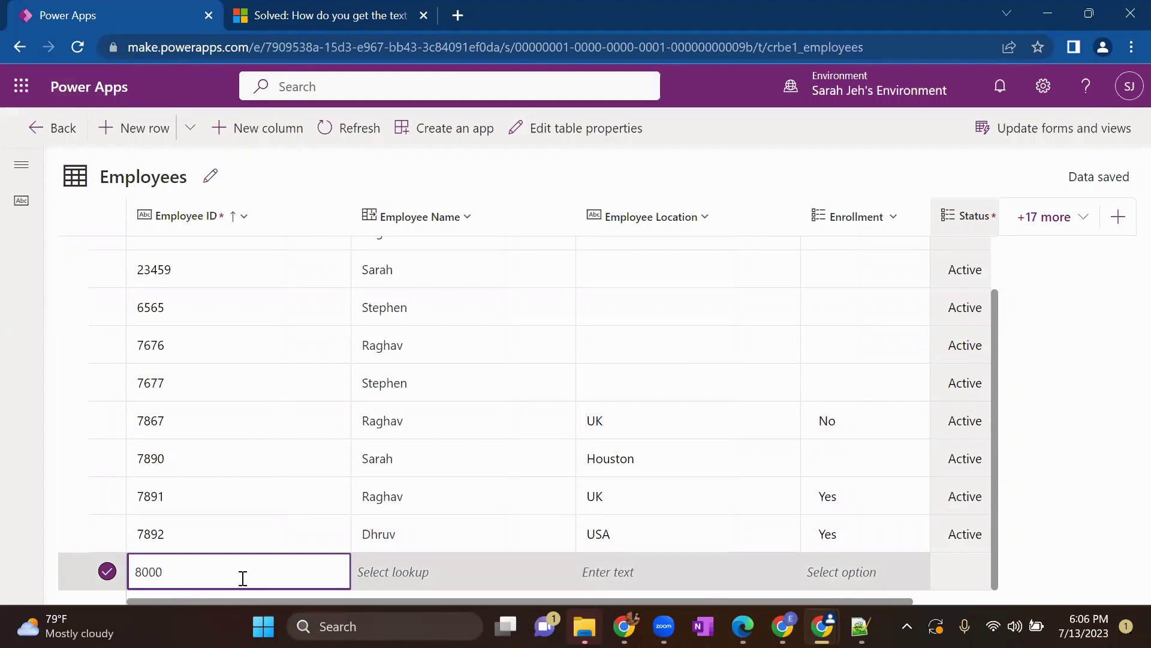
# Step: Pick an employee name from the lookup and set the location to Houston in the new Employees row
pyautogui.click(389, 575)
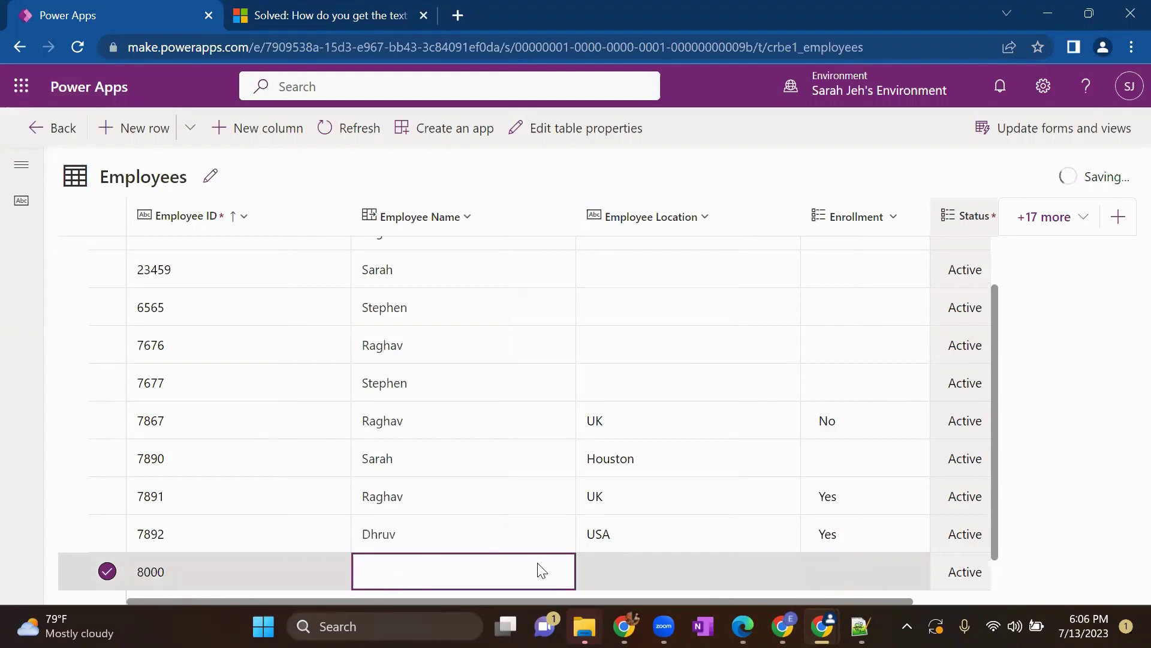
pyautogui.click(551, 572)
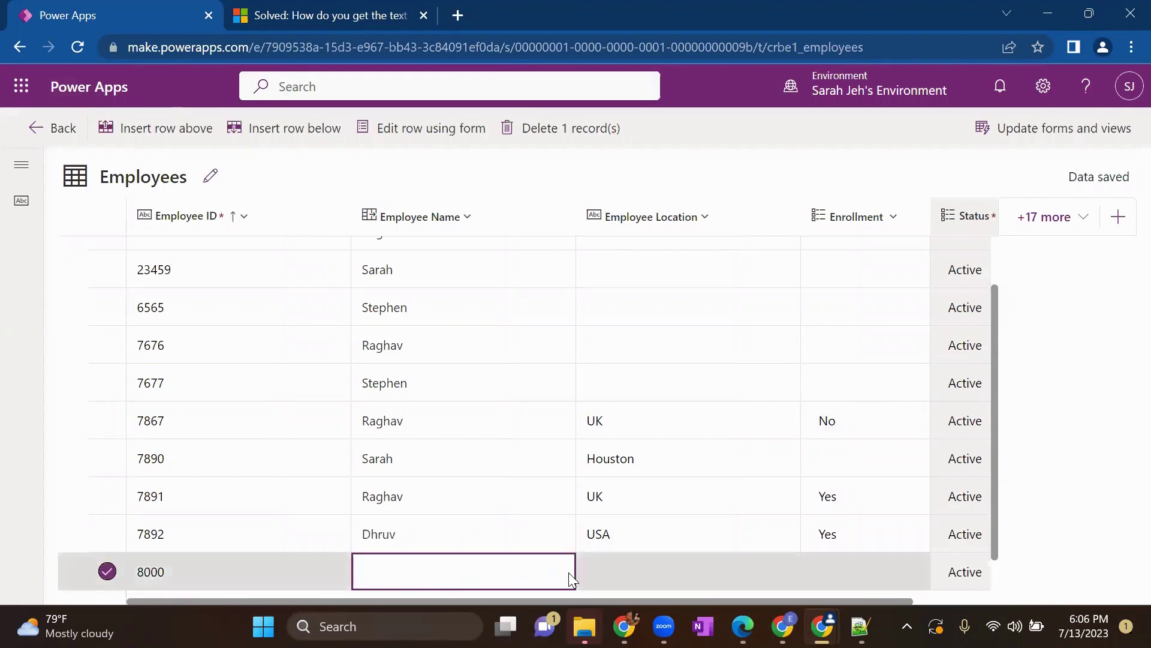
pyautogui.click(569, 577)
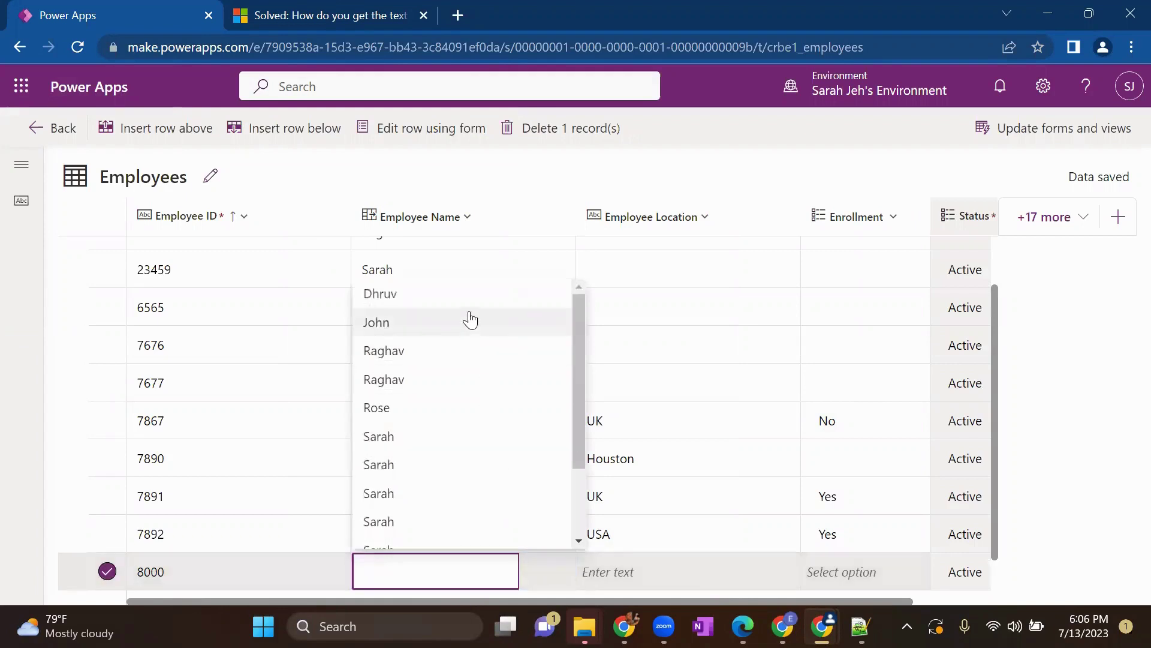
pyautogui.click(471, 322)
pyautogui.click(630, 572)
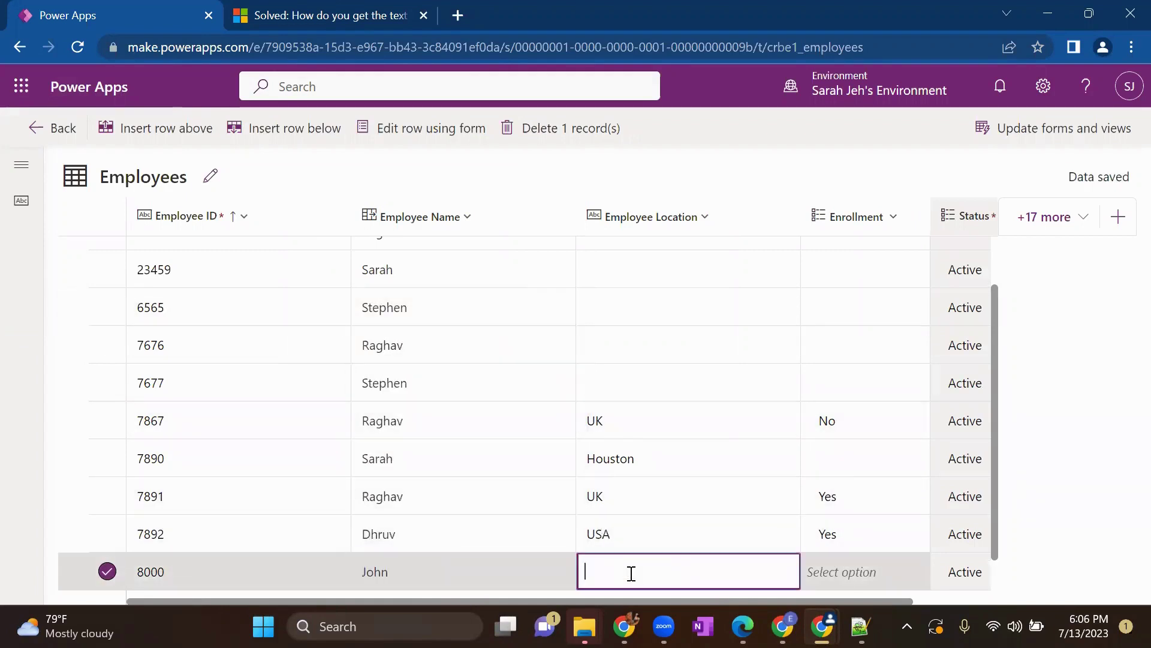
pyautogui.write('Hout')
pyautogui.write('t')
pyautogui.write('on')
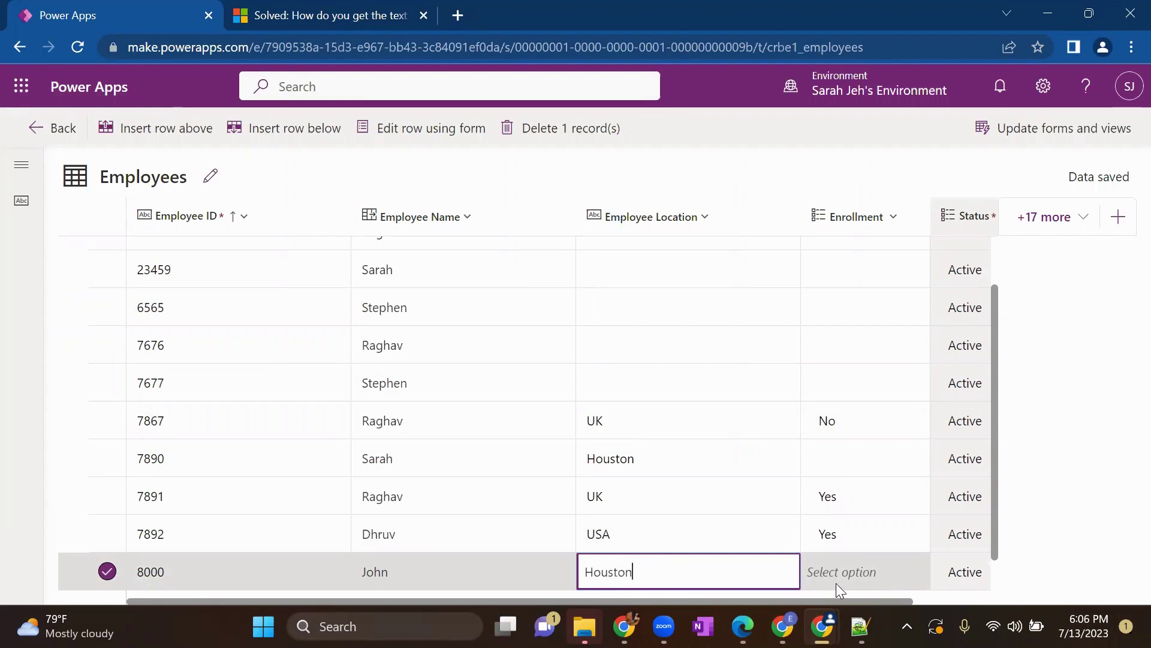
pyautogui.click(762, 535)
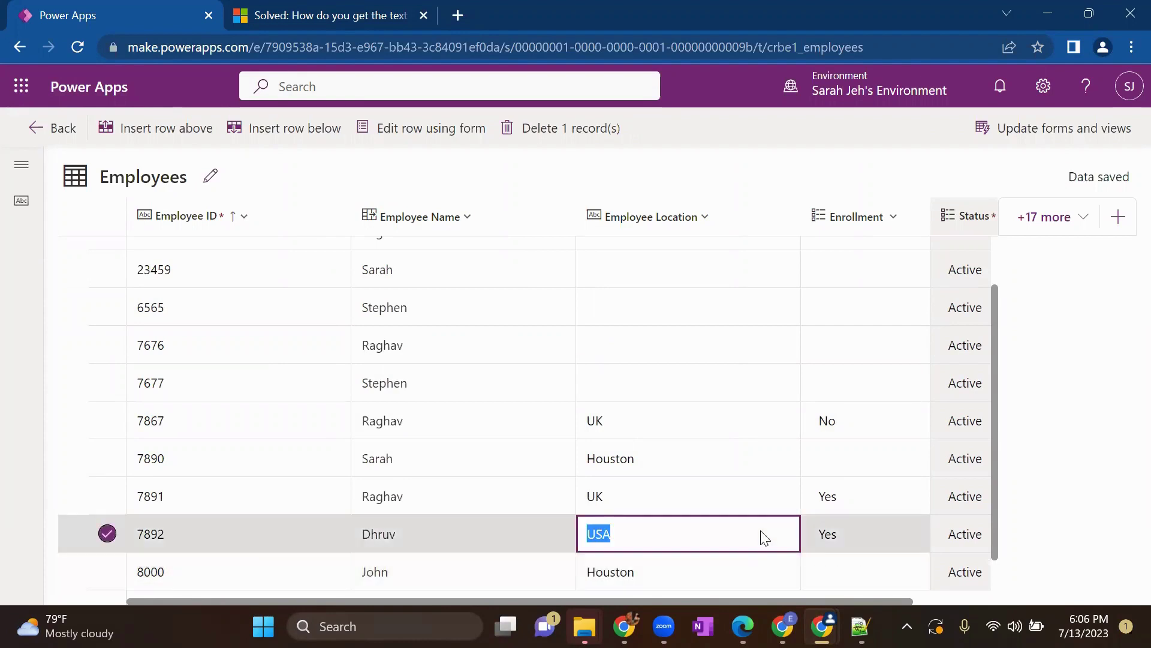
# Step: Switch back to Power Automate, leave the flow editor, and open the most recent run from the flow's run history
pyautogui.hotkey('alt', 'Tab')
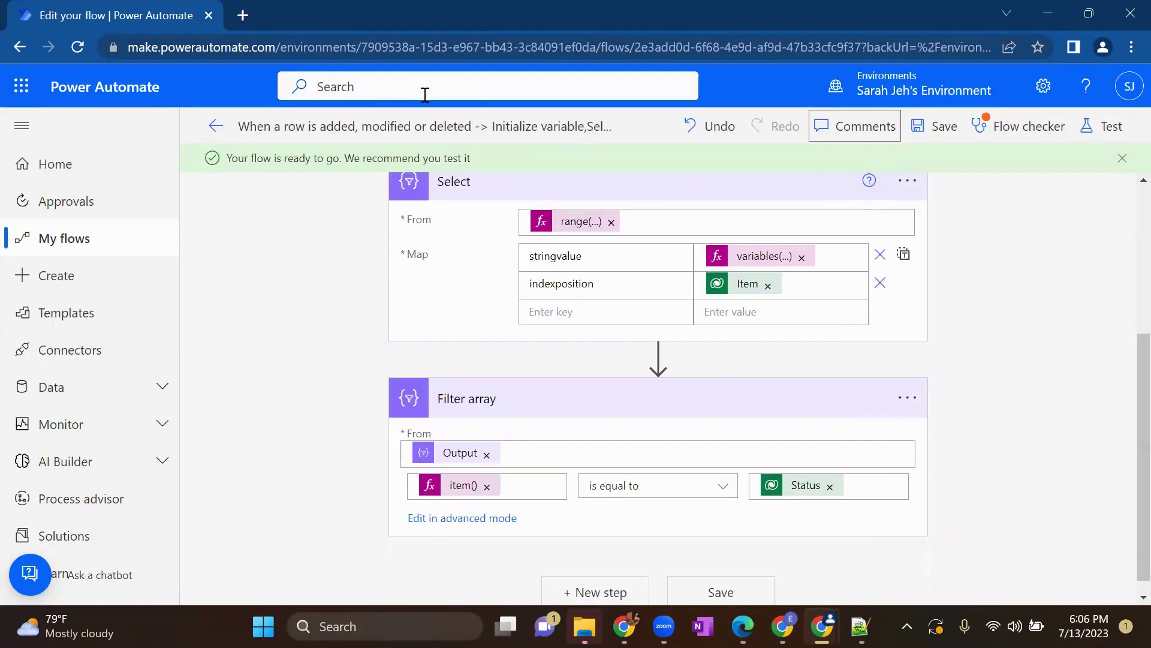
pyautogui.click(215, 126)
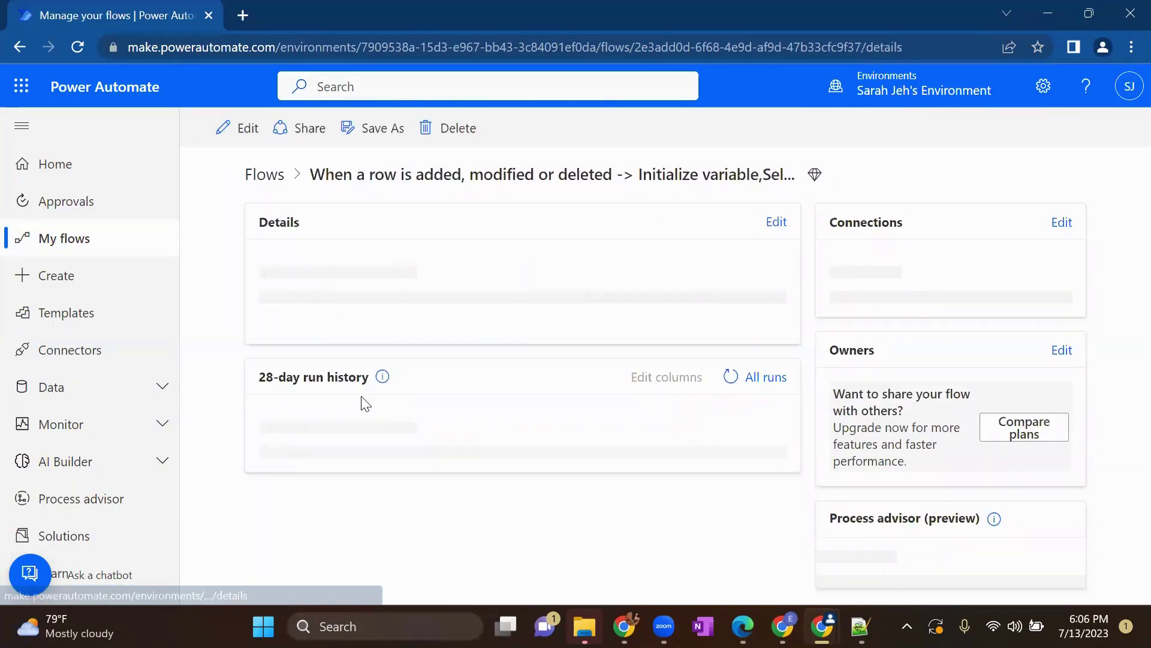
pyautogui.scroll(-3, 369, 516)
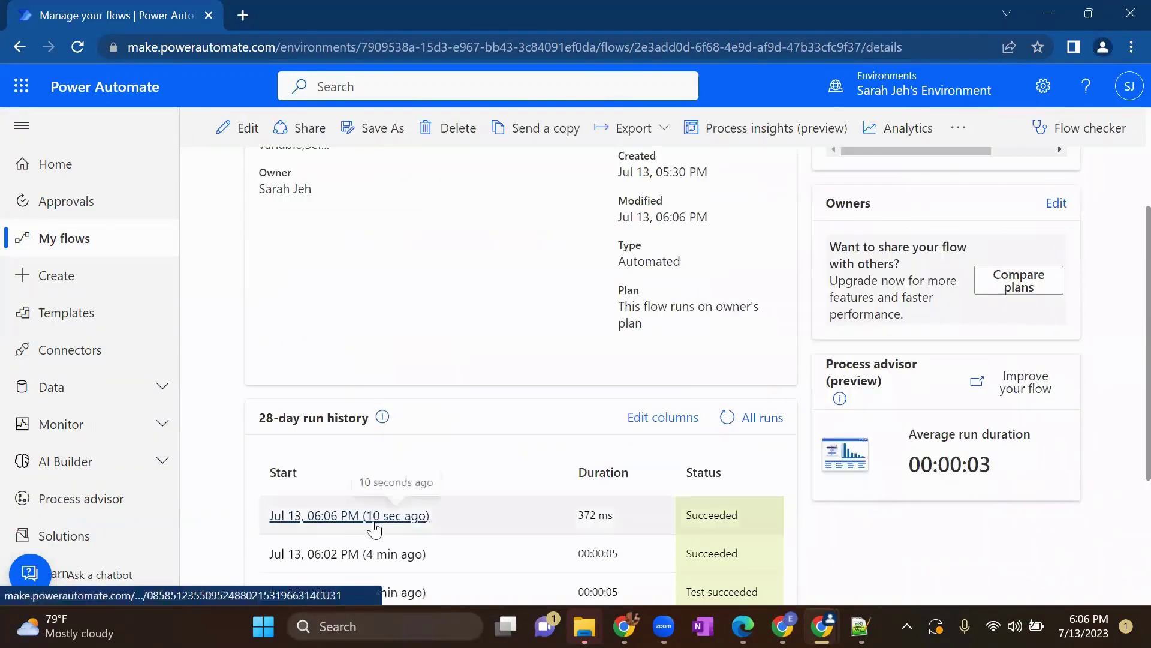
pyautogui.click(374, 526)
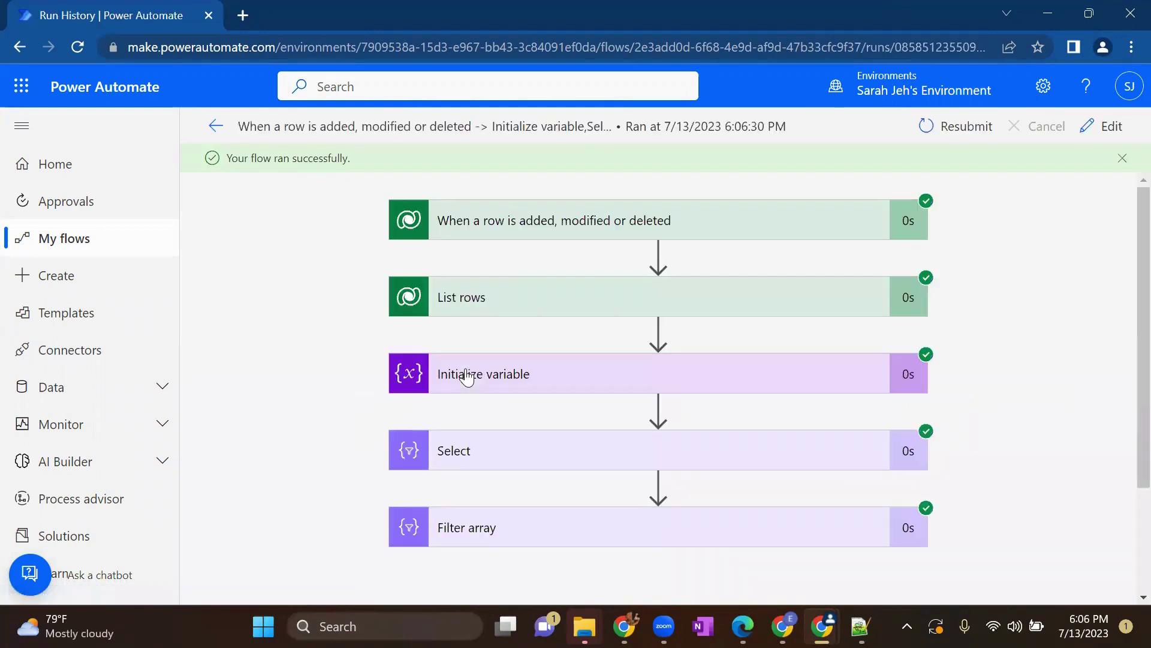
# Step: Show the raw outputs of the run's trigger and search them for "status"
pyautogui.click(565, 211)
pyautogui.click(831, 536)
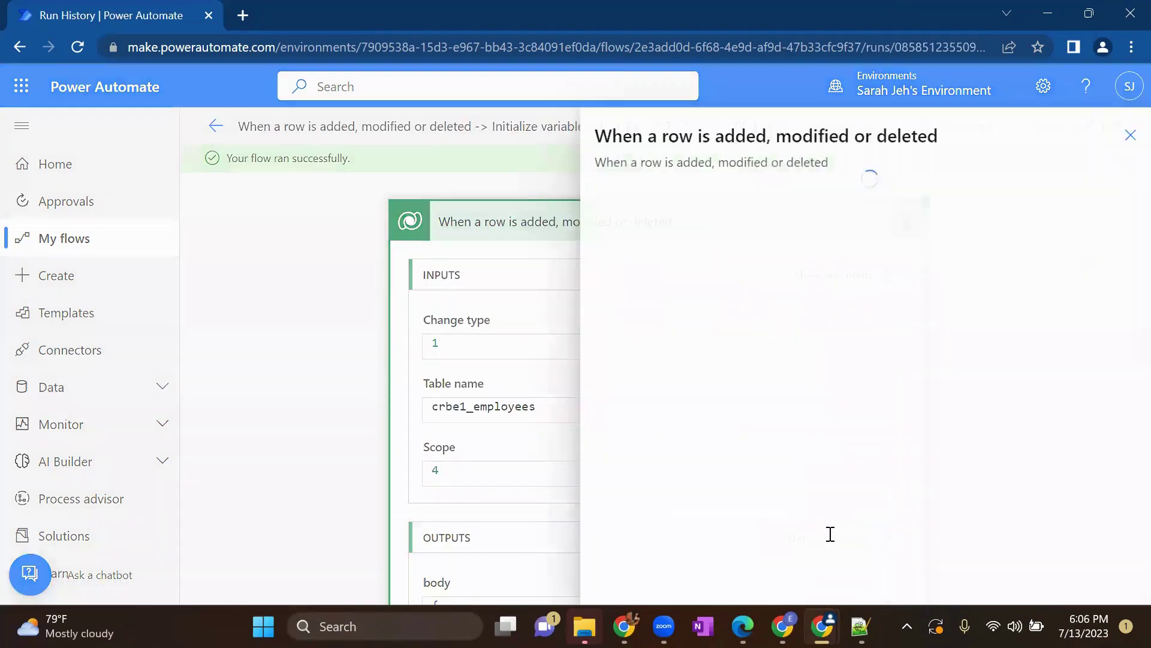
pyautogui.click(889, 348)
pyautogui.hotkey('ctrl', 'f')
pyautogui.write('status')
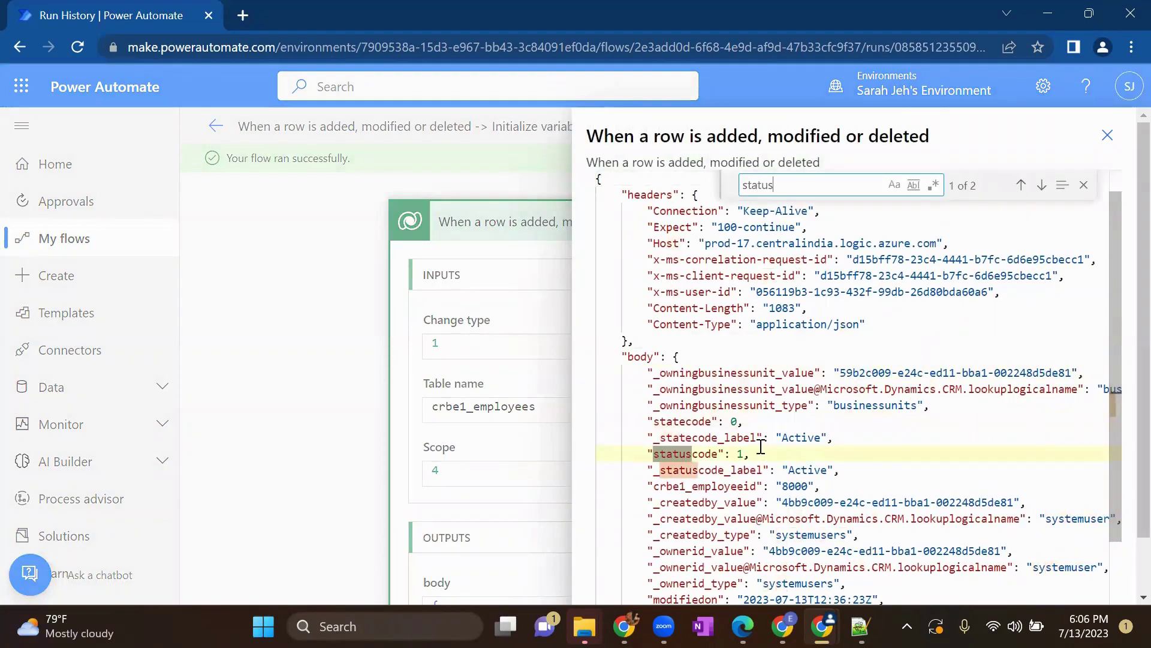
# Step: Examine the _statecode_label and statuscode entries in the trigger's raw outputs and close them
pyautogui.moveTo(758, 437); pyautogui.dragTo(652, 435)
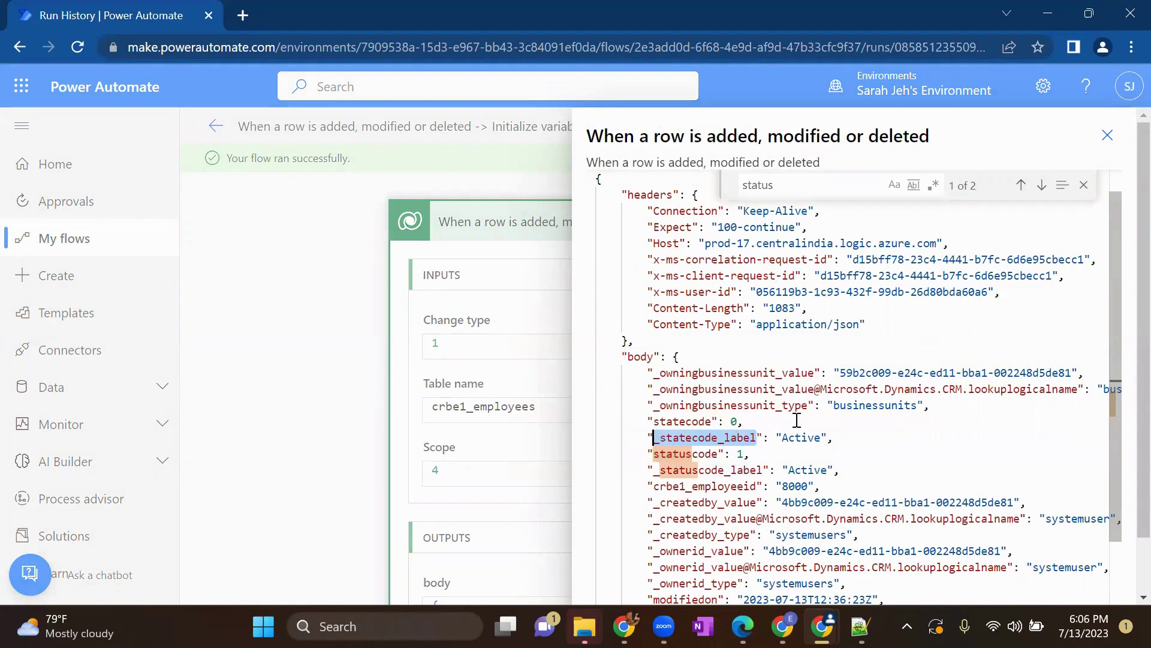
pyautogui.doubleClick(800, 438)
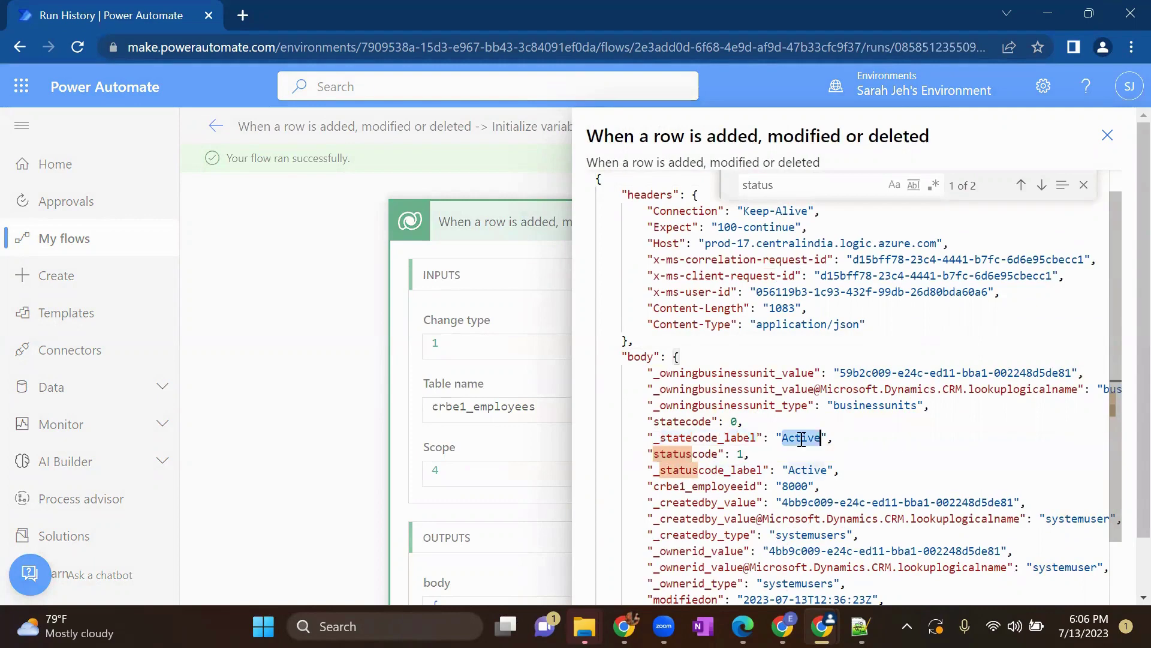
pyautogui.doubleClick(663, 454)
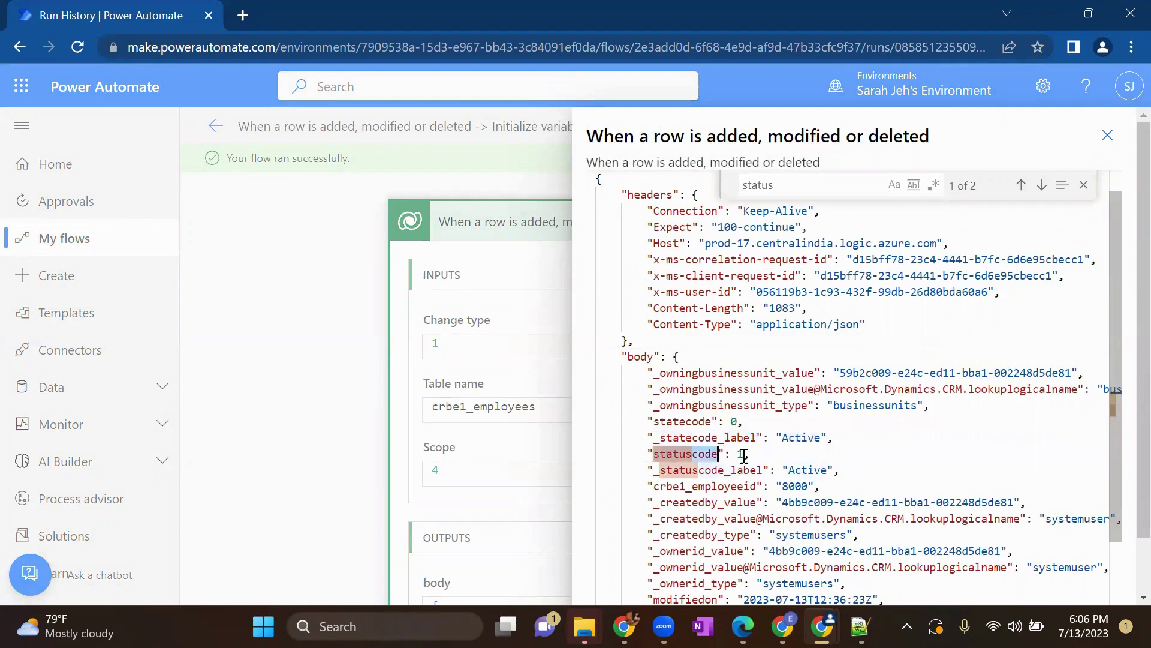
pyautogui.scroll(-1, 744, 456)
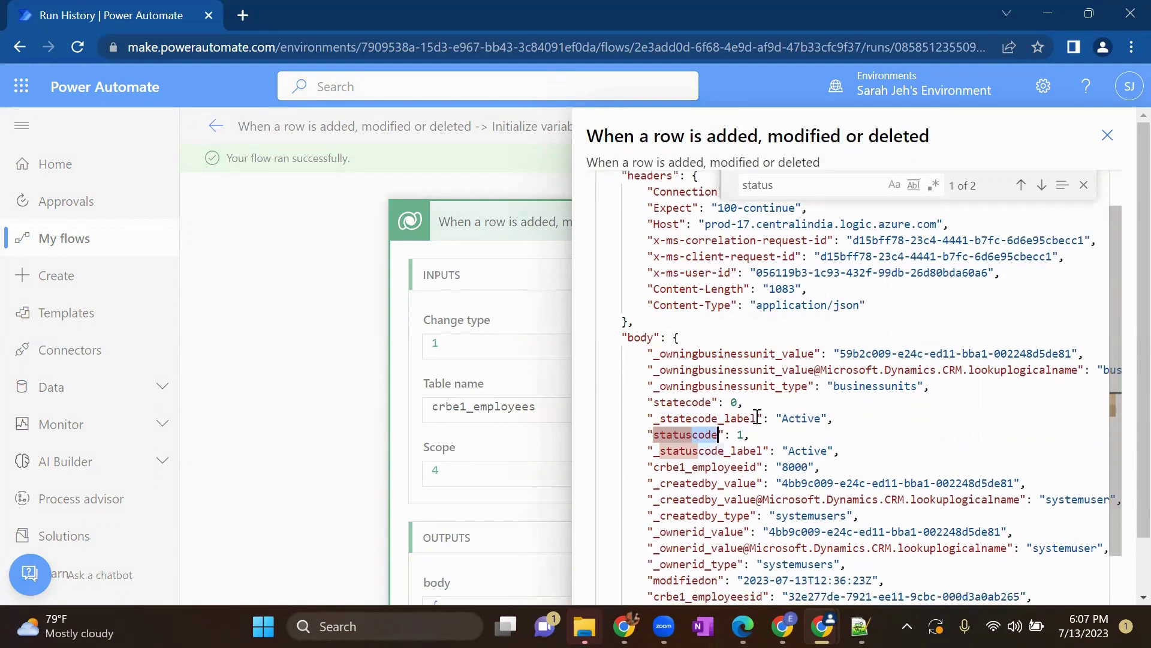
pyautogui.moveTo(776, 418); pyautogui.dragTo(653, 418)
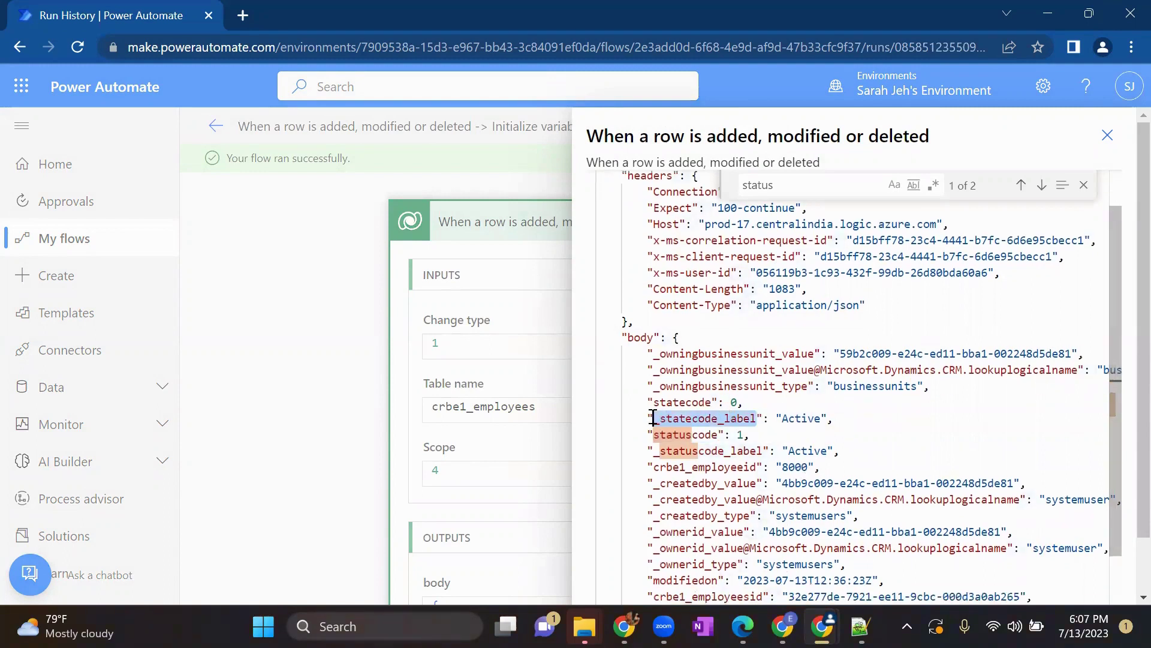
pyautogui.click(1107, 138)
# Step: Open the flow for editing and delete its List rows action
pyautogui.scroll(-10, 762, 391)
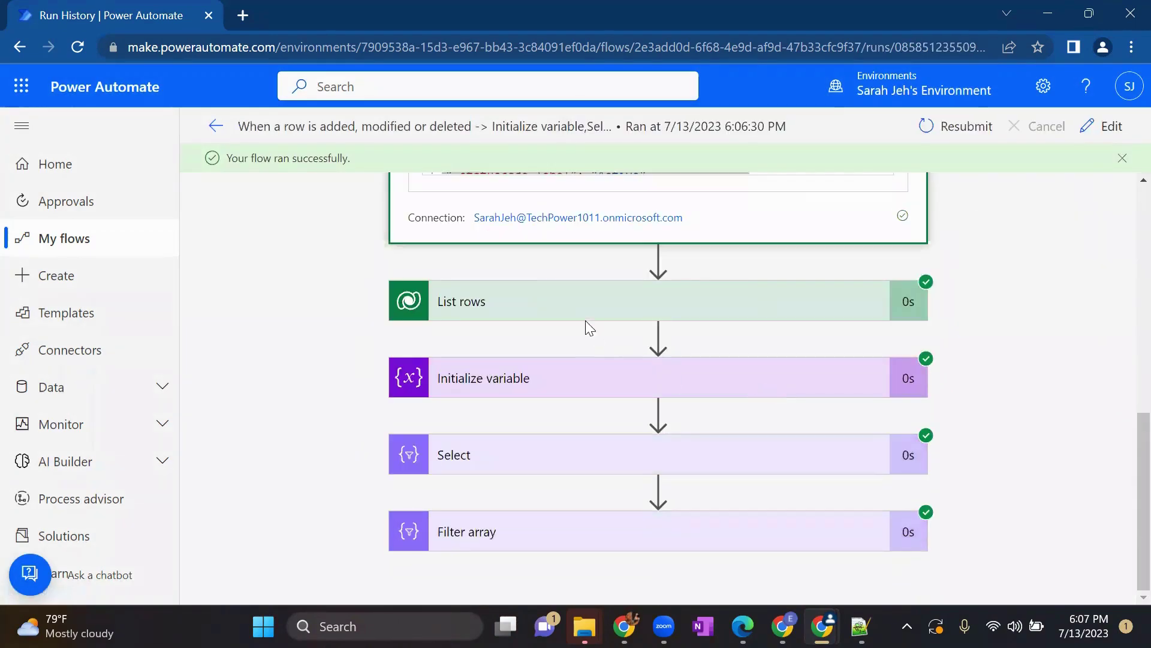
pyautogui.click(1110, 125)
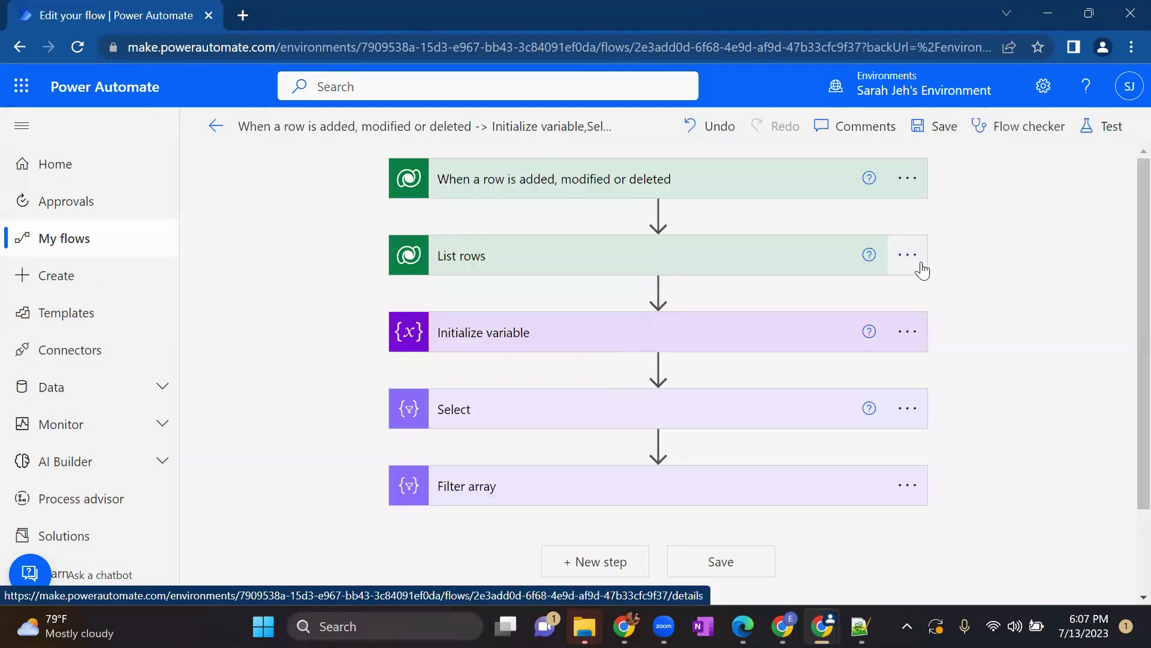
pyautogui.click(917, 263)
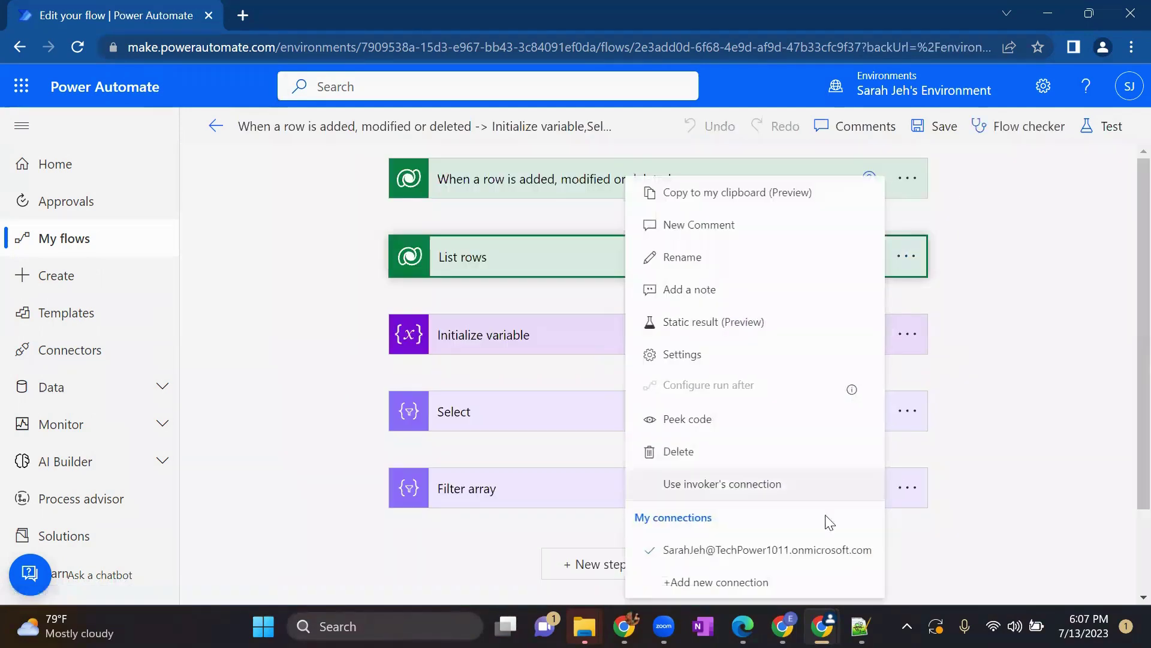
pyautogui.click(742, 454)
pyautogui.click(594, 372)
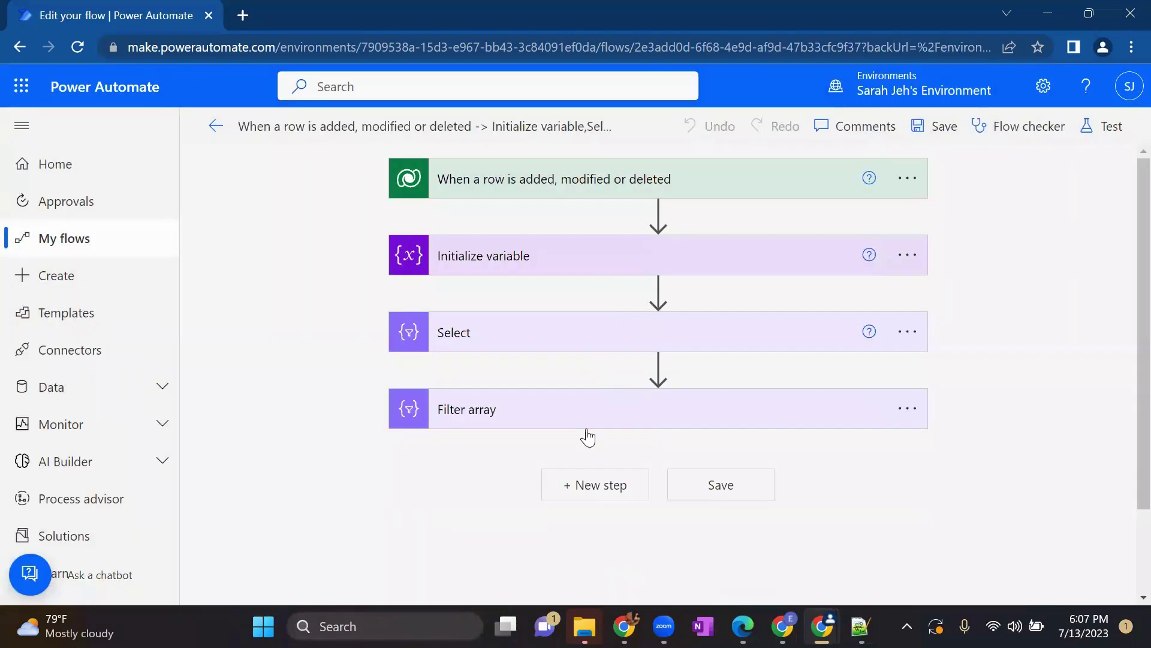
# Step: Remove the Filter array condition's comparison value and insert the trigger's Status from the dynamic content again
pyautogui.click(691, 417)
pyautogui.scroll(-2, 690, 416)
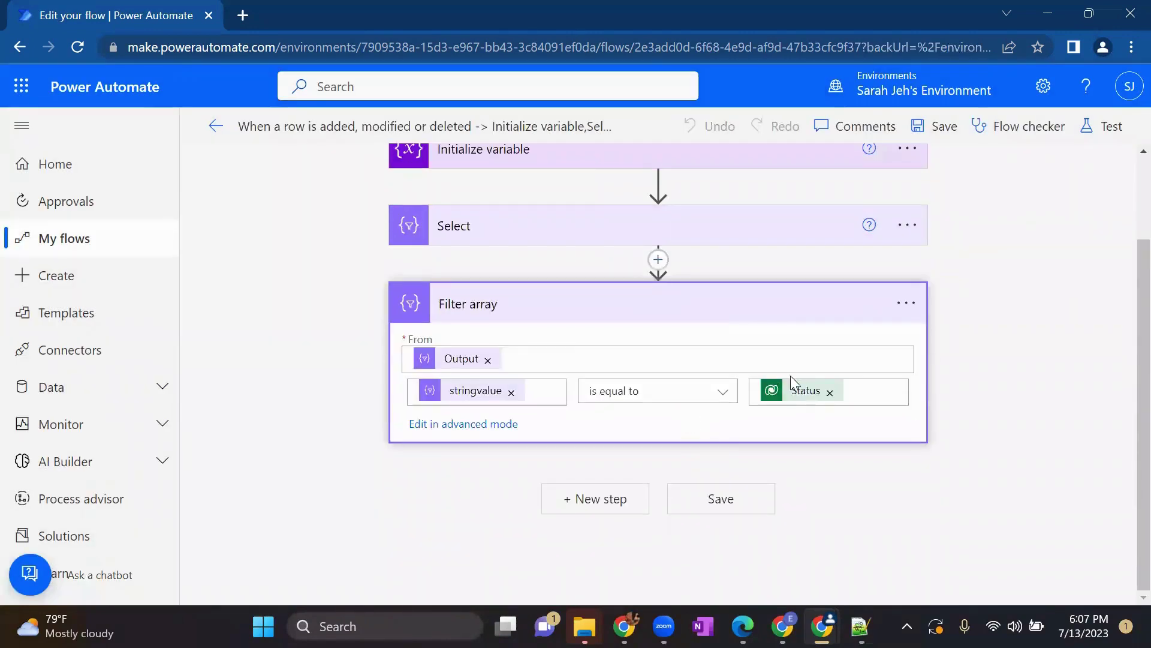
pyautogui.click(830, 393)
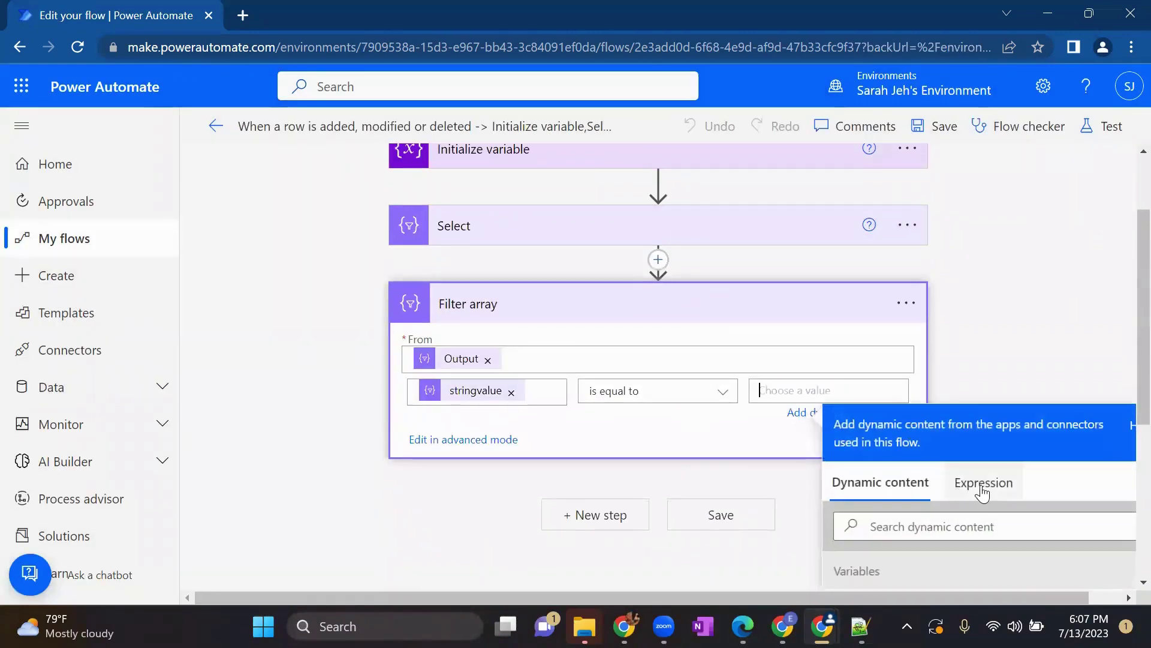
pyautogui.scroll(-3, 979, 482)
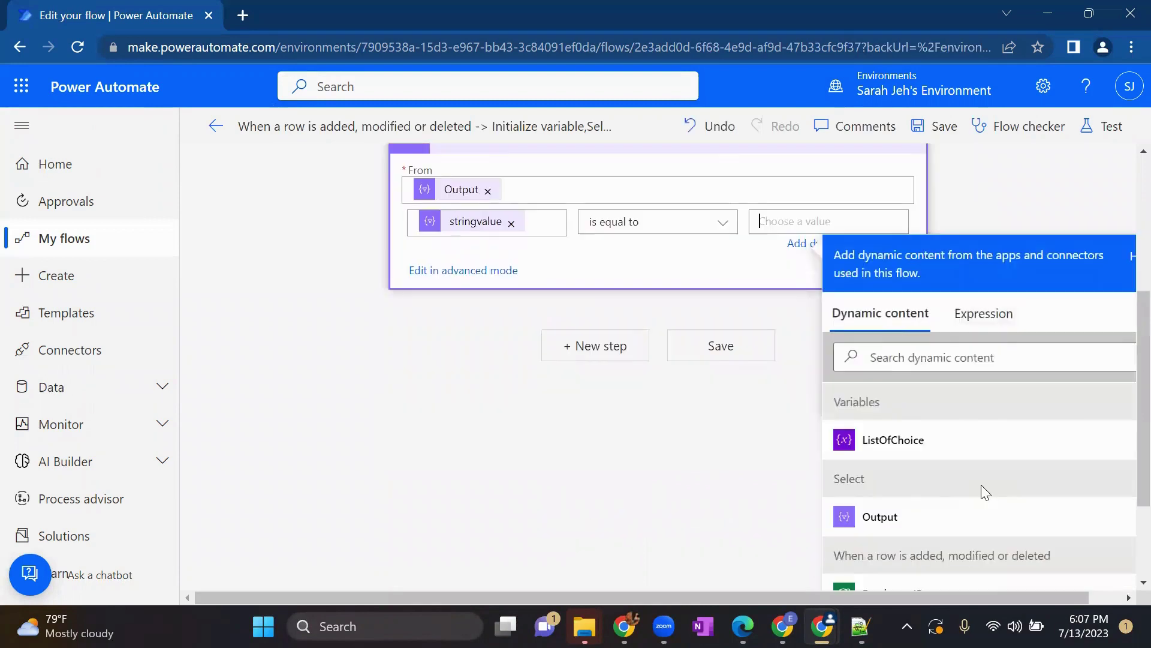
pyautogui.click(908, 350)
pyautogui.write('stat')
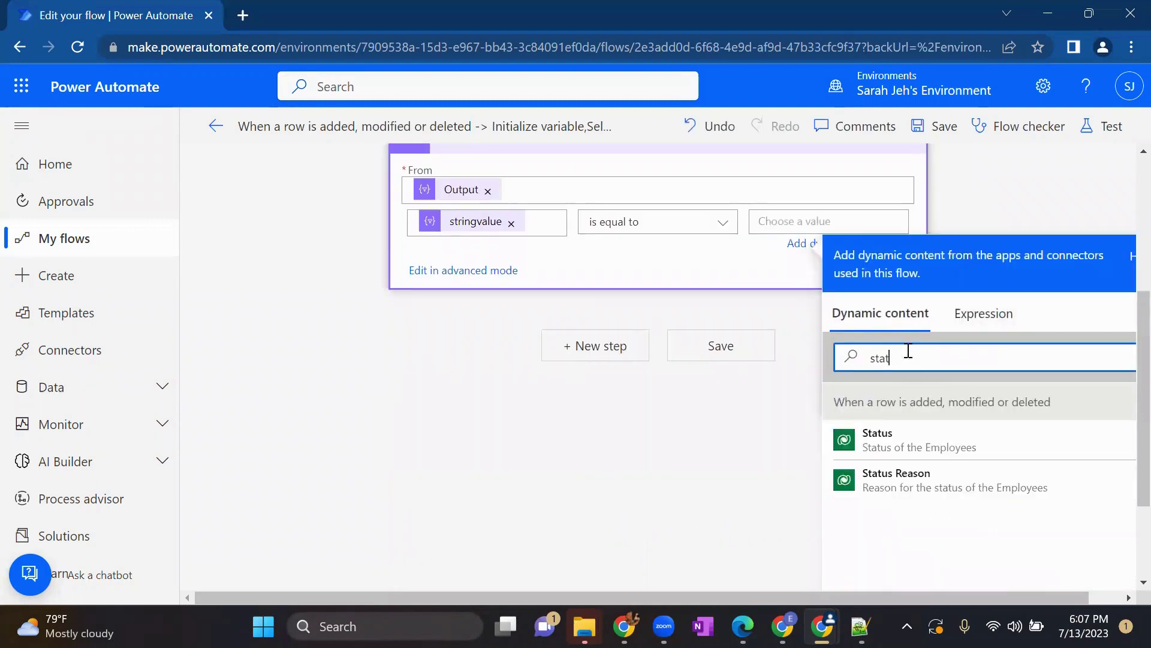
pyautogui.click(915, 446)
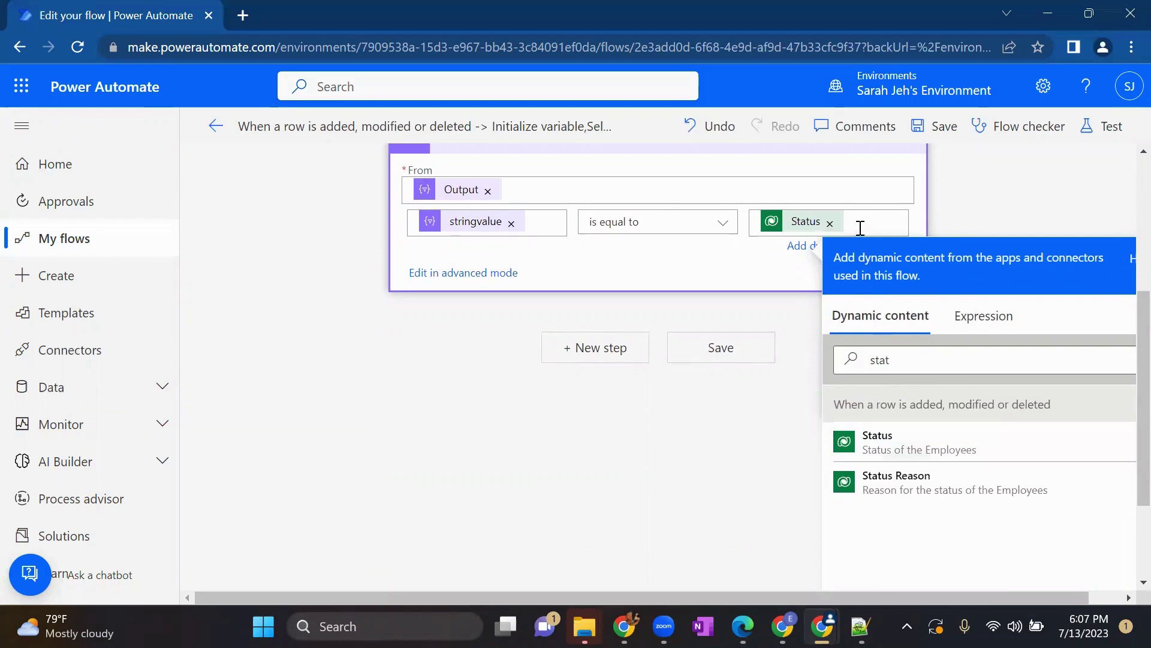
# Step: Copy the Filter array condition's Status reference into the expression editor as triggerOutputs()?['body/statecode'], without the leading @
pyautogui.doubleClick(860, 228)
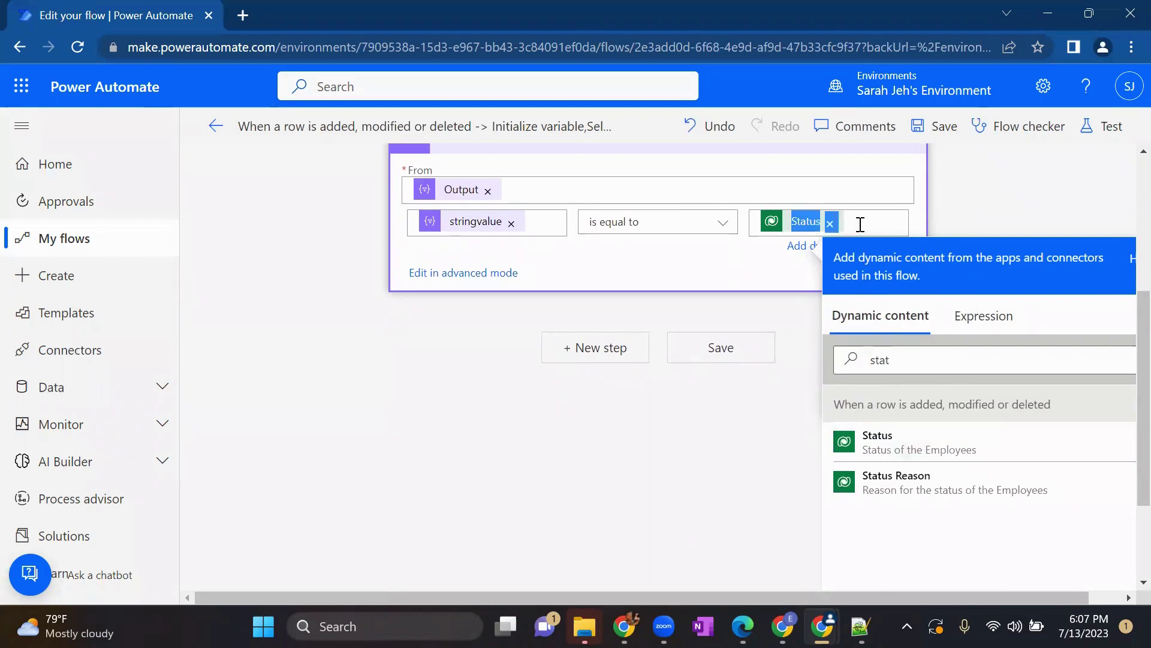
pyautogui.click(987, 319)
pyautogui.write("@triggerOutputs()?['body/statecode']")
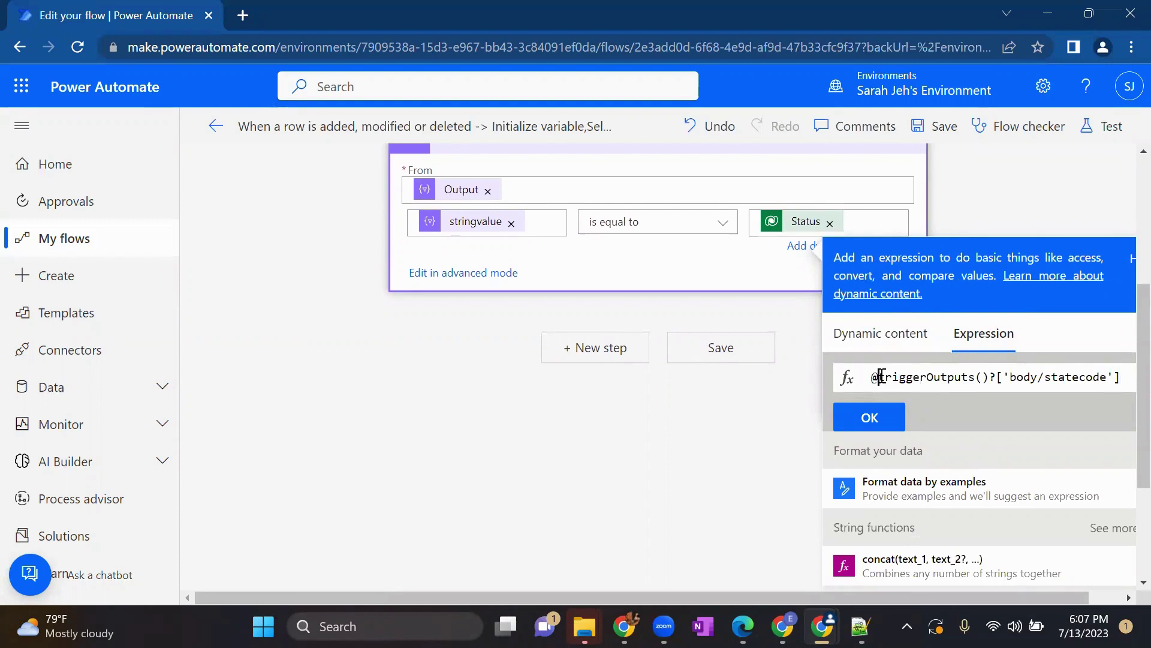
pyautogui.press('BackSpace')
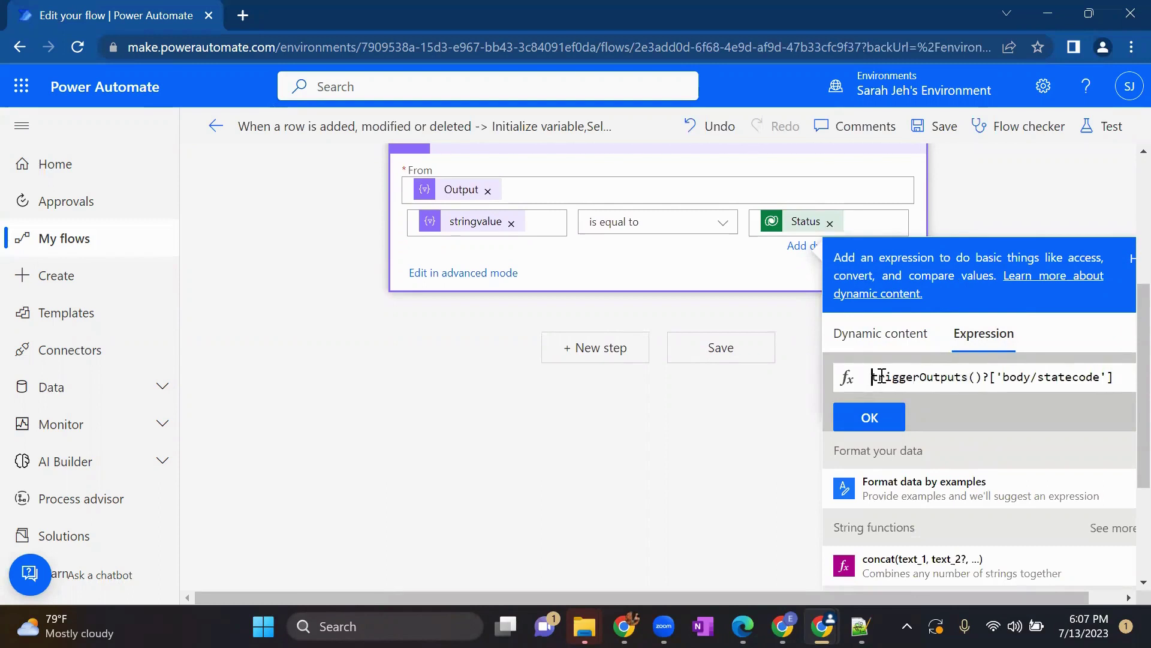
# Step: Change the statecode property in the expression to _stateLabel
pyautogui.doubleClick(1065, 379)
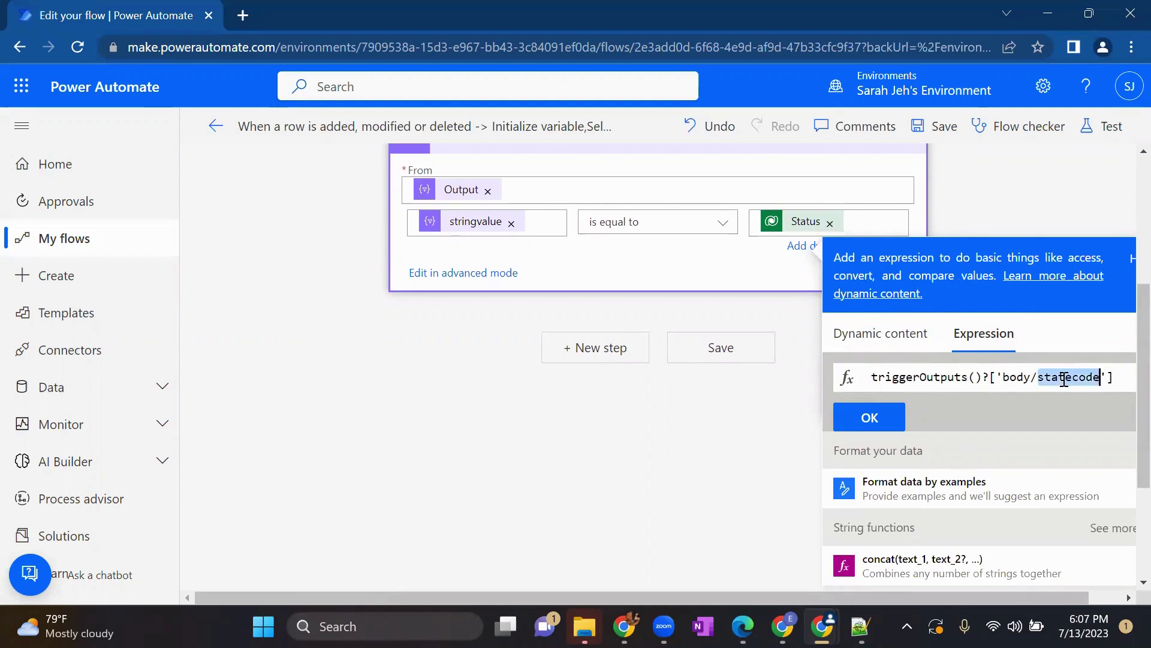
pyautogui.click(914, 339)
pyautogui.write('_')
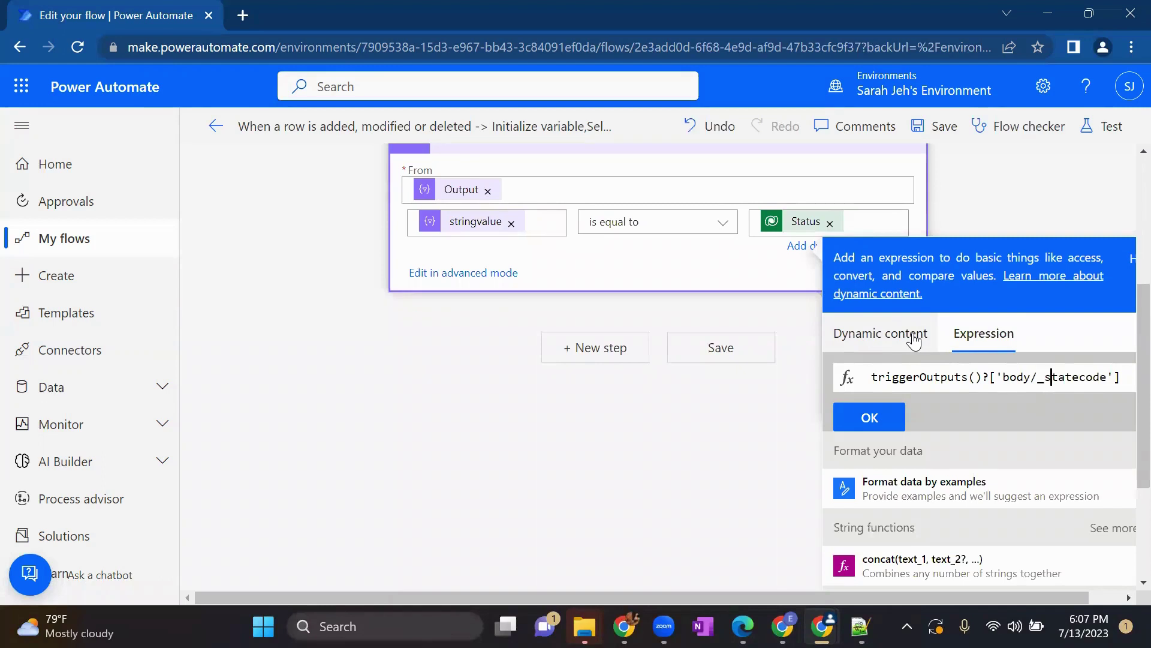
pyautogui.press('BackSpace')
pyautogui.press('BackSpace')
pyautogui.press('BackSpace')
pyautogui.press('BackSpace')
pyautogui.write('Label')
# Step: Duplicate the flow editor in a second browser tab and open the flow's Jul 13, 06:06 PM run there
pyautogui.rightClick(135, 7)
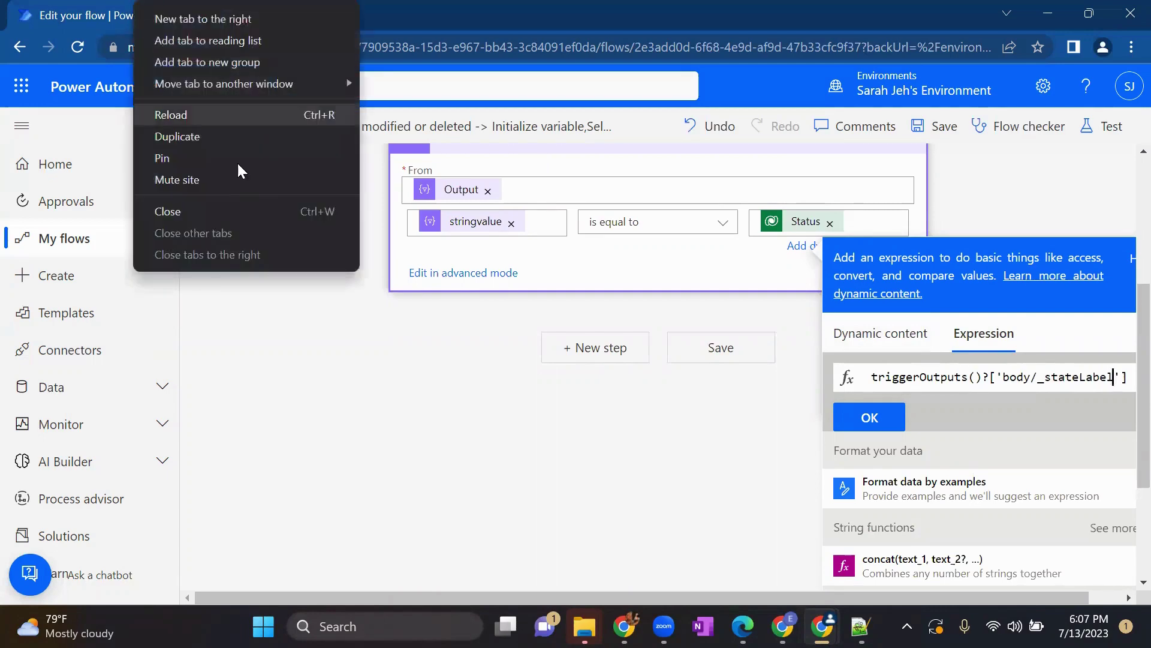
pyautogui.press('Escape')
pyautogui.click(137, 12)
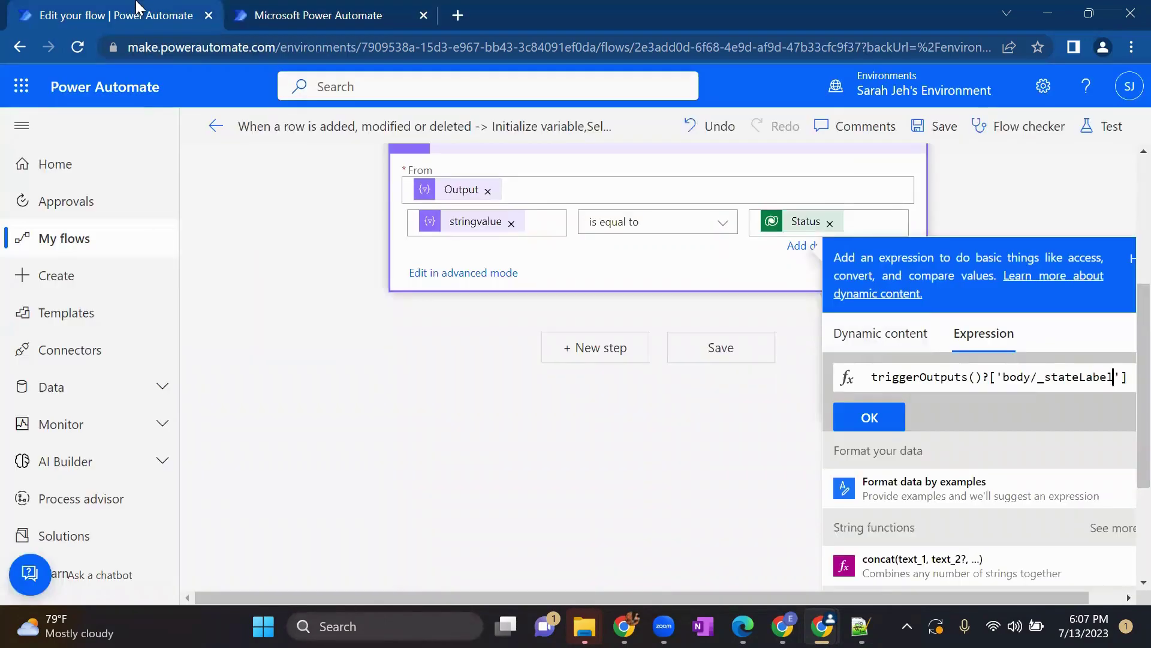
pyautogui.click(306, 15)
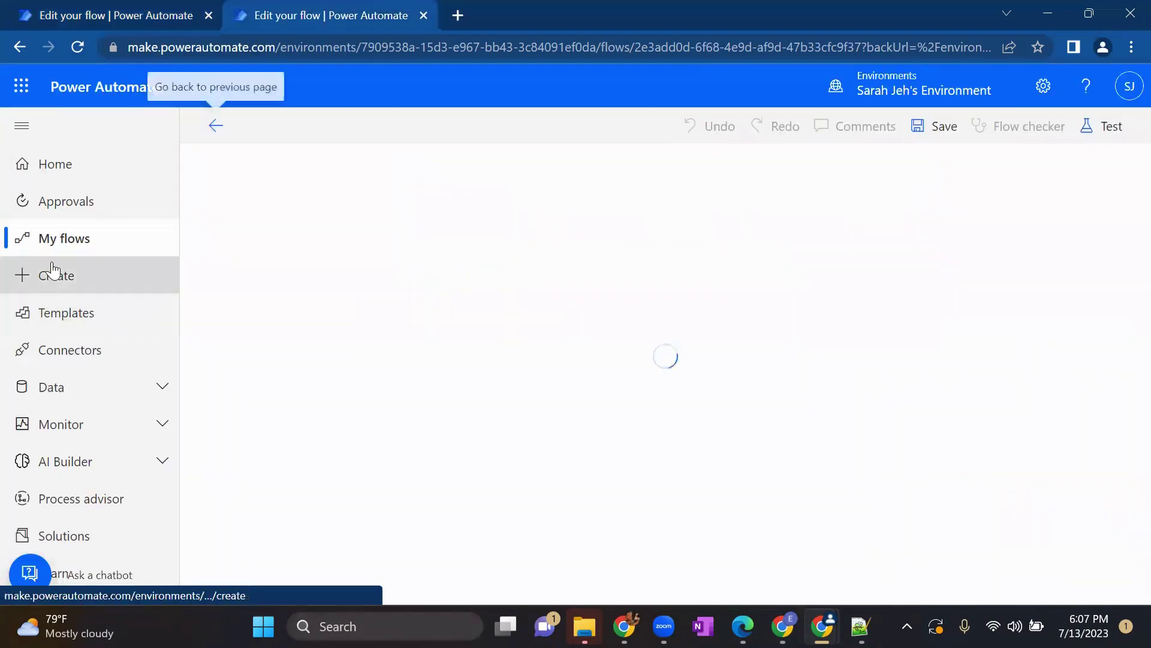
pyautogui.click(89, 240)
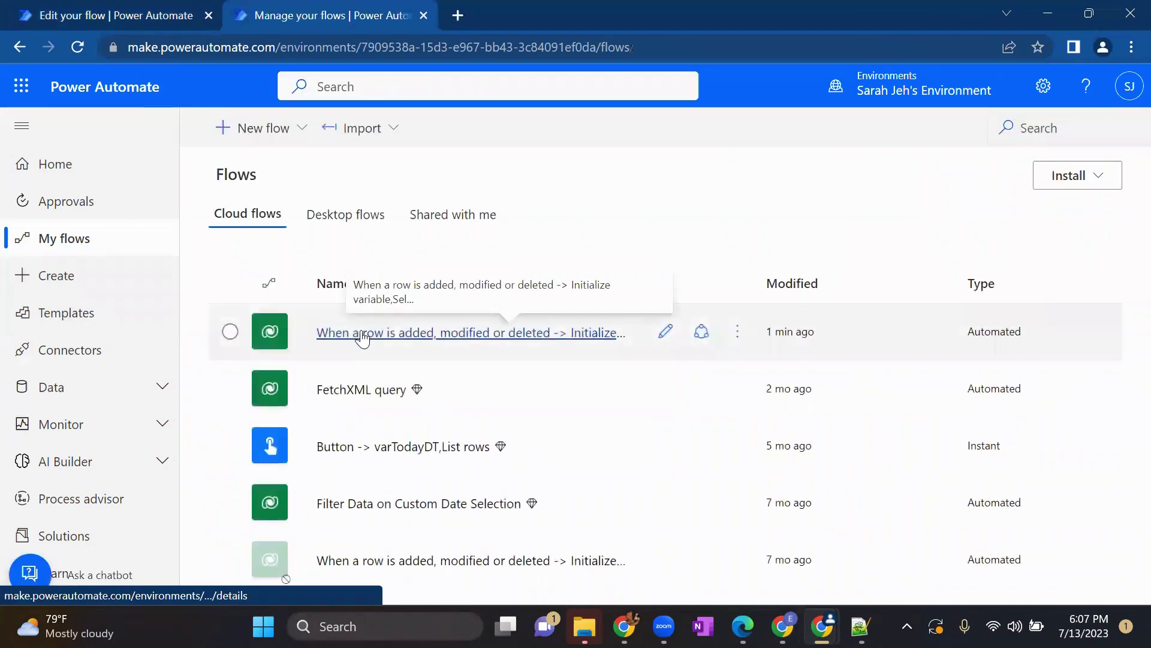
pyautogui.click(368, 332)
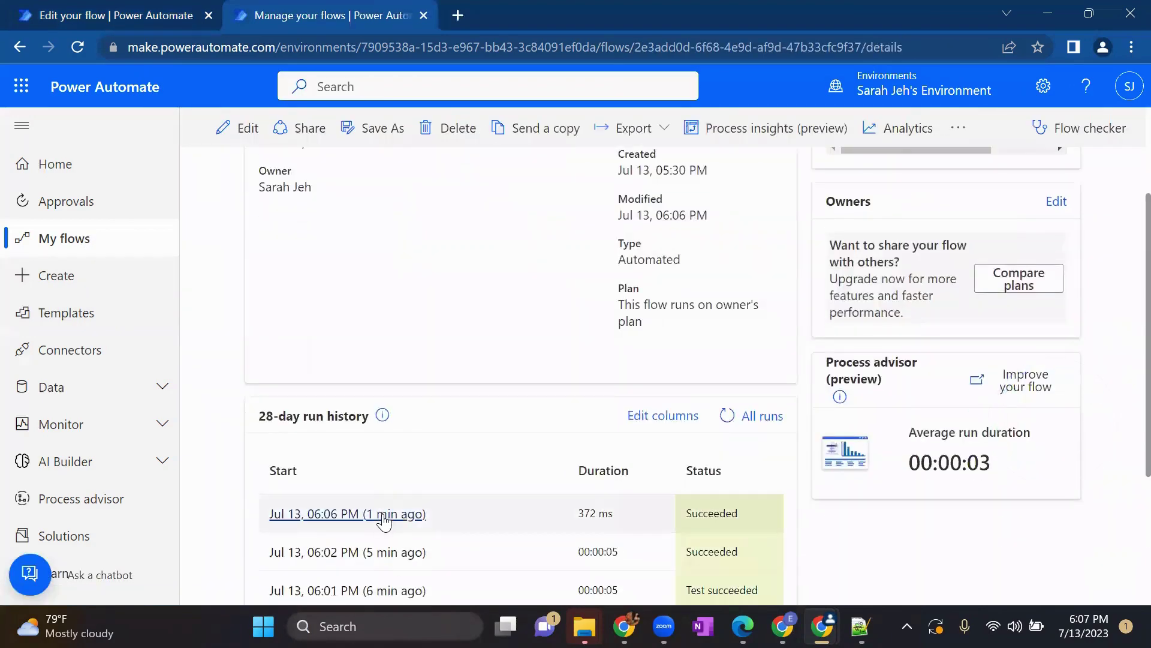
pyautogui.click(379, 516)
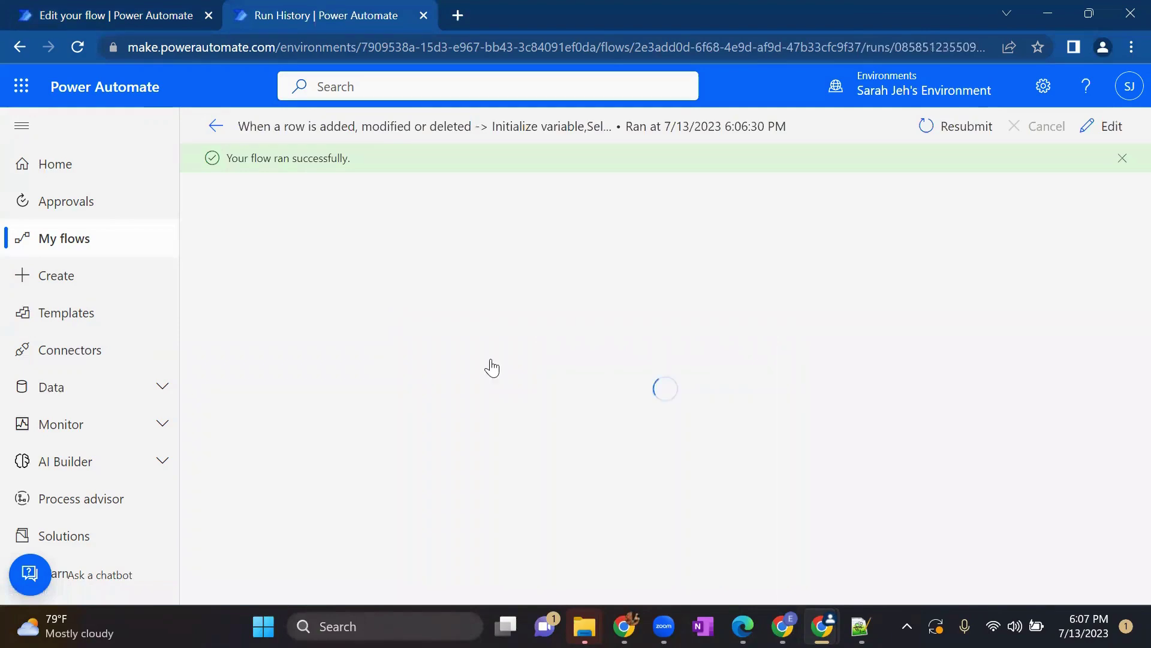
# Step: Show the trigger's raw outputs, find "sta" and copy the property name _statecode_label
pyautogui.click(805, 217)
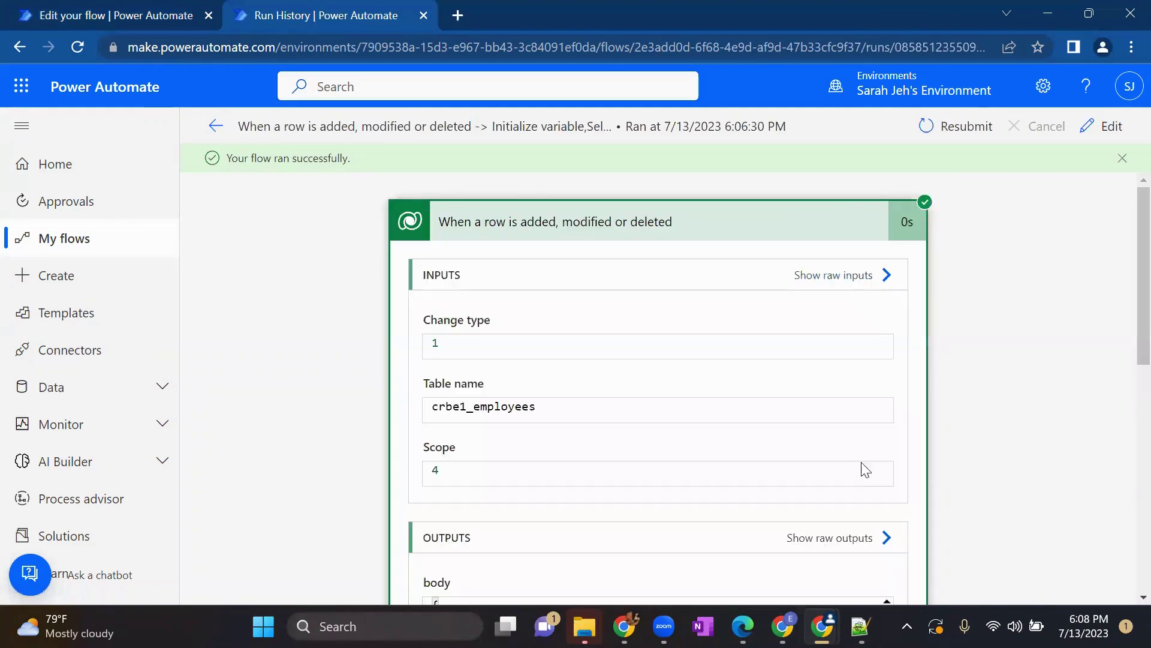
pyautogui.click(863, 539)
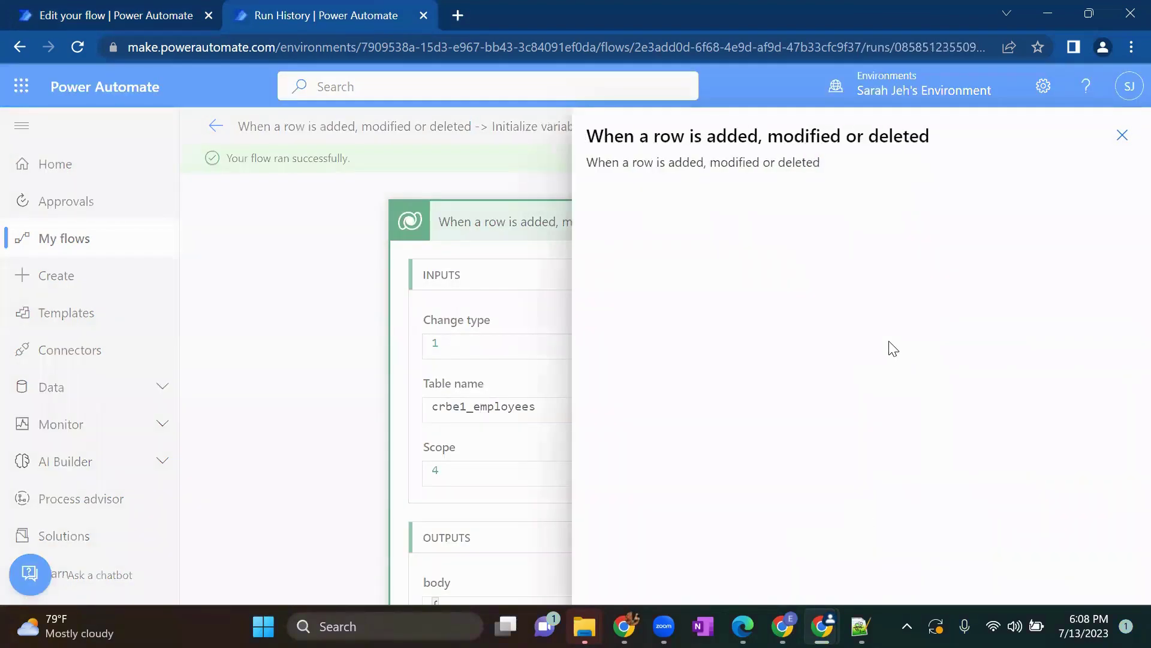
pyautogui.hotkey('ctrl', 'f')
pyautogui.write('sta')
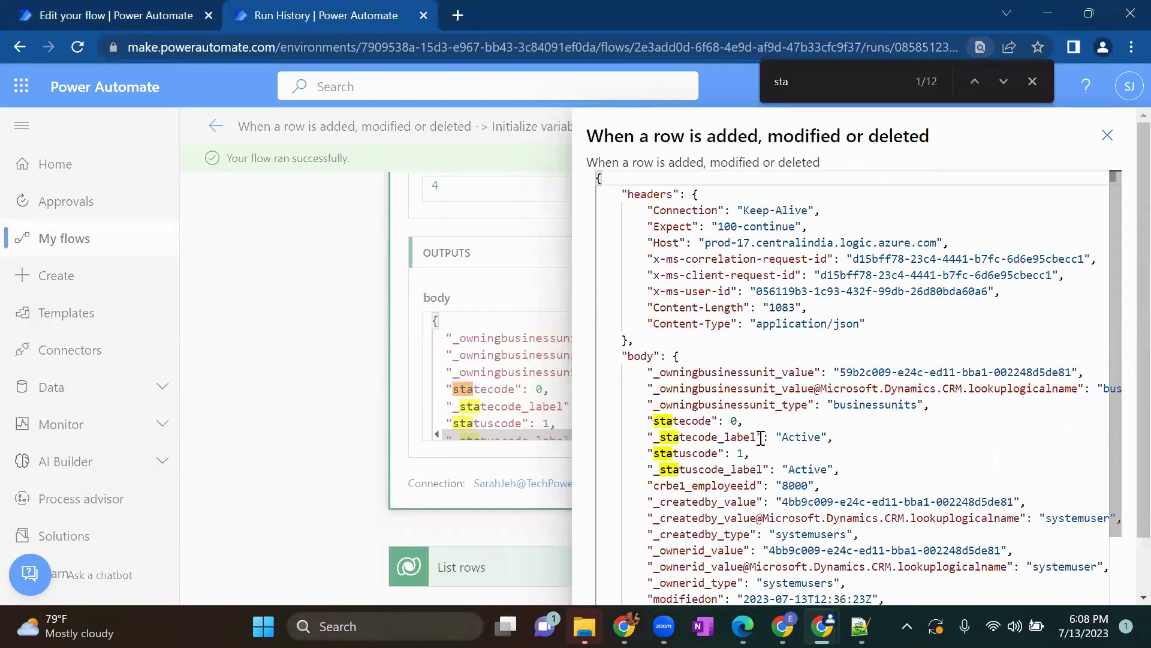
pyautogui.moveTo(758, 437); pyautogui.dragTo(655, 437)
pyautogui.hotkey('ctrl', 'c')
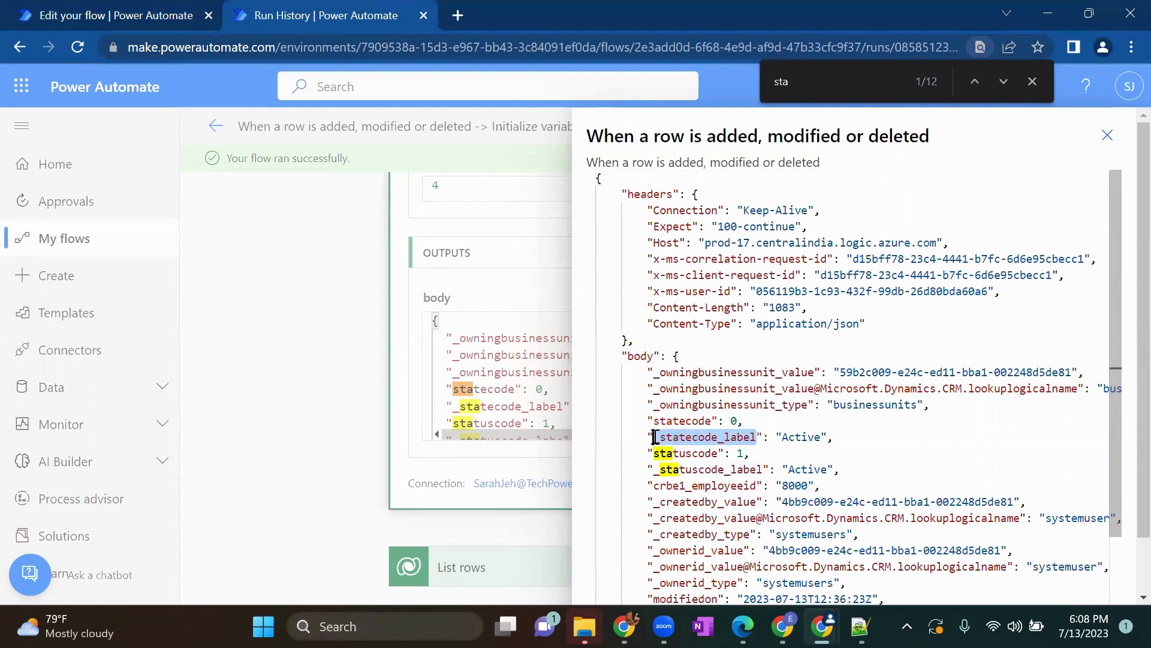
# Step: Back in the flow editor, set the expression's property to _statecode_label and insert it in place of Status in the Filter array condition
pyautogui.click(141, 15)
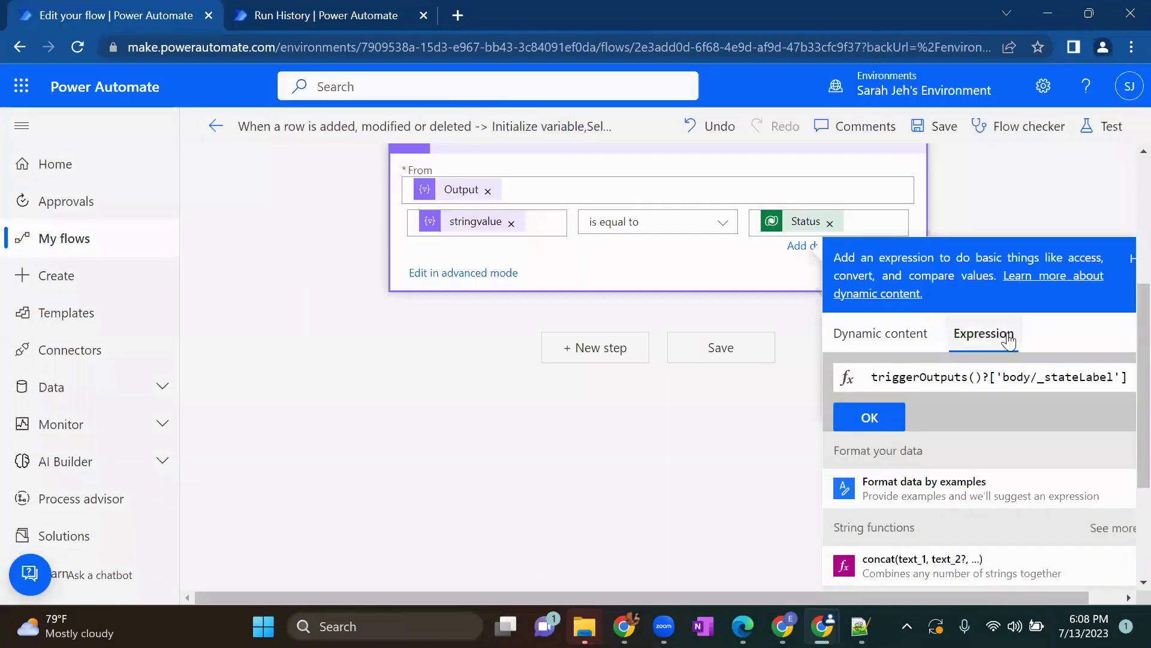
pyautogui.doubleClick(1065, 370)
pyautogui.hotkey('ctrl', 'v')
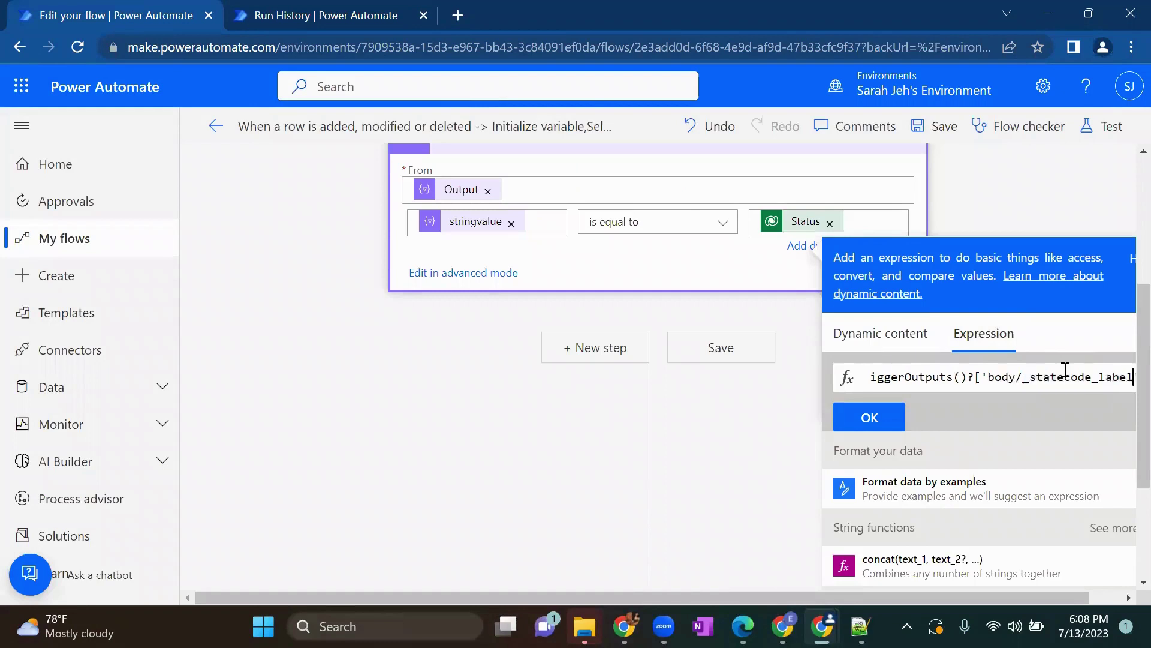
pyautogui.click(879, 420)
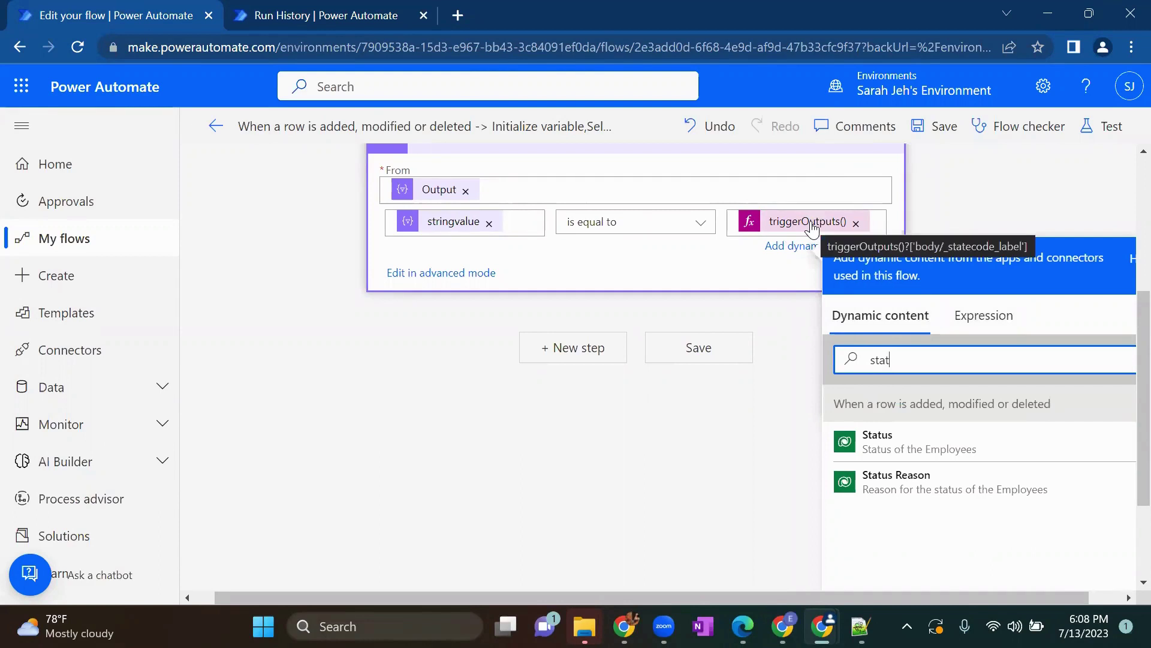
pyautogui.click(999, 185)
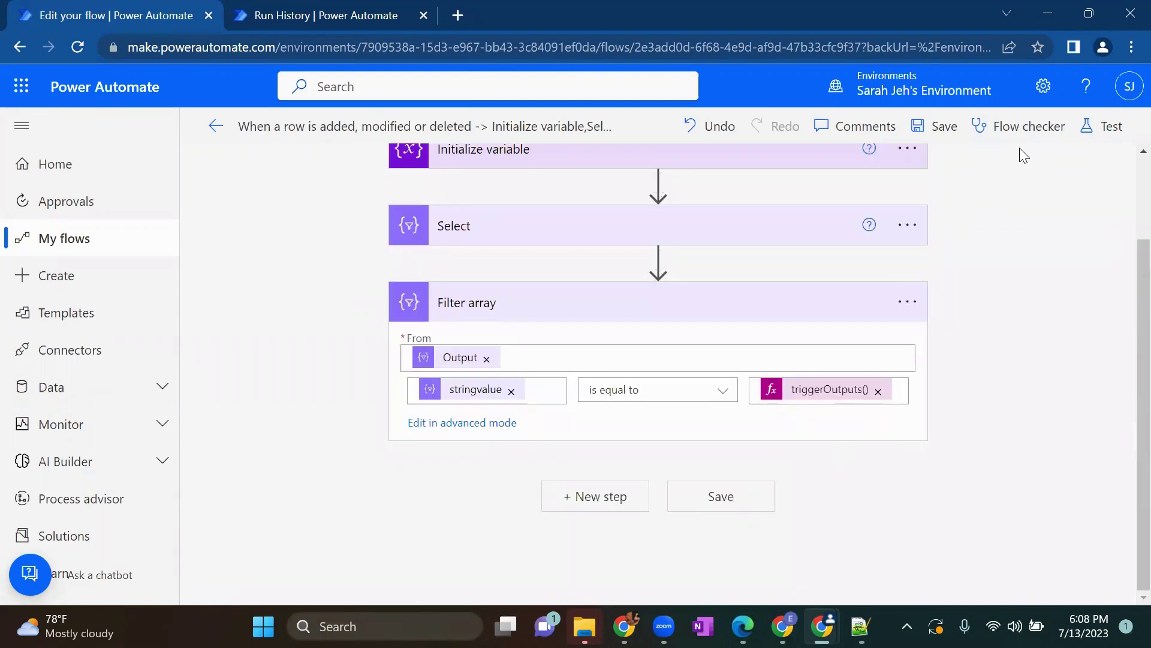
# Step: Save the flow and test it automatically with the most recent successful trigger run
pyautogui.click(939, 130)
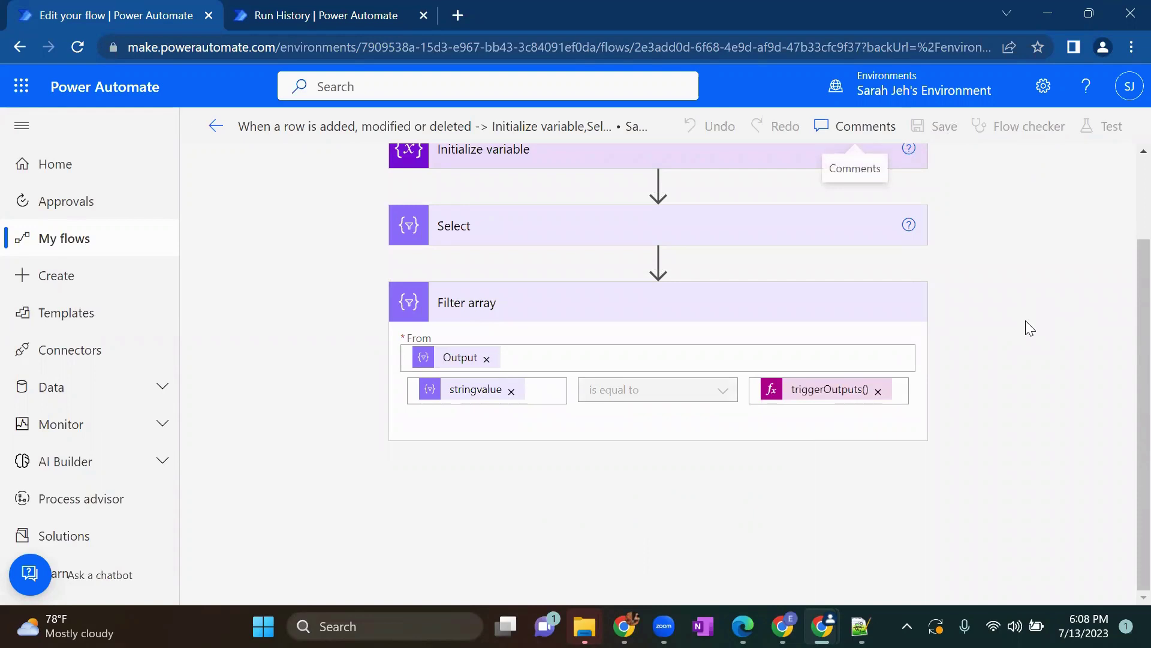
pyautogui.click(1119, 138)
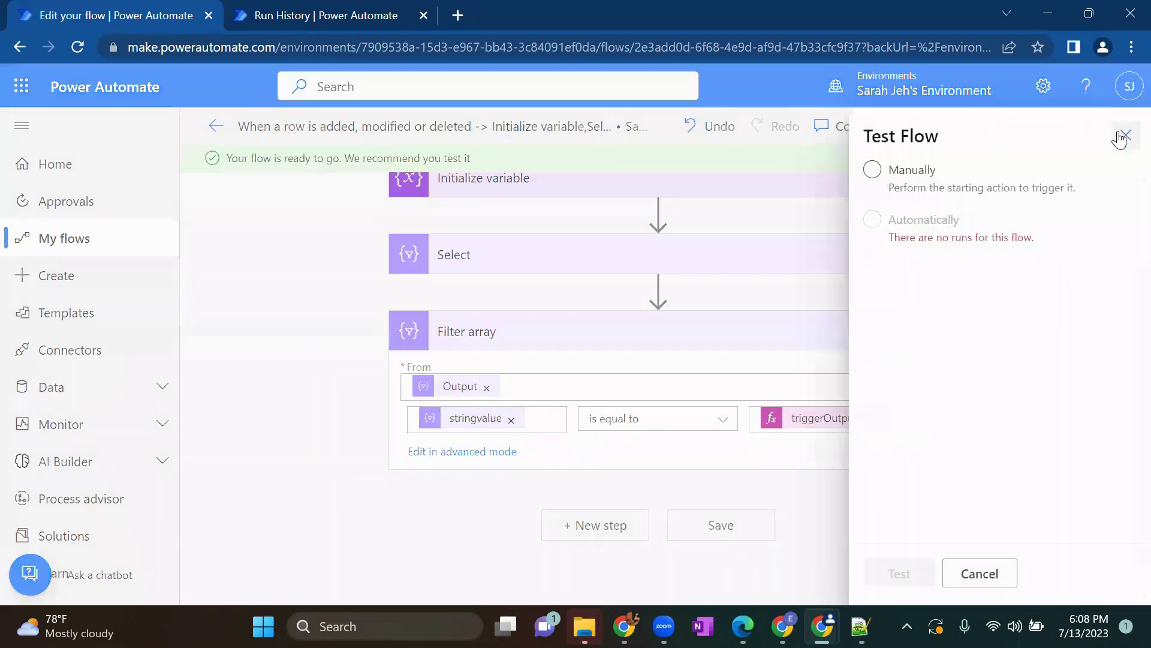
pyautogui.click(897, 222)
pyautogui.click(898, 252)
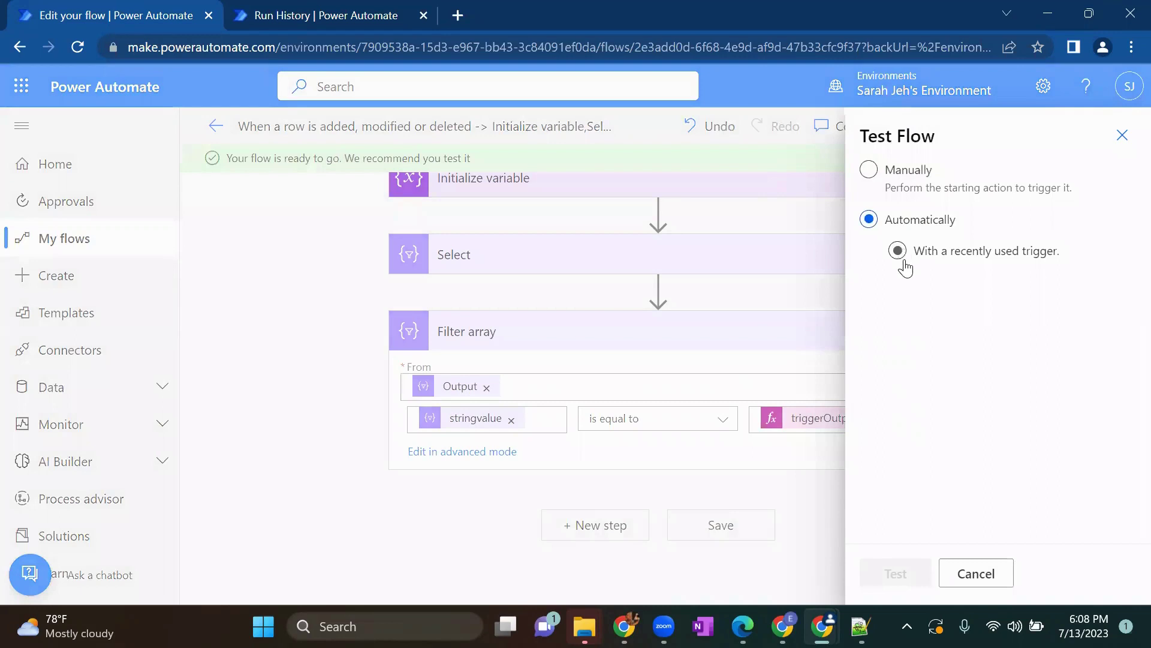
pyautogui.click(876, 287)
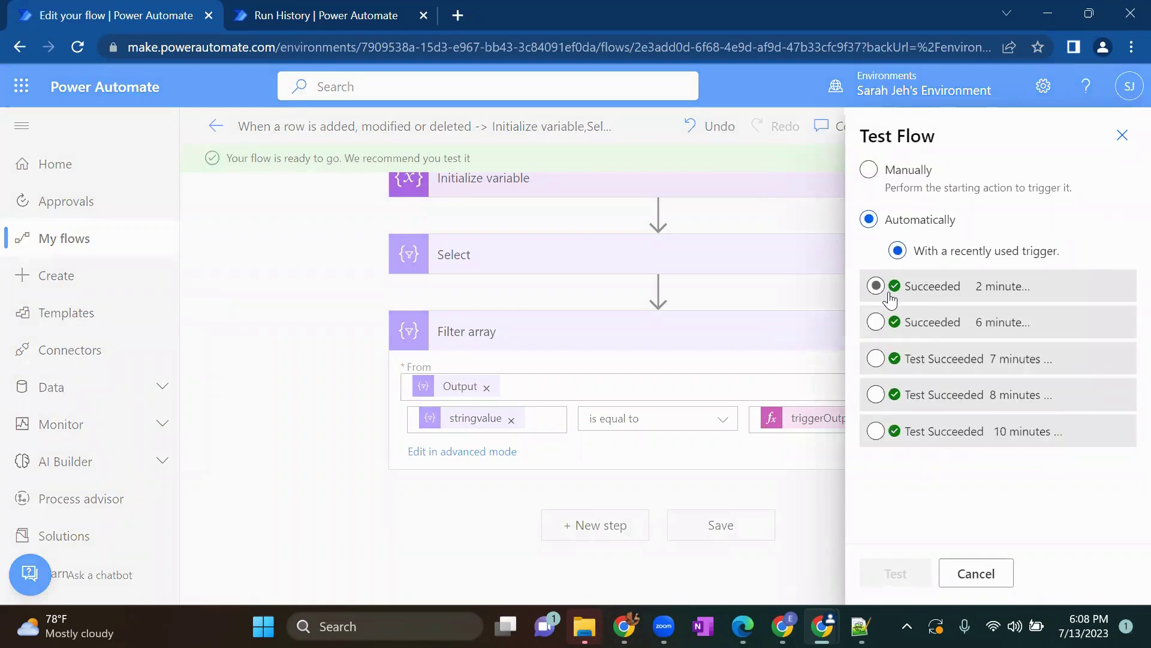
pyautogui.click(919, 579)
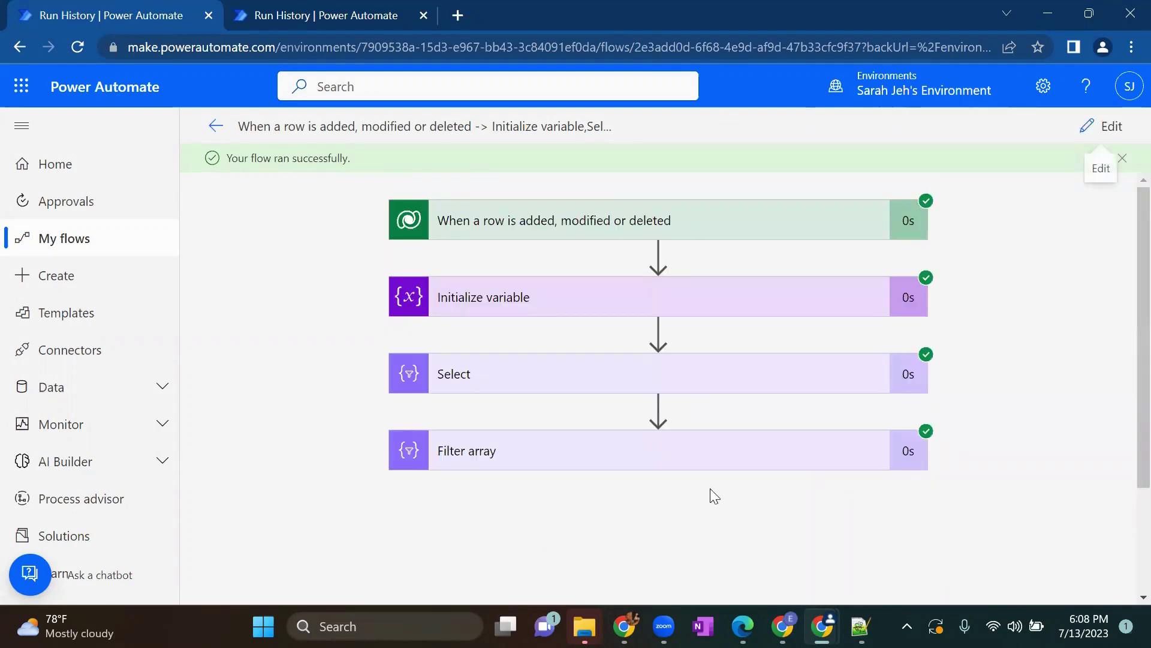
# Step: Expand the run's Filter array action and examine stringvalue and indexposition in its output body
pyautogui.click(682, 470)
pyautogui.scroll(-6, 683, 471)
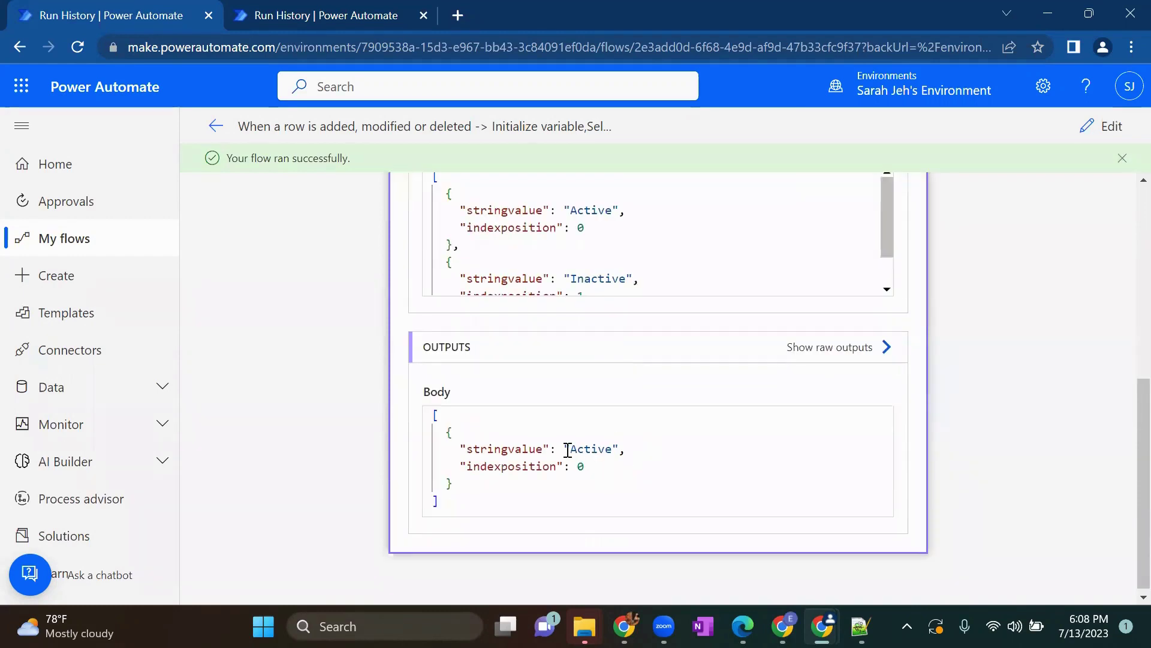
pyautogui.doubleClick(497, 450)
pyautogui.doubleClick(516, 466)
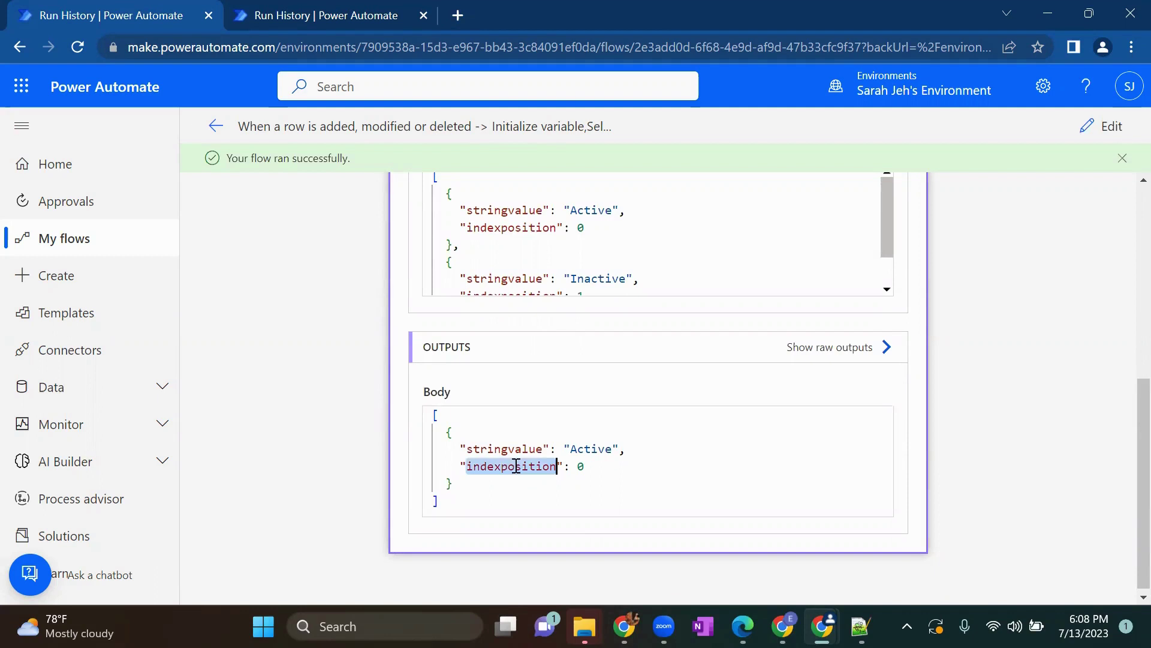
pyautogui.click(514, 449)
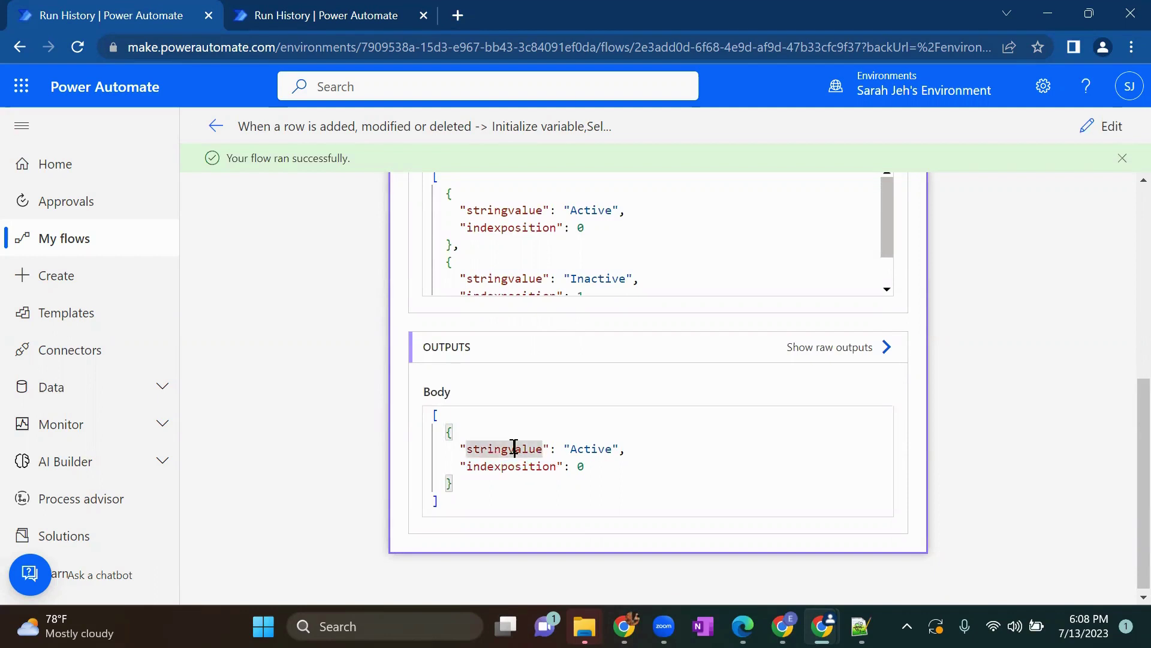
# Step: Open the flow for editing and add a new step after Filter array
pyautogui.click(1100, 129)
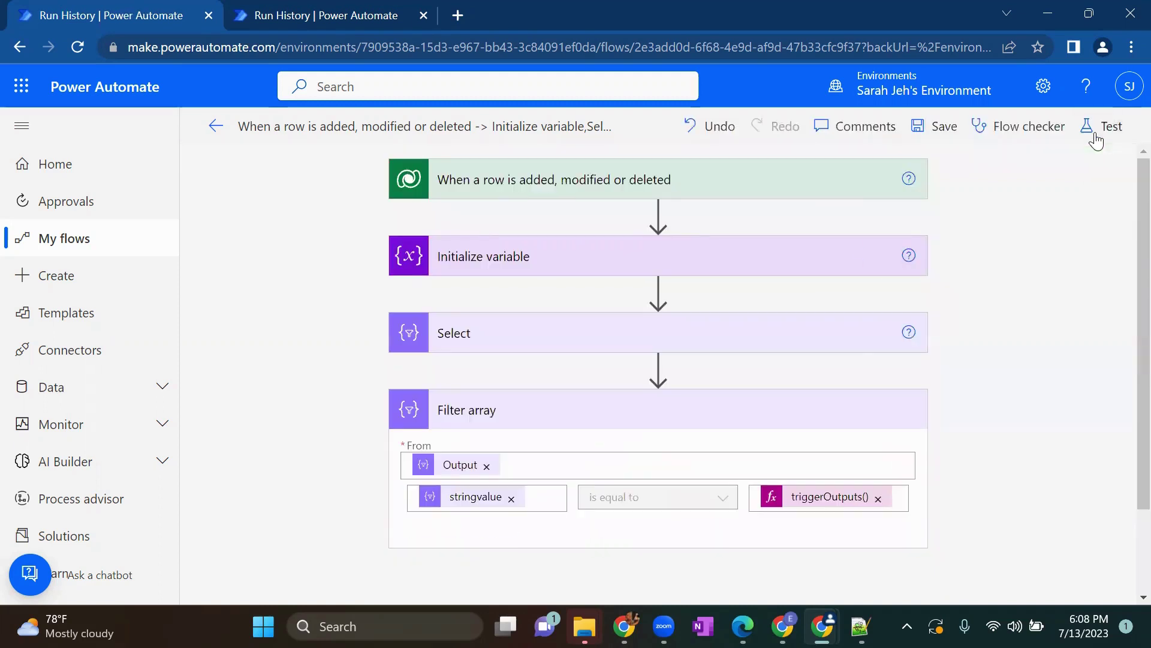
pyautogui.scroll(-2, 627, 462)
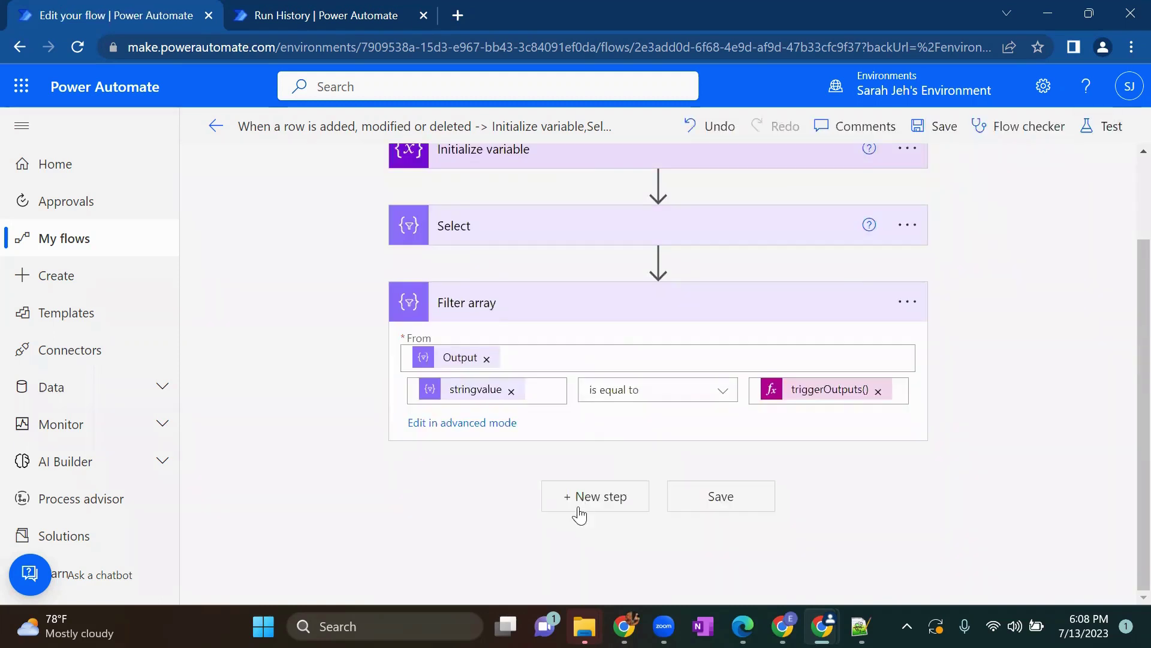
pyautogui.click(579, 509)
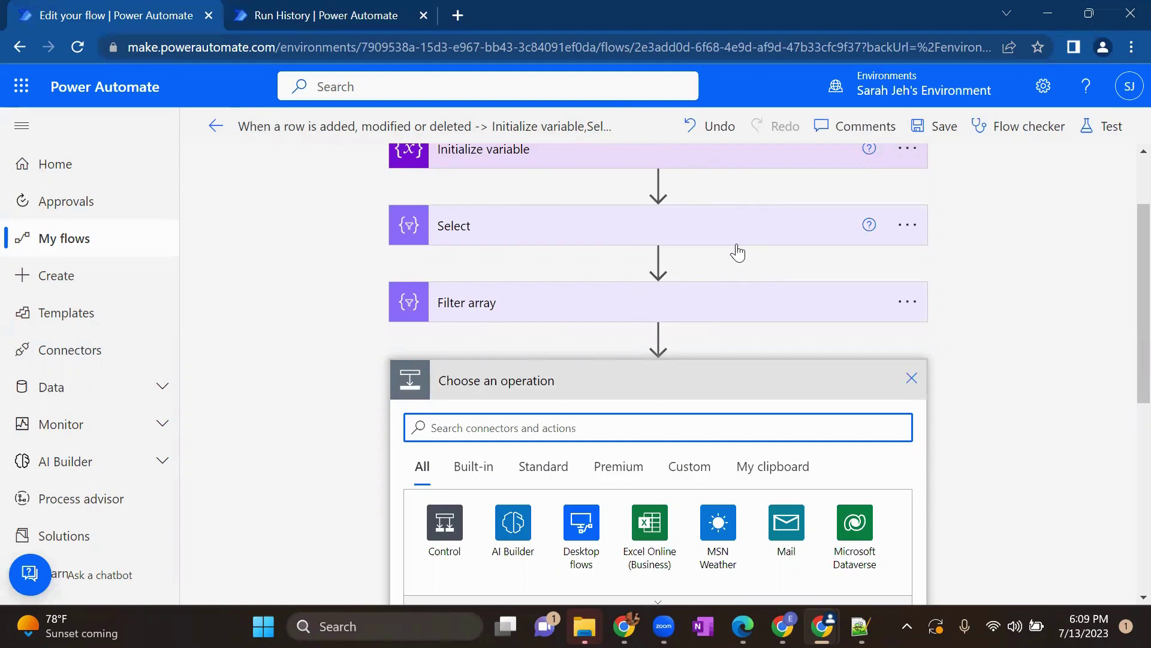
# Step: Switch to Power Apps, check the labels and values of the Employees table's Status column choices, and return to the flow without changes
pyautogui.hotkey('alt', 'Tab')
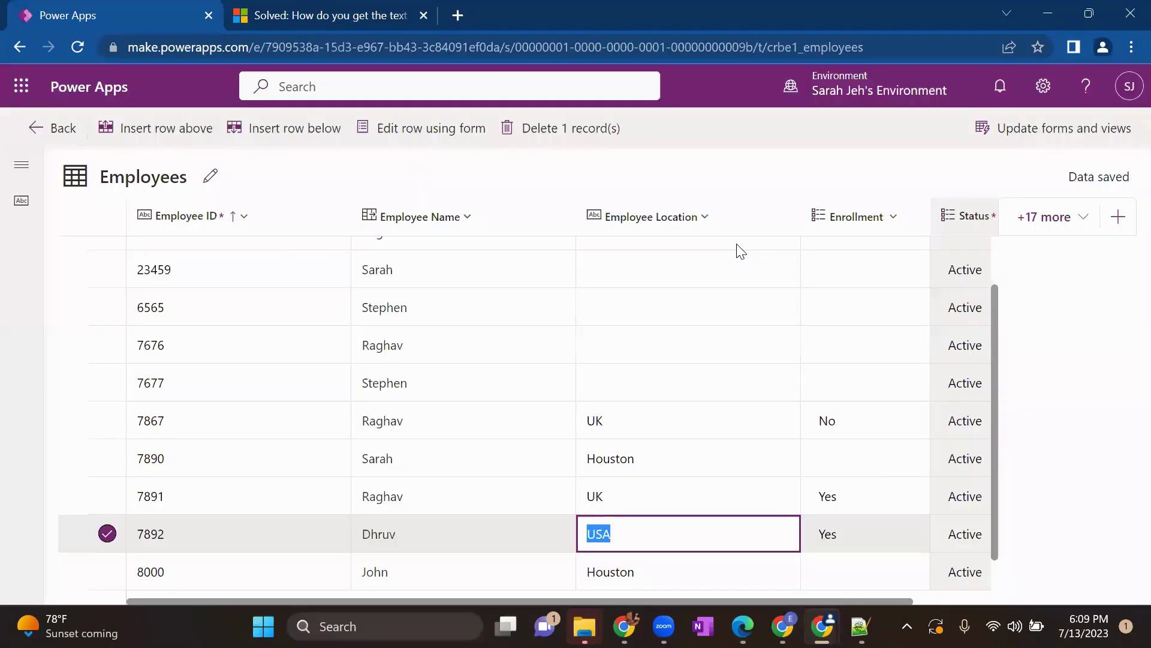
pyautogui.click(978, 214)
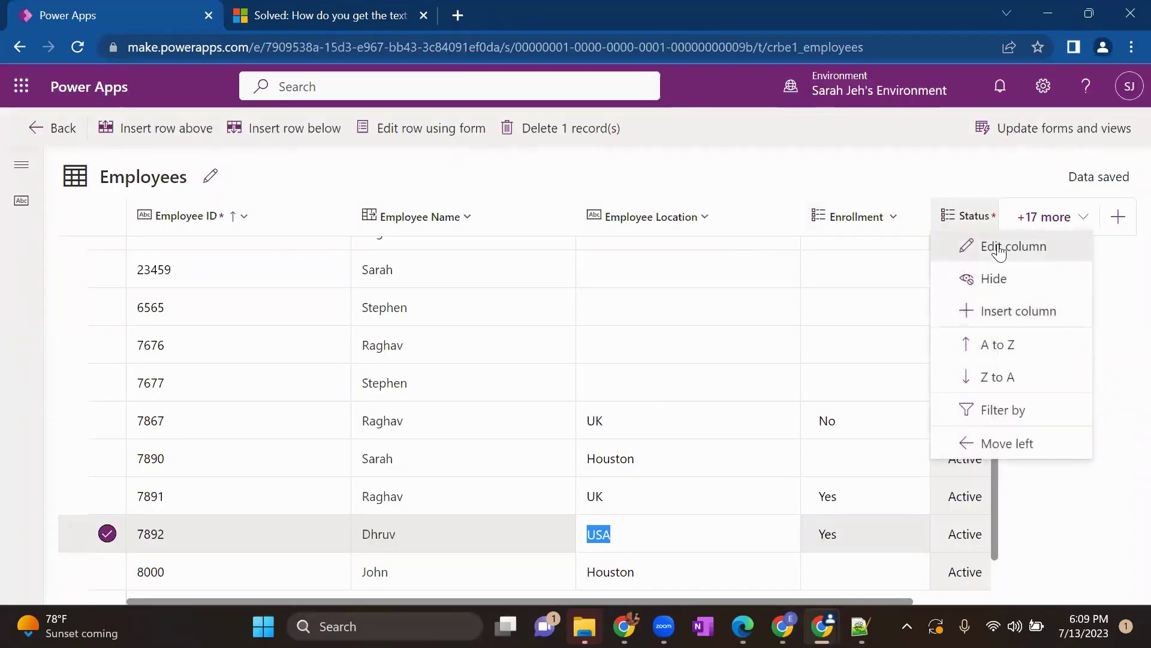
pyautogui.click(989, 246)
pyautogui.scroll(-3, 873, 451)
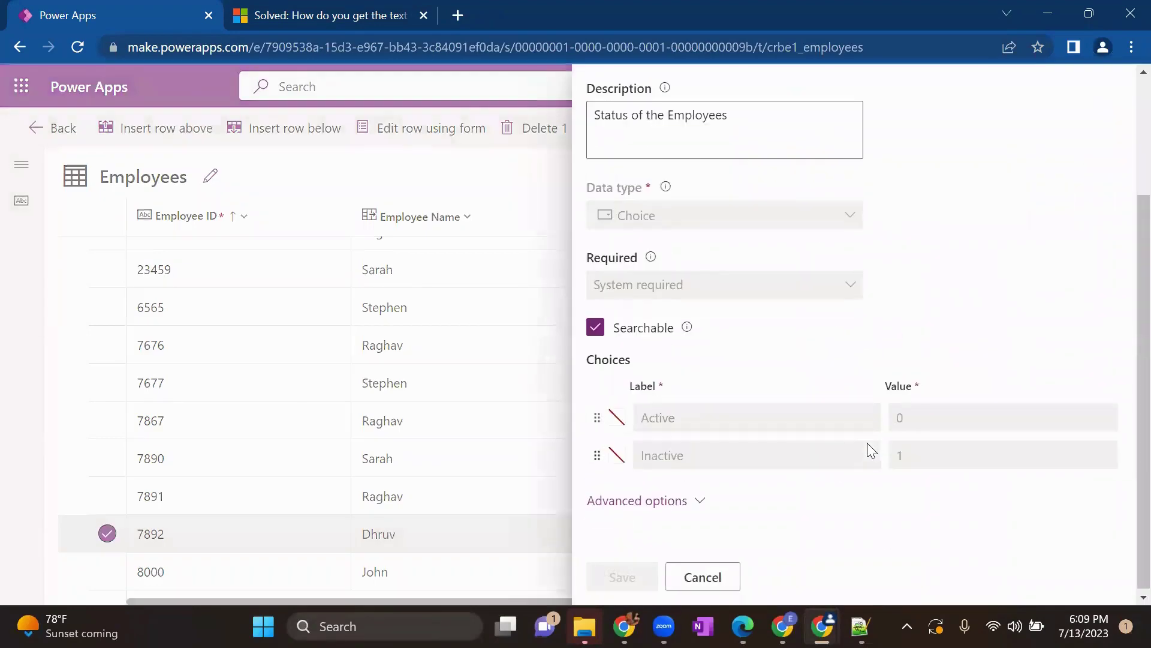
pyautogui.click(695, 577)
pyautogui.hotkey('alt', 'Tab')
# Step: Search the operations for compose and add a Data Operation Compose action after Filter array
pyautogui.scroll(-2, 775, 435)
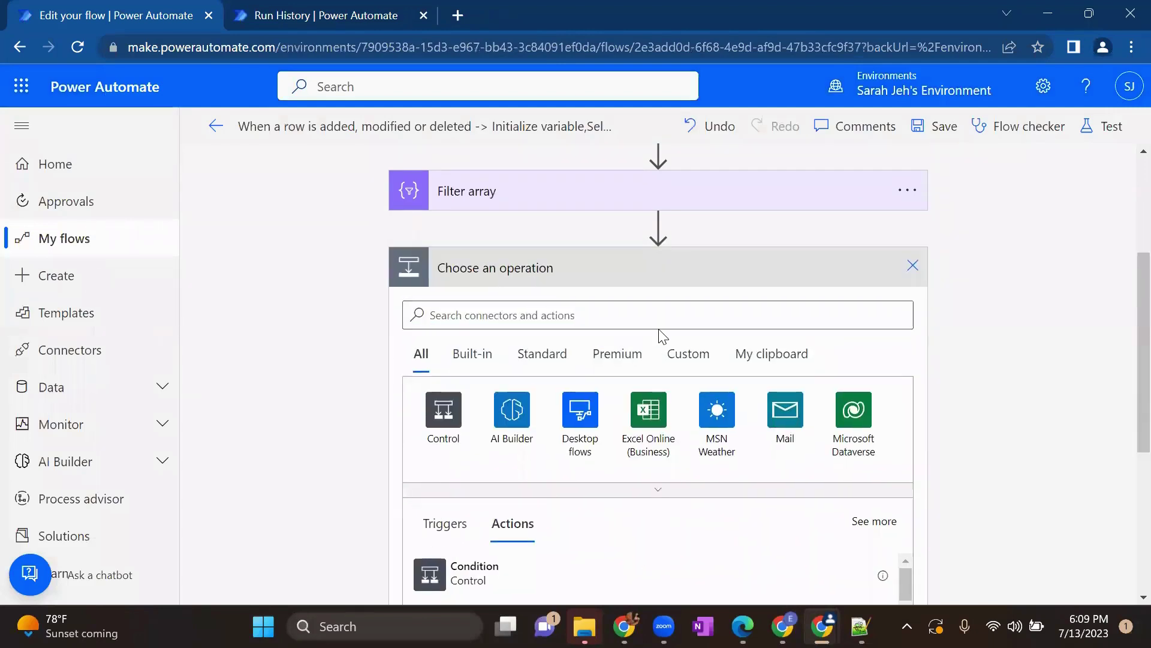
pyautogui.click(643, 325)
pyautogui.write('cp')
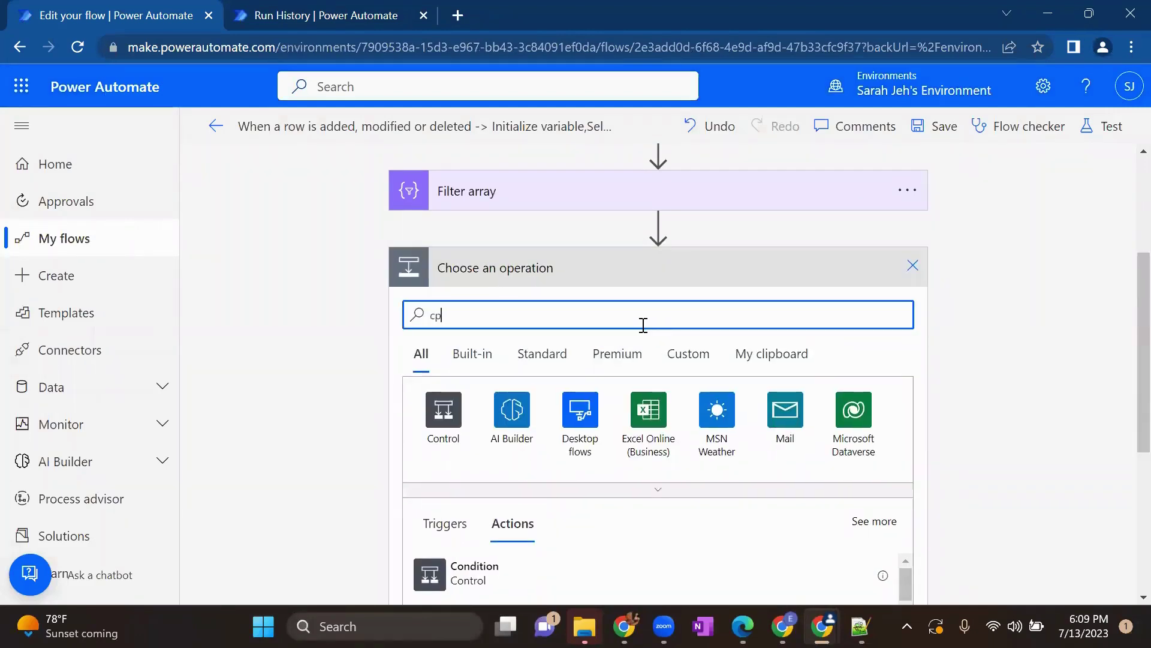
pyautogui.press('BackSpace')
pyautogui.press('BackSpace')
pyautogui.write('ompose')
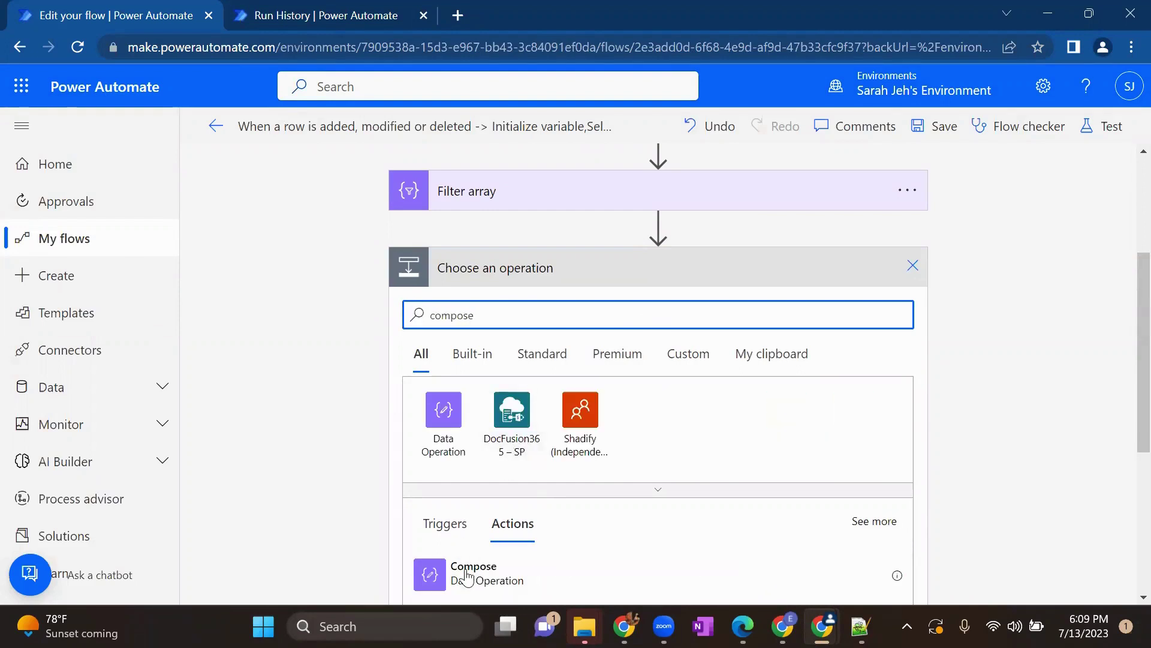
pyautogui.click(469, 581)
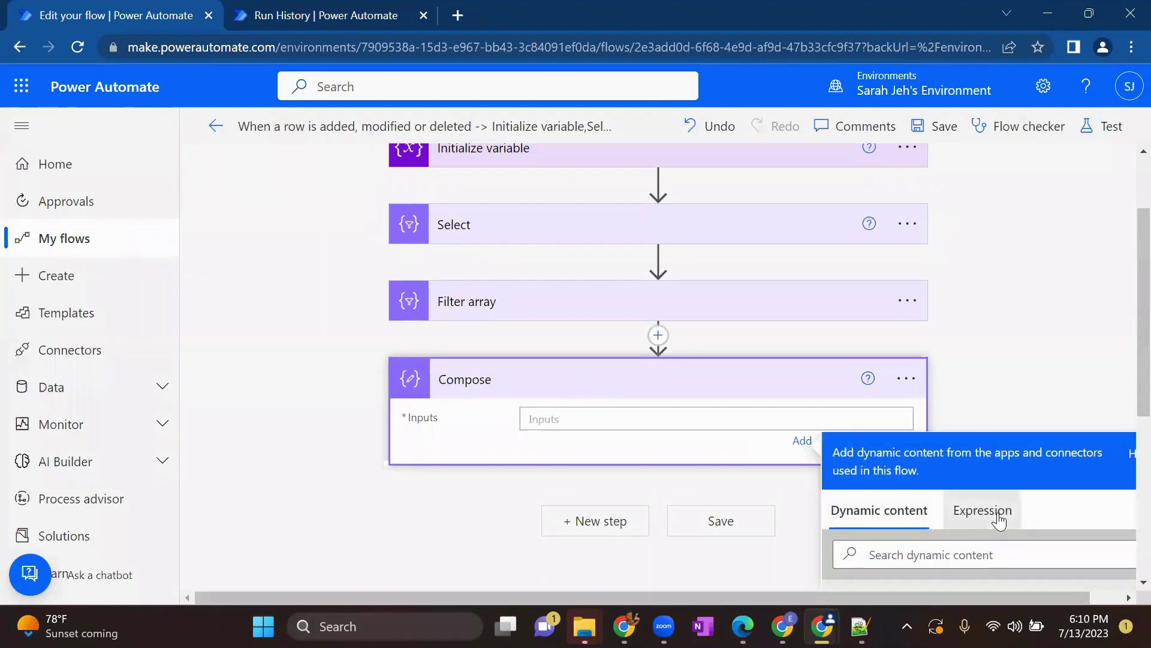
# Step: Set the Compose action's Inputs to the expression first(body('Filter_array')?['indexposition'])
pyautogui.click(996, 516)
pyautogui.write('f')
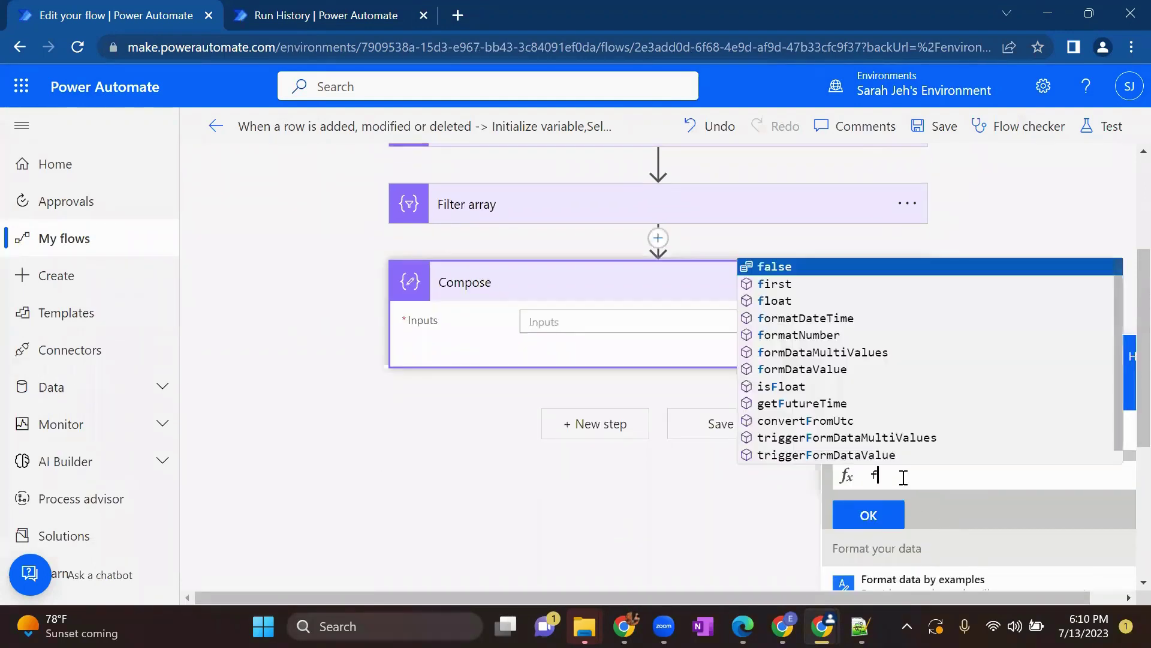
pyautogui.write('irst')
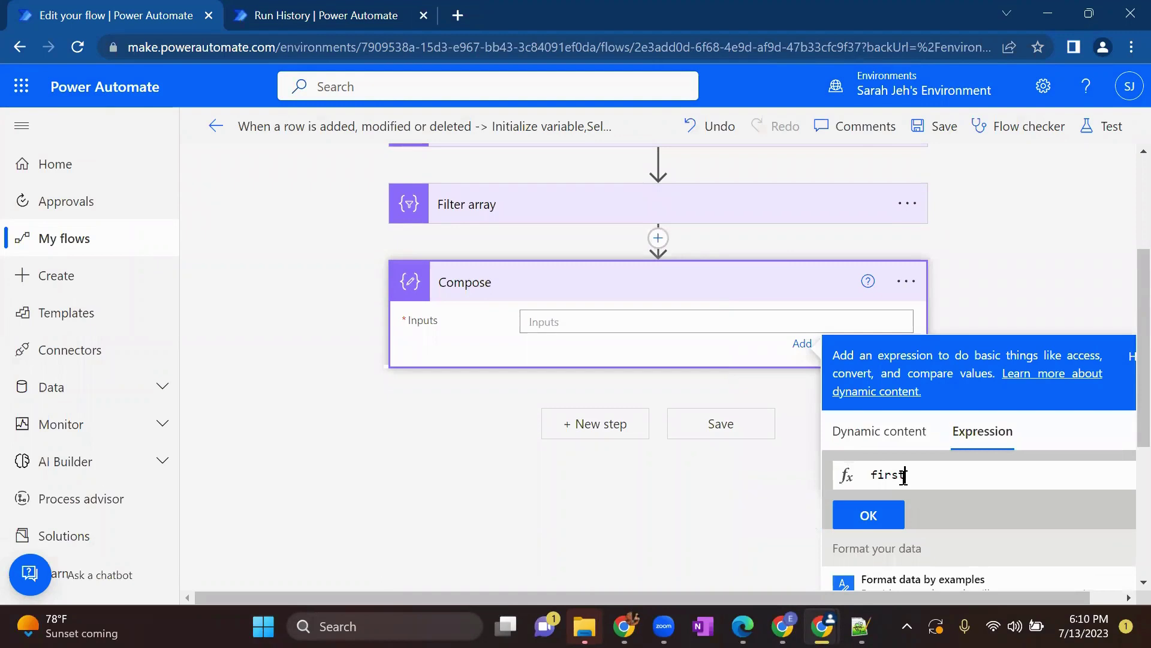
pyautogui.write('(')
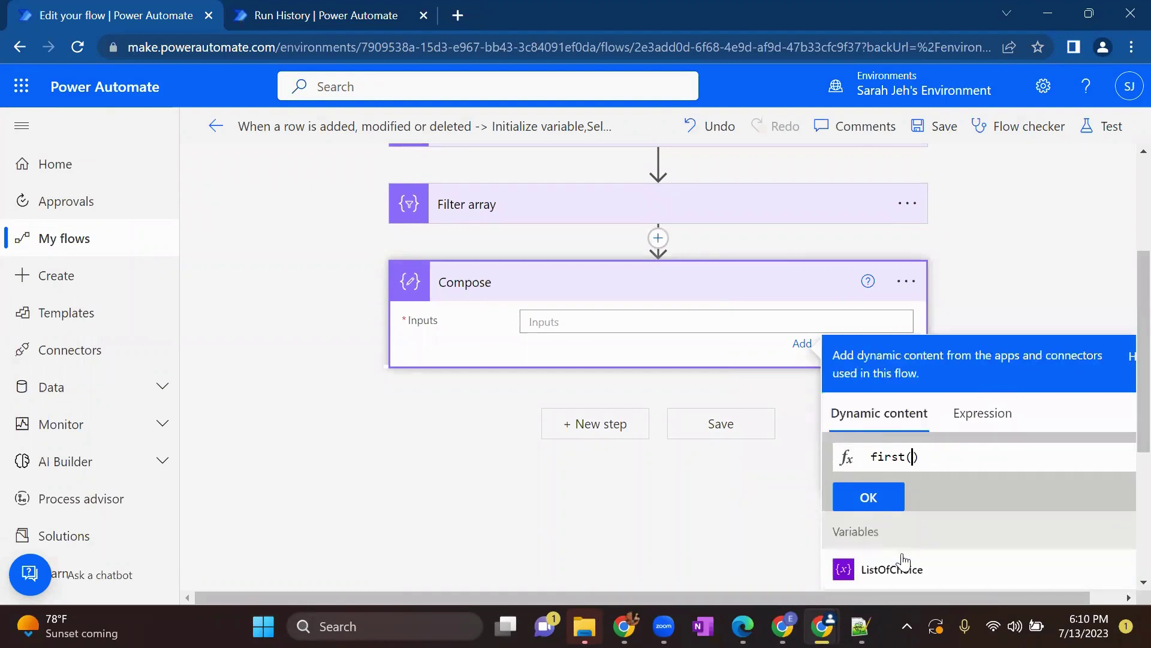
pyautogui.scroll(-2, 920, 514)
pyautogui.click(907, 507)
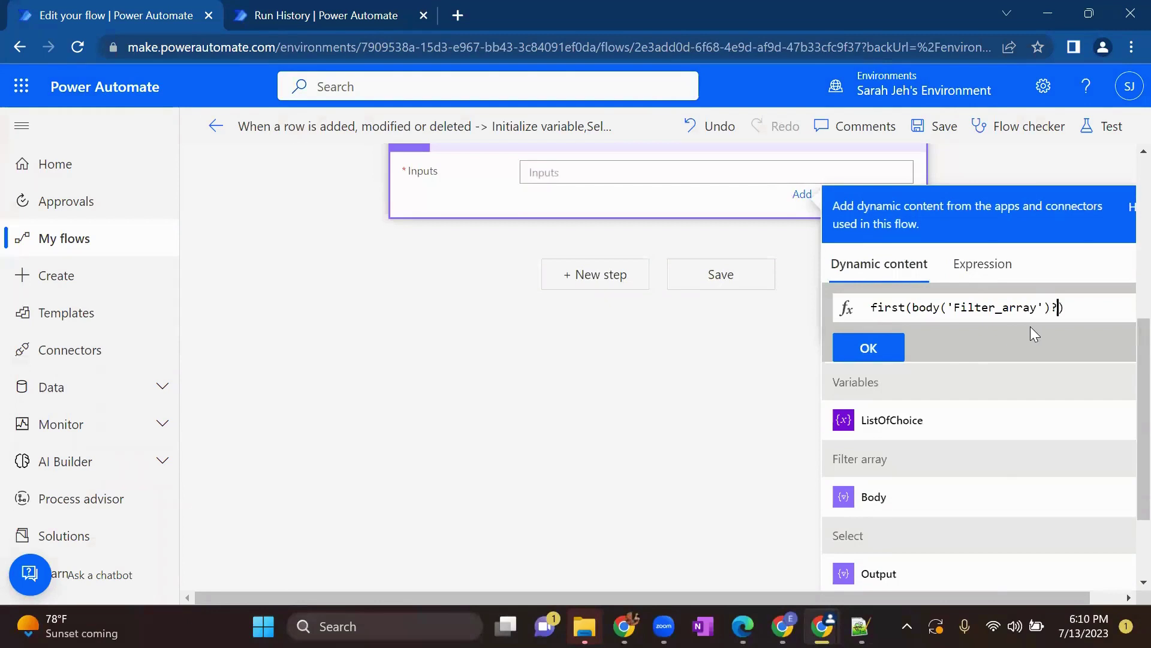
pyautogui.write("?['")
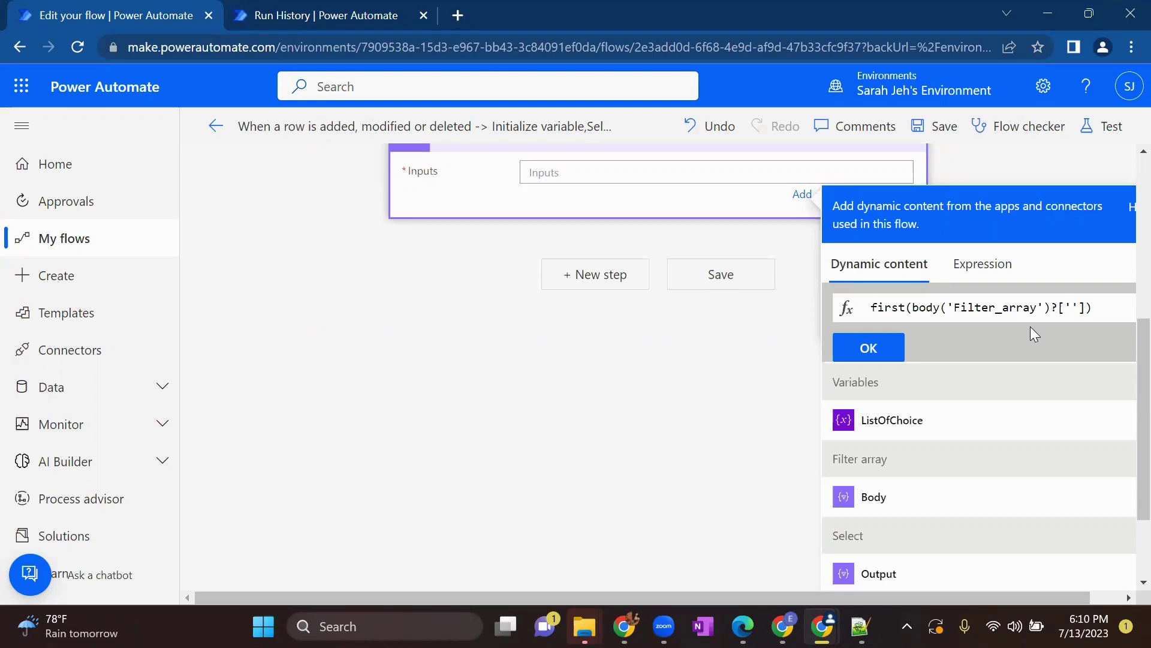
pyautogui.write('indexposition')
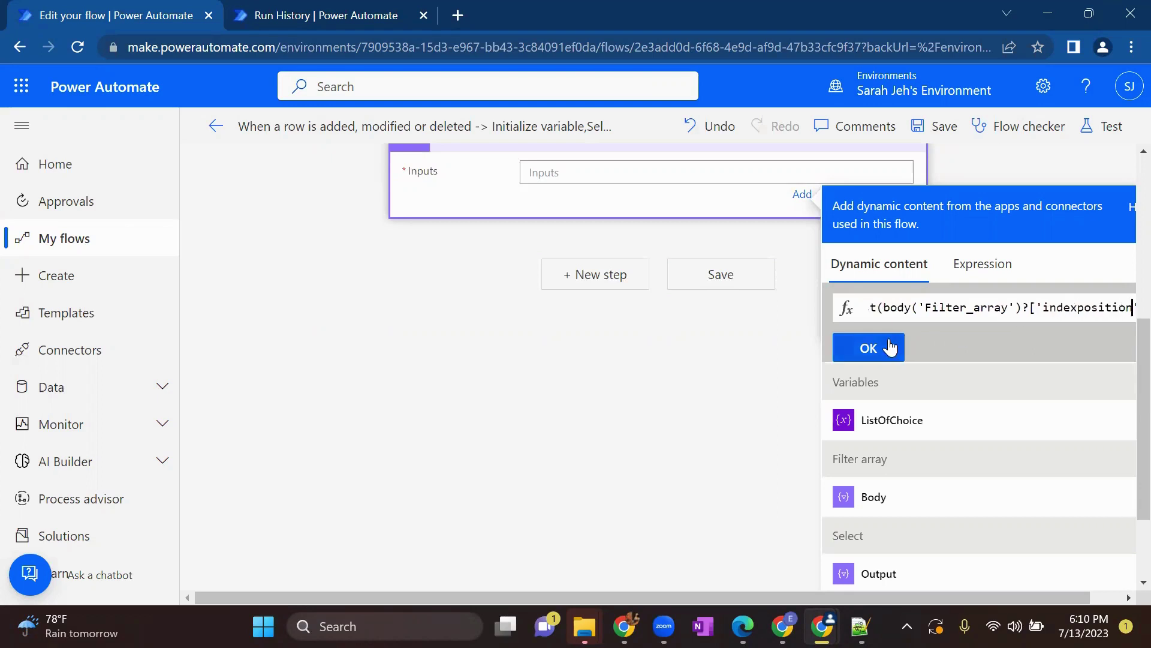
pyautogui.click(890, 348)
# Step: Check the indexposition key in the Select action's Map against the expression used in Compose
pyautogui.scroll(5, 594, 288)
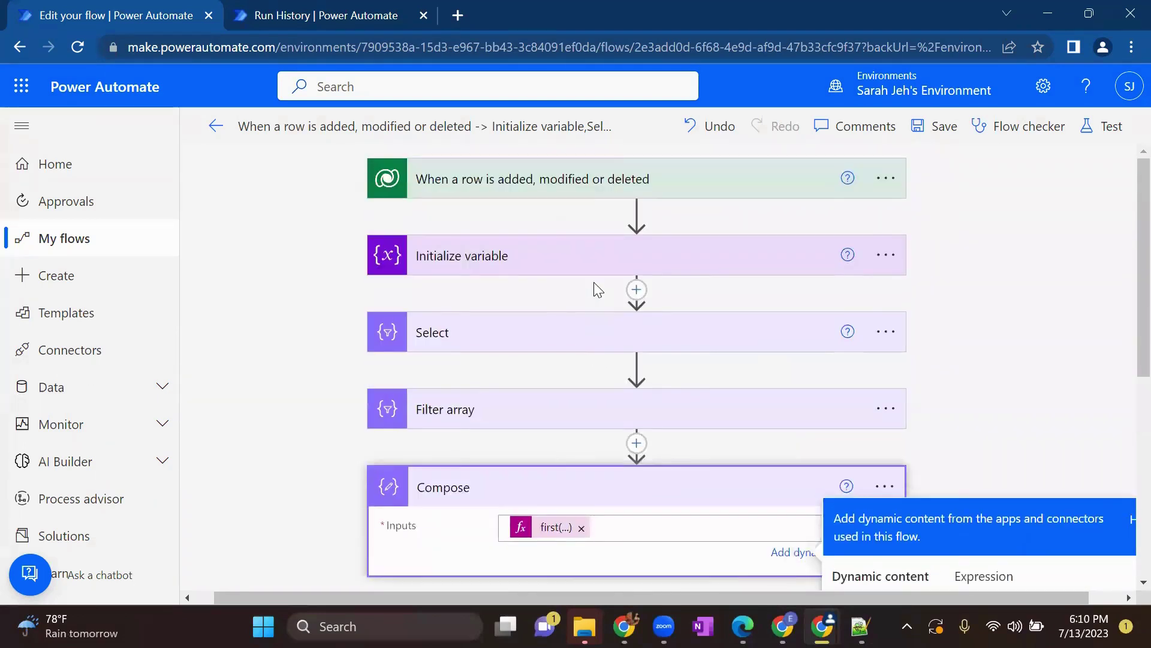
pyautogui.click(531, 322)
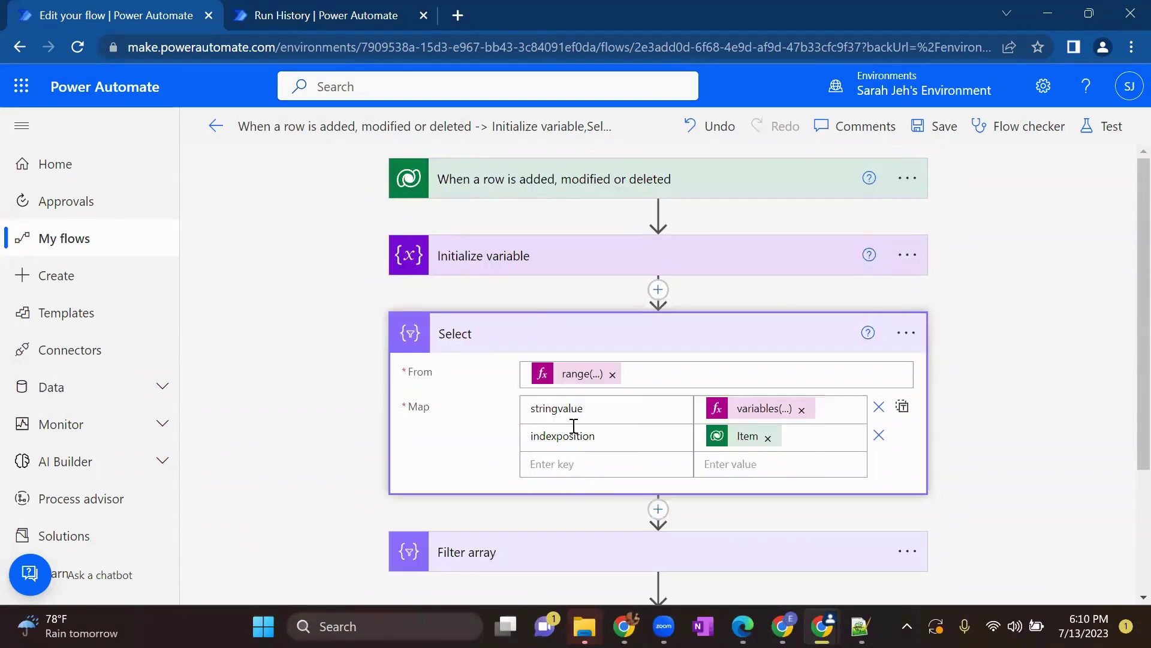
pyautogui.doubleClick(578, 438)
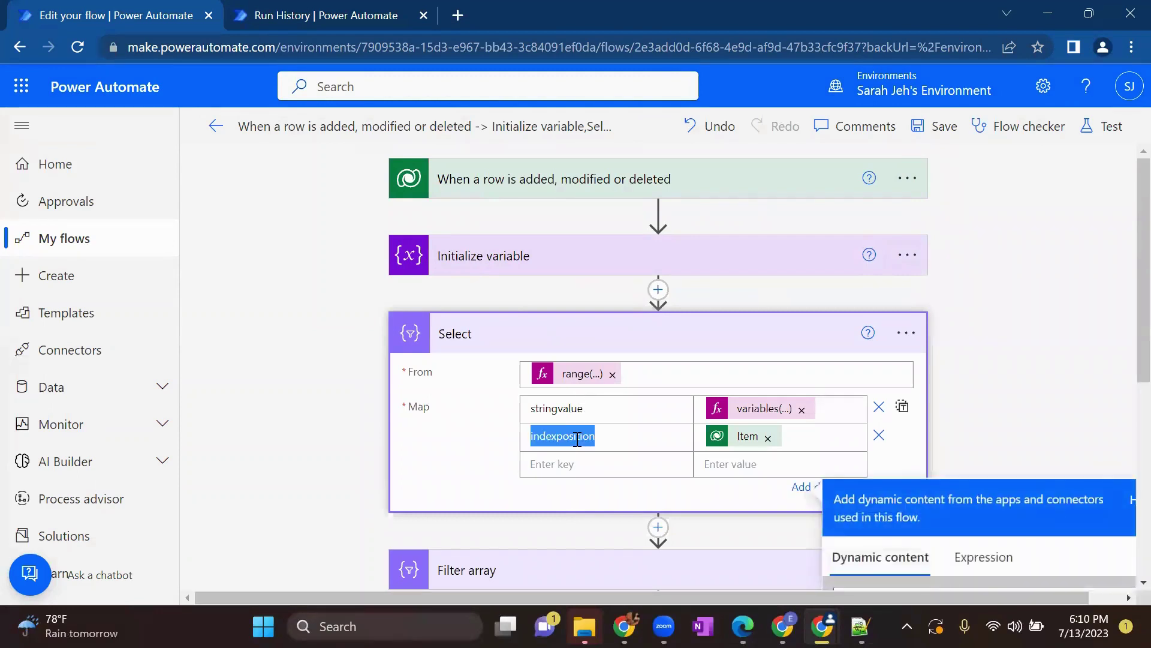
pyautogui.scroll(-5, 577, 438)
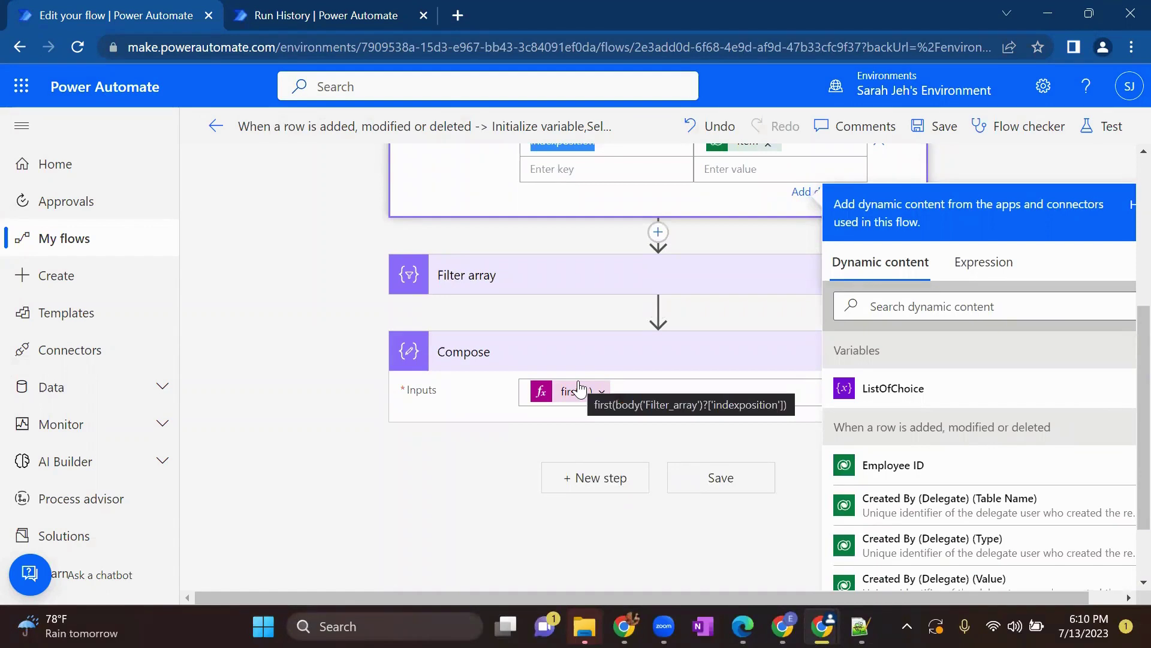
# Step: Add a second Data Operation Compose action below the existing Compose action
pyautogui.click(602, 480)
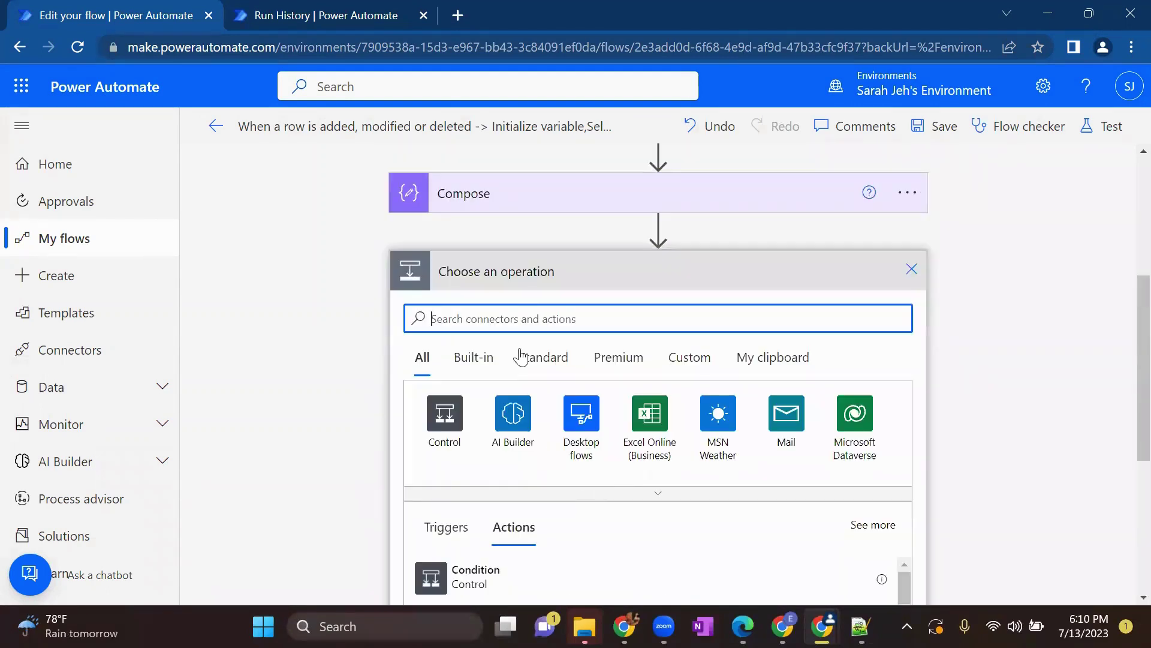
pyautogui.write('compose')
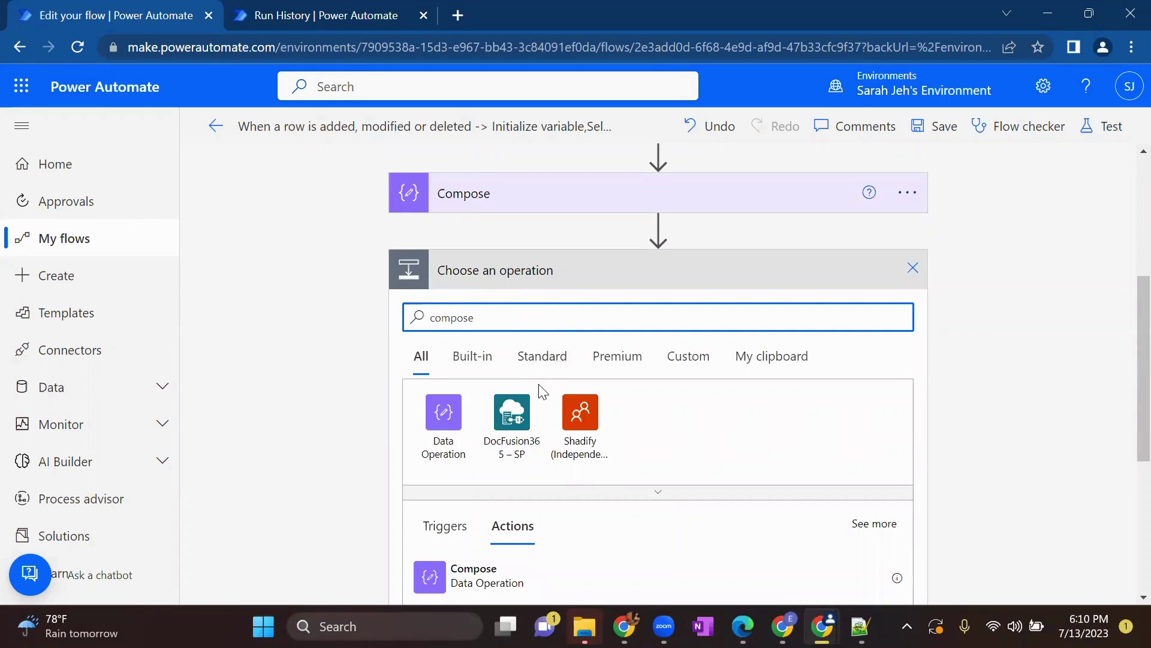
pyautogui.scroll(-3, 540, 396)
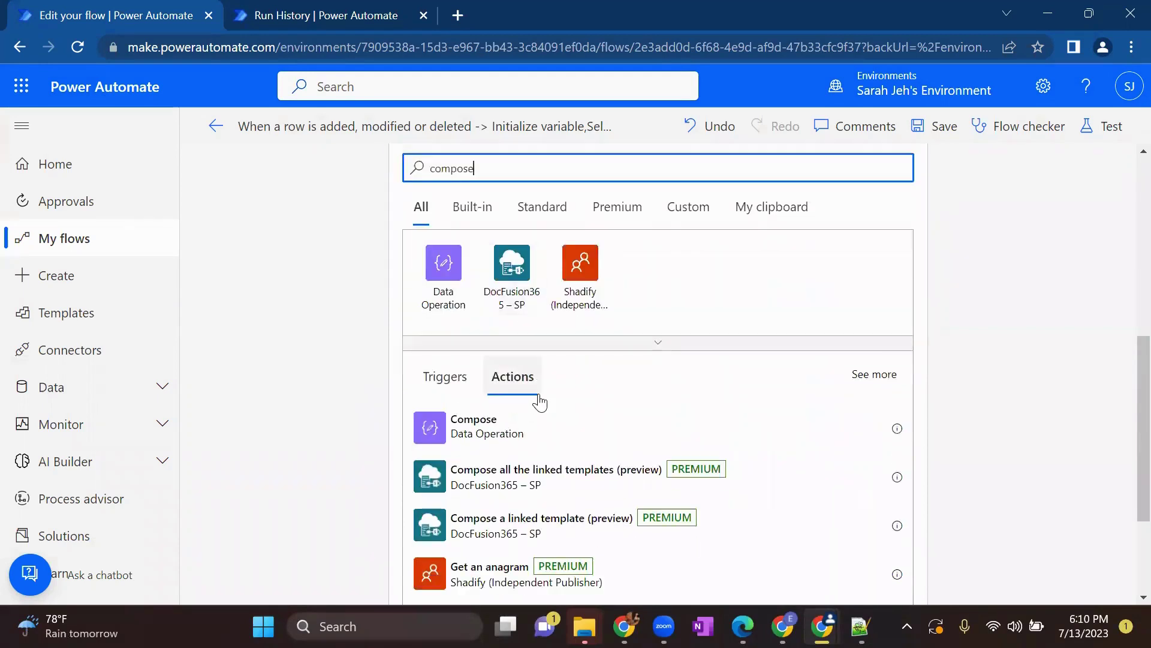
pyautogui.click(494, 427)
pyautogui.click(662, 487)
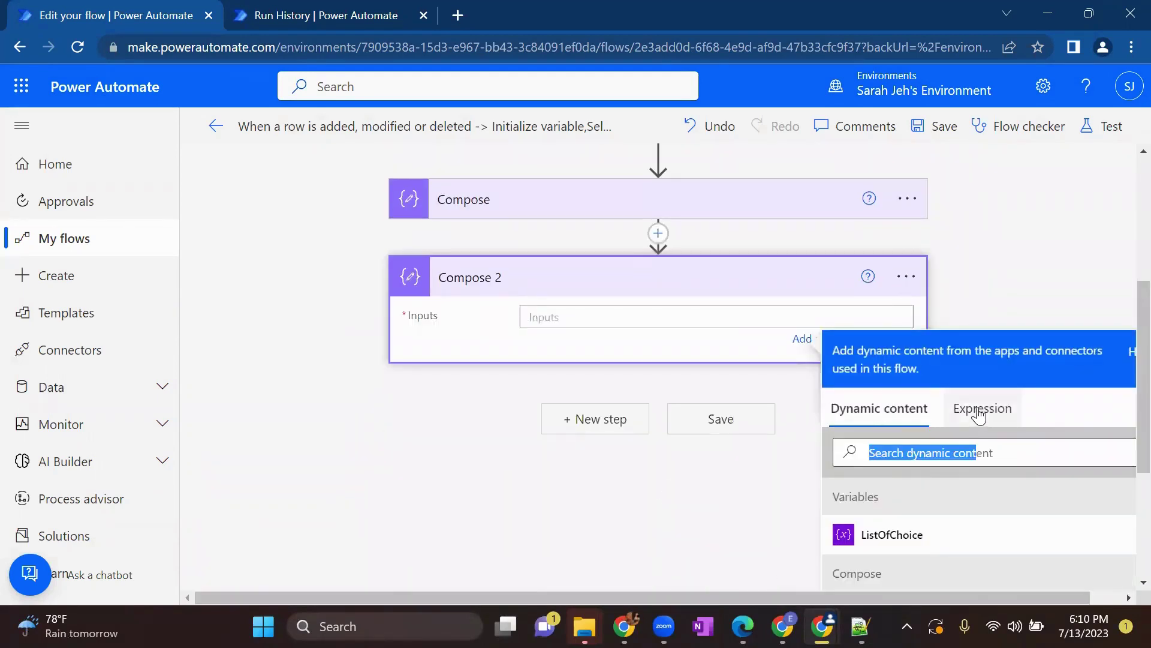
# Step: Set the second Compose action's Inputs to the expression first(body('Filter_array')?['stringvalue'])
pyautogui.click(977, 412)
pyautogui.write('fir')
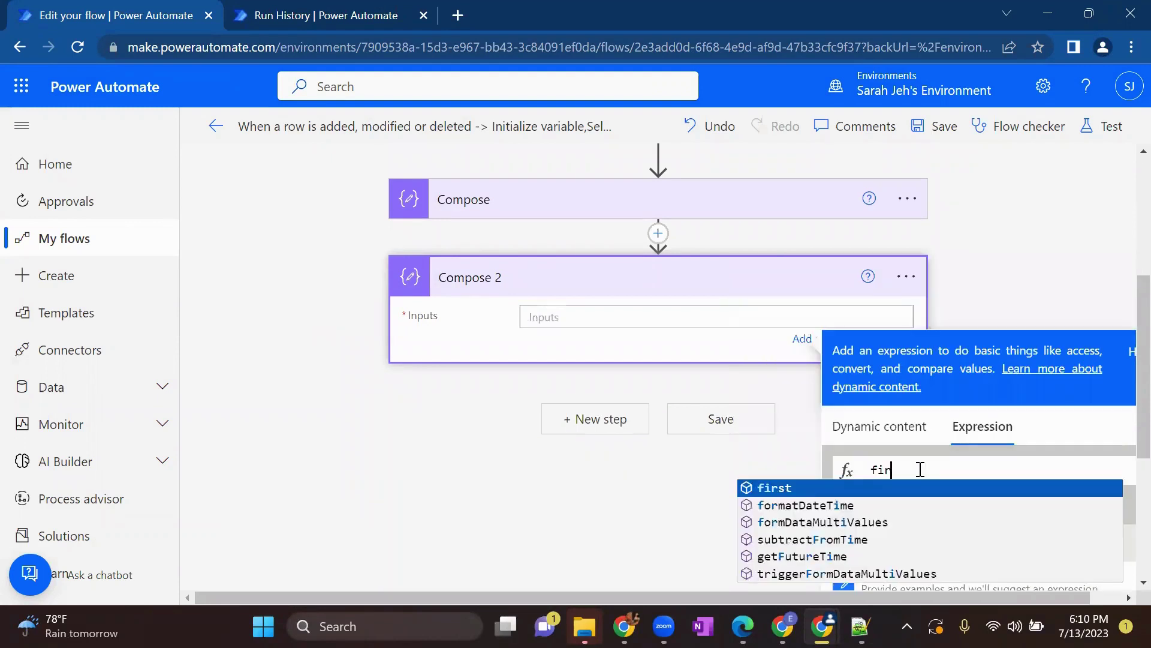
pyautogui.write('st(')
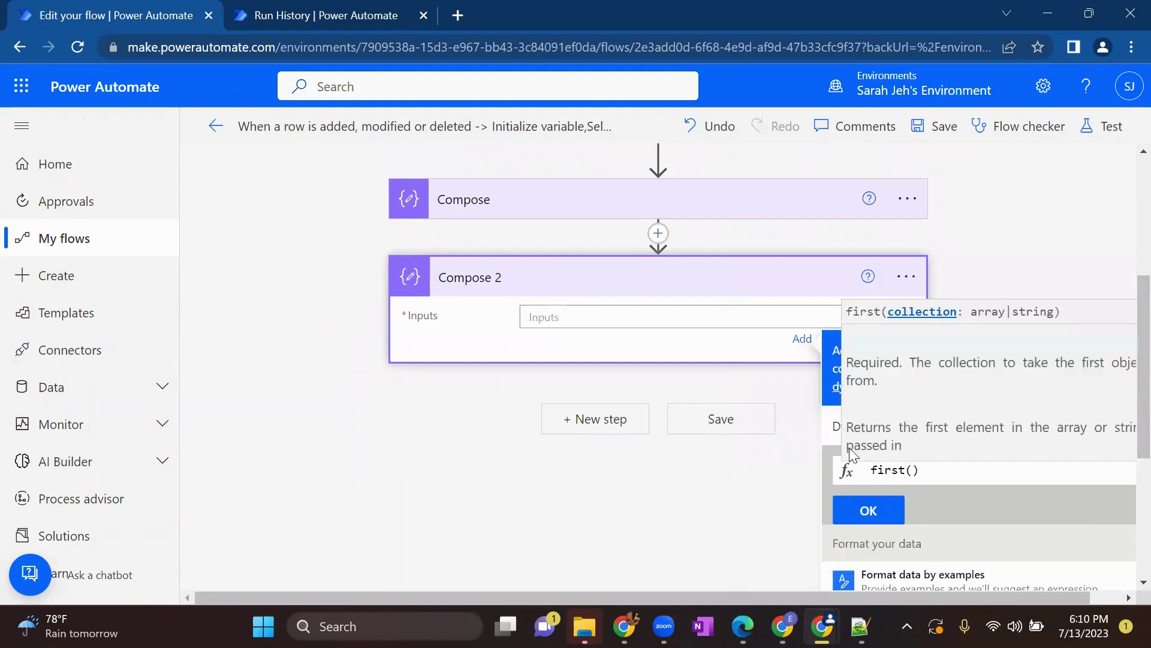
pyautogui.click(897, 506)
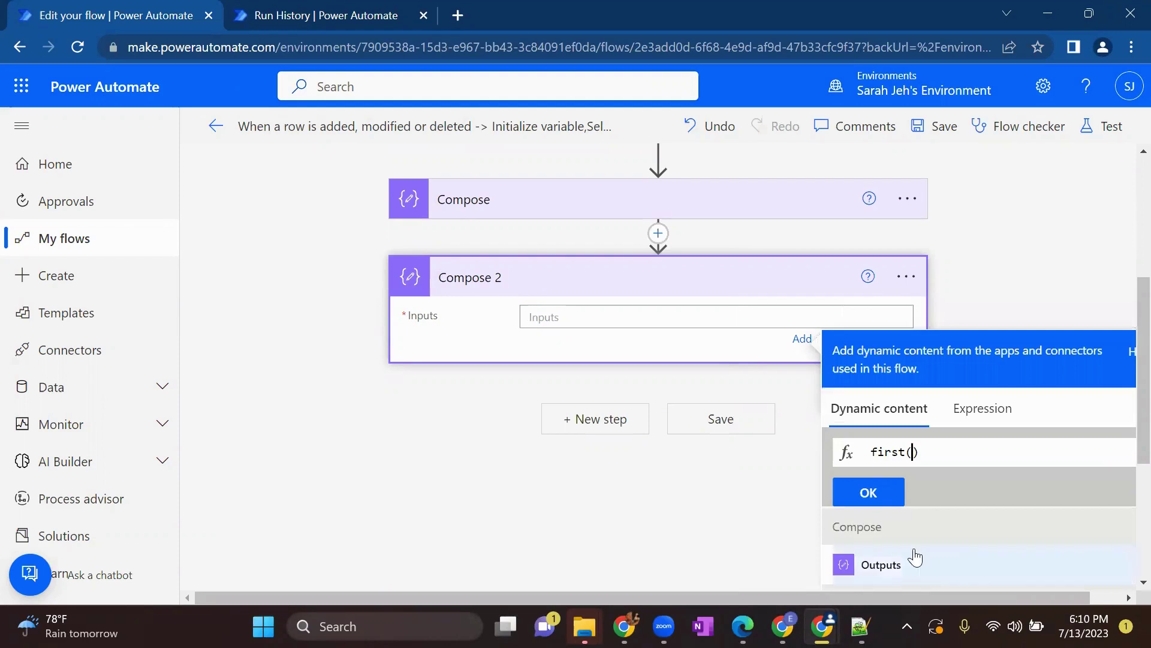
pyautogui.scroll(-2, 909, 548)
pyautogui.click(902, 543)
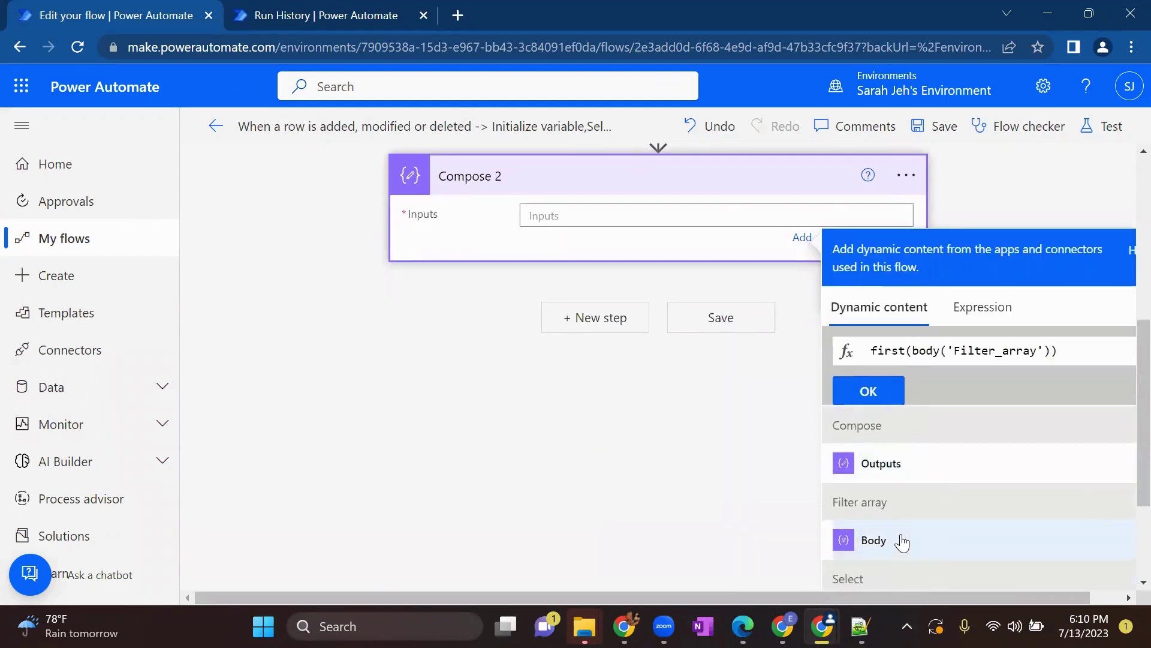
pyautogui.write("['")
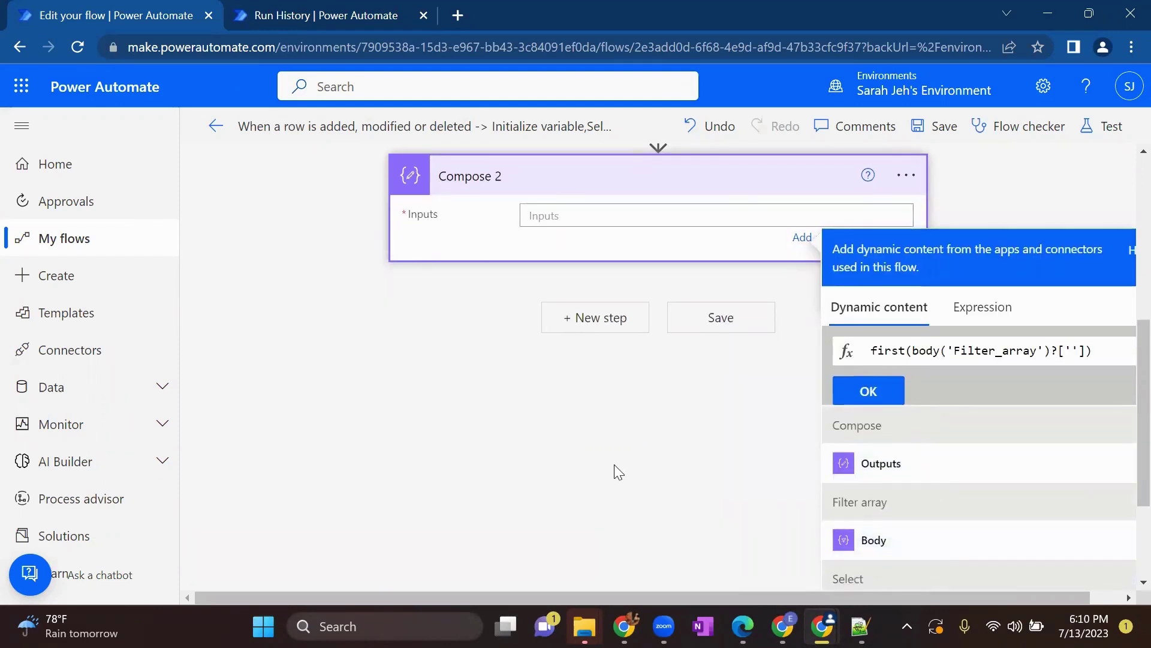
pyautogui.scroll(4, 545, 327)
pyautogui.scroll(-4, 549, 334)
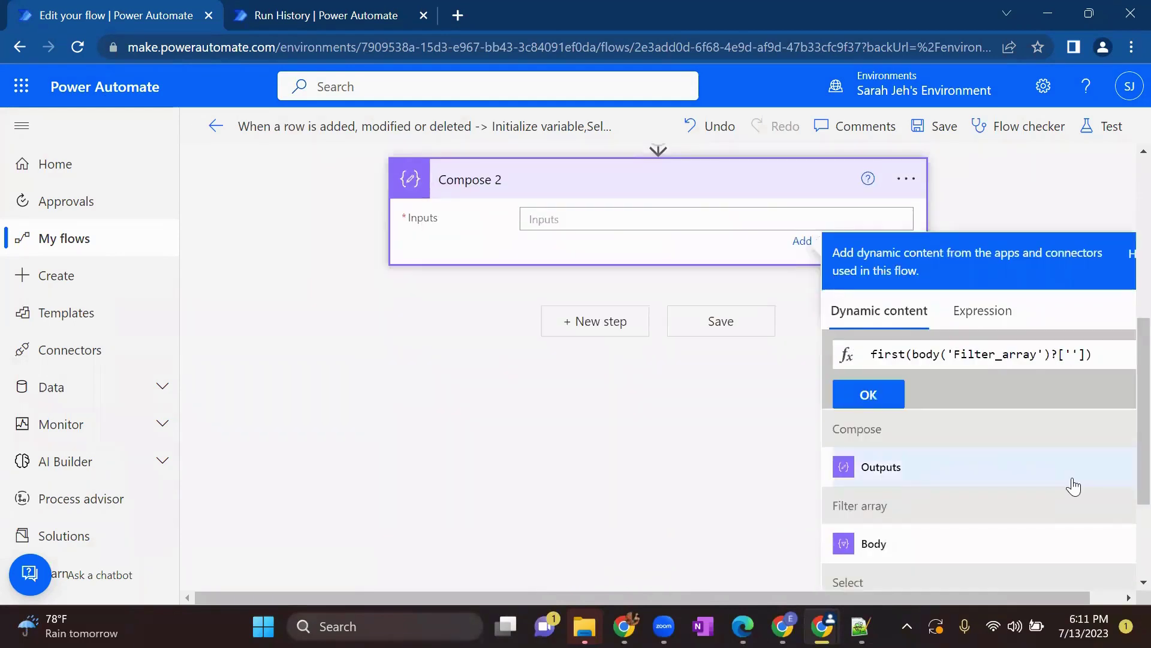
pyautogui.write('stringvalue')
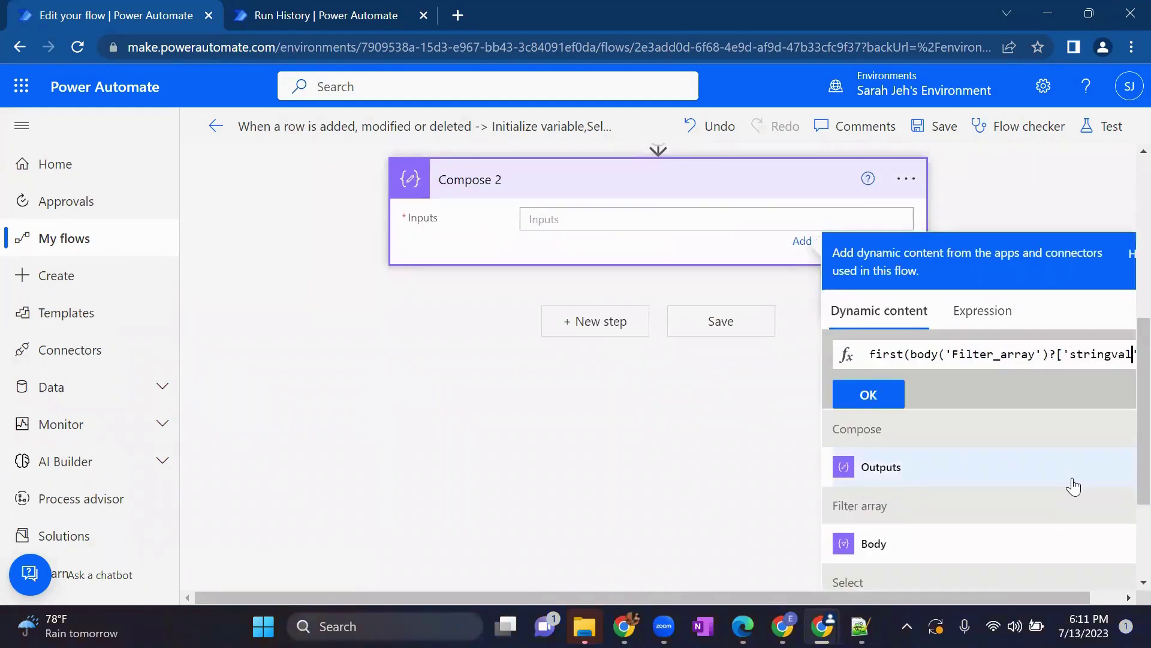
pyautogui.click(892, 397)
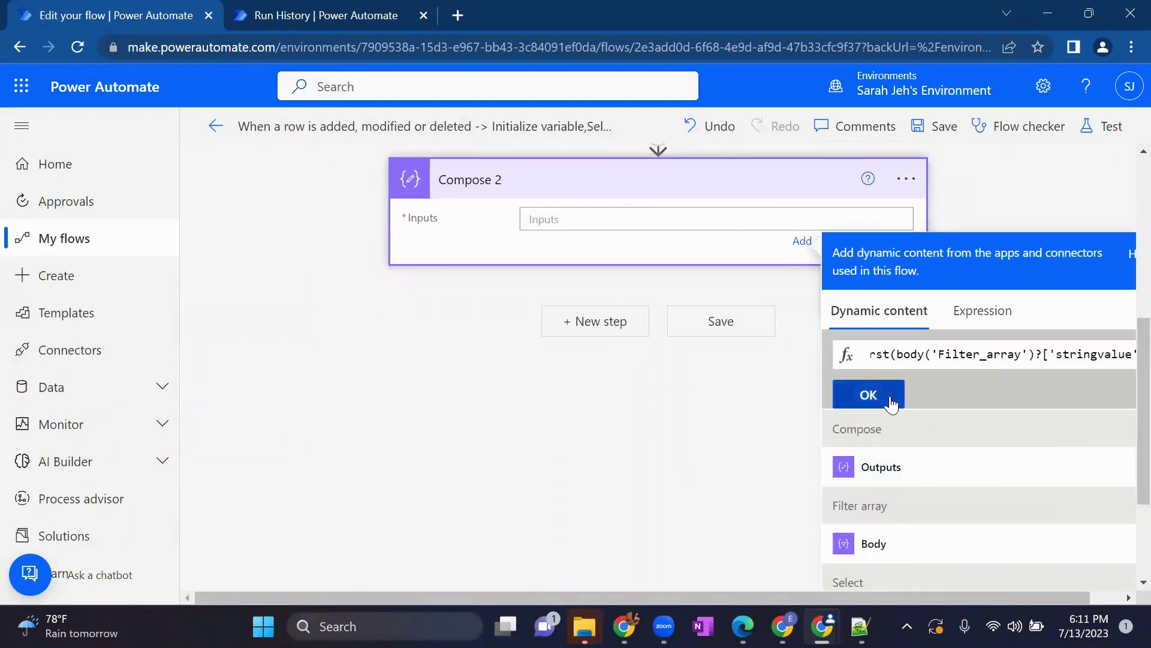
# Step: Review the Select action's Map keys, and save and test the flow automatically with the most recent succeeded trigger run
pyautogui.scroll(4, 593, 329)
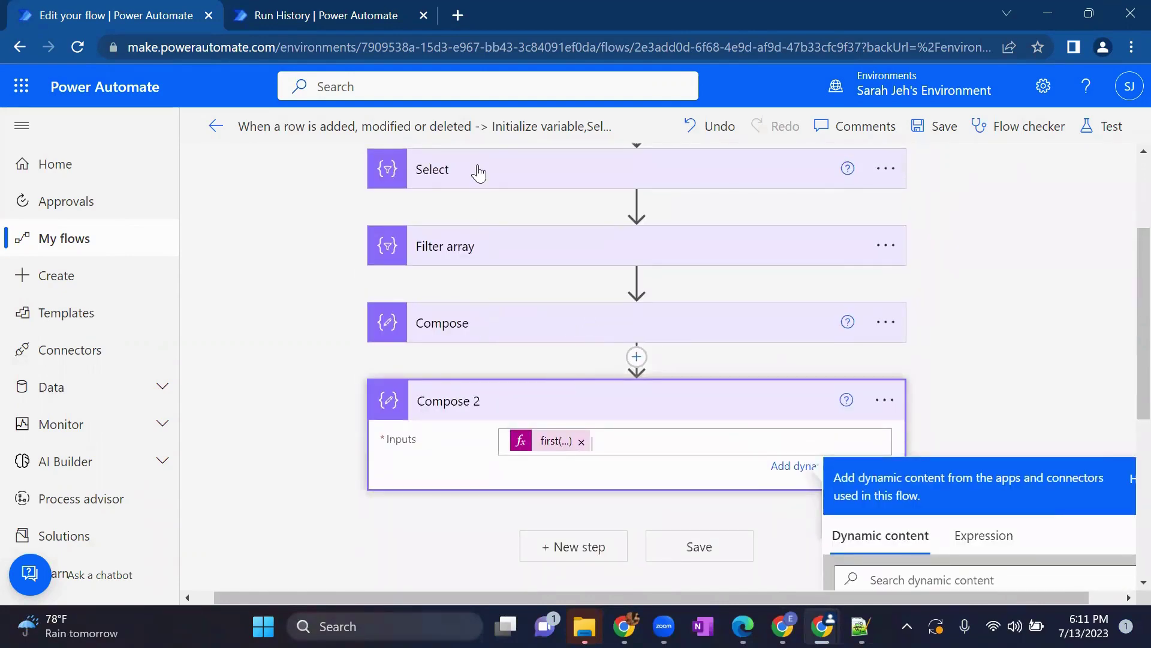
pyautogui.click(478, 173)
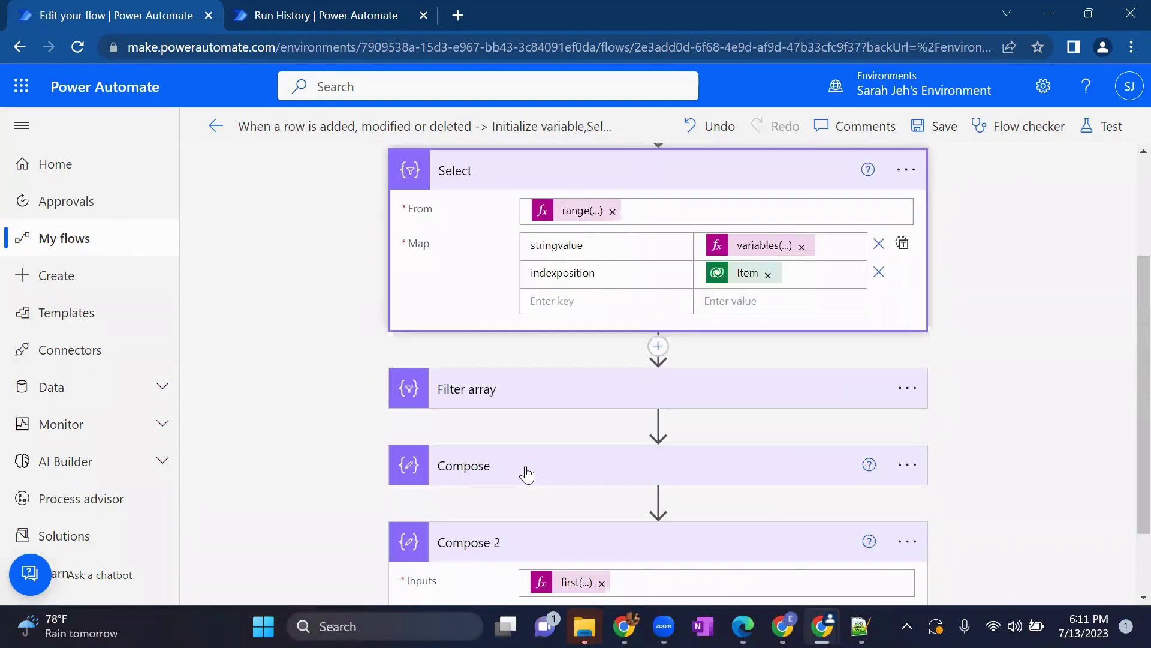
pyautogui.click(1103, 126)
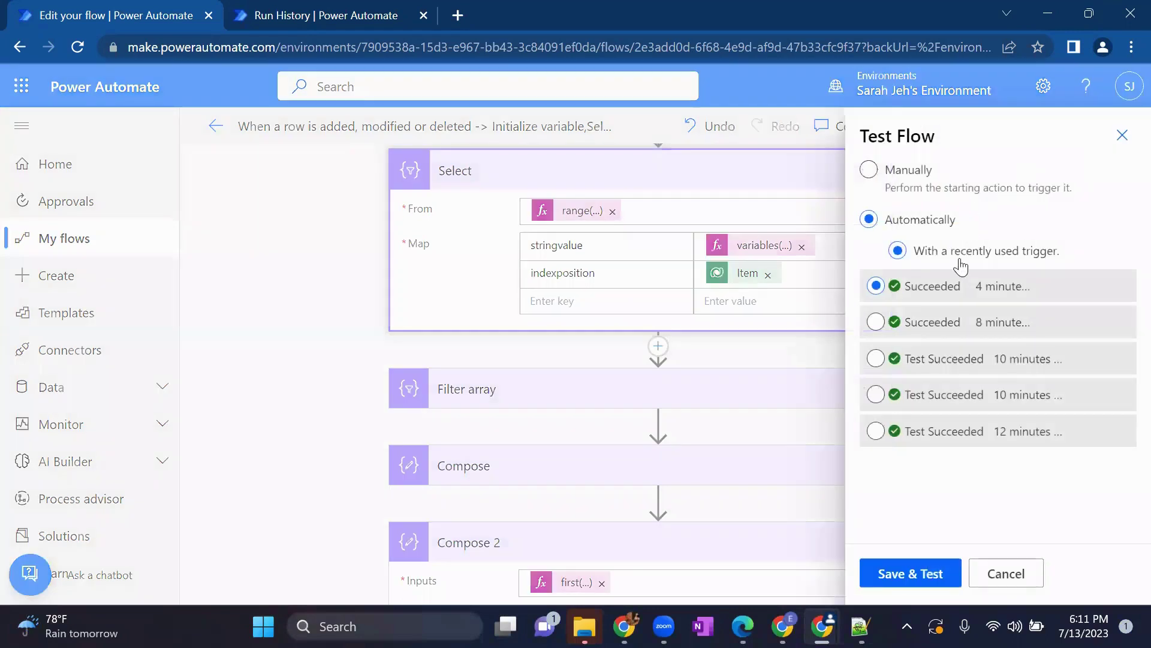
pyautogui.click(922, 575)
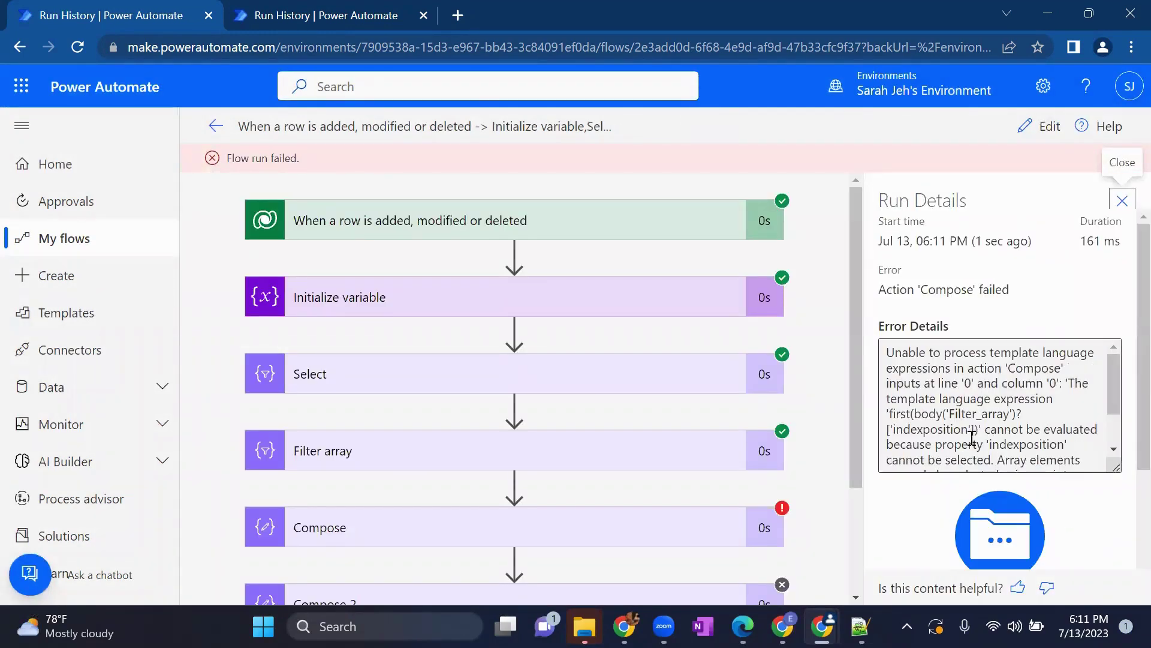
# Step: Examine the run's error details and the error message inside the first Compose action, and dismiss the run status banner
pyautogui.scroll(-1, 1028, 449)
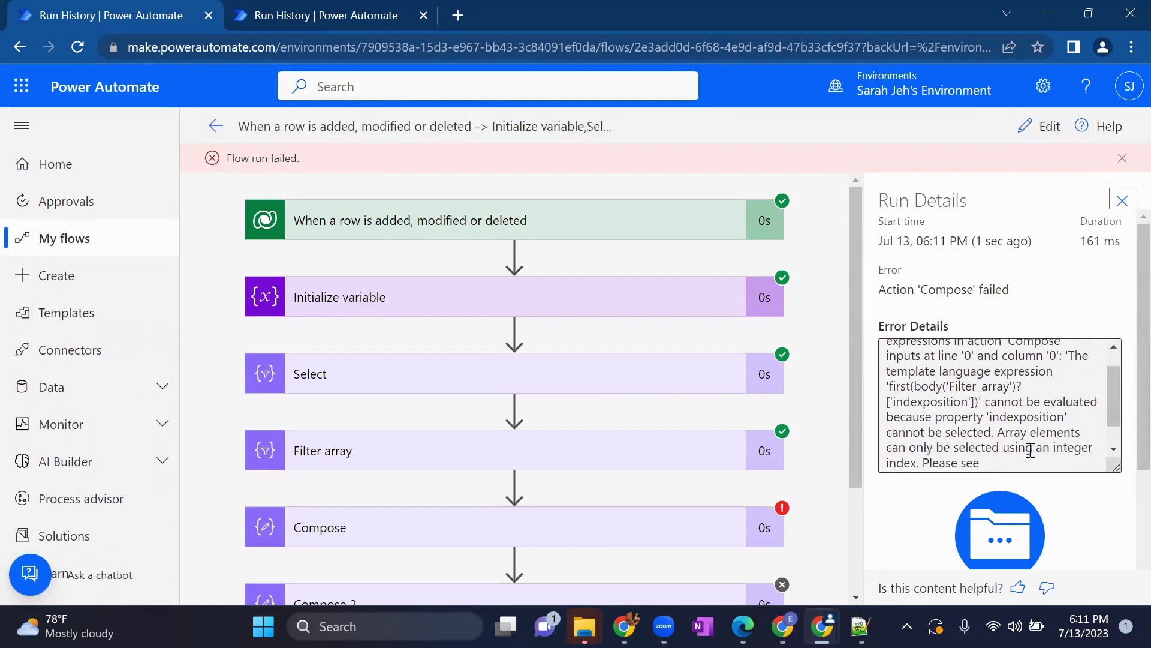
pyautogui.scroll(-1, 995, 441)
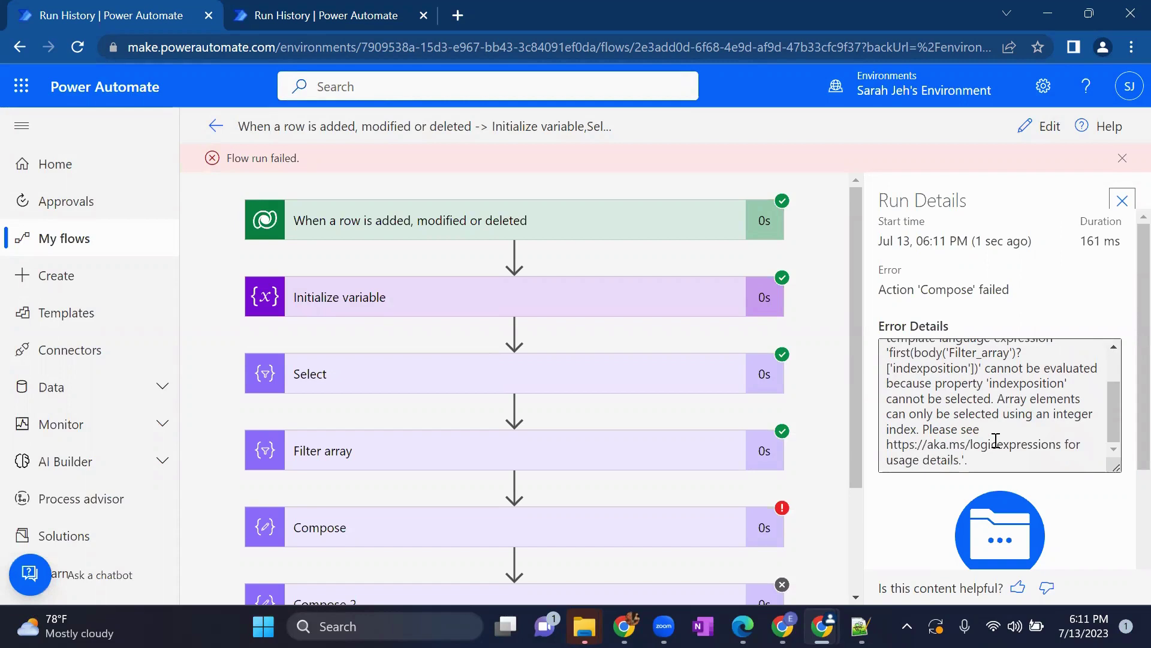
pyautogui.click(1122, 201)
pyautogui.scroll(-2, 663, 365)
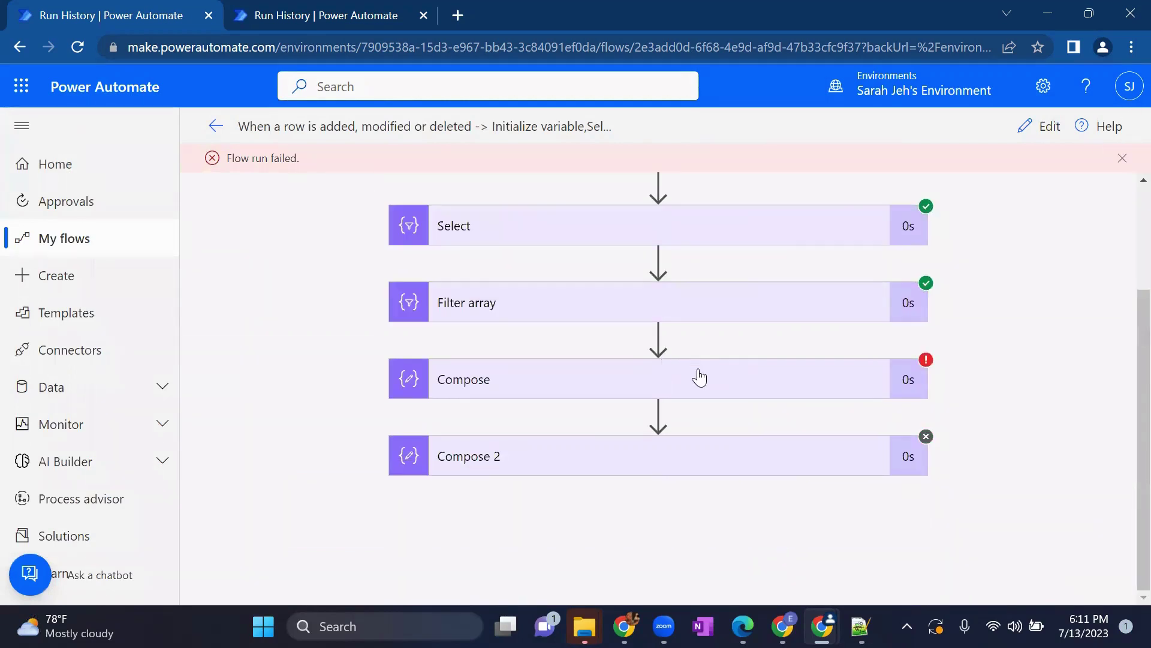
pyautogui.click(687, 392)
pyautogui.scroll(-1, 684, 390)
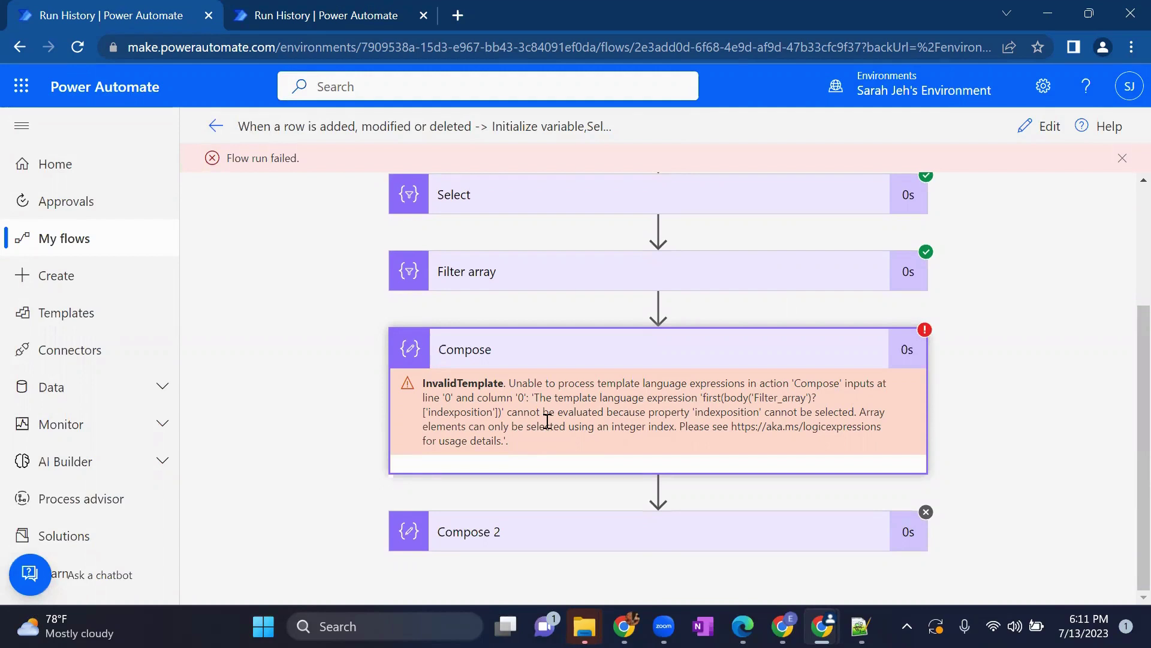
pyautogui.click(1122, 159)
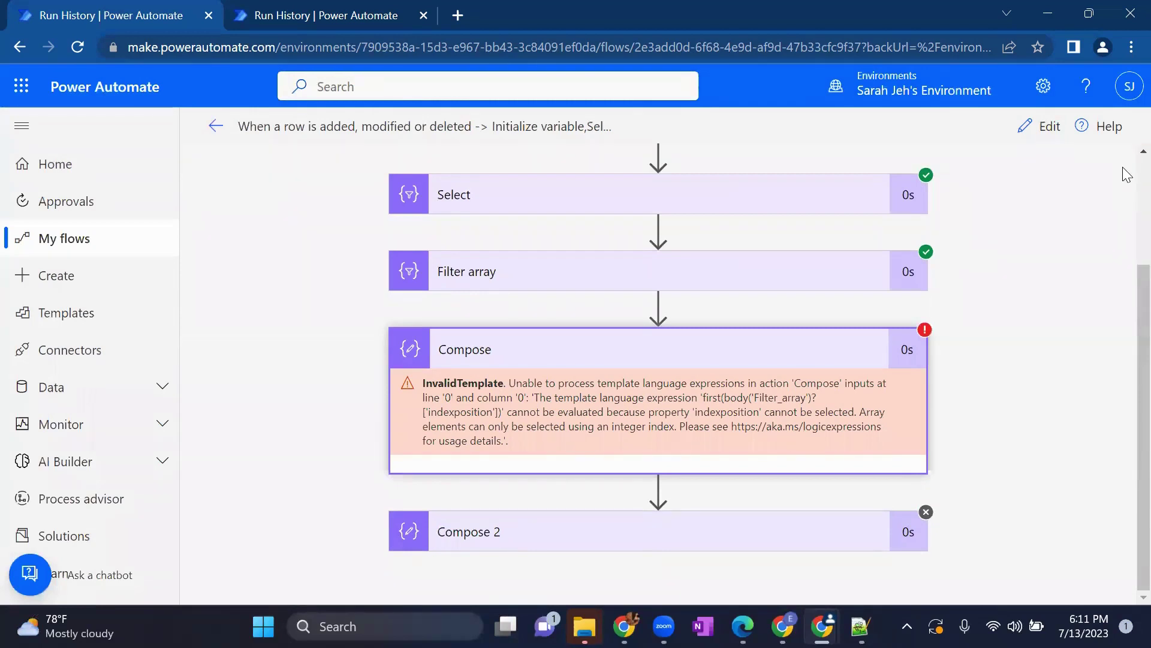
# Step: Reopen the flow for editing and add an Apply to each control between the Filter array and Compose actions
pyautogui.click(1039, 125)
pyautogui.scroll(-4, 824, 423)
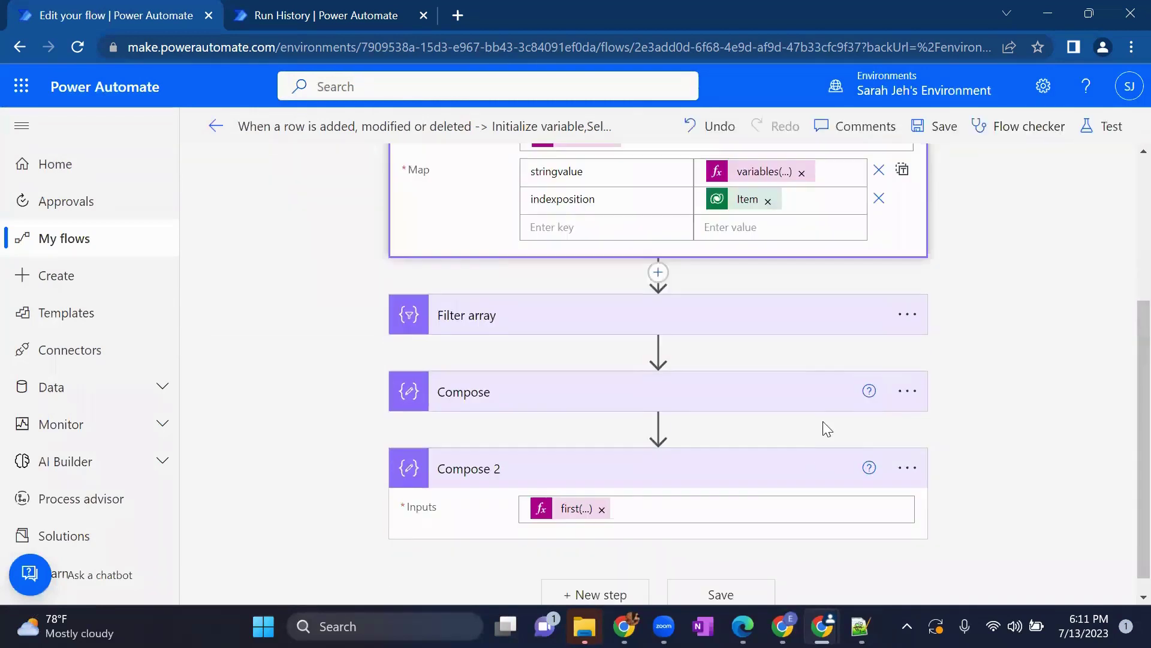
pyautogui.click(659, 349)
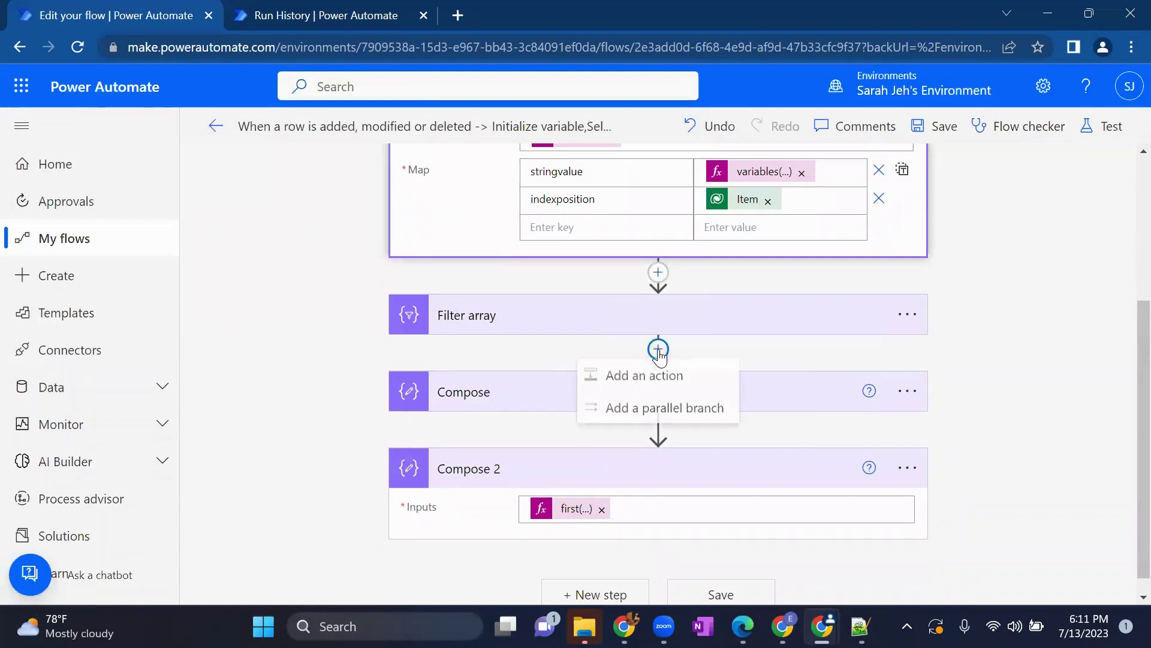
pyautogui.click(628, 377)
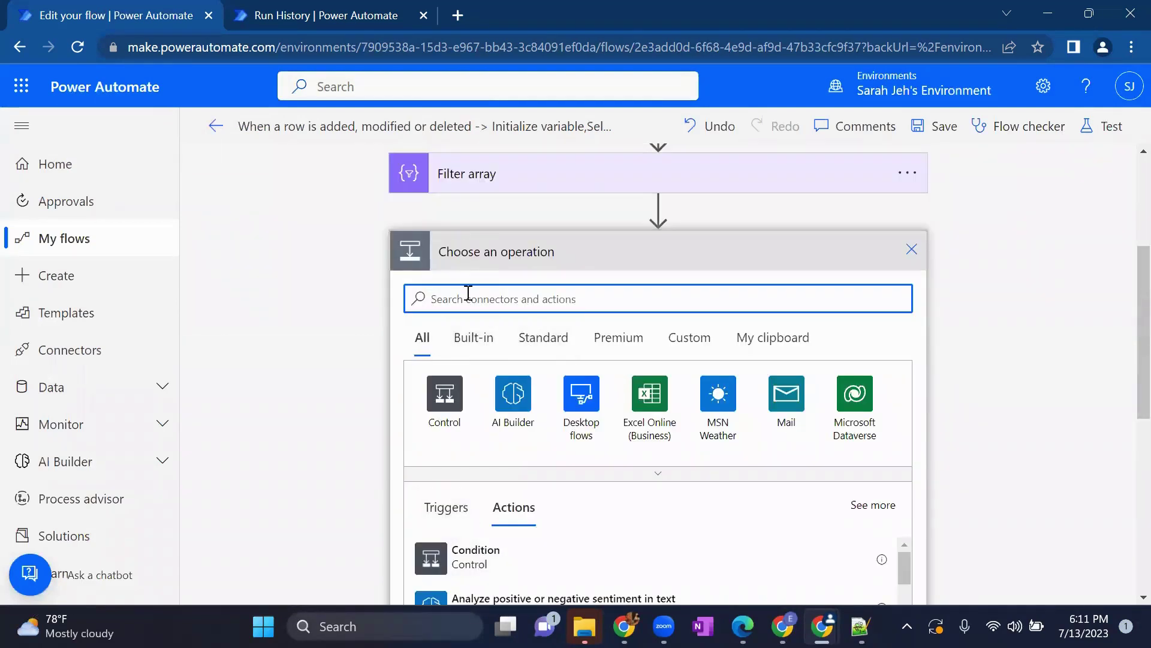
pyautogui.write('appl')
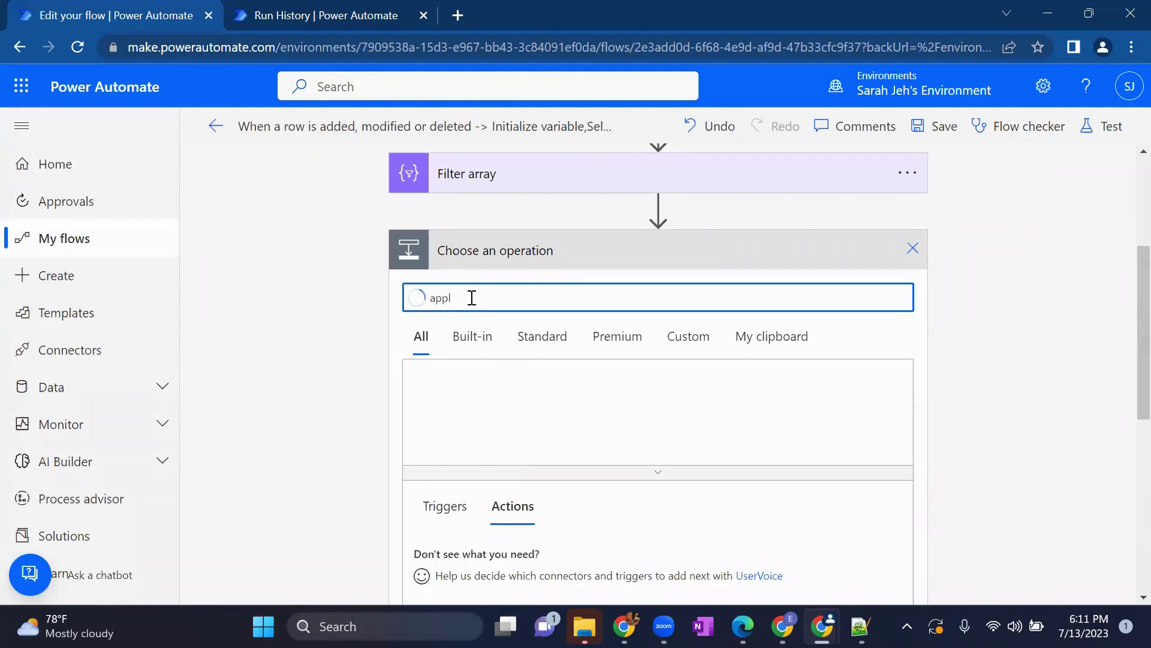
pyautogui.write('y')
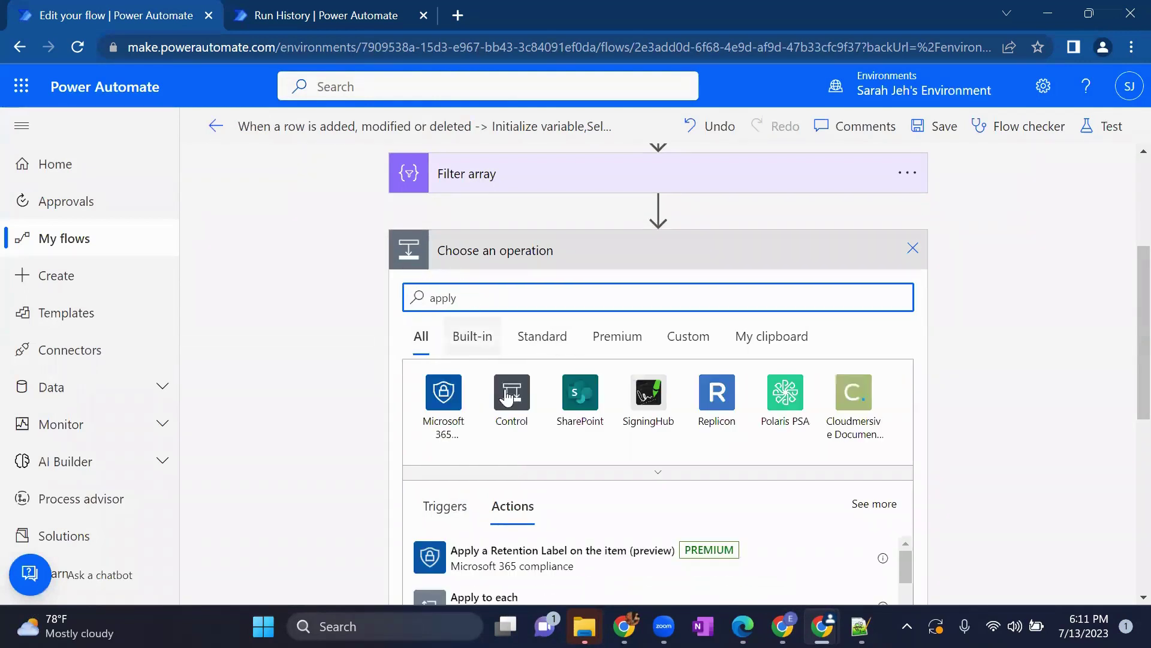
pyautogui.scroll(-1, 514, 547)
pyautogui.click(524, 552)
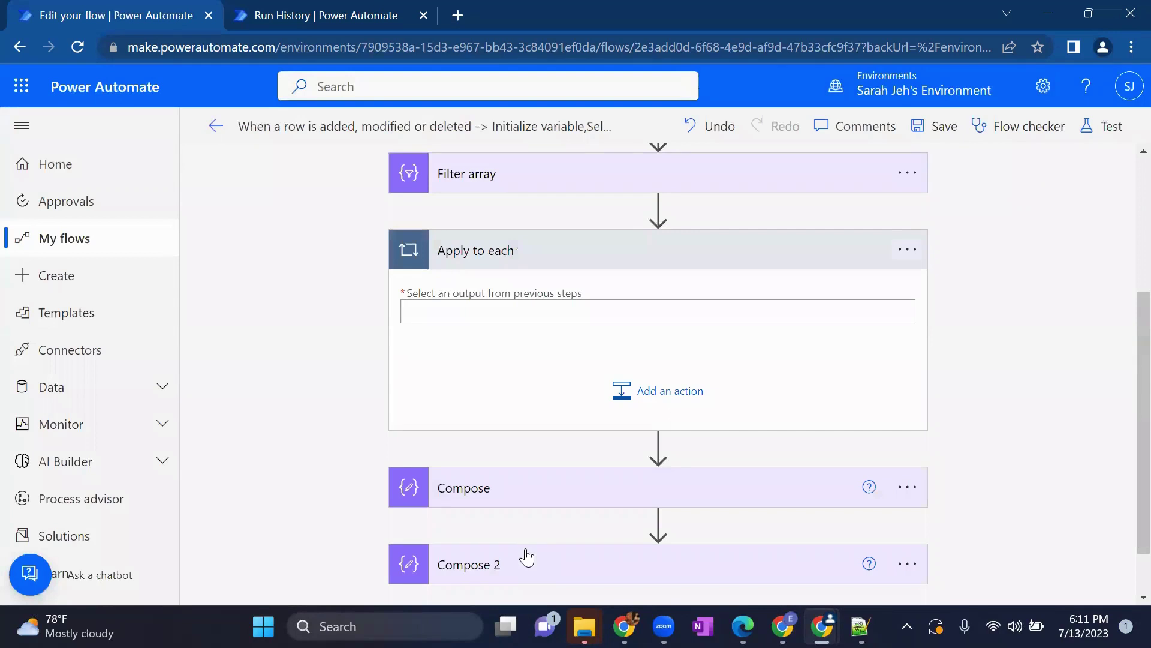
# Step: Set the Apply to each input to the Filter array's Body output and move the first Compose action into the loop
pyautogui.click(562, 308)
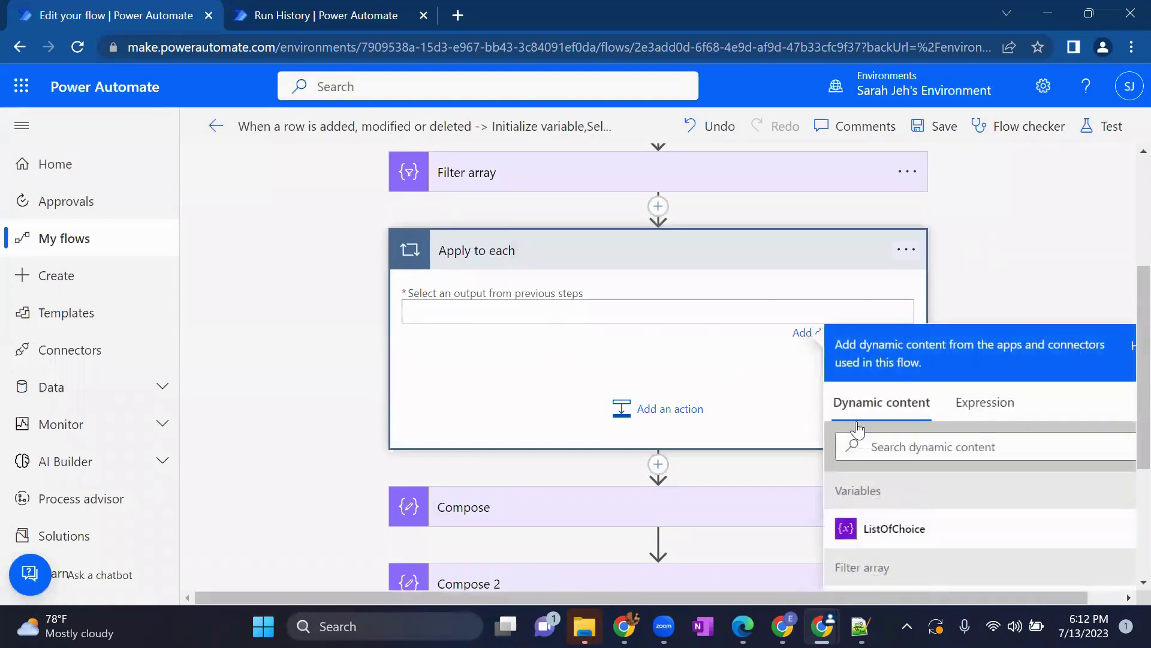
pyautogui.scroll(-2, 719, 390)
pyautogui.click(920, 512)
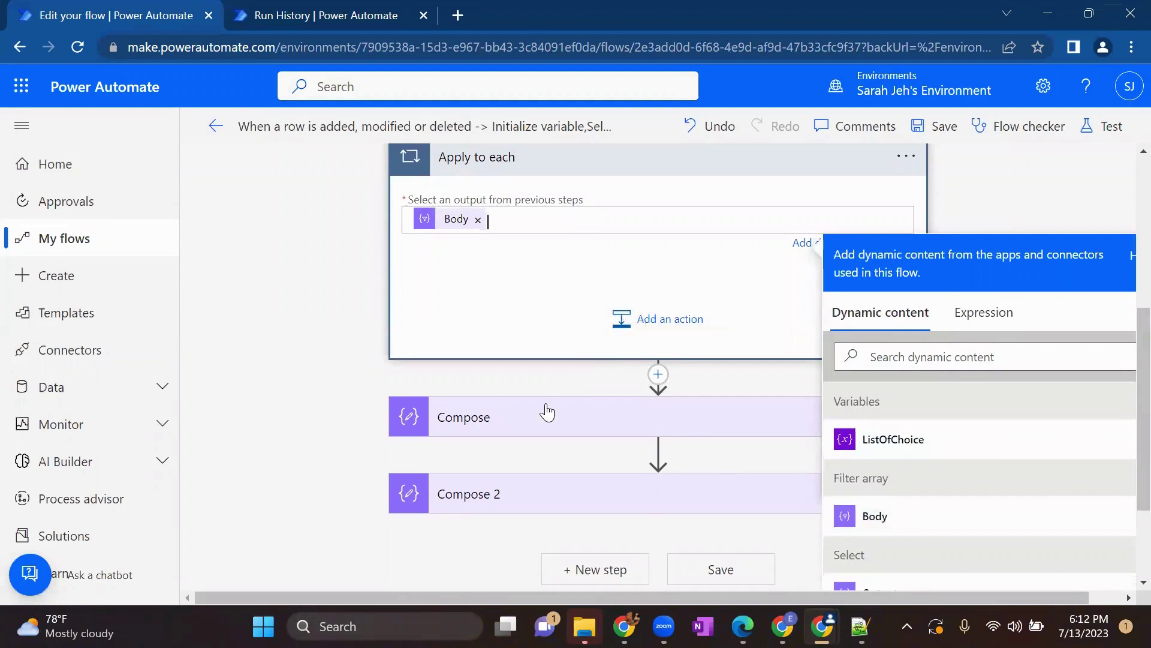
pyautogui.moveTo(545, 412); pyautogui.dragTo(571, 291)
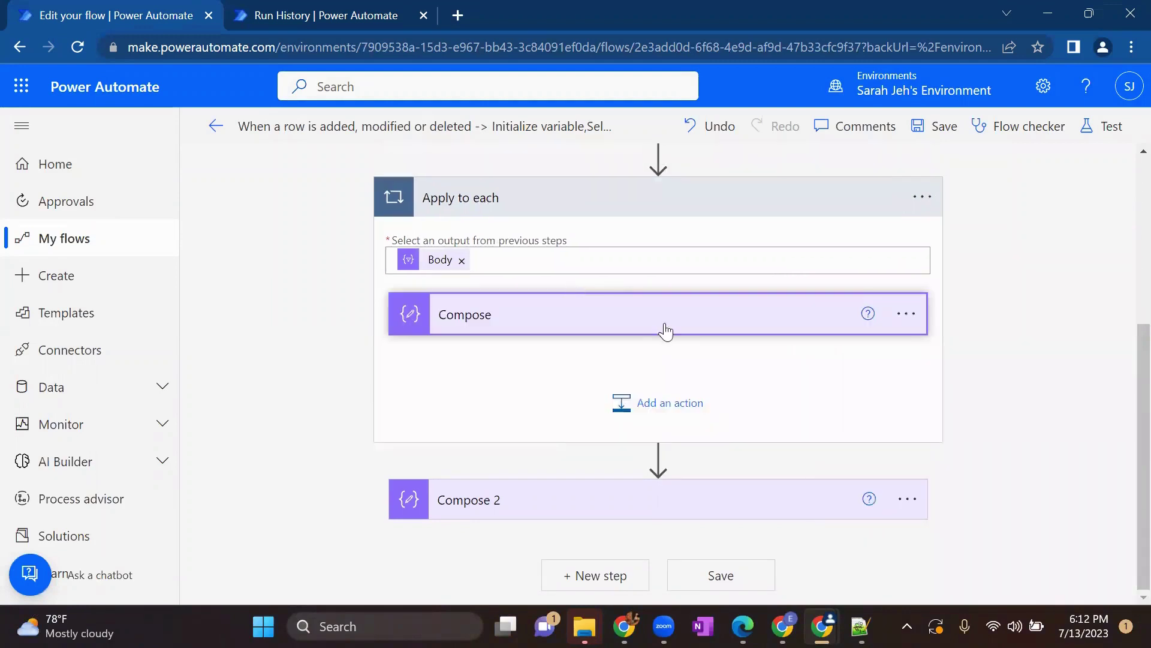
# Step: Replace the Inputs of the Compose action inside the loop with the expression first(body('Filter_array')?['indexposition'])
pyautogui.click(633, 329)
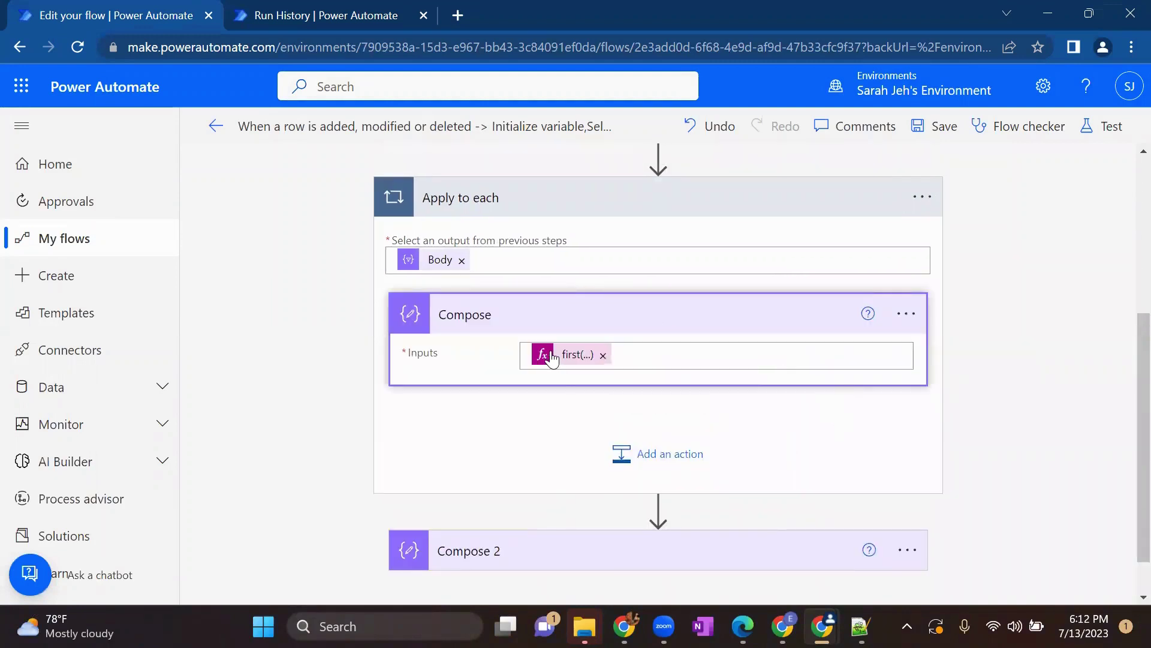
pyautogui.click(604, 357)
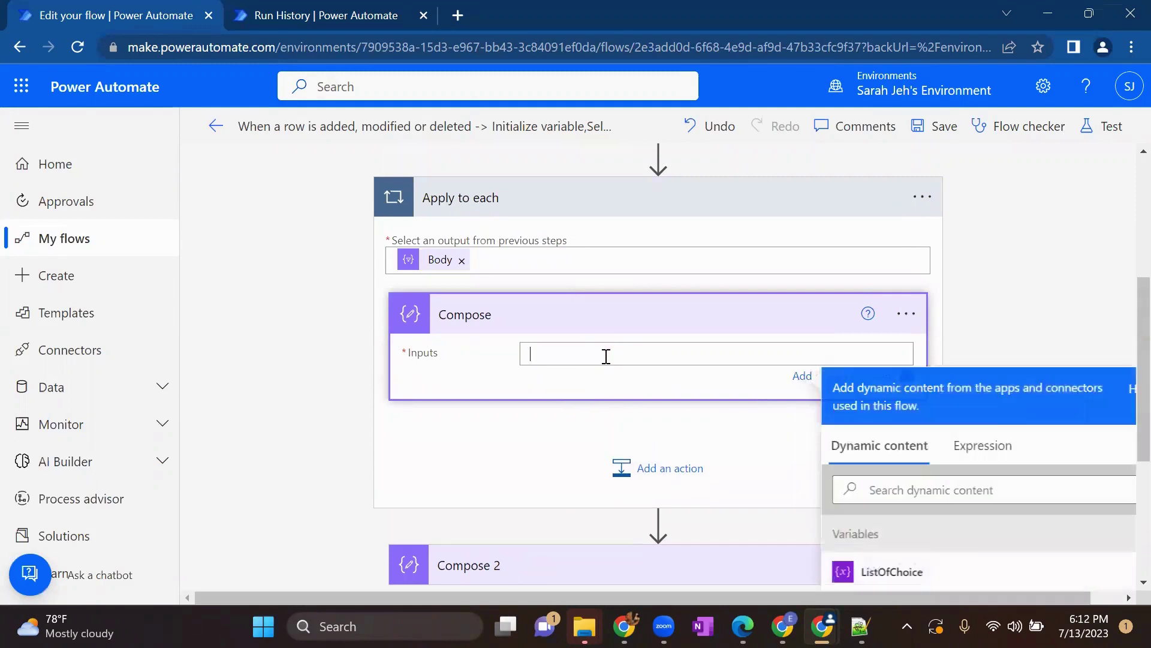
pyautogui.click(980, 447)
pyautogui.write('fir')
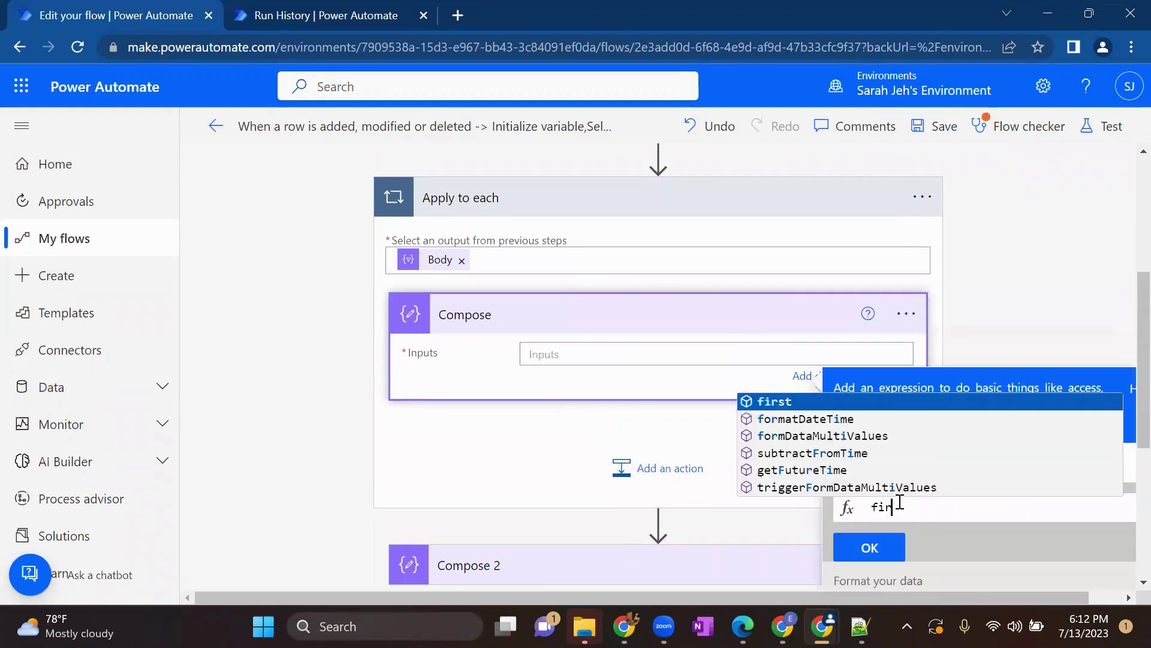
pyautogui.write('st(')
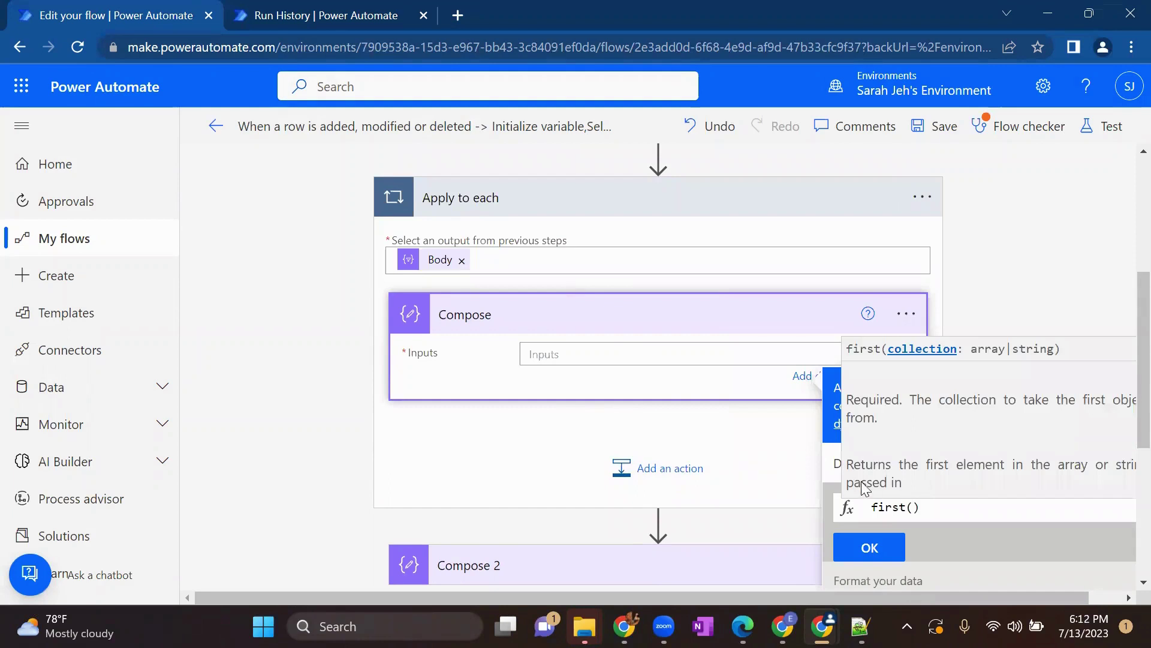
pyautogui.click(832, 462)
pyautogui.scroll(-5, 947, 542)
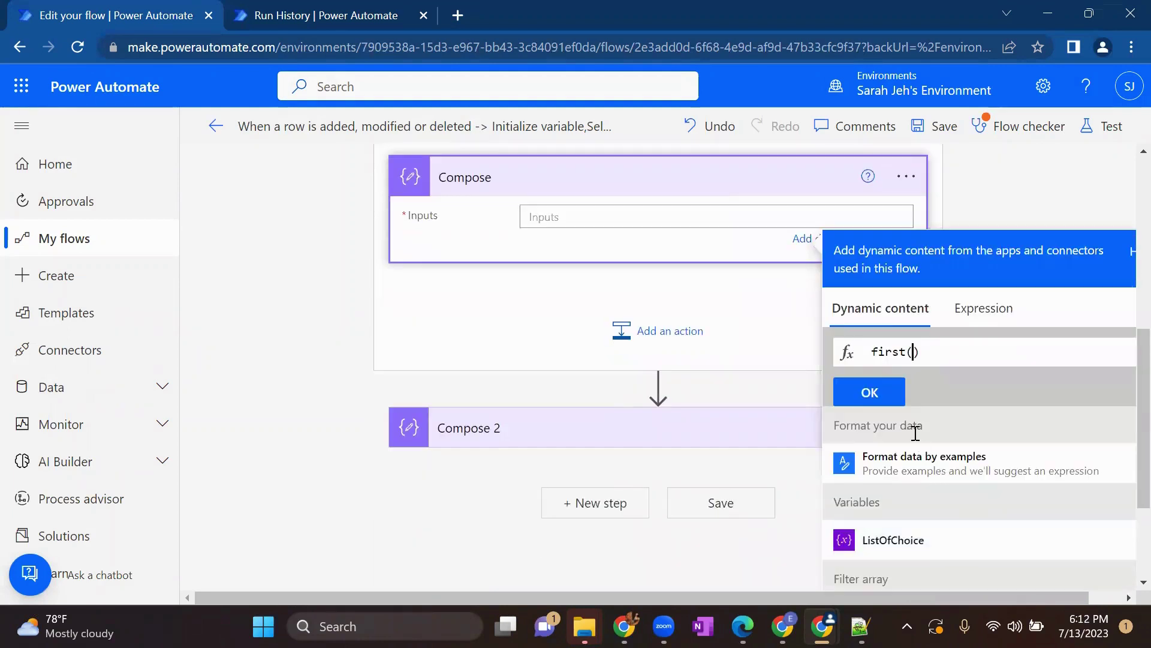
pyautogui.click(927, 557)
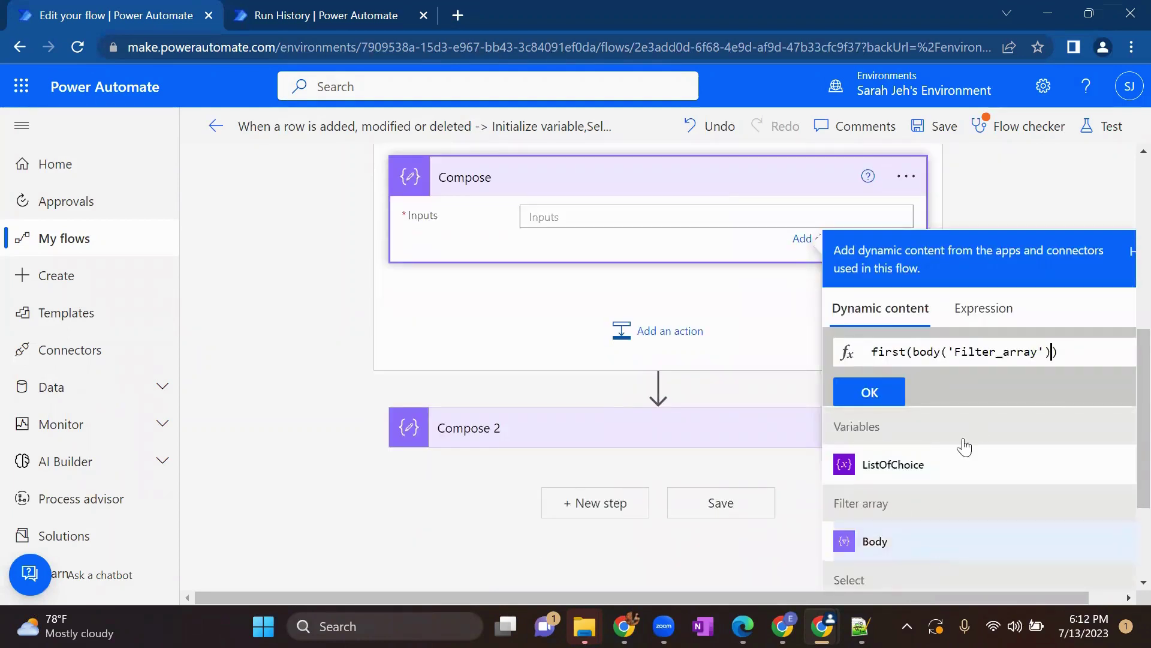
pyautogui.write("?['index")
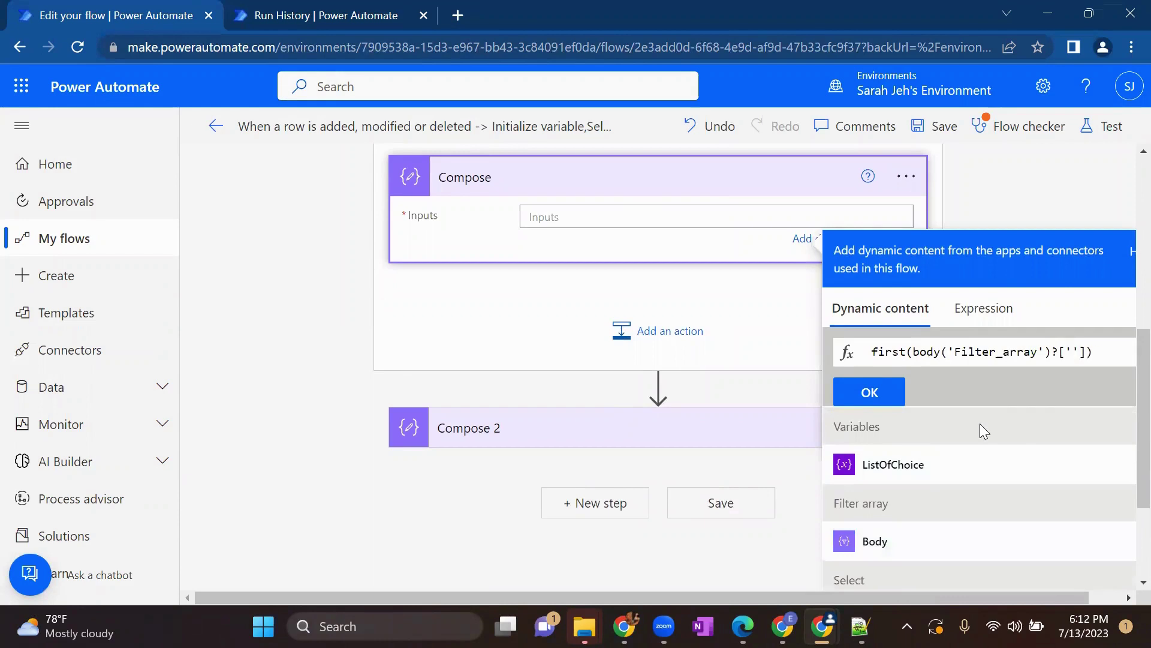
pyautogui.write('position')
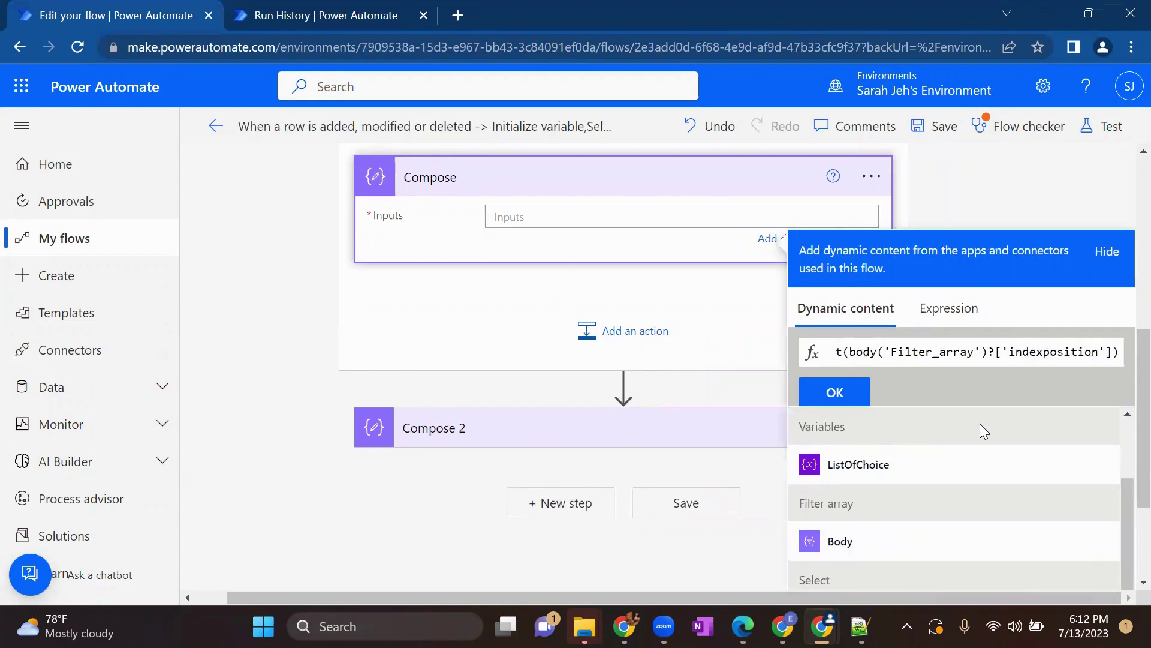
pyautogui.click(864, 394)
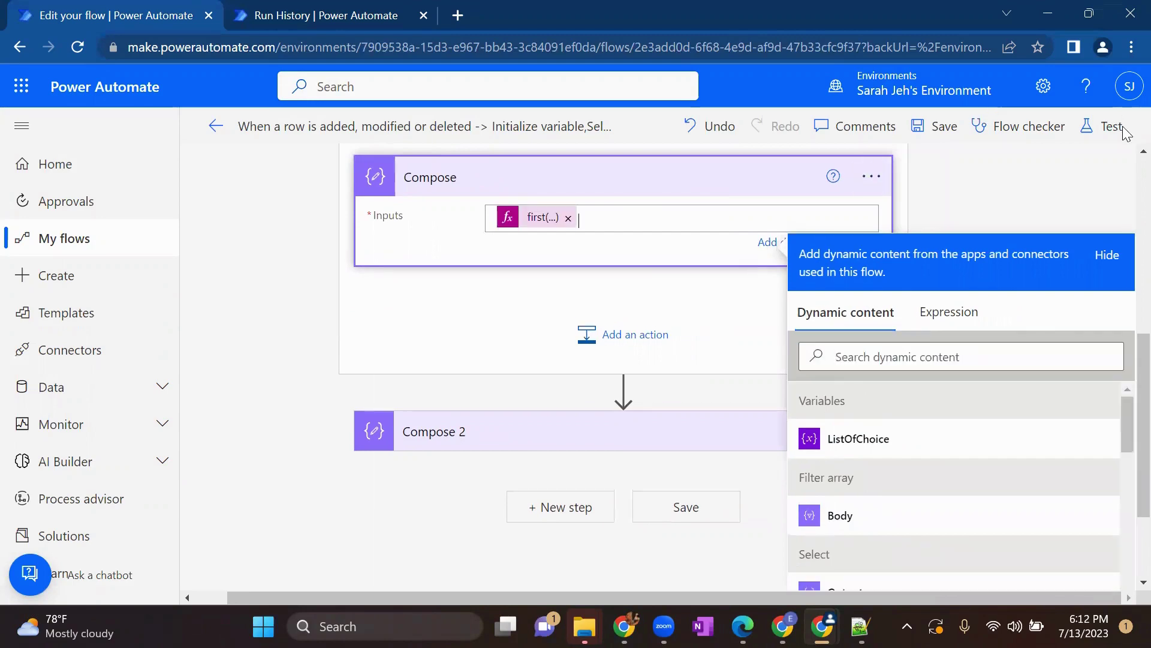
# Step: Save and test the flow automatically with a recent succeeded trigger run, and examine the Compose error inside the Apply to each loop
pyautogui.click(1111, 127)
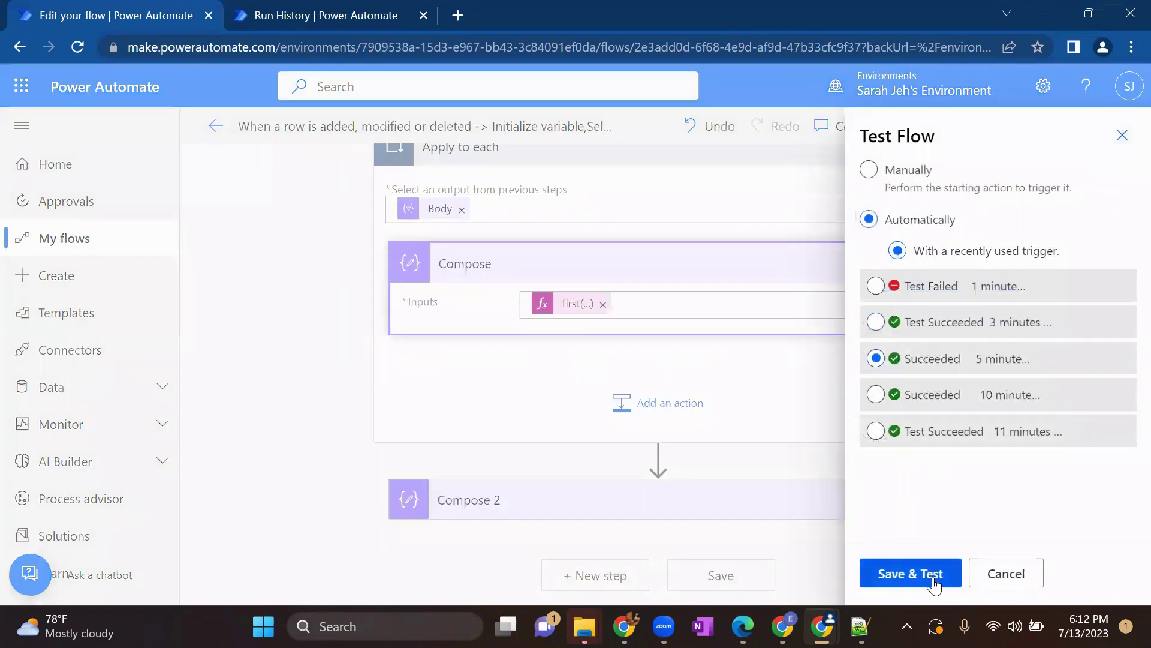
pyautogui.click(910, 573)
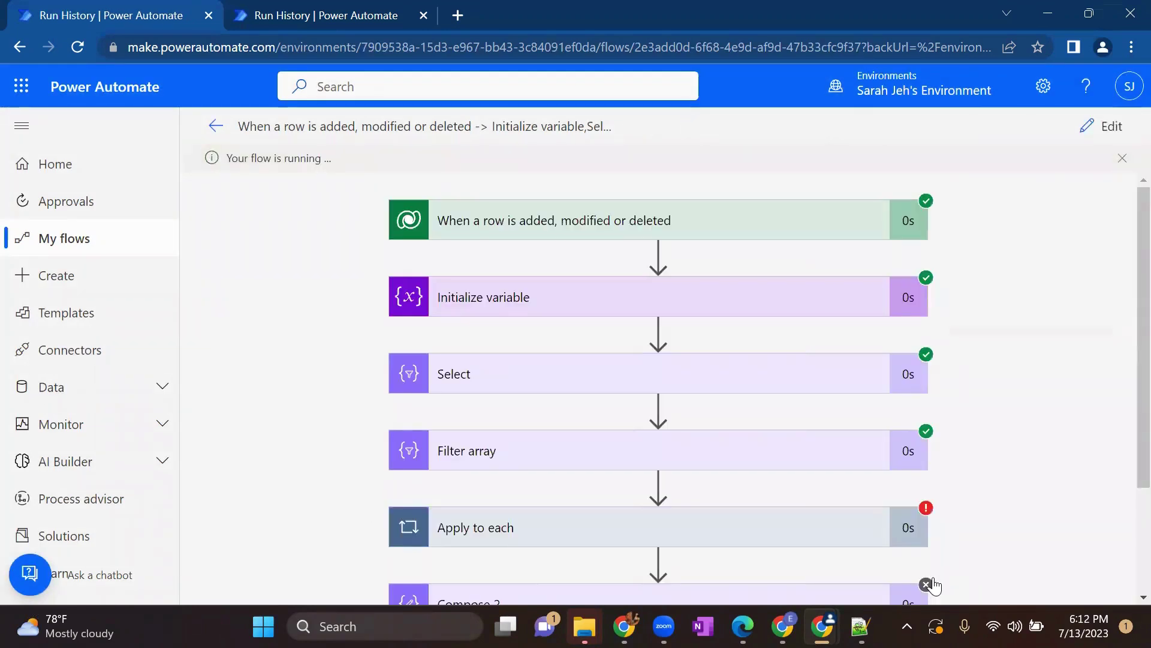
pyautogui.scroll(-2, 852, 439)
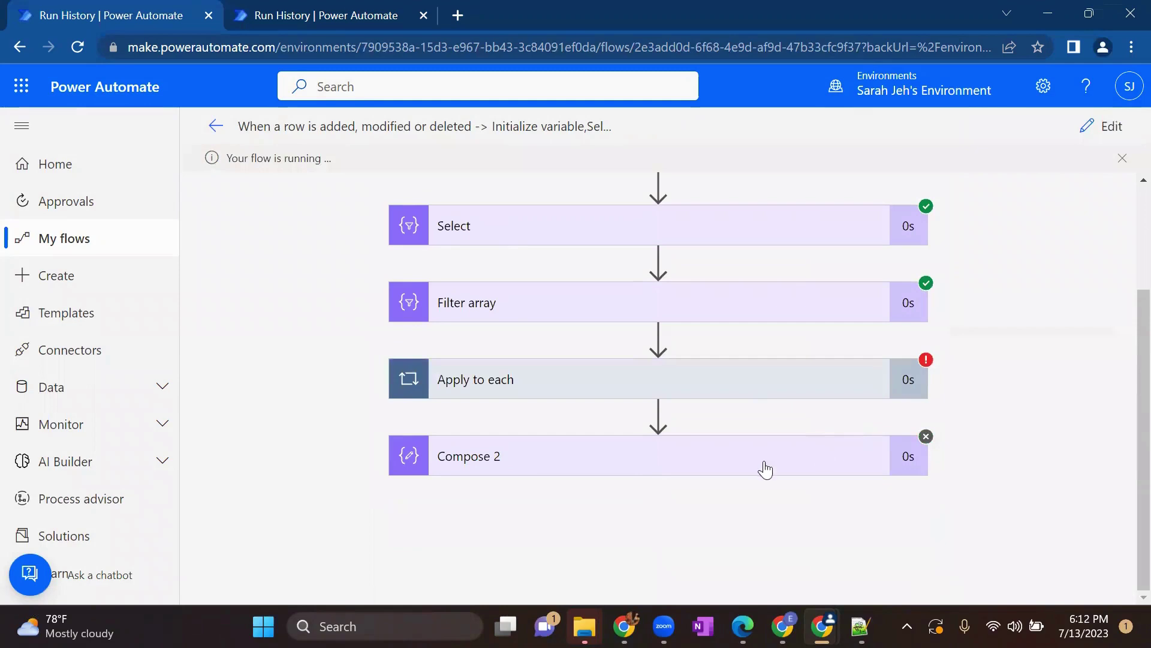
pyautogui.click(759, 382)
pyautogui.click(705, 439)
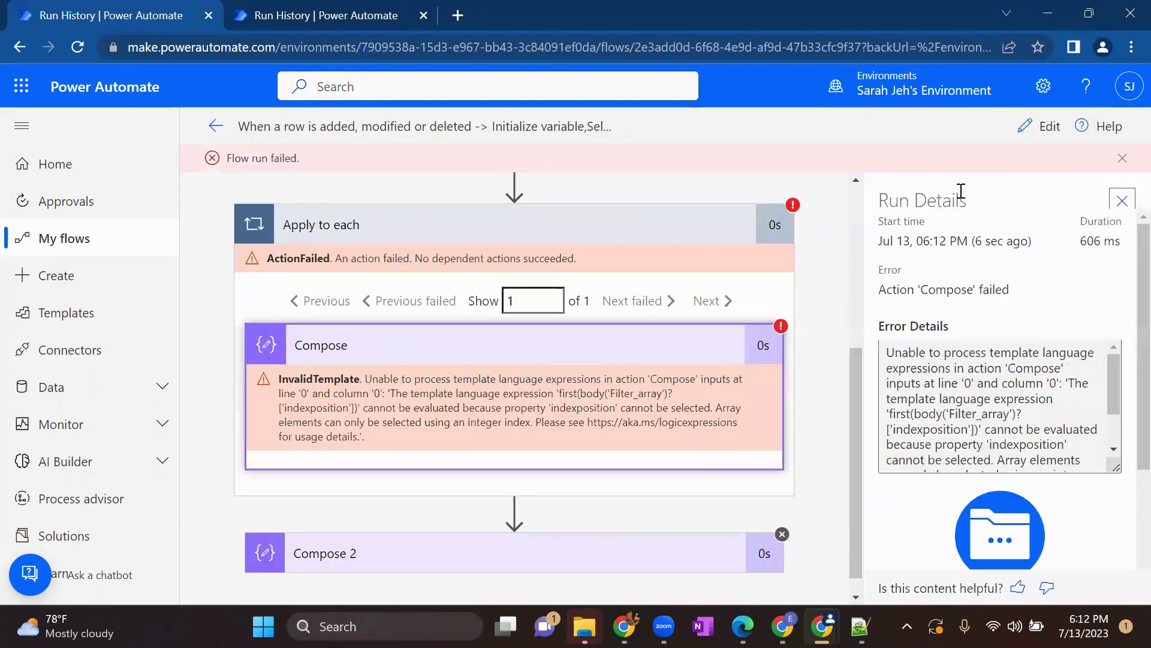
# Step: Return to editing the flow and add a Microsoft Dataverse List rows action directly after the trigger
pyautogui.click(1038, 131)
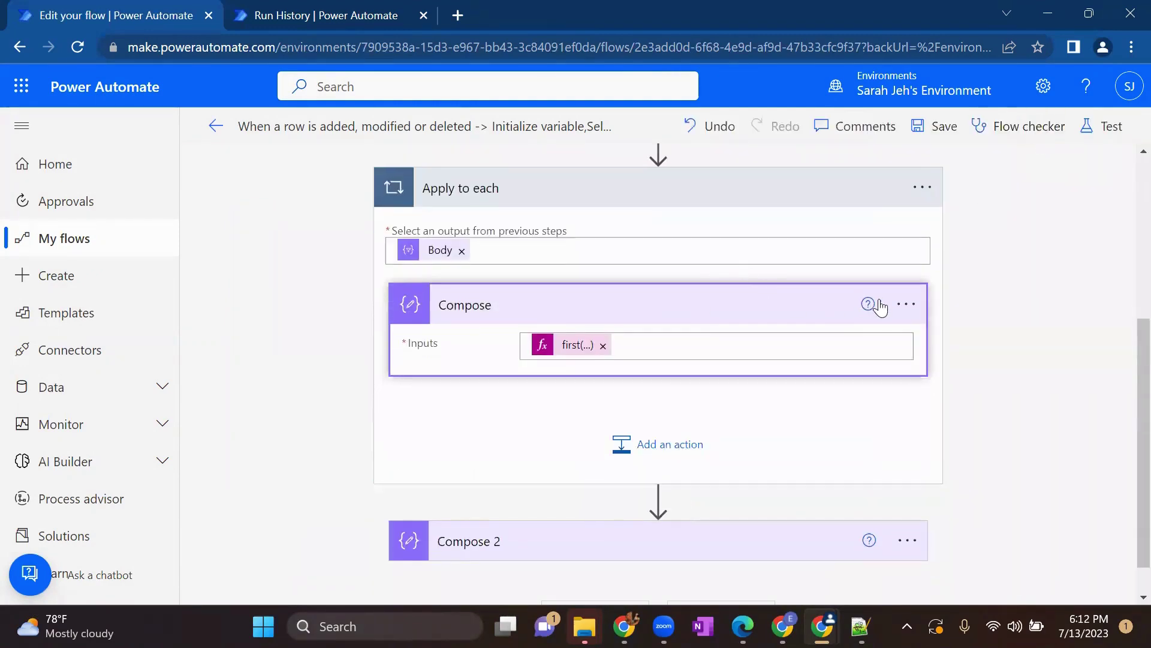
pyautogui.scroll(-3, 738, 401)
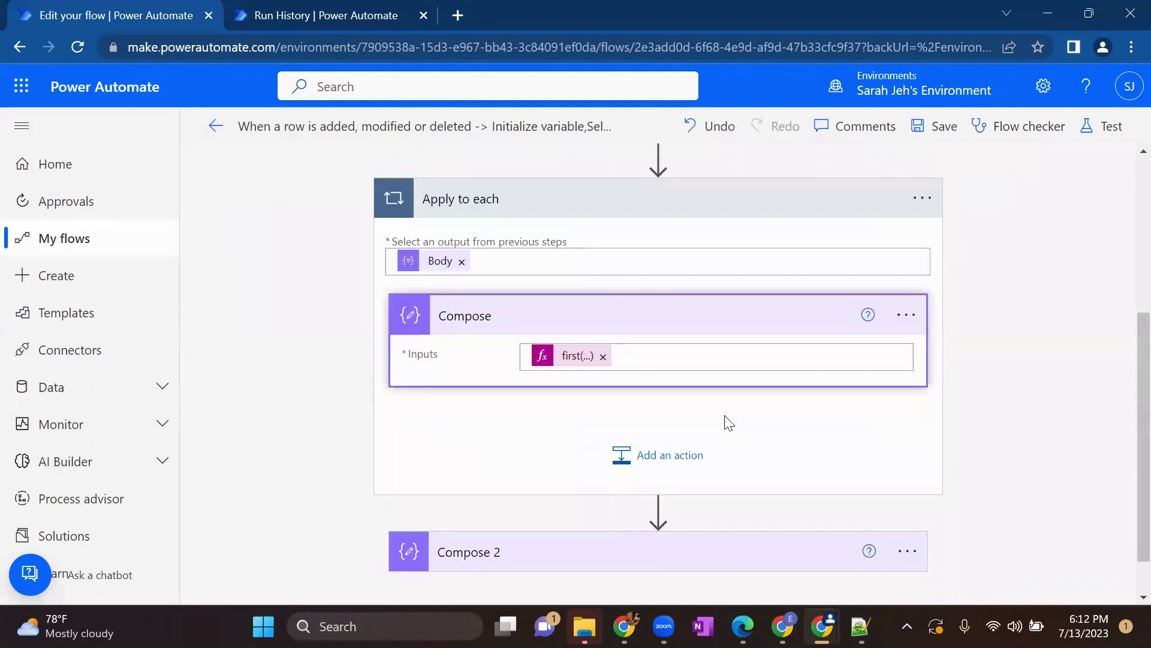
pyautogui.scroll(4, 800, 334)
pyautogui.scroll(-1, 802, 337)
pyautogui.scroll(2, 802, 336)
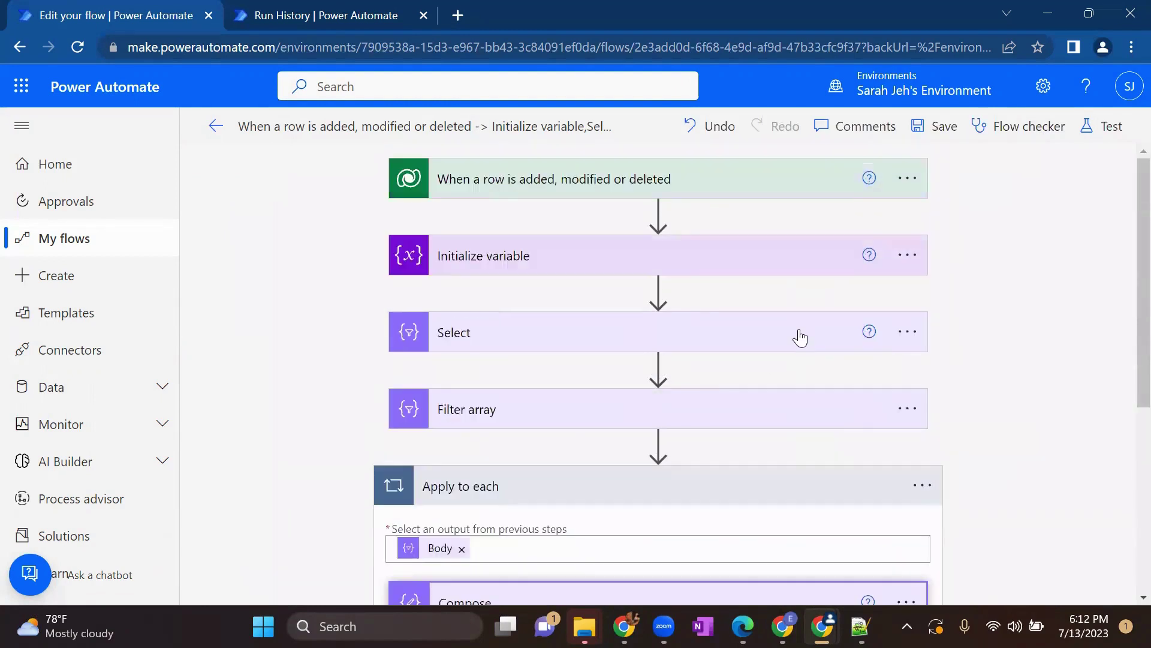
pyautogui.click(657, 213)
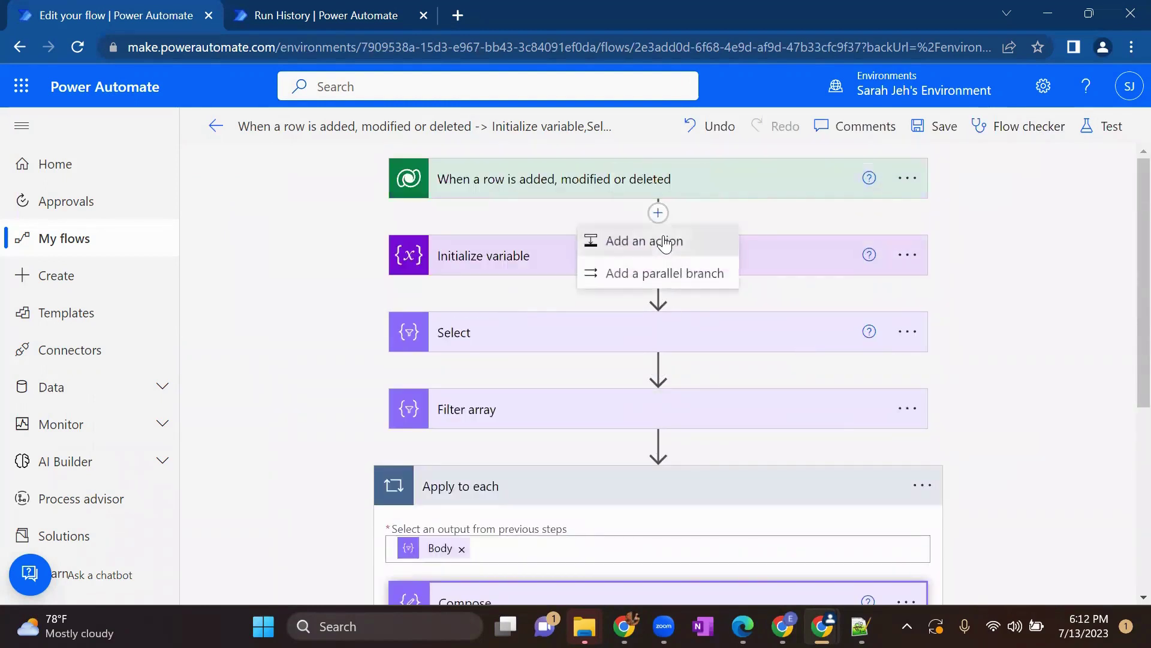
pyautogui.click(662, 239)
pyautogui.write('List rows')
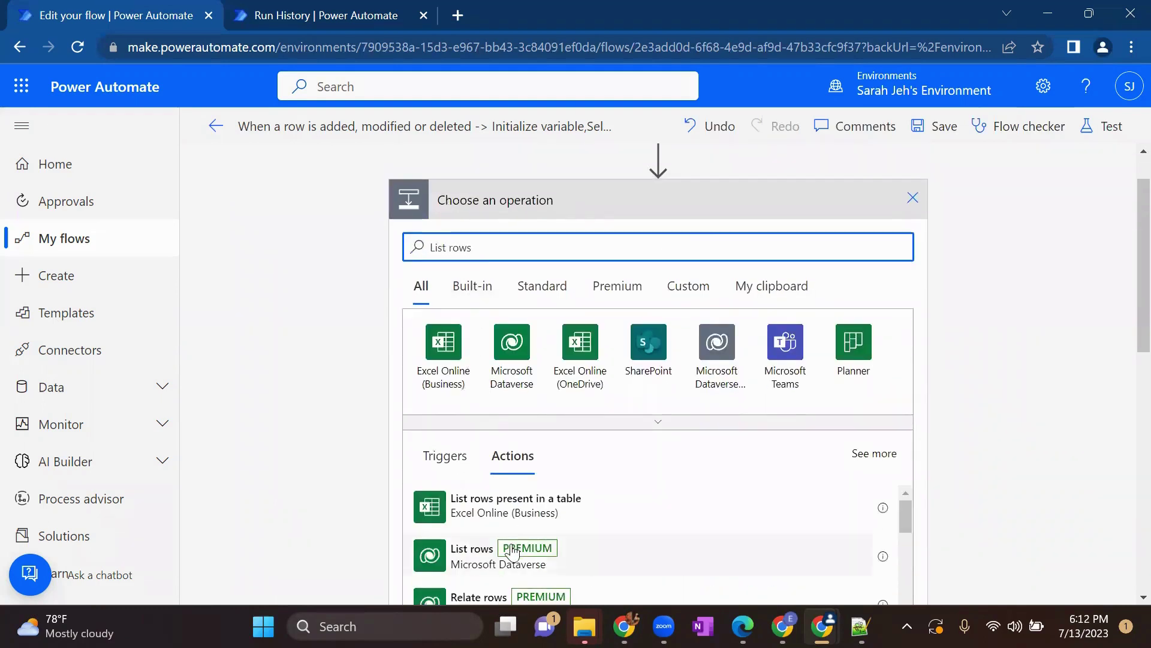
pyautogui.click(494, 555)
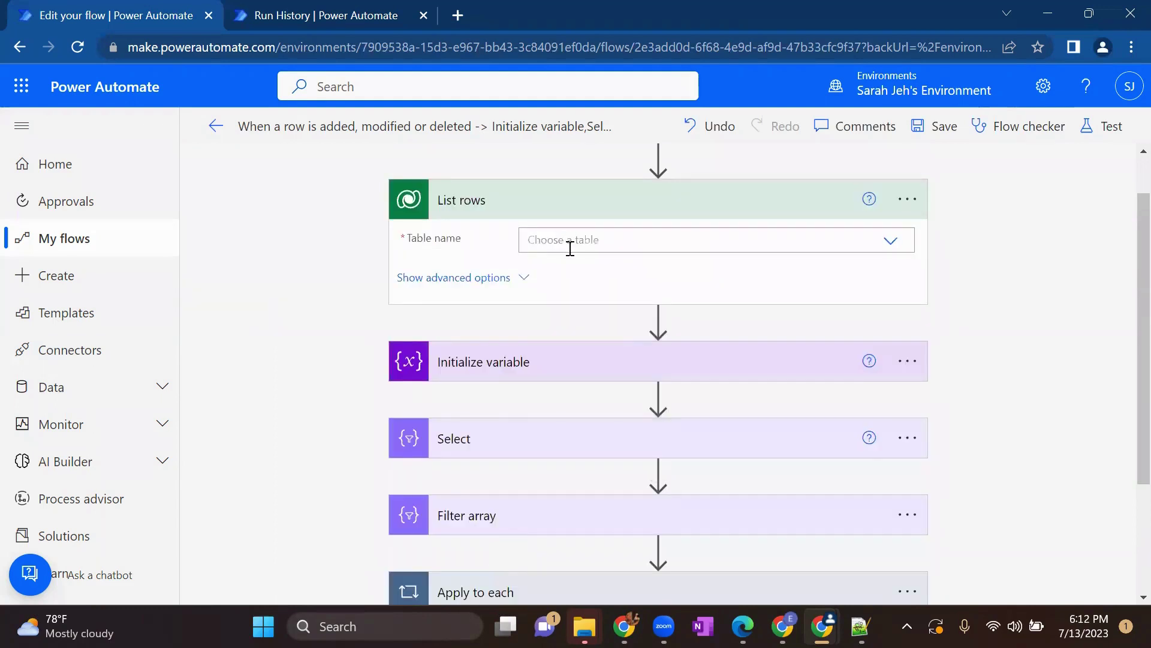
# Step: Set the List rows action's table name to Employees
pyautogui.click(570, 249)
pyautogui.write('Emplo')
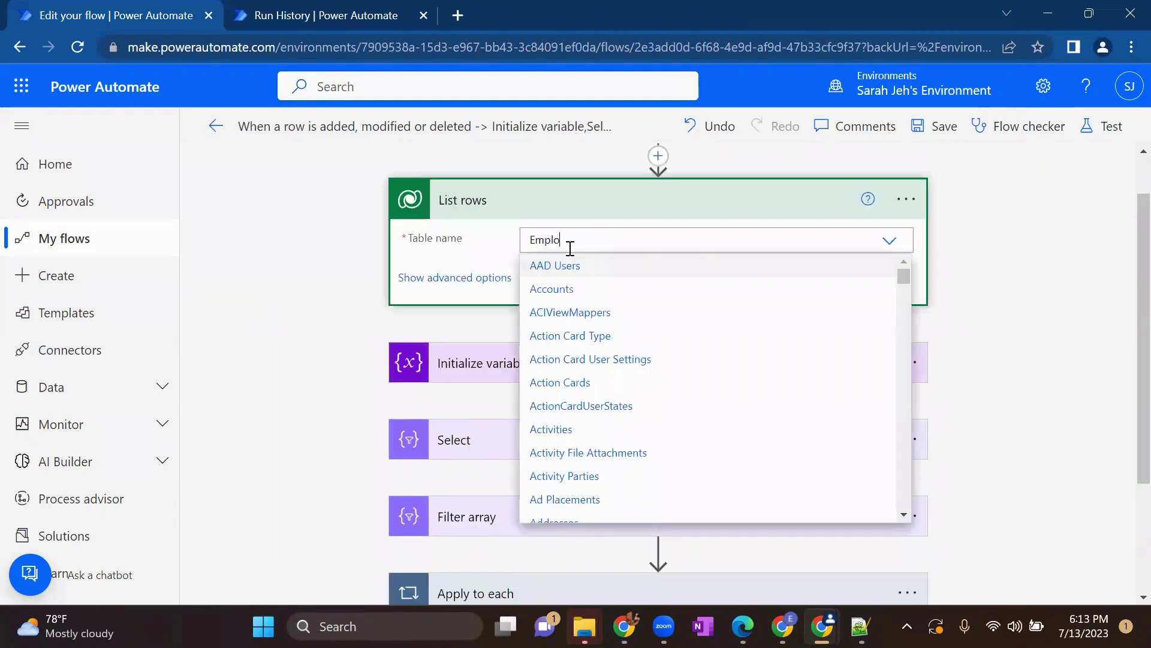
pyautogui.write('yees')
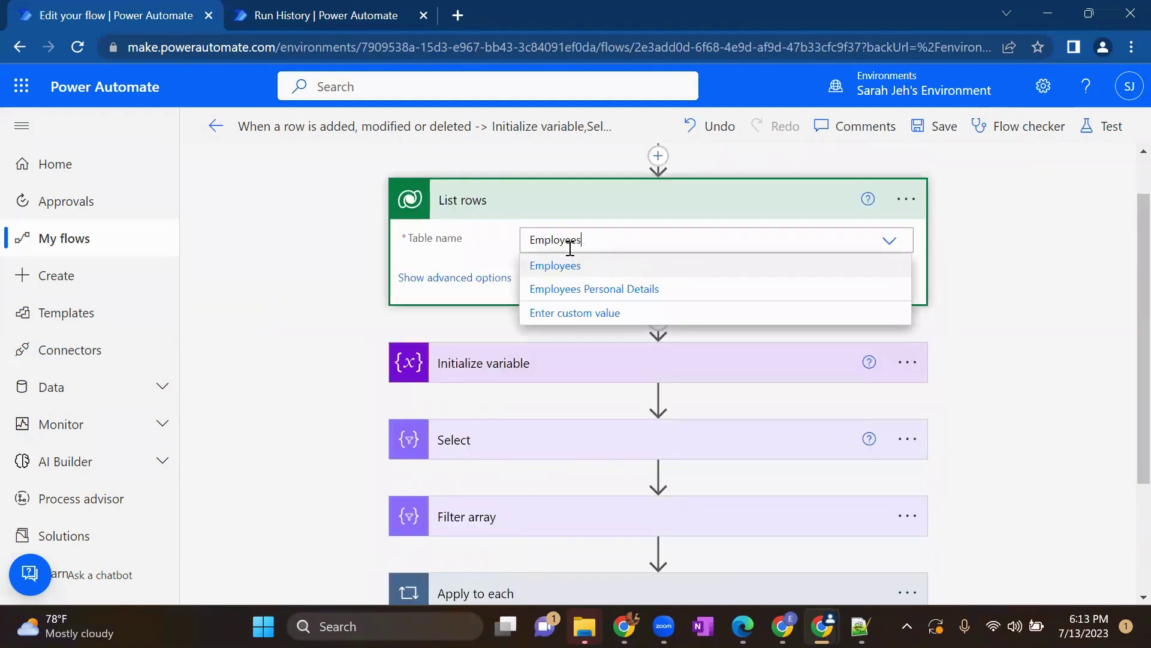
pyautogui.click(586, 276)
# Step: Expand the Filter array action and remove the triggerOutputs() expression from its comparison value
pyautogui.scroll(-1, 549, 378)
pyautogui.scroll(-1, 554, 386)
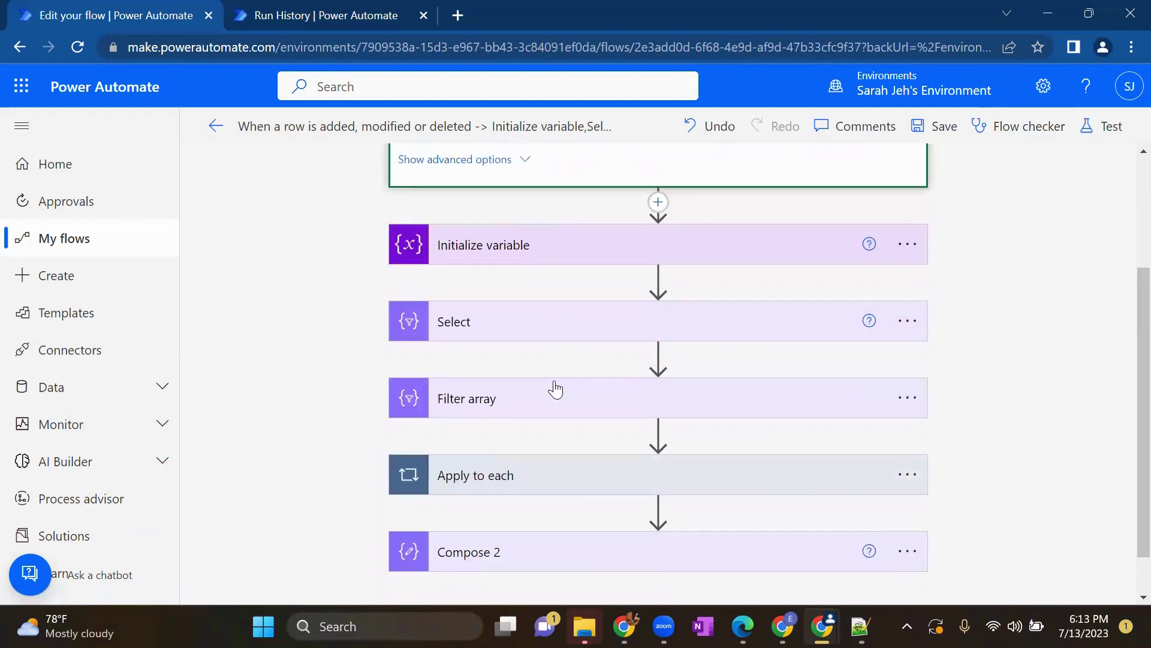
pyautogui.click(552, 385)
pyautogui.scroll(-2, 553, 378)
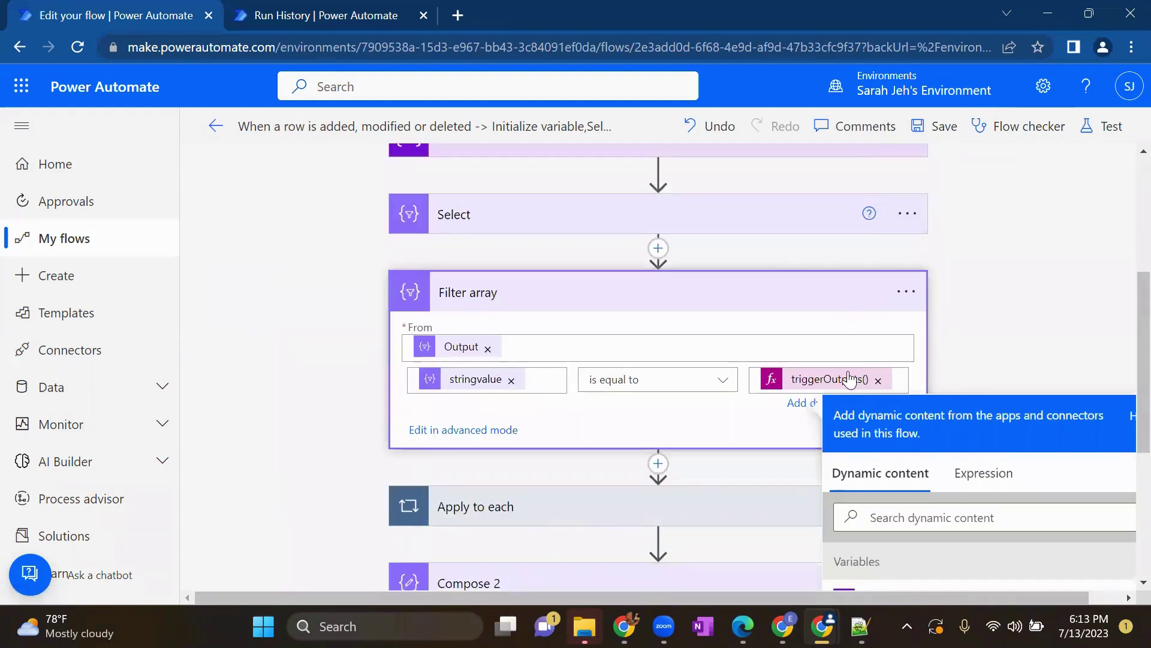
pyautogui.click(878, 381)
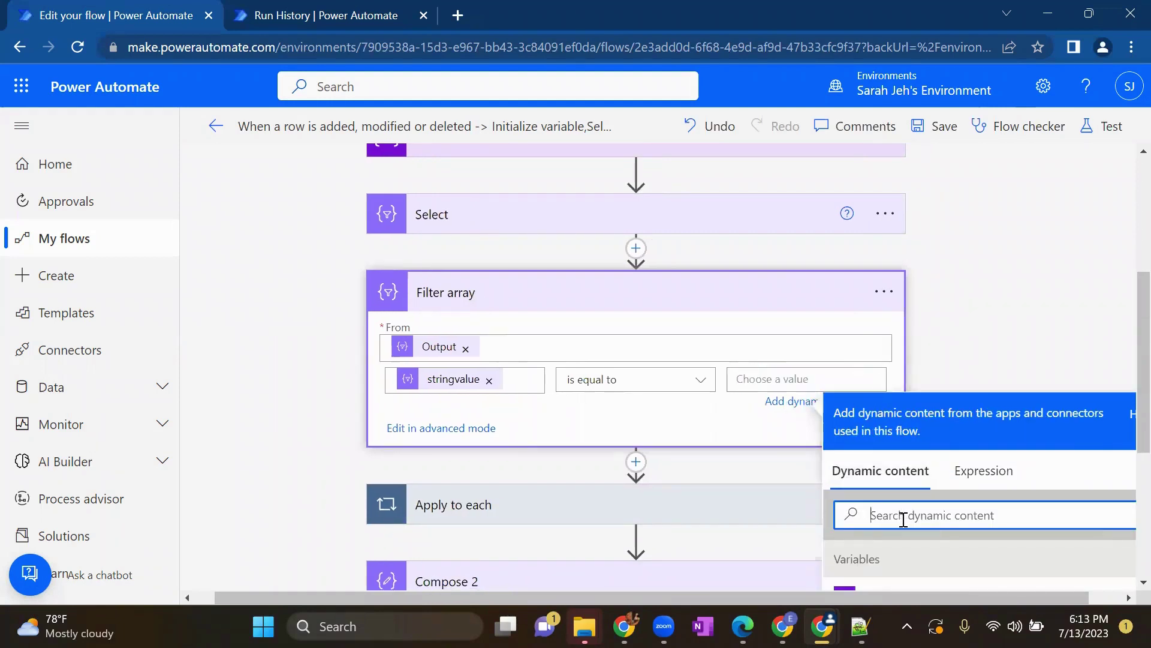
pyautogui.click(637, 249)
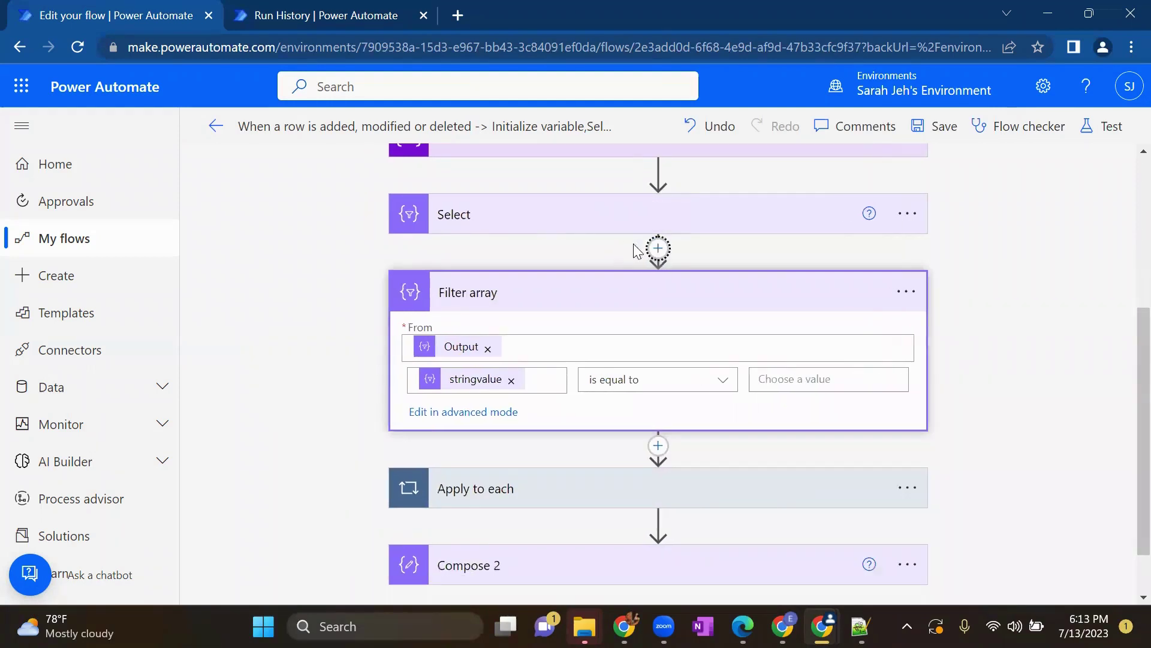
pyautogui.click(658, 248)
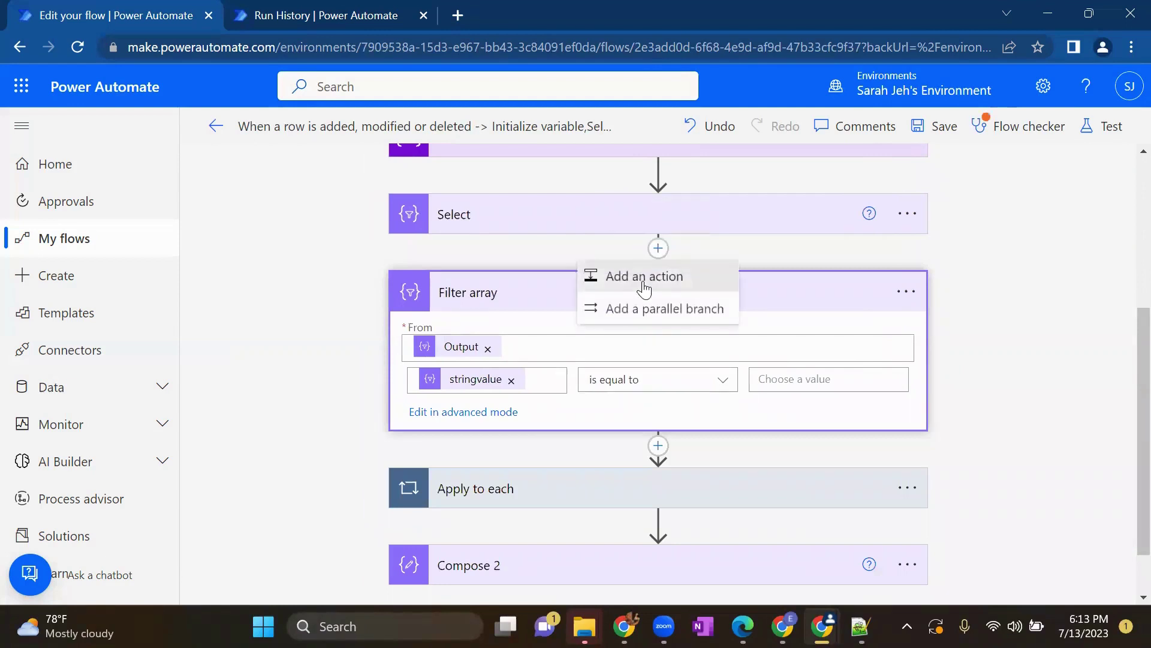
pyautogui.click(645, 287)
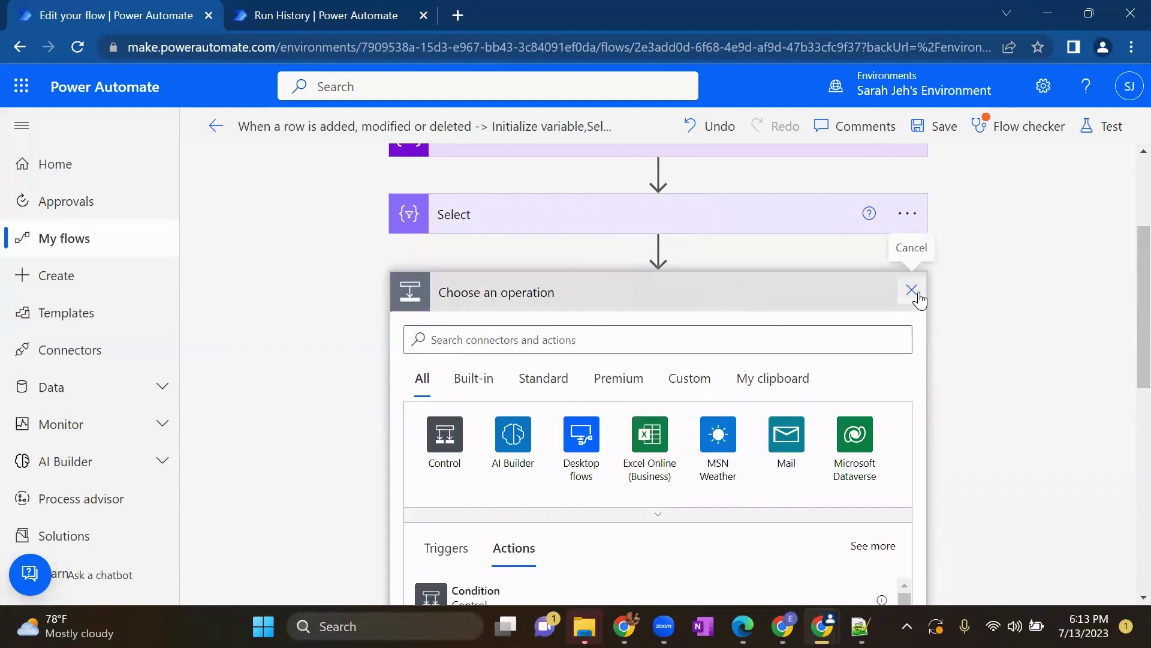
pyautogui.click(912, 290)
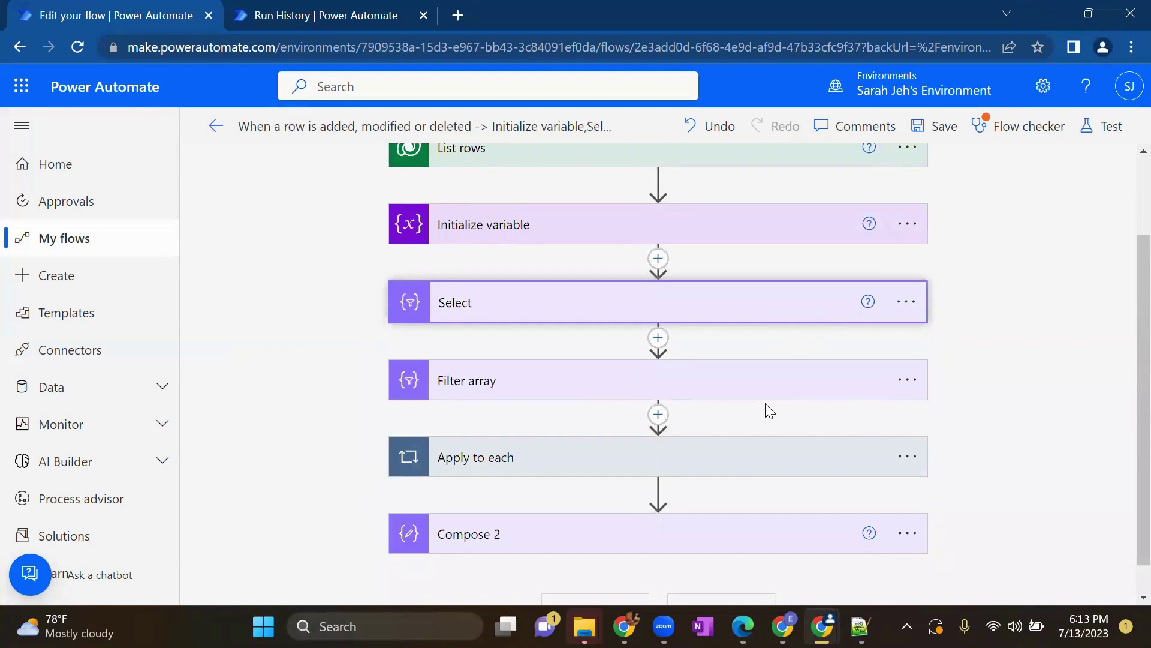
# Step: Set the Filter array's comparison value to the Status field of the List rows action, found by searching for "stat"
pyautogui.click(775, 391)
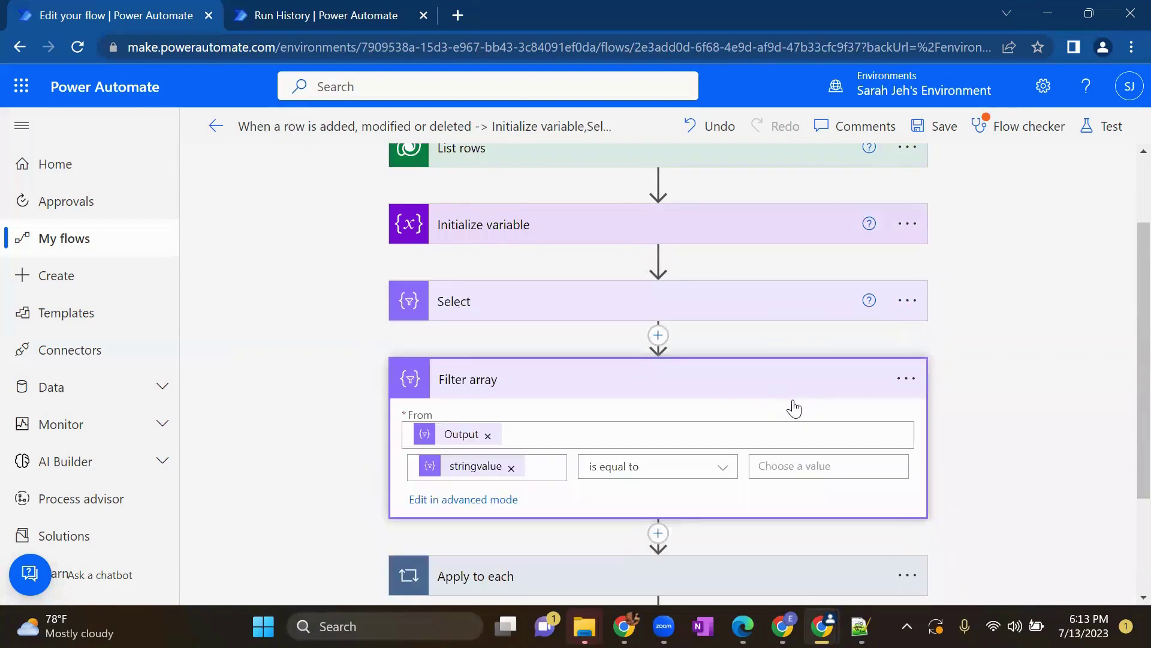
pyautogui.click(824, 468)
pyautogui.scroll(-2, 932, 430)
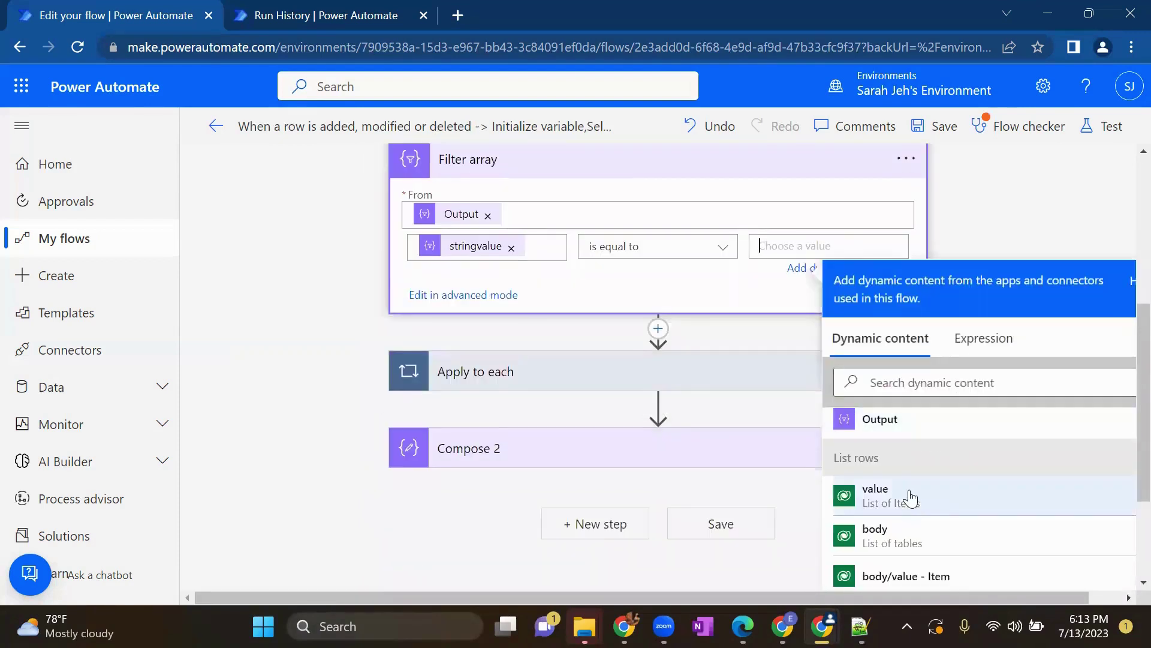
pyautogui.click(936, 376)
pyautogui.write('st')
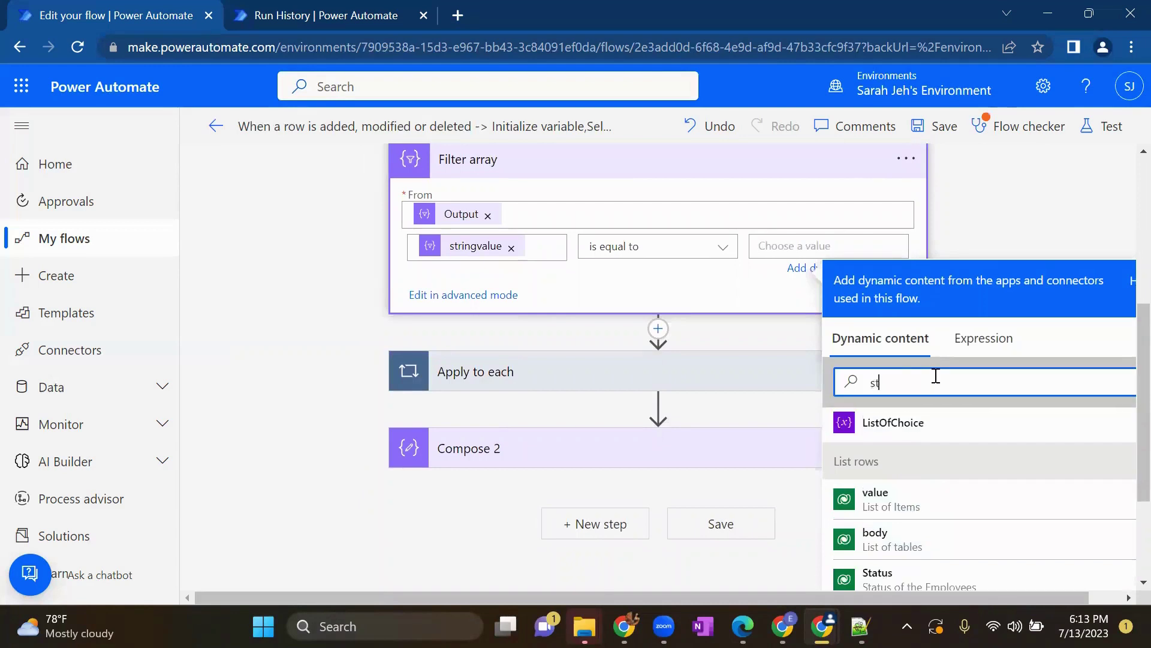
pyautogui.write('at')
pyautogui.click(894, 464)
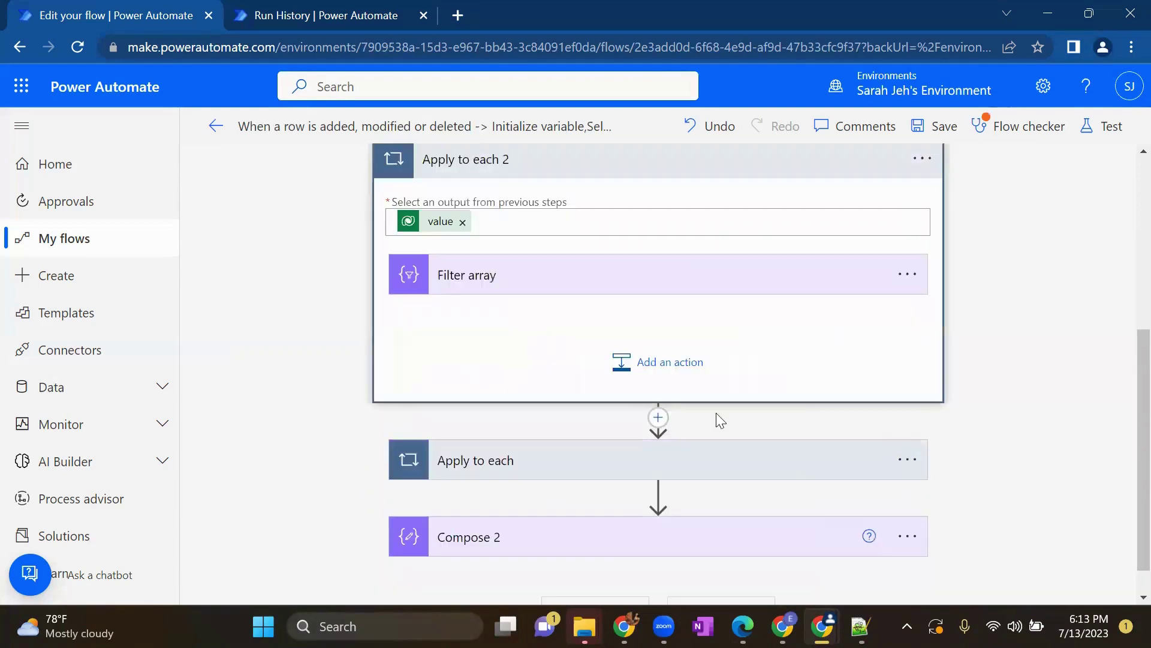
# Step: Remove Status from the Filter array's comparison value and begin the expression items('Apply_to_each')?[''] in its place
pyautogui.scroll(2, 690, 396)
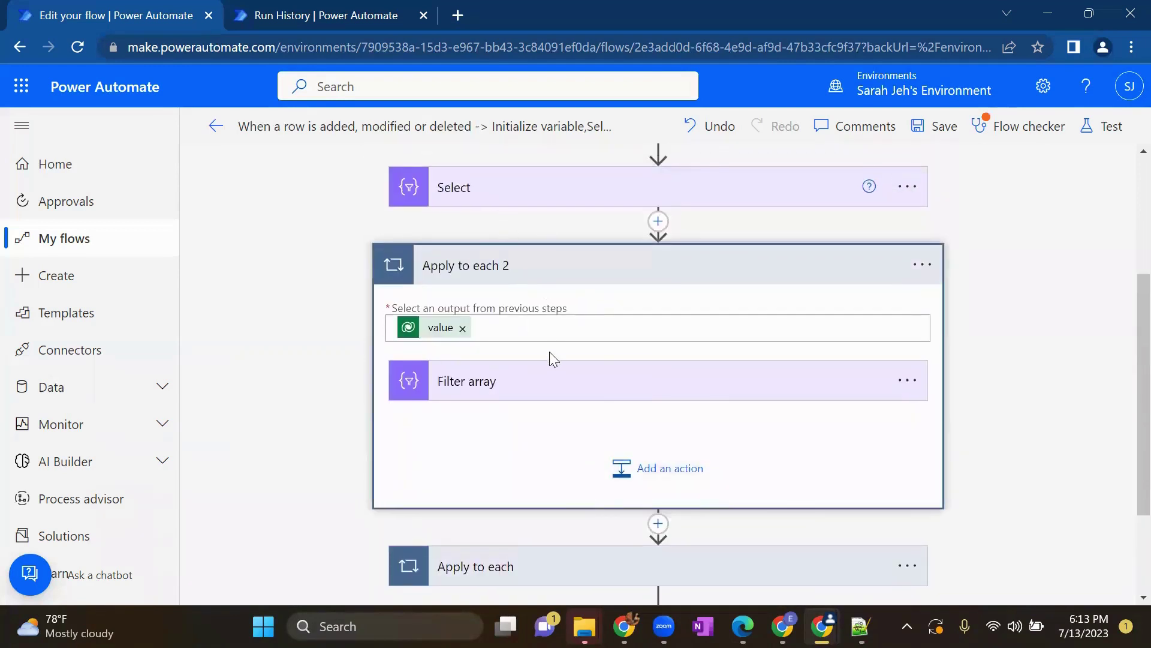
pyautogui.click(566, 382)
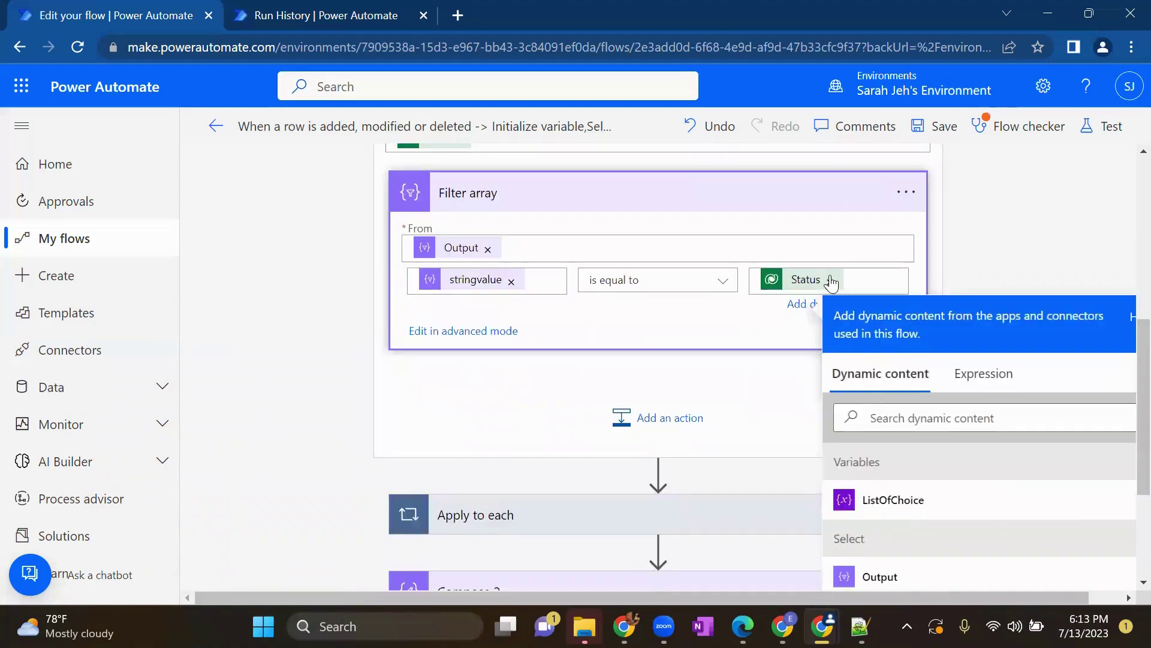
pyautogui.click(830, 281)
pyautogui.click(983, 373)
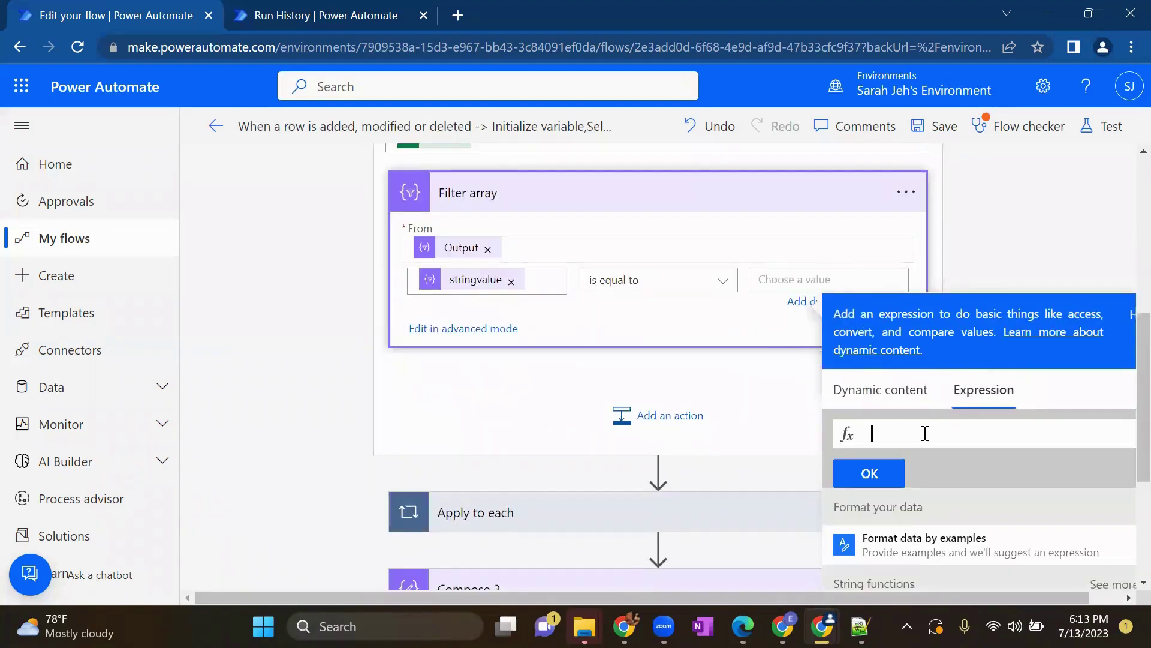
pyautogui.write('item')
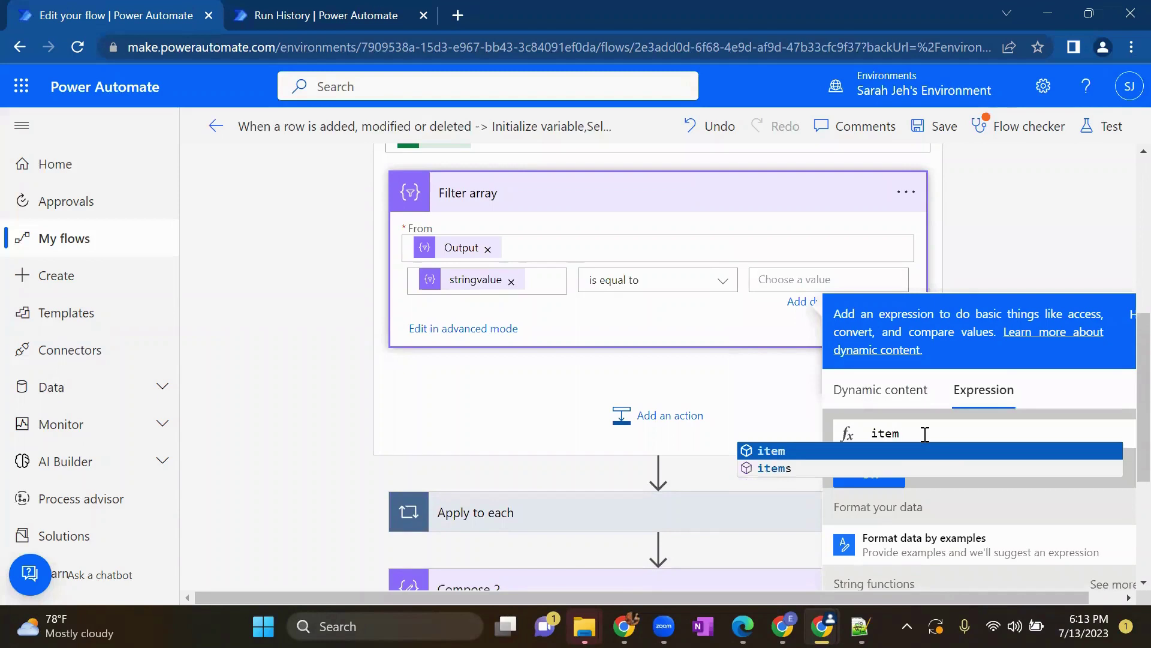
pyautogui.write('s')
pyautogui.write("('")
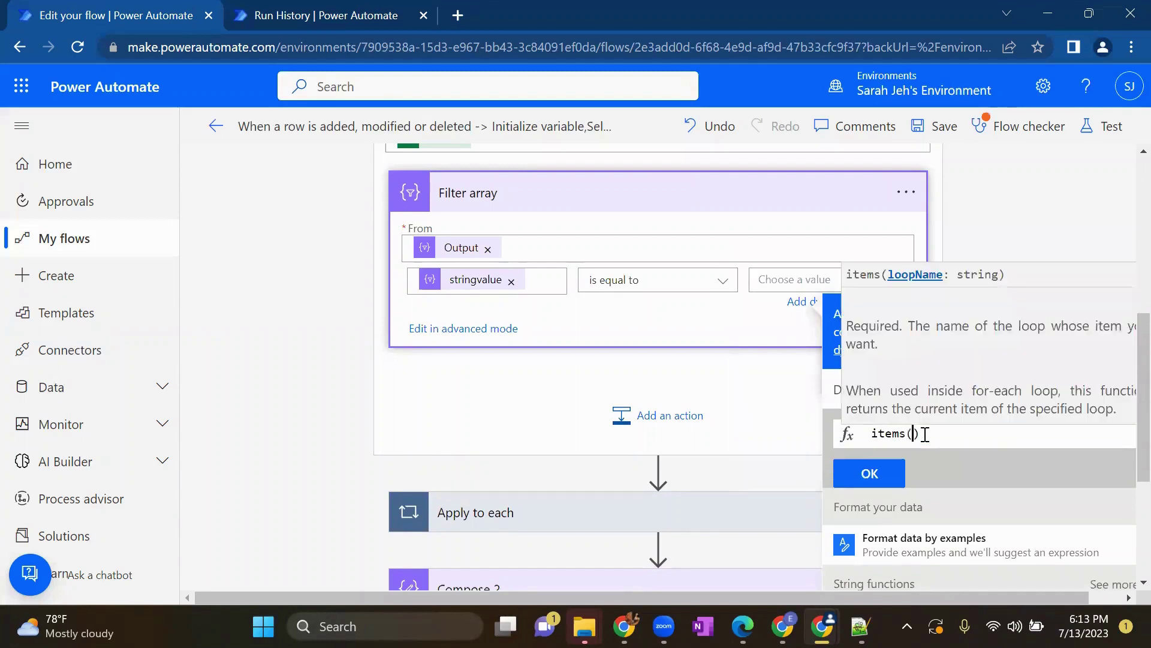
pyautogui.write('Appl')
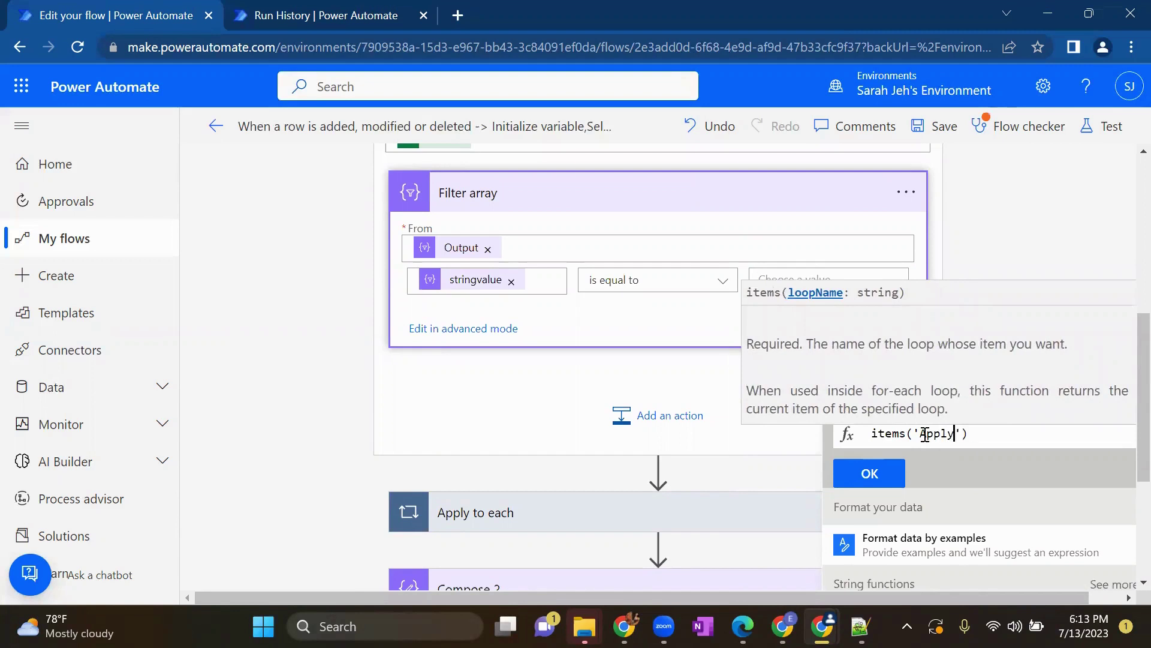
pyautogui.write('y_to_each')
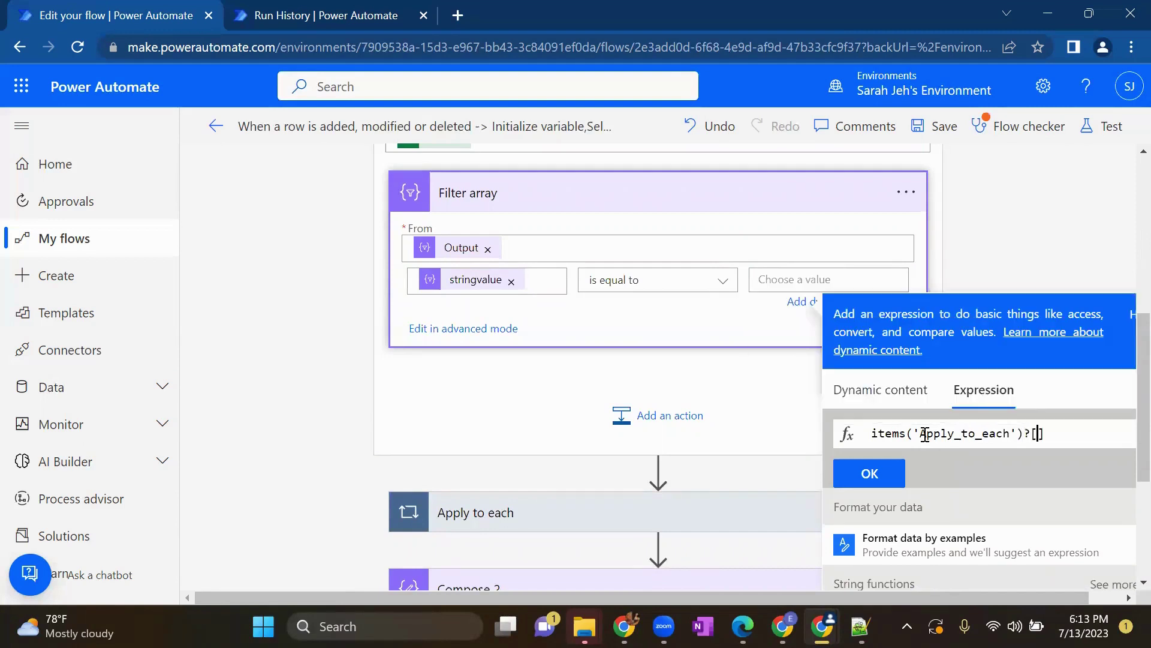
# Step: Switch to the Run History page, close the trigger's raw outputs and show the raw outputs of the List rows action
pyautogui.scroll(3, 588, 342)
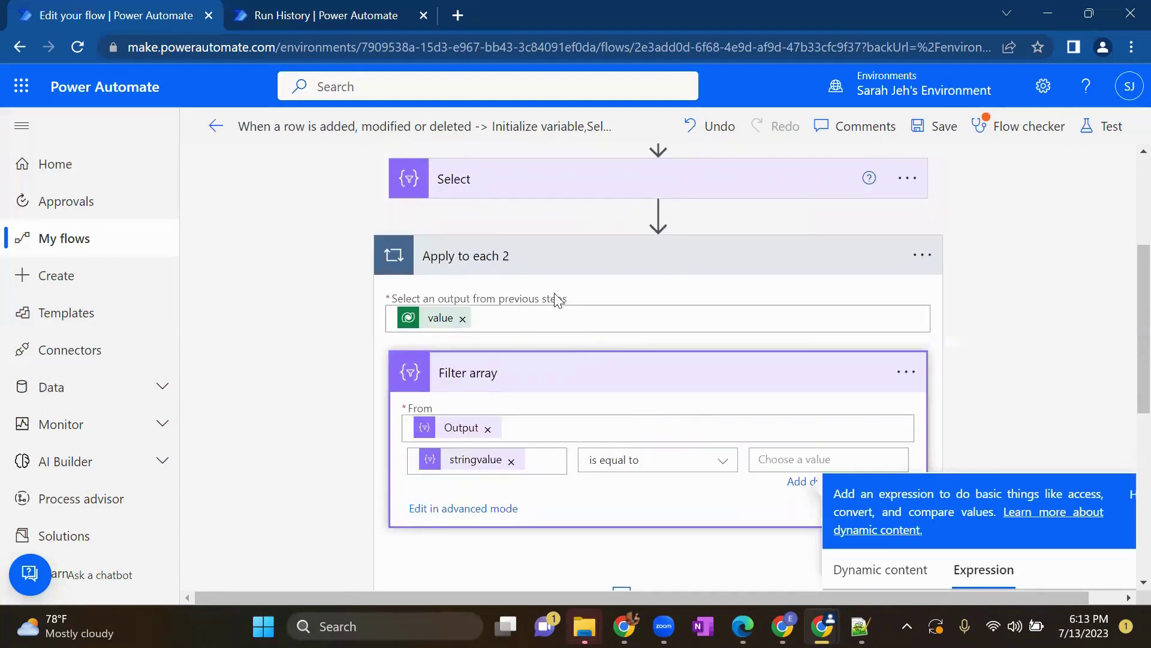
pyautogui.scroll(4, 574, 276)
pyautogui.moveTo(643, 291)
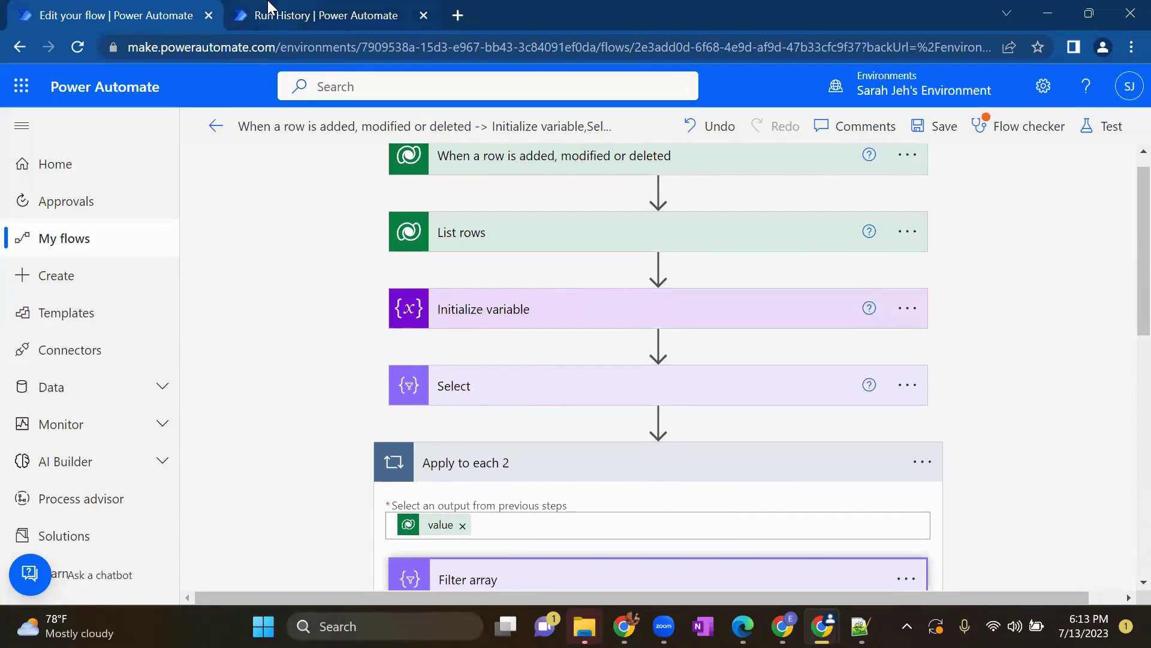
pyautogui.moveTo(268, 7); pyautogui.dragTo(344, 8)
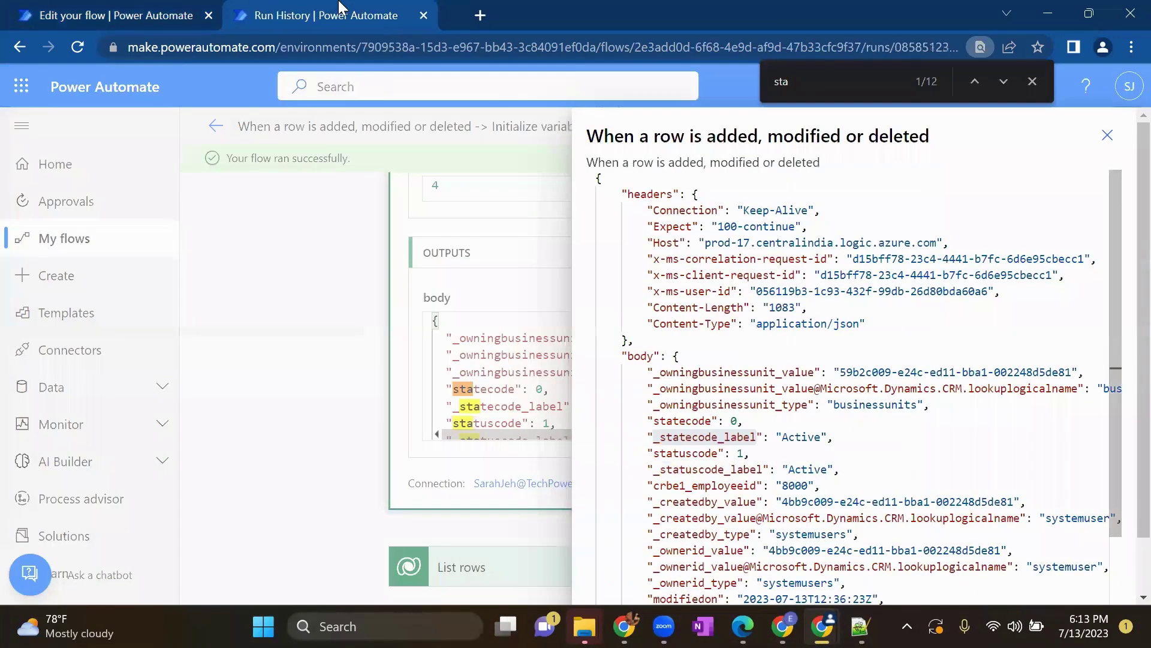
pyautogui.click(1107, 134)
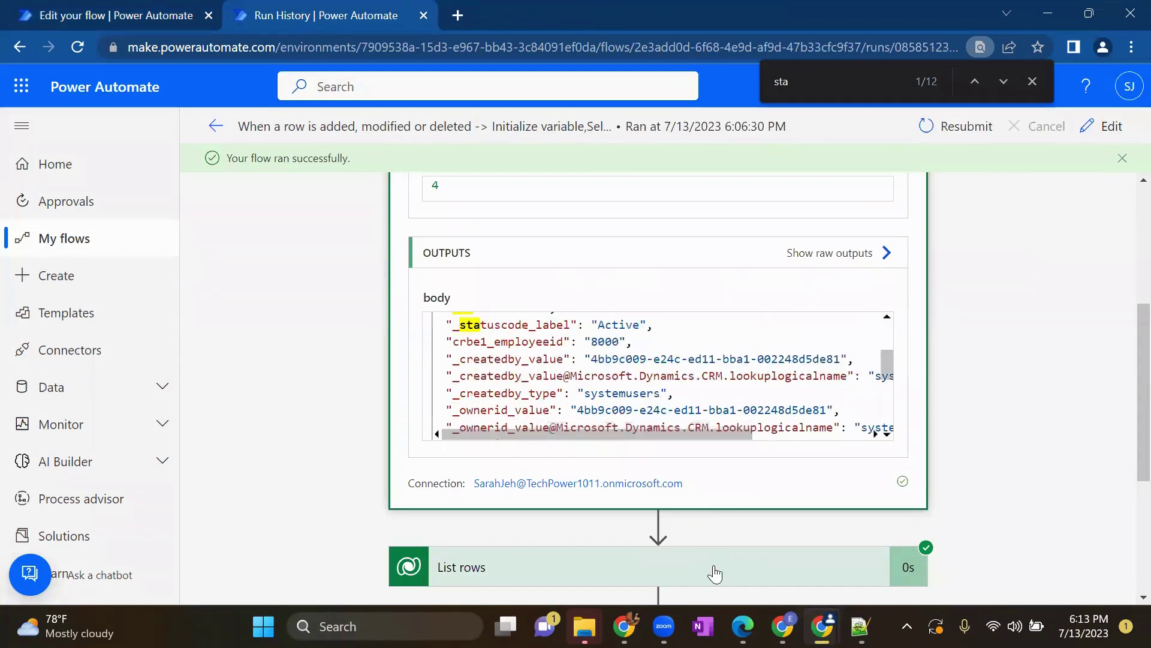
pyautogui.click(714, 573)
pyautogui.click(852, 354)
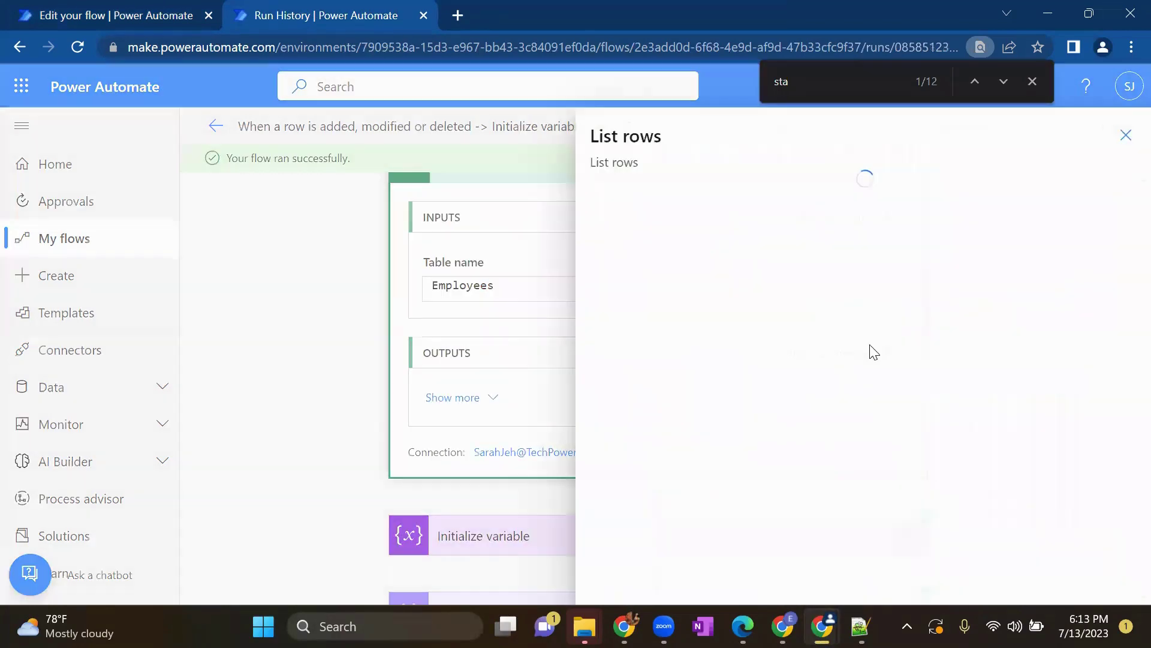
# Step: Try to search the run page for "status" and dismiss the search
pyautogui.hotkey('ctrl', 'f')
pyautogui.write('sttaus')
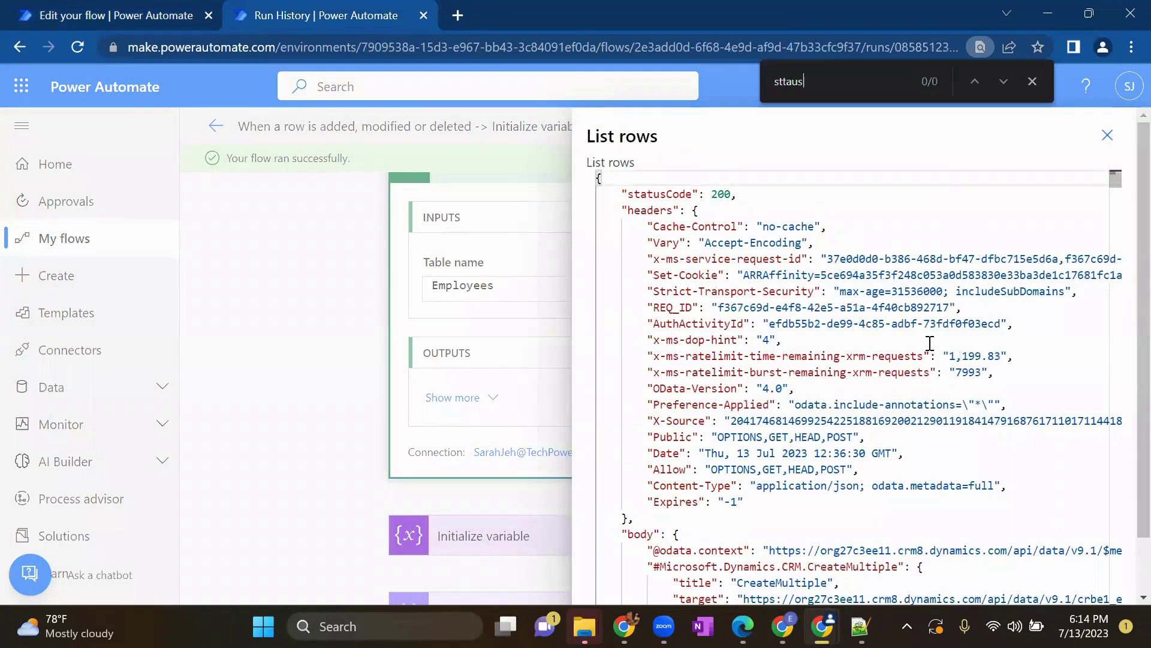
pyautogui.write('a')
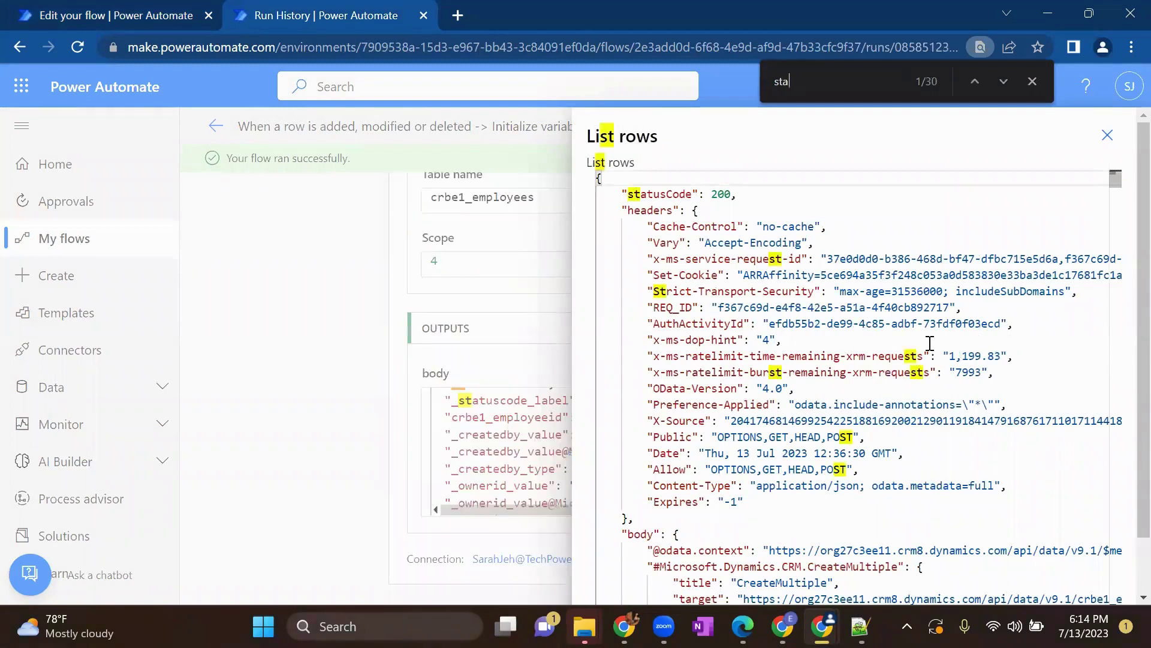
pyautogui.write('tus')
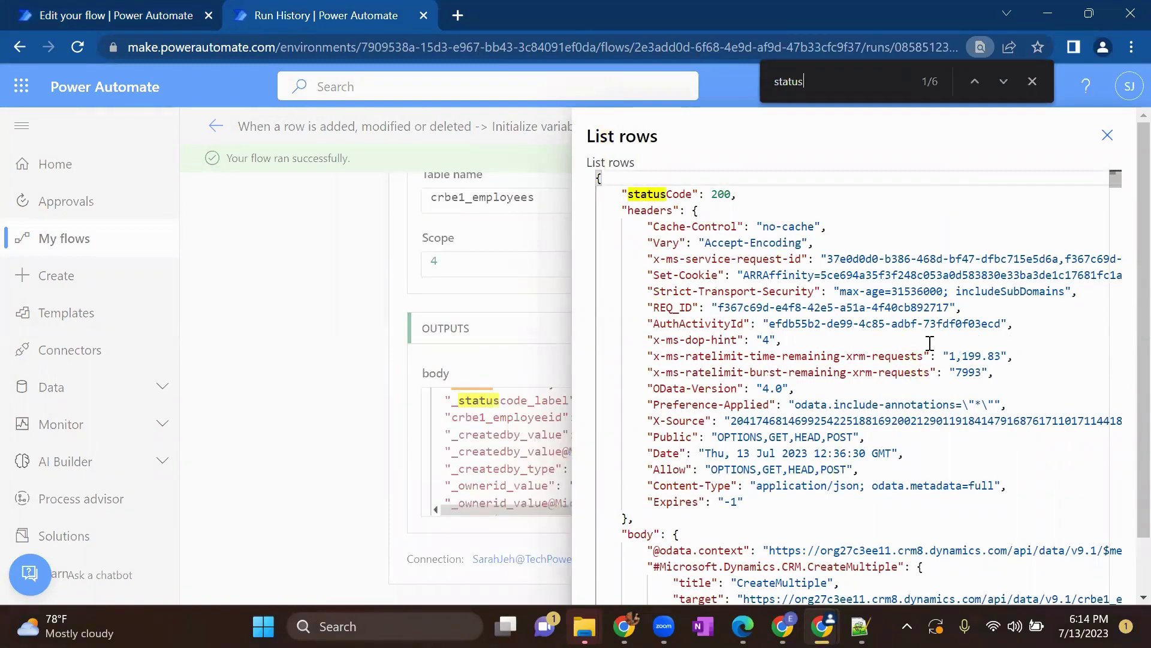
pyautogui.press('Return')
pyautogui.press('Return')
pyautogui.click(1033, 81)
pyautogui.doubleClick(960, 261)
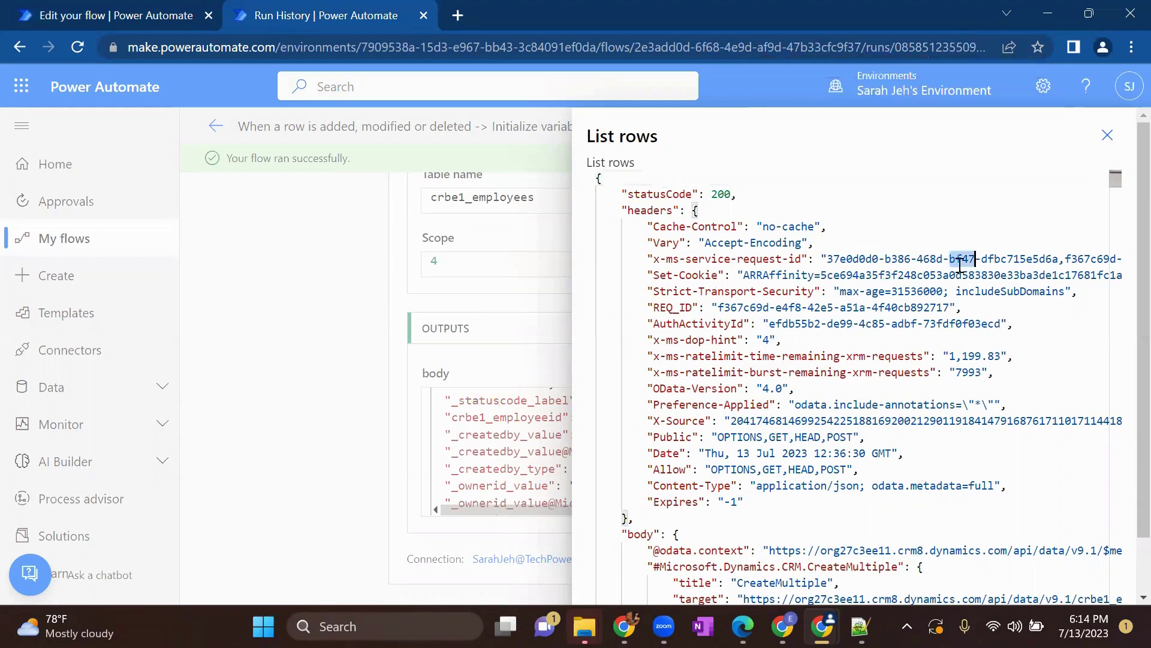
pyautogui.hotkey('ctrl', 'f')
pyautogui.write('sta')
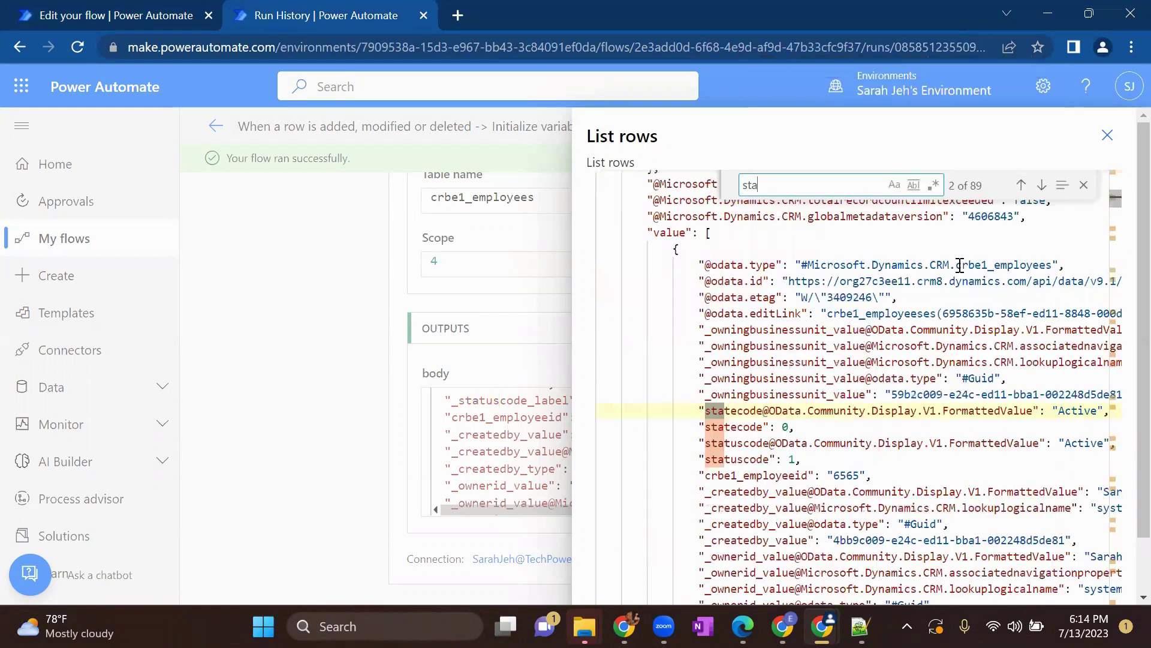
pyautogui.write('ty')
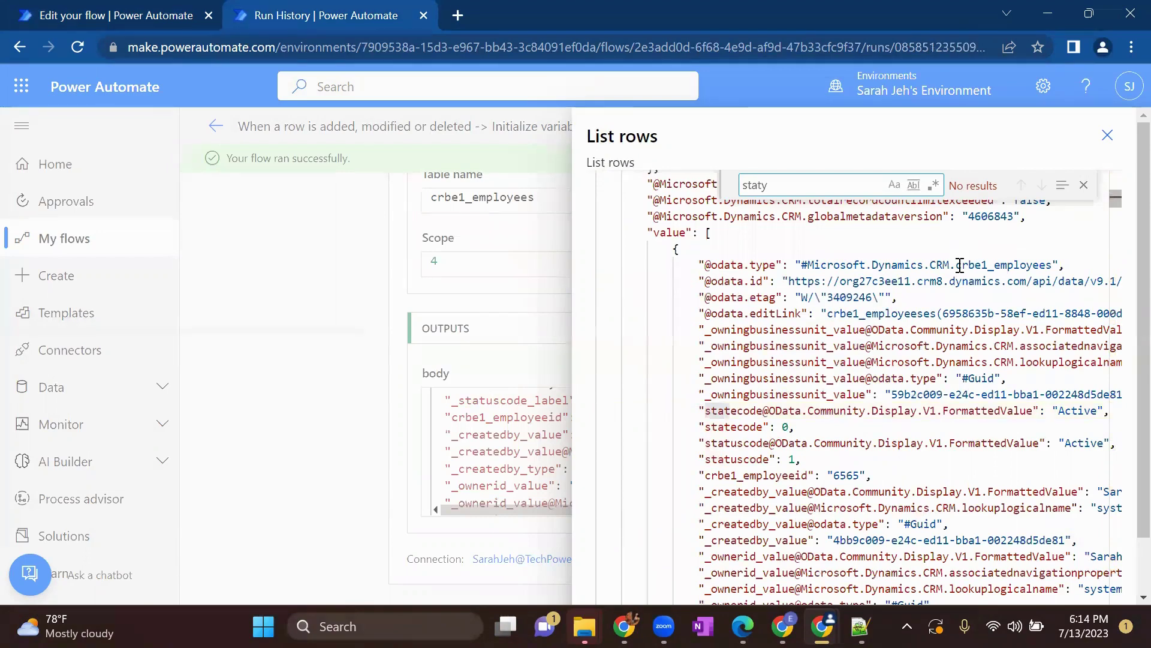
pyautogui.press('BackSpace')
pyautogui.write('us')
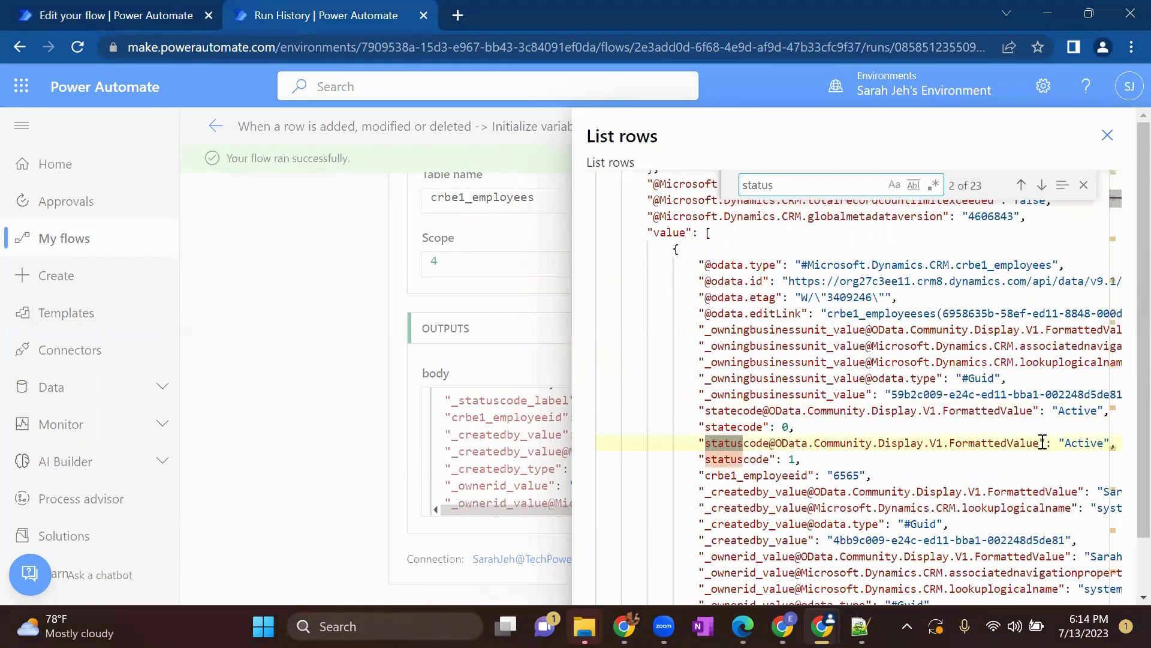
pyautogui.moveTo(1043, 442); pyautogui.dragTo(705, 443)
pyautogui.hotkey('ctrl', 'c')
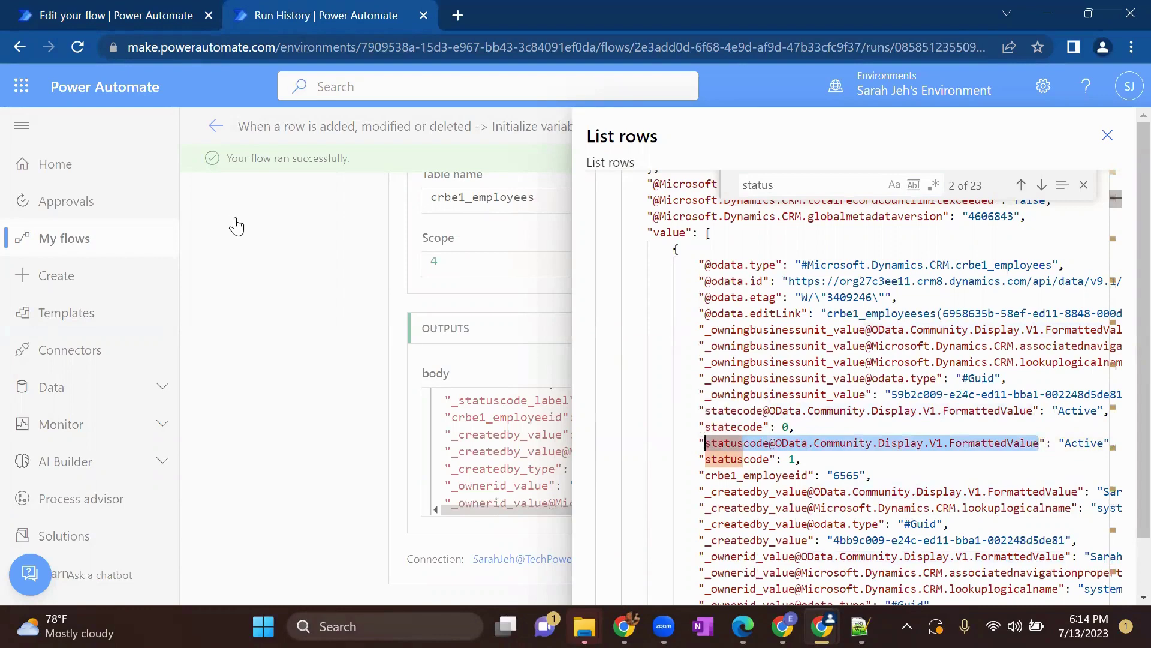
# Step: Return to the flow editor, paste the copied key into the brackets of the items('Apply_to_each') expression and insert it as the comparison value
pyautogui.click(153, 11)
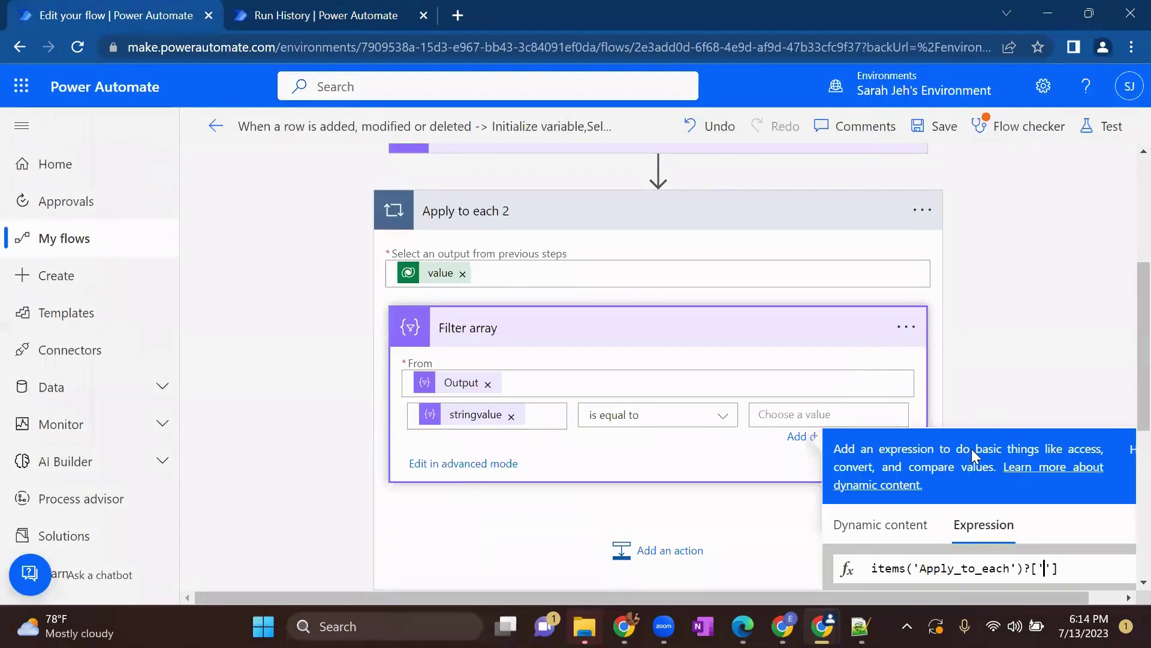
pyautogui.scroll(-2, 994, 509)
pyautogui.hotkey('ctrl', 'v')
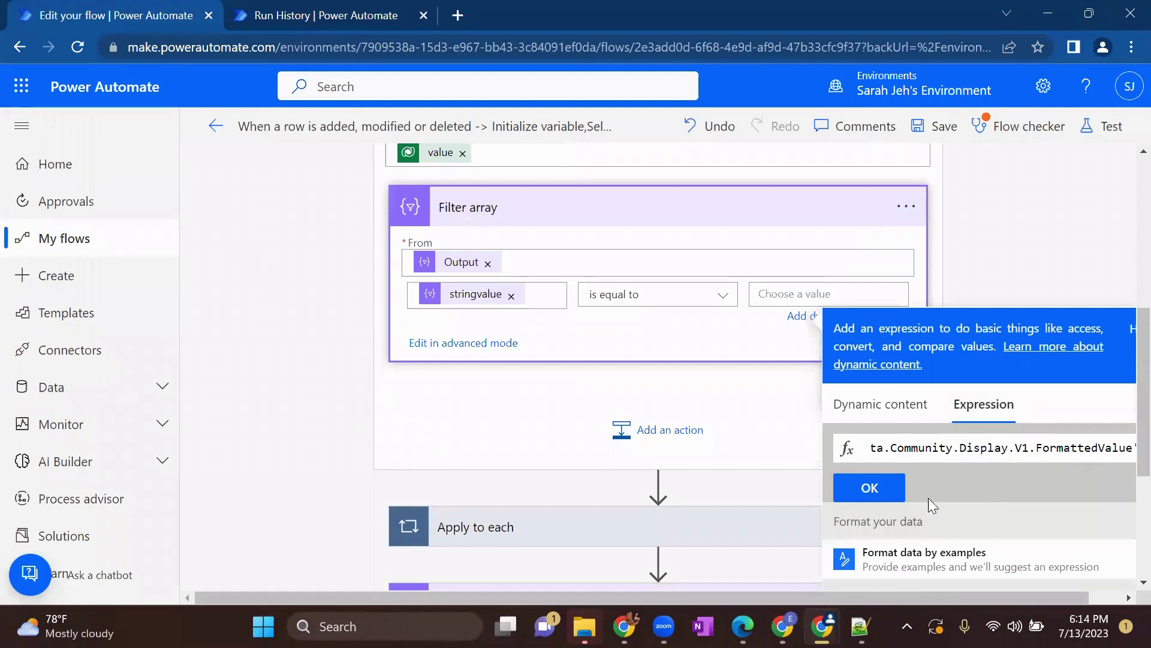
pyautogui.click(879, 489)
# Step: Expand the Apply to each loop and move its Compose action into Apply to each 2, directly below Filter array
pyautogui.scroll(-2, 594, 417)
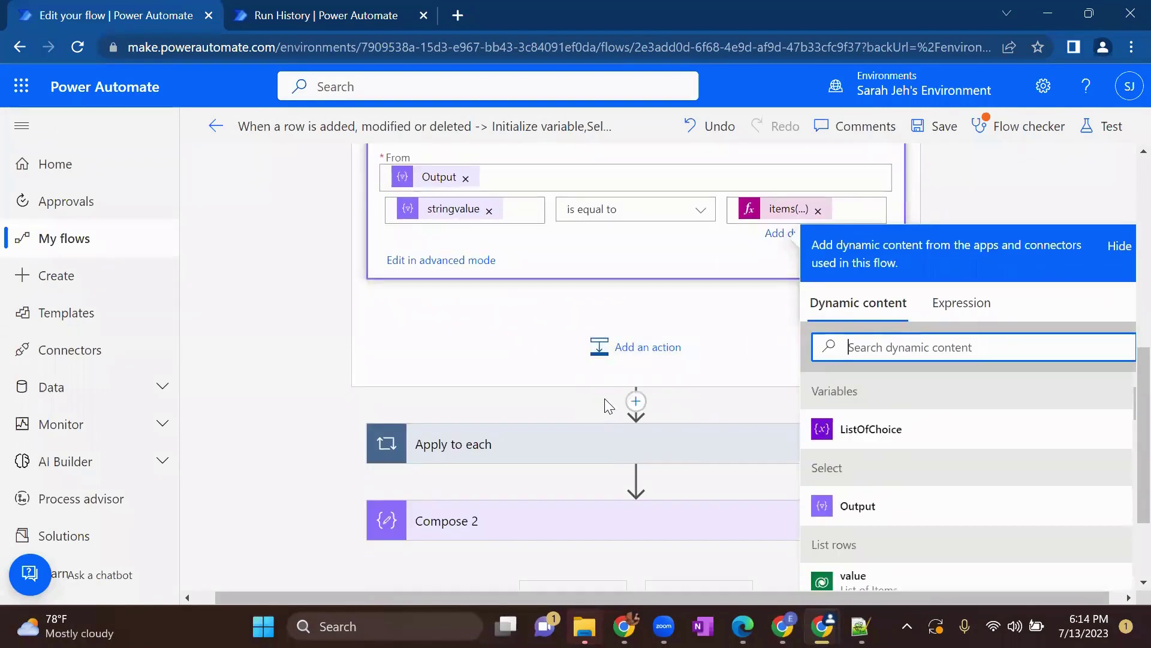
pyautogui.click(598, 458)
pyautogui.scroll(3, 603, 459)
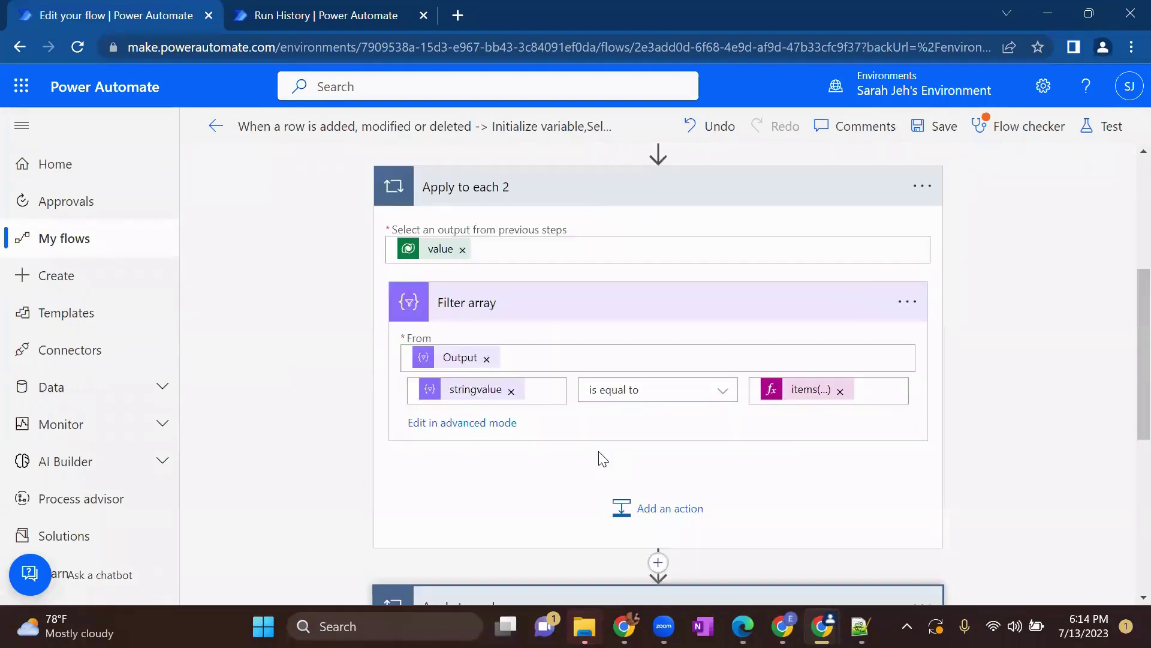
pyautogui.scroll(-3, 602, 459)
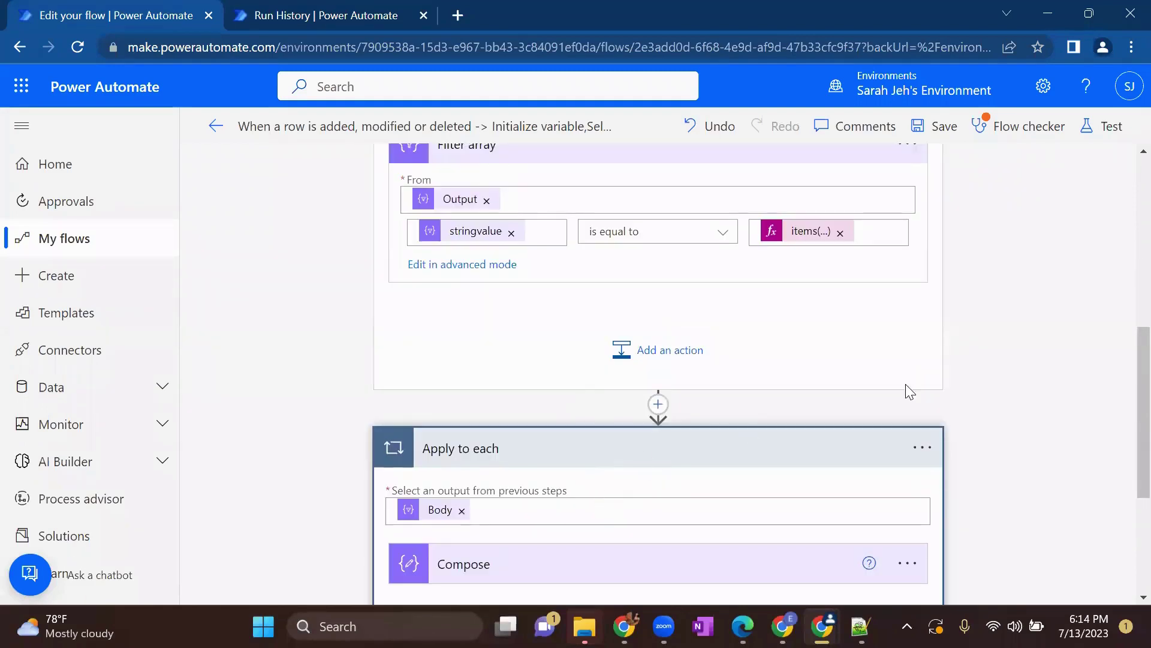
pyautogui.scroll(-1, 921, 455)
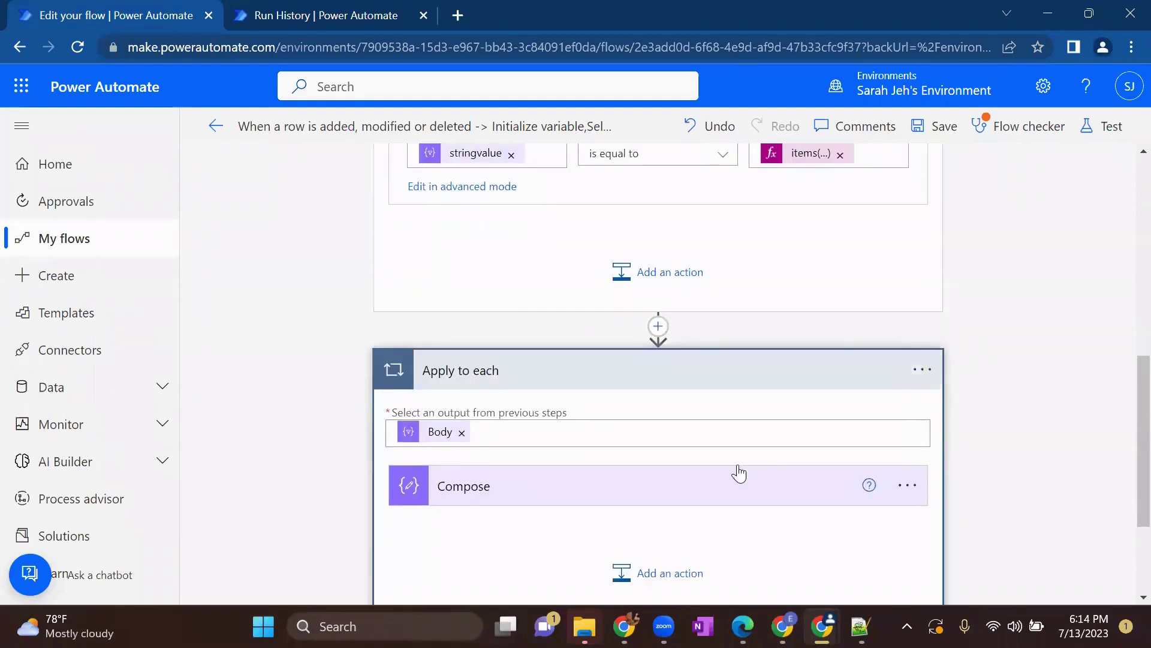
pyautogui.moveTo(739, 474); pyautogui.dragTo(695, 246)
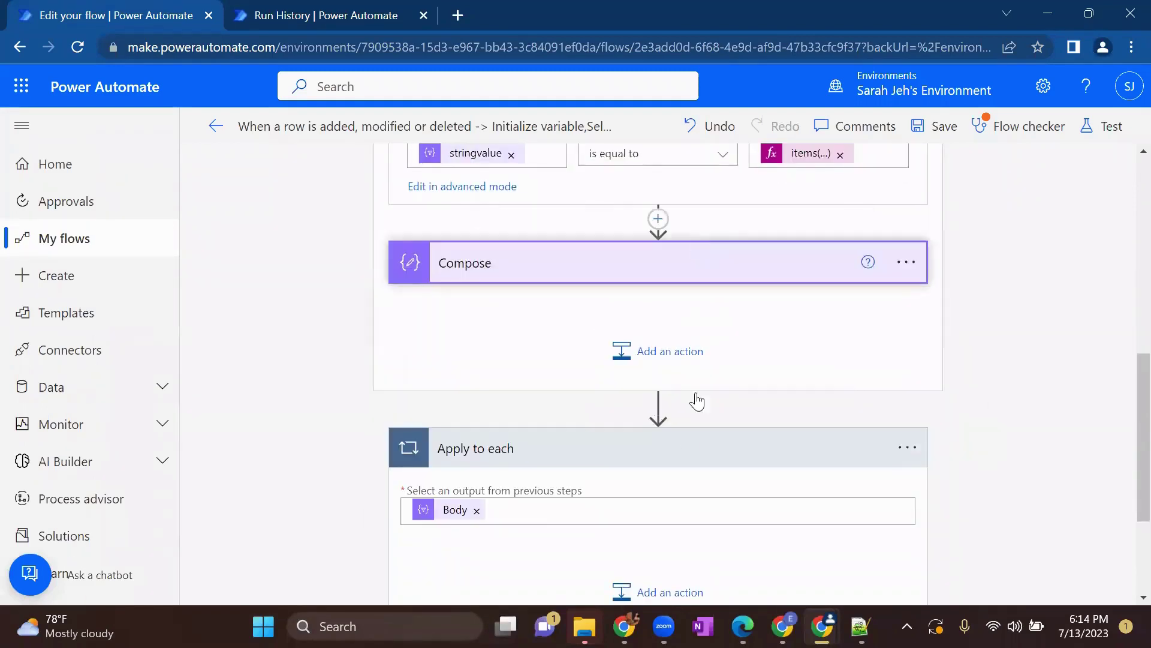
# Step: Delete the empty Apply to each loop and move Compose 2 into Apply to each 2, directly below Compose
pyautogui.scroll(-2, 696, 400)
pyautogui.click(906, 307)
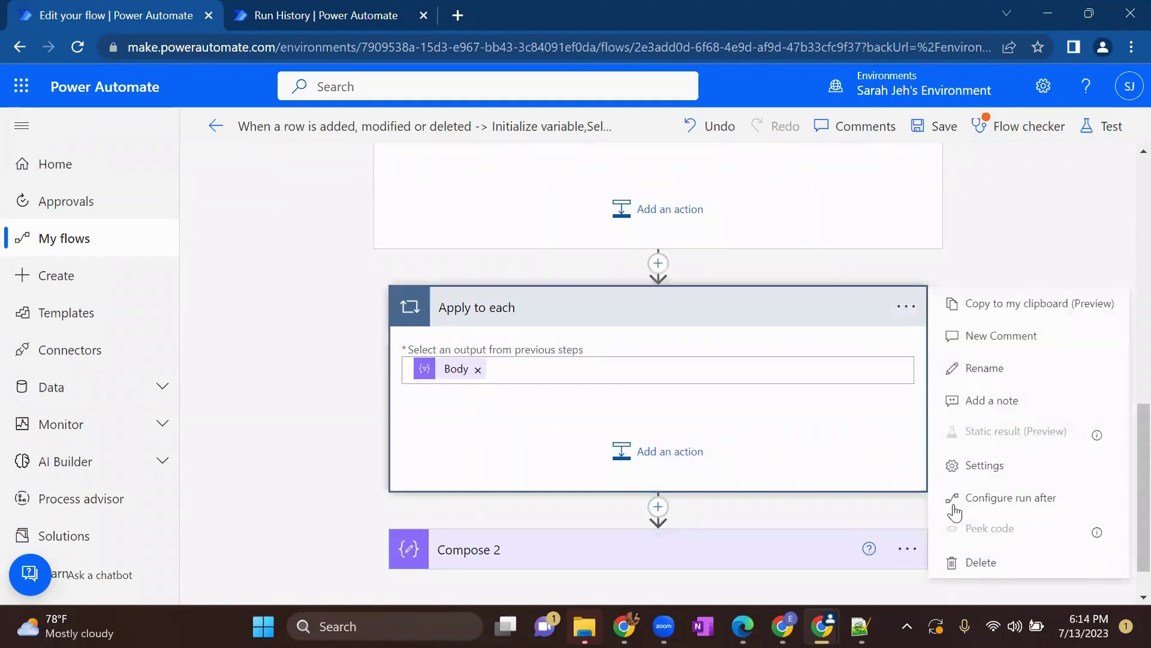
pyautogui.click(990, 564)
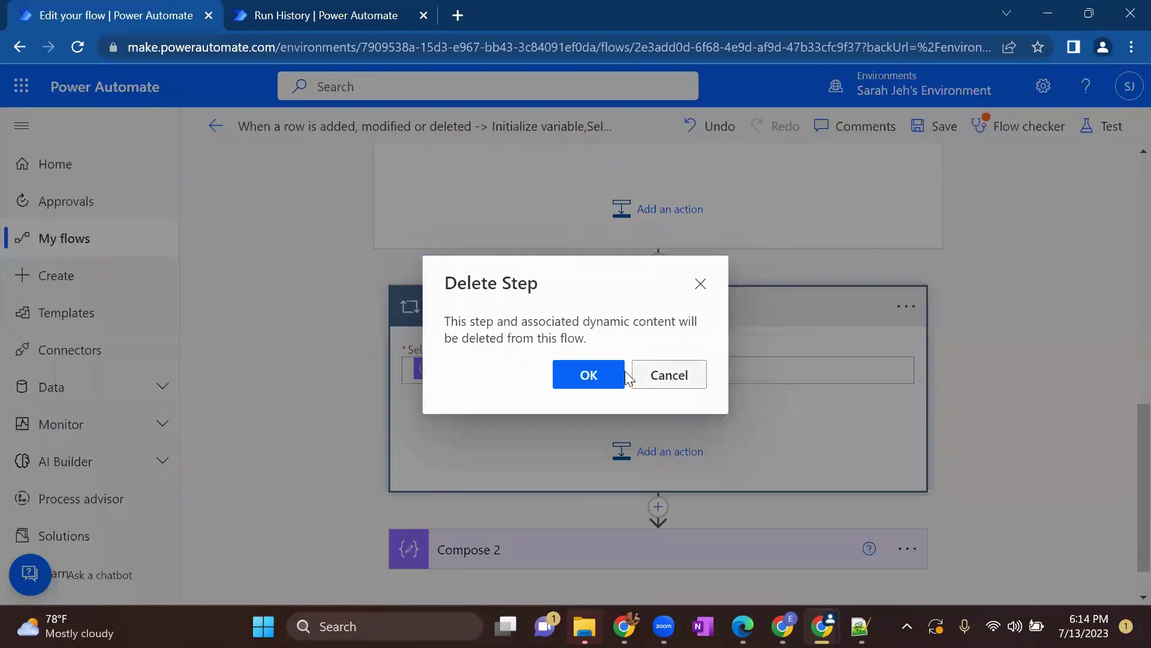
pyautogui.click(606, 376)
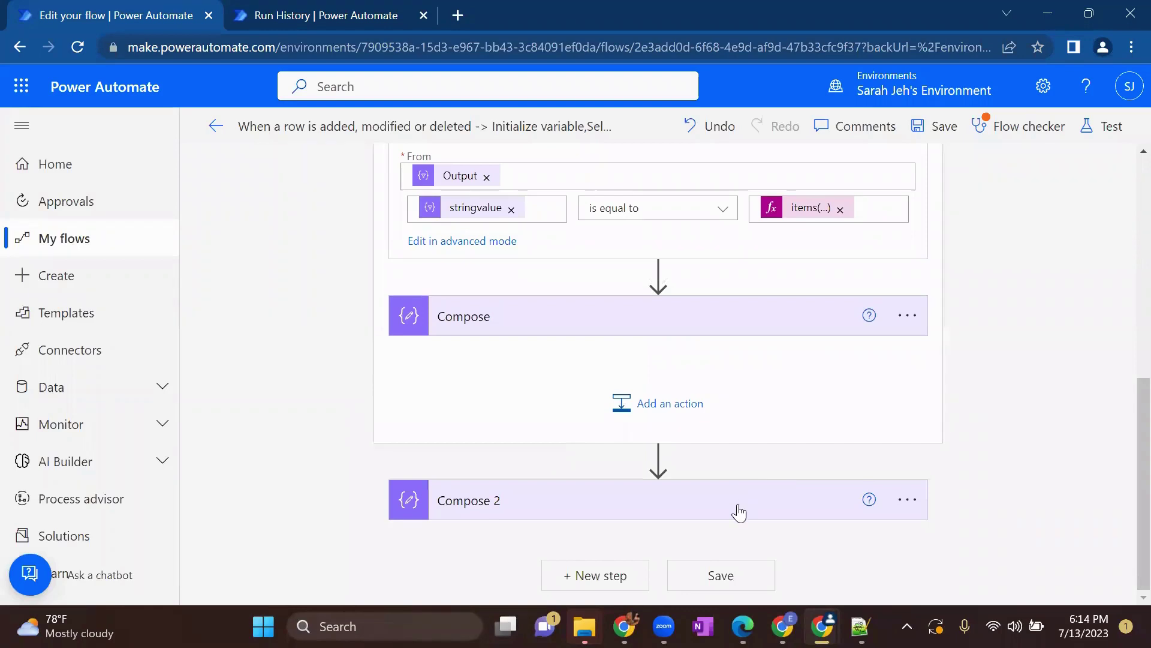
pyautogui.moveTo(737, 512); pyautogui.dragTo(727, 367)
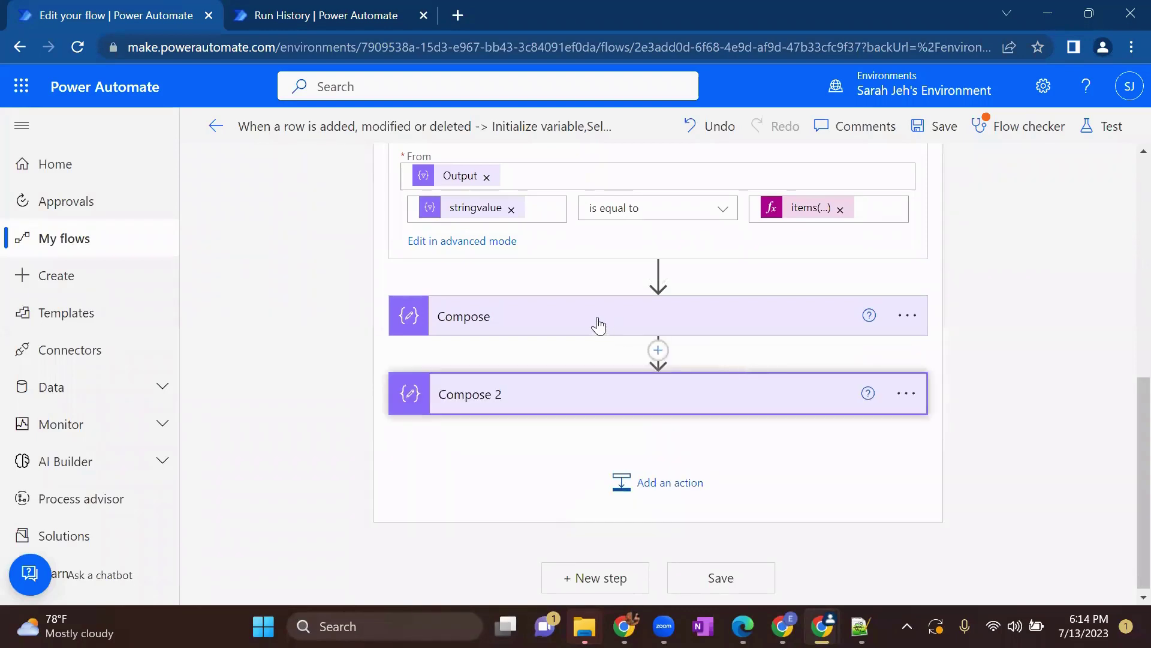
# Step: Check the first(...) input expression in Compose through to its end, then try to save the flow
pyautogui.click(598, 324)
pyautogui.click(571, 359)
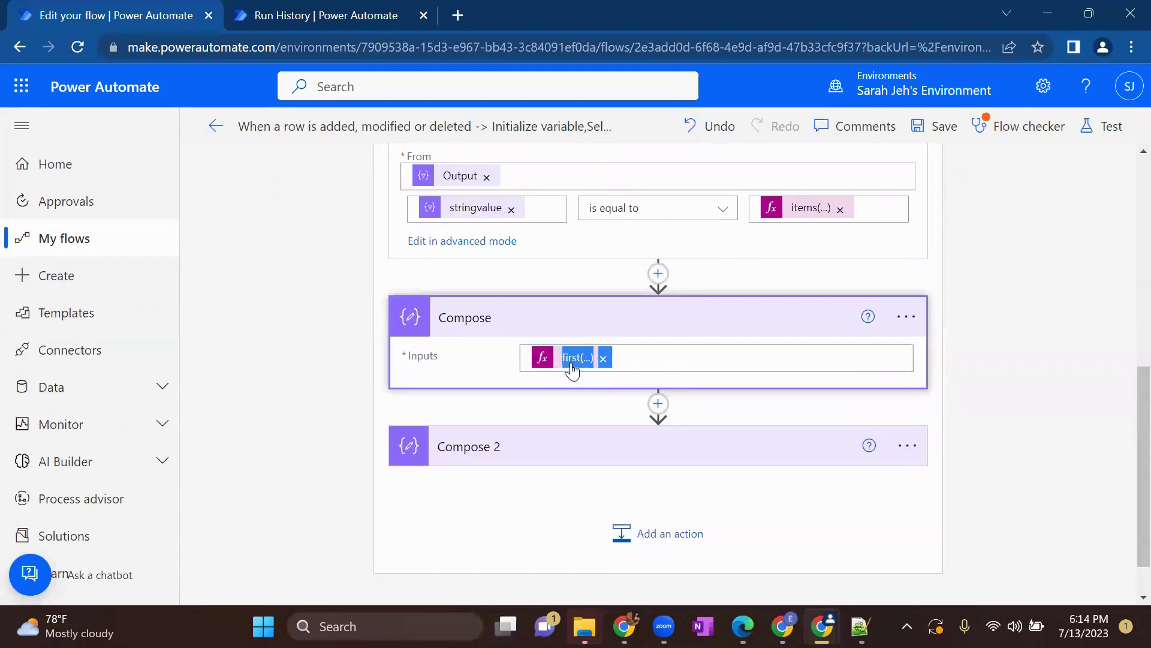
pyautogui.click(1045, 516)
pyautogui.press('End')
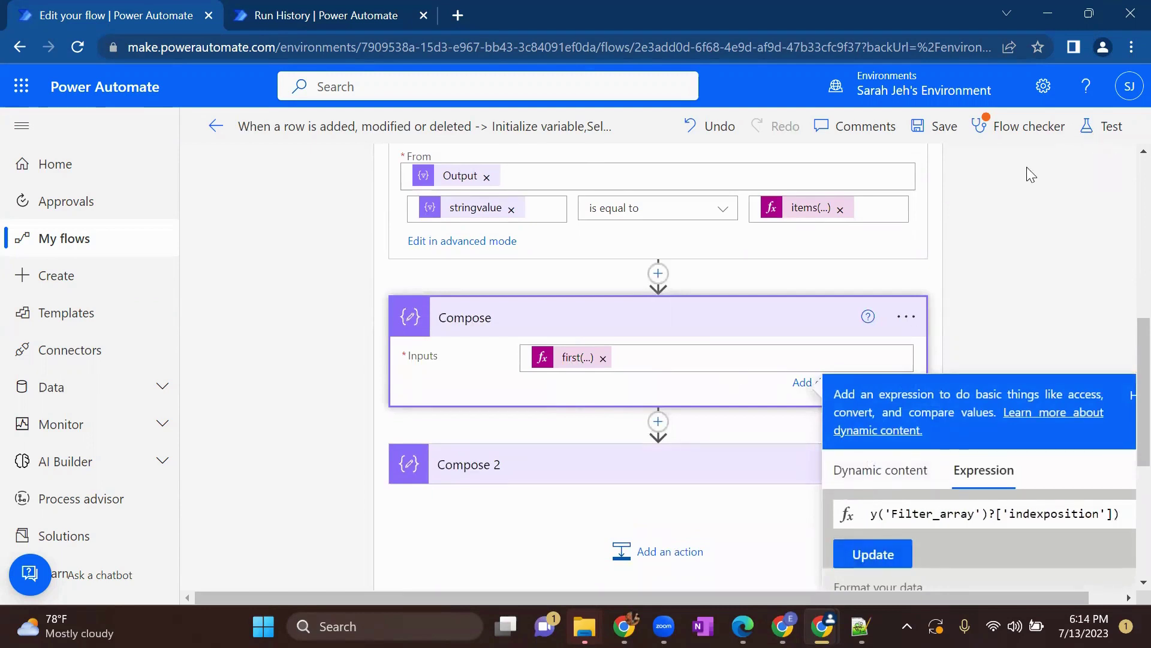
pyautogui.click(949, 136)
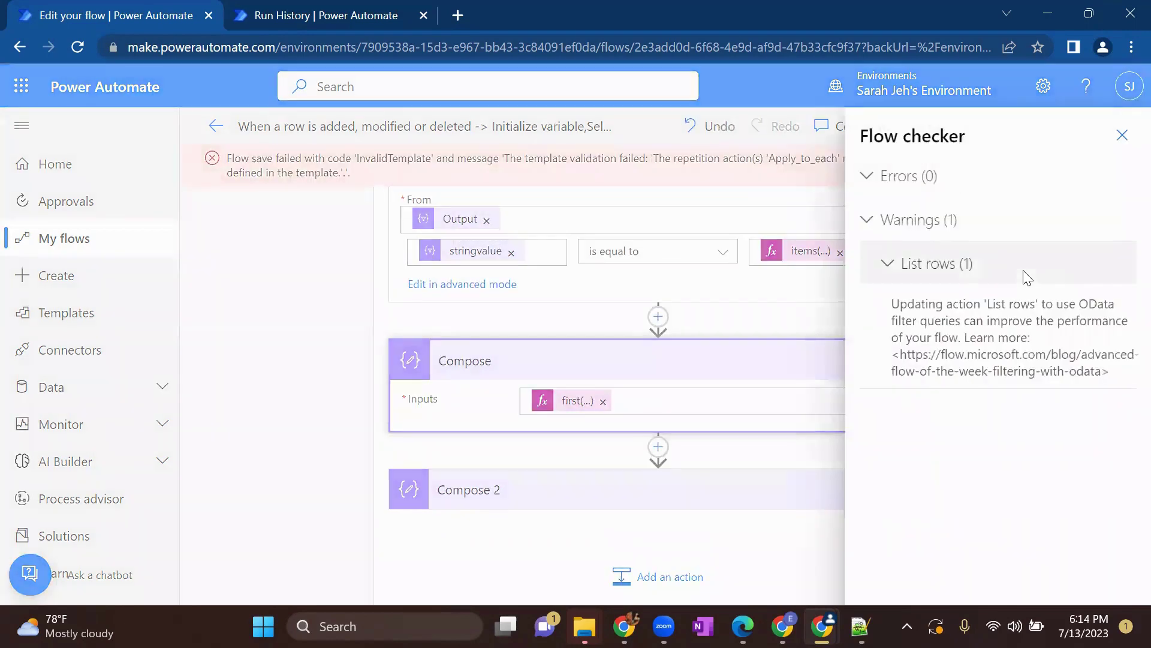
pyautogui.click(1122, 135)
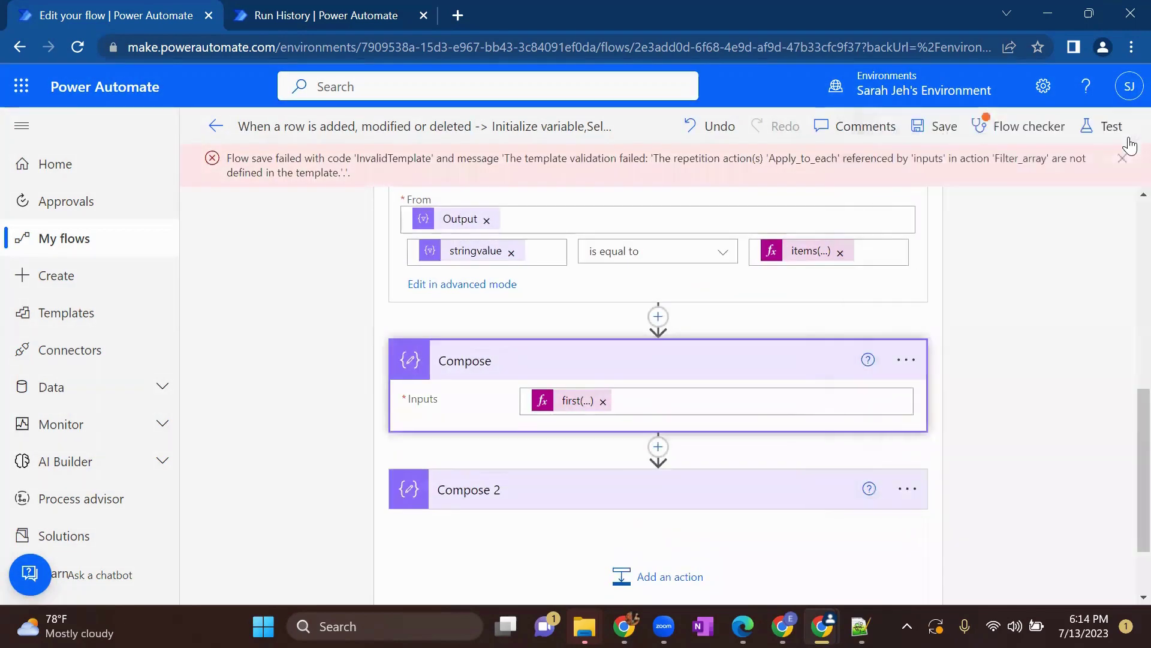
pyautogui.click(1023, 377)
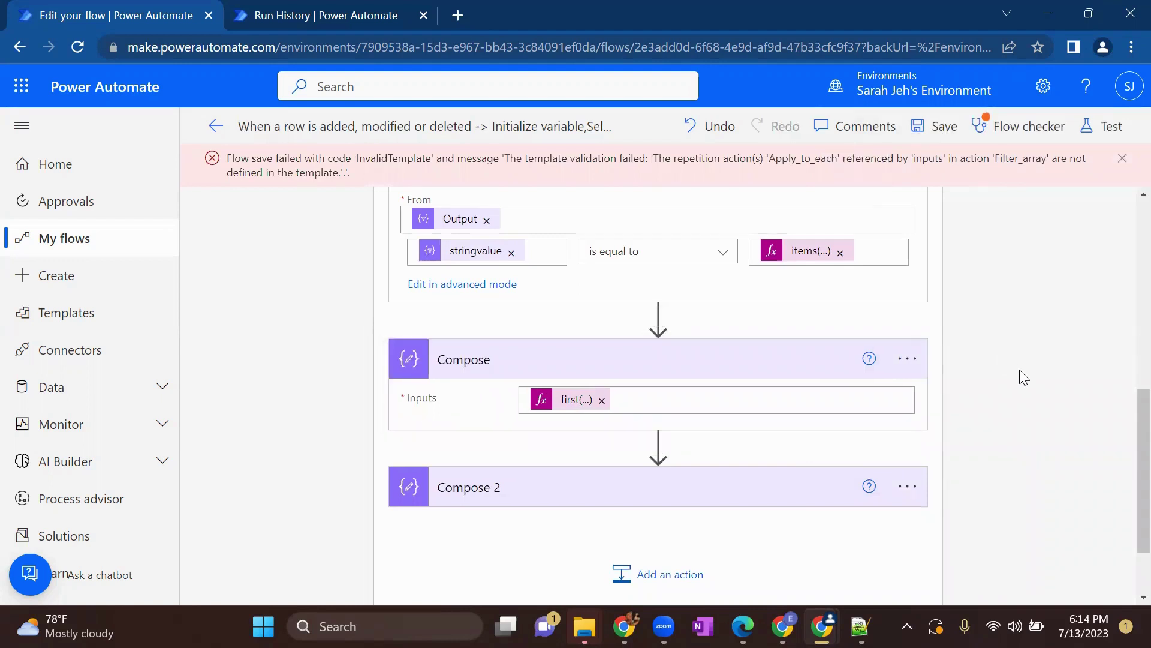
# Step: Change the loop reference in Filter array's items(...) comparison expression to Apply_to_each_2 and update it
pyautogui.scroll(3, 752, 391)
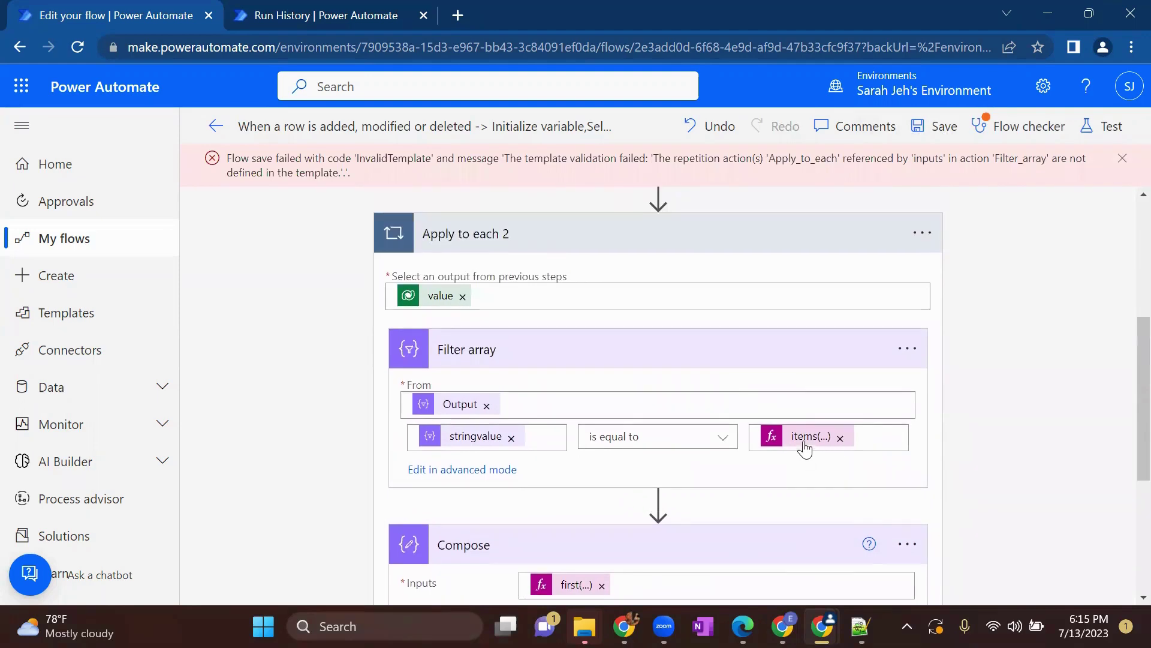
pyautogui.click(804, 446)
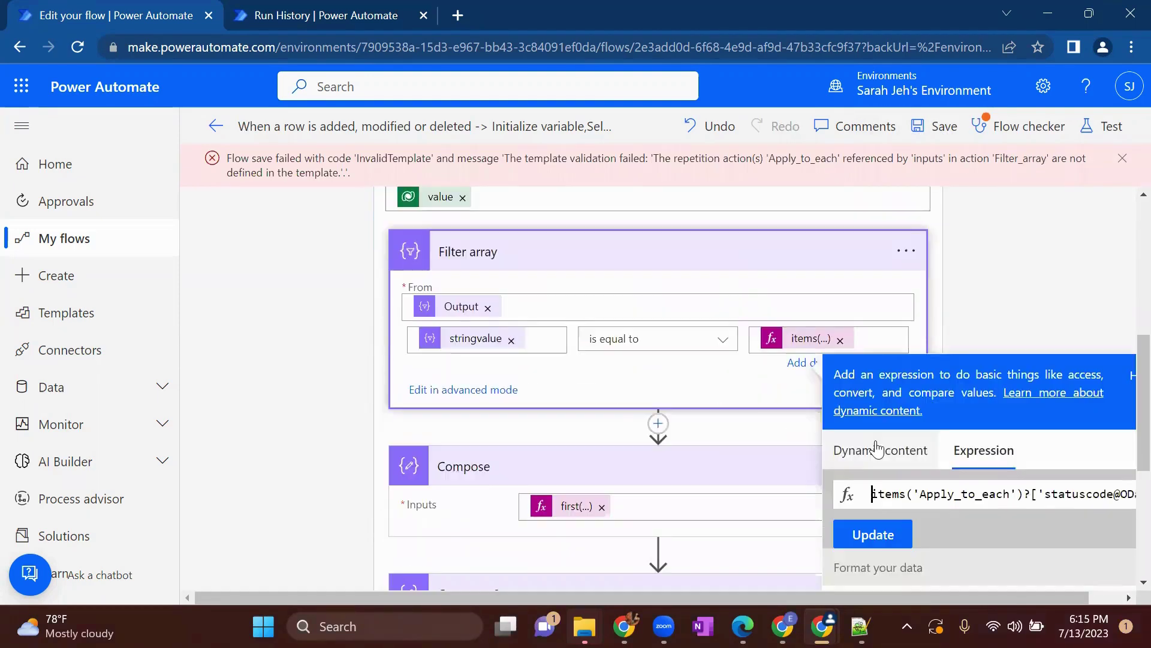
pyautogui.doubleClick(1014, 495)
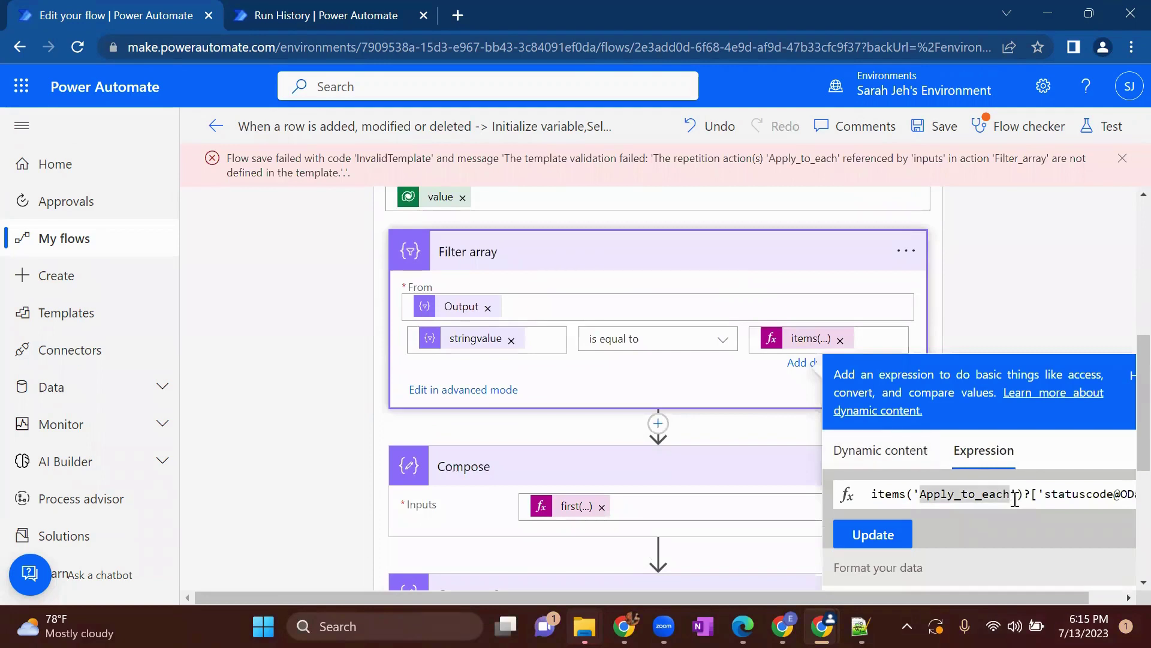
pyautogui.press('Right')
pyautogui.write('_2')
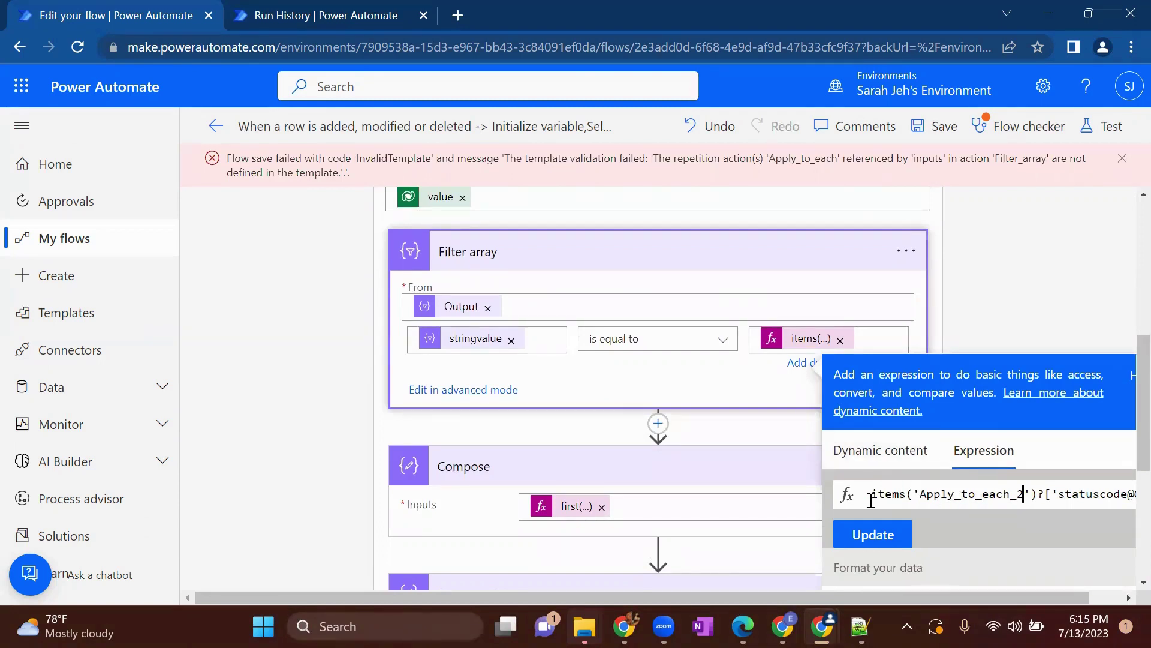
pyautogui.click(874, 535)
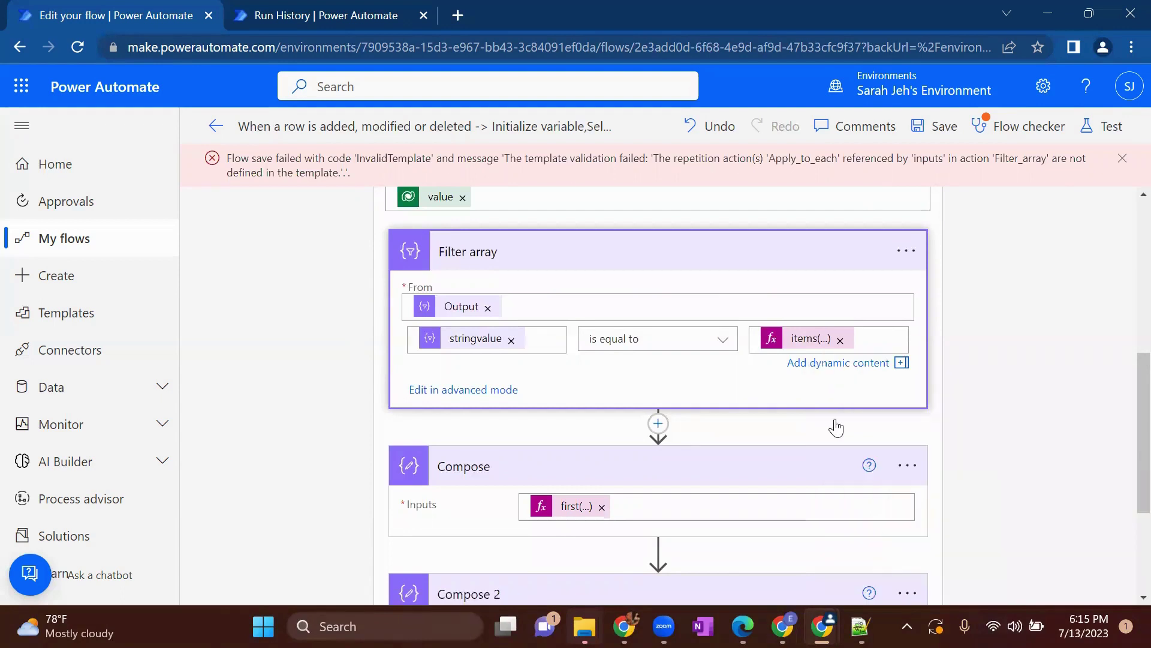
# Step: Save the flow and test it automatically with the recently used trigger from the selected succeeded run
pyautogui.click(922, 139)
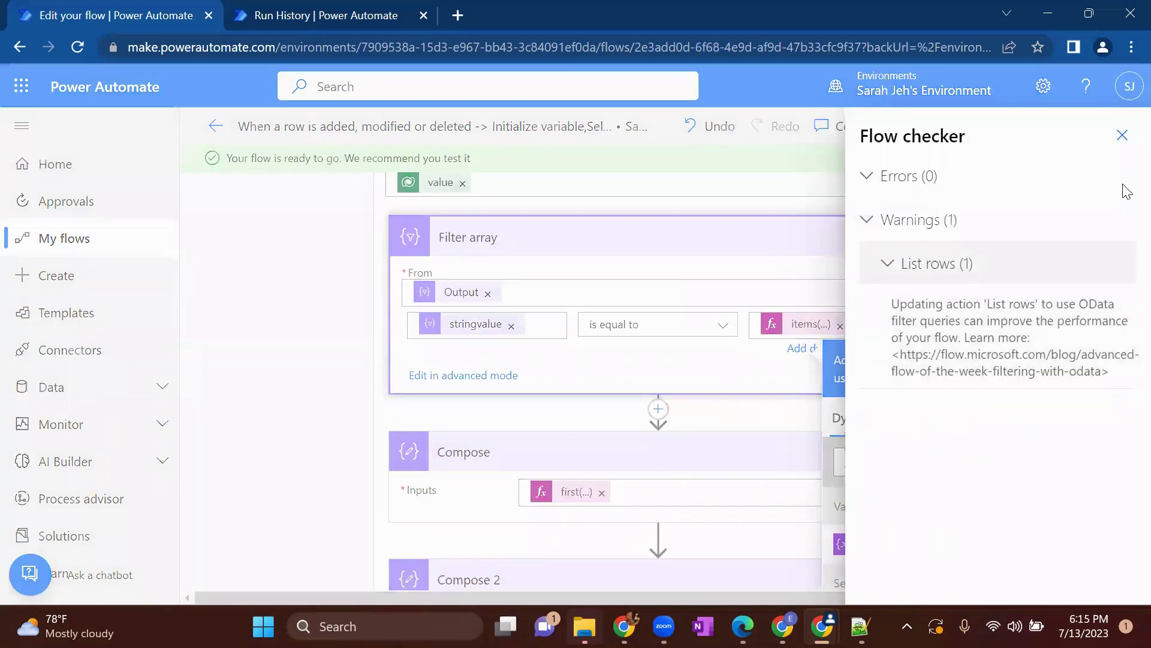
pyautogui.click(1122, 135)
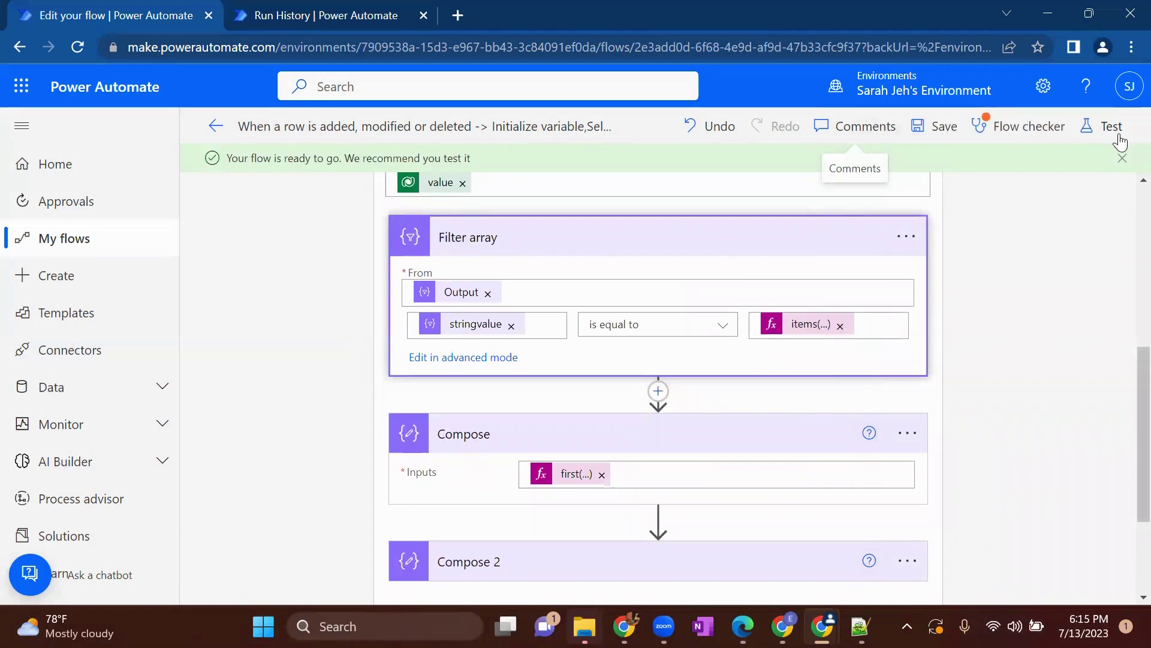
pyautogui.click(1111, 127)
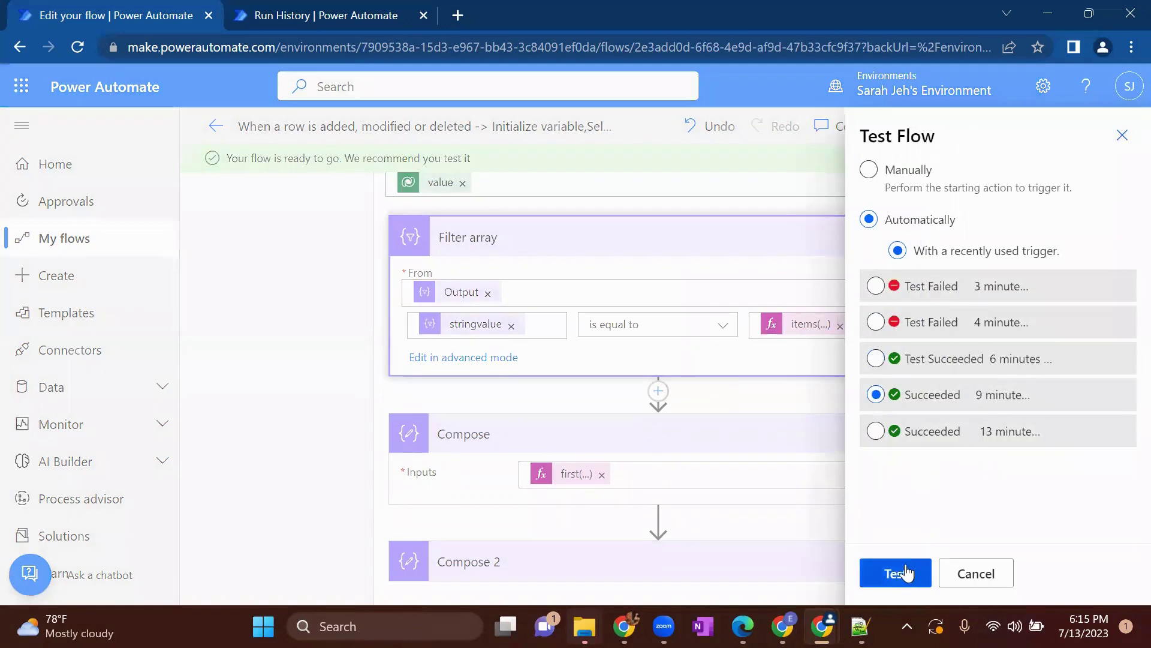
pyautogui.click(896, 574)
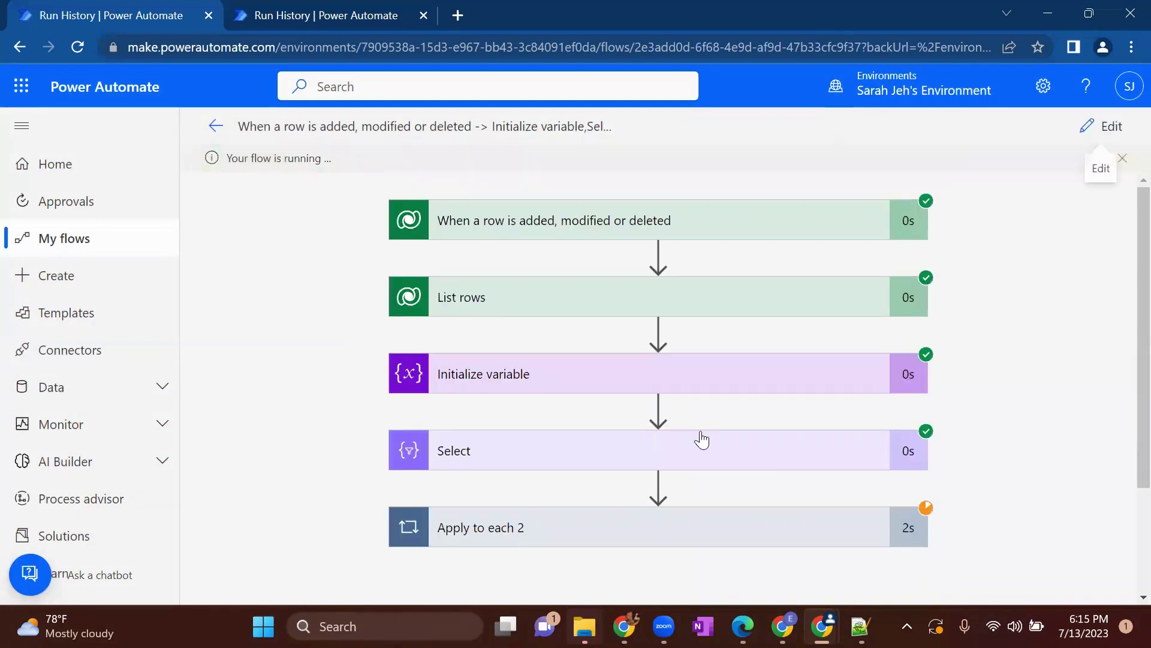
# Step: Examine the Apply to each 2 run: its error details, the Filter array inputs and outputs, and the Compose action's error
pyautogui.scroll(-2, 591, 468)
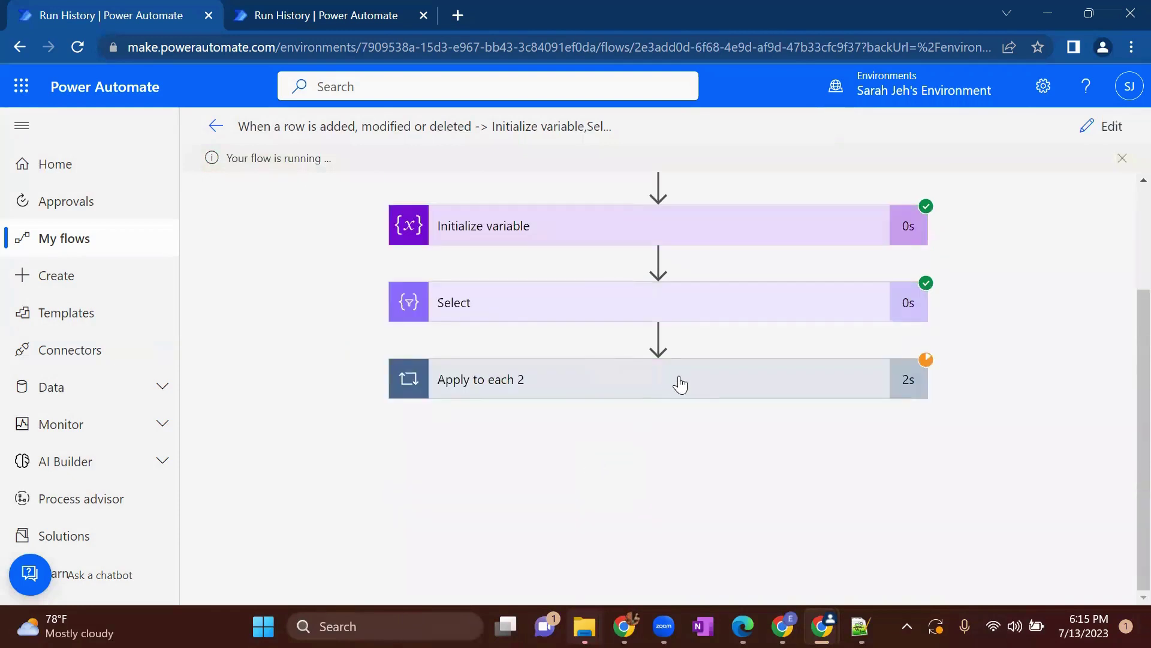
pyautogui.click(680, 383)
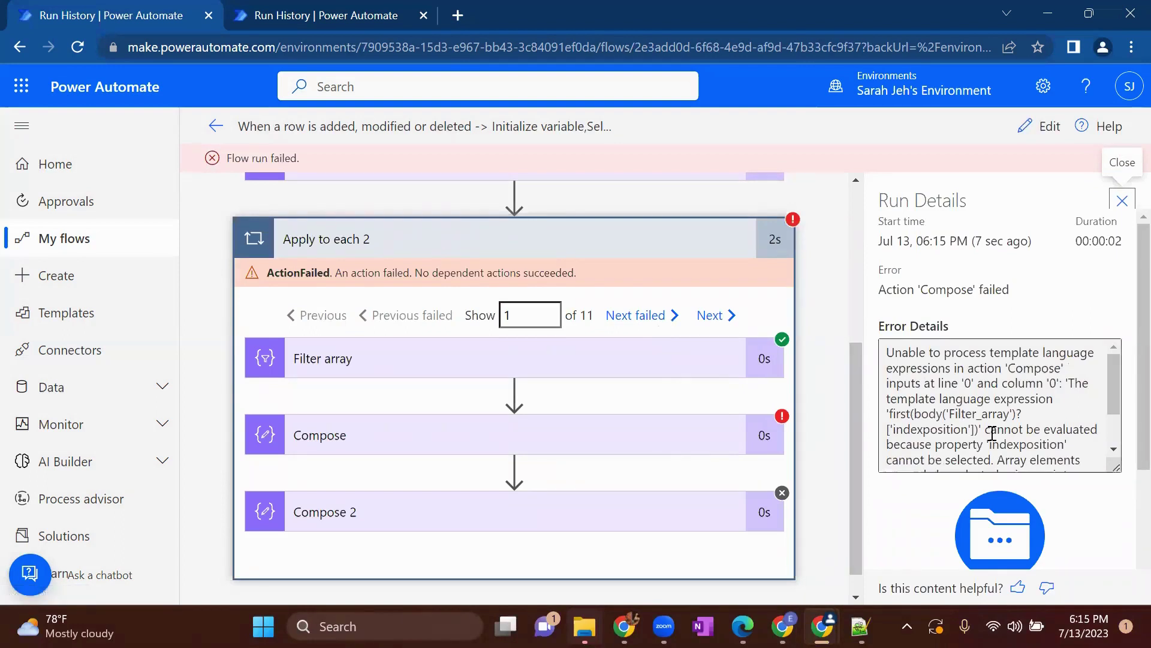
pyautogui.scroll(-1, 993, 433)
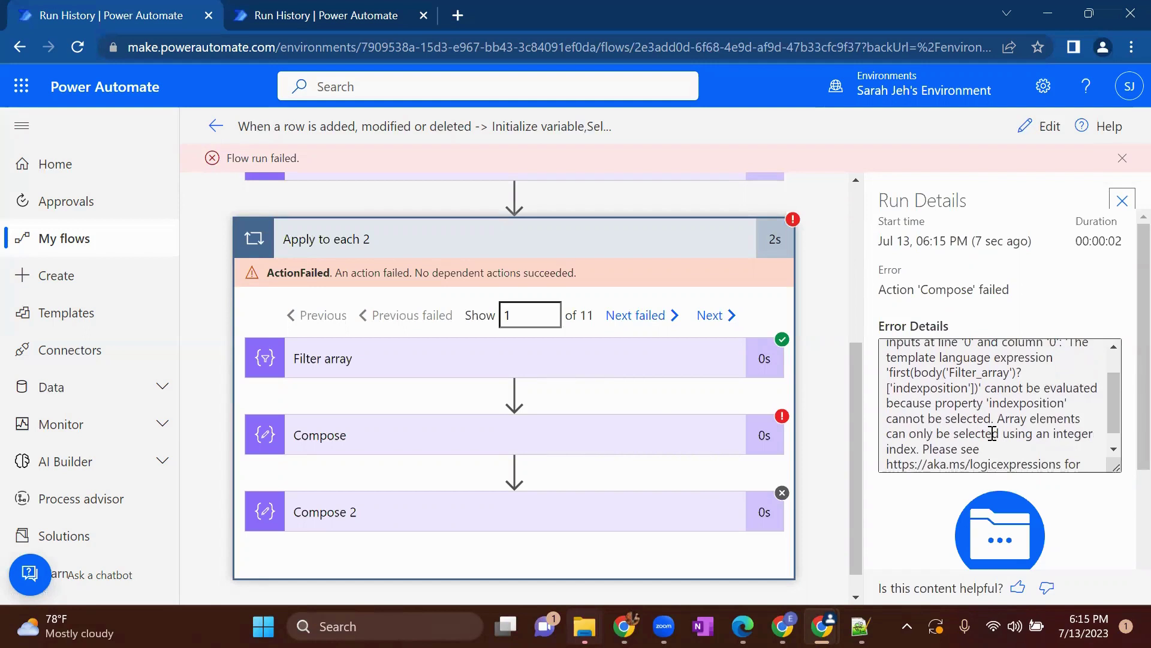
pyautogui.scroll(-1, 993, 433)
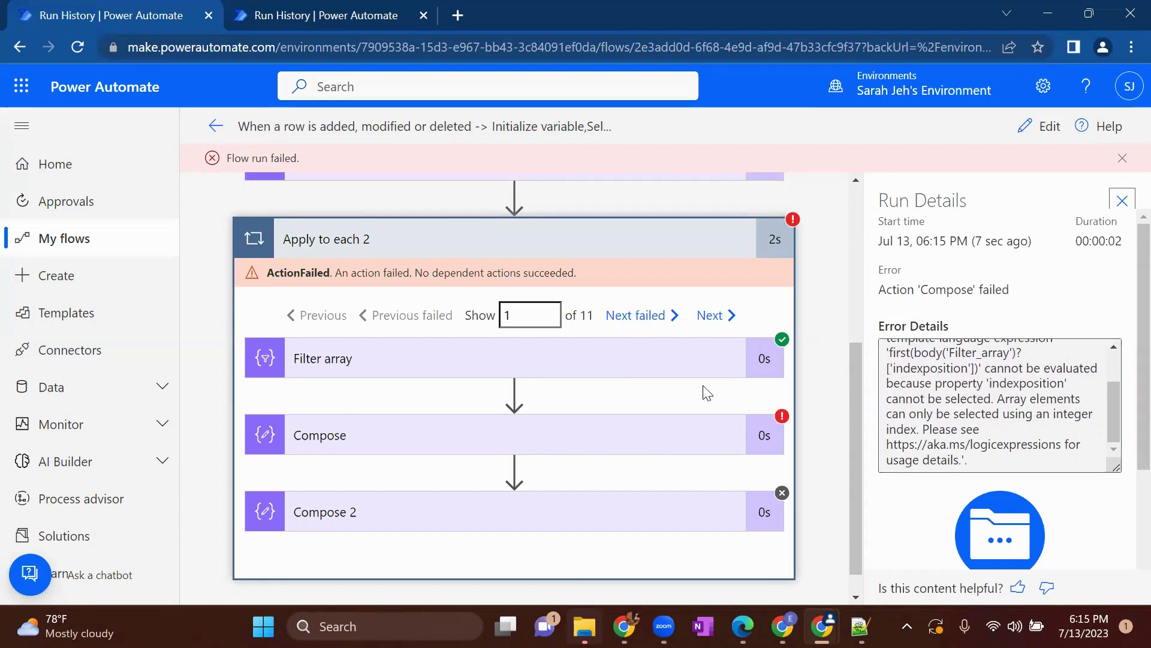
pyautogui.click(571, 376)
pyautogui.scroll(-4, 574, 382)
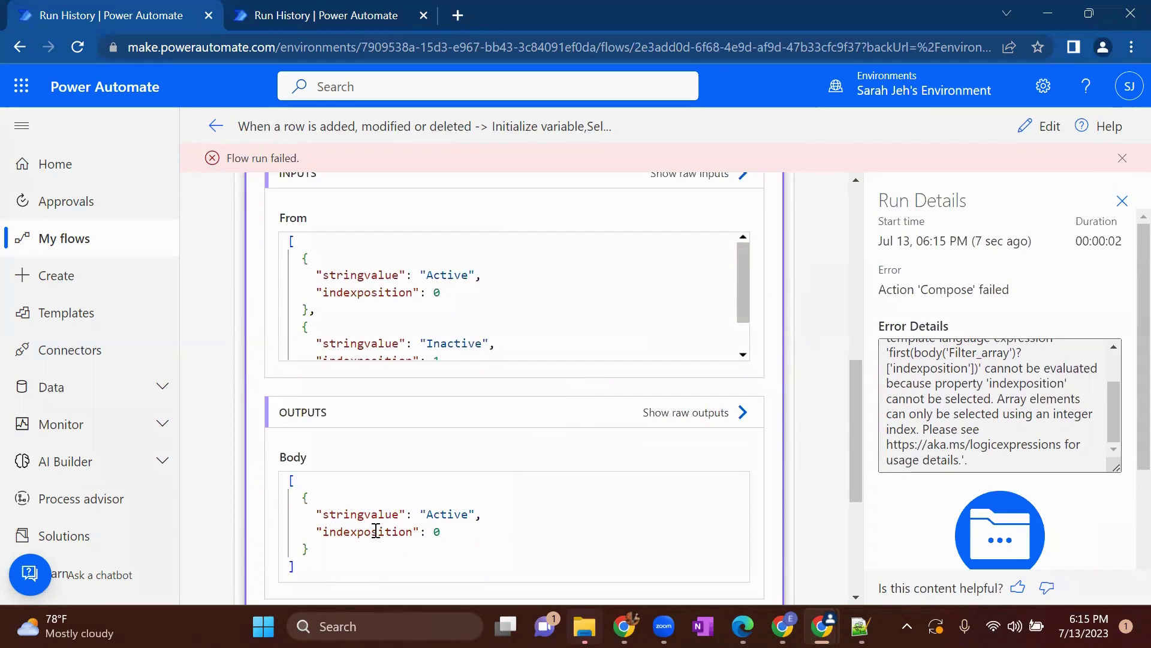
pyautogui.scroll(4, 594, 374)
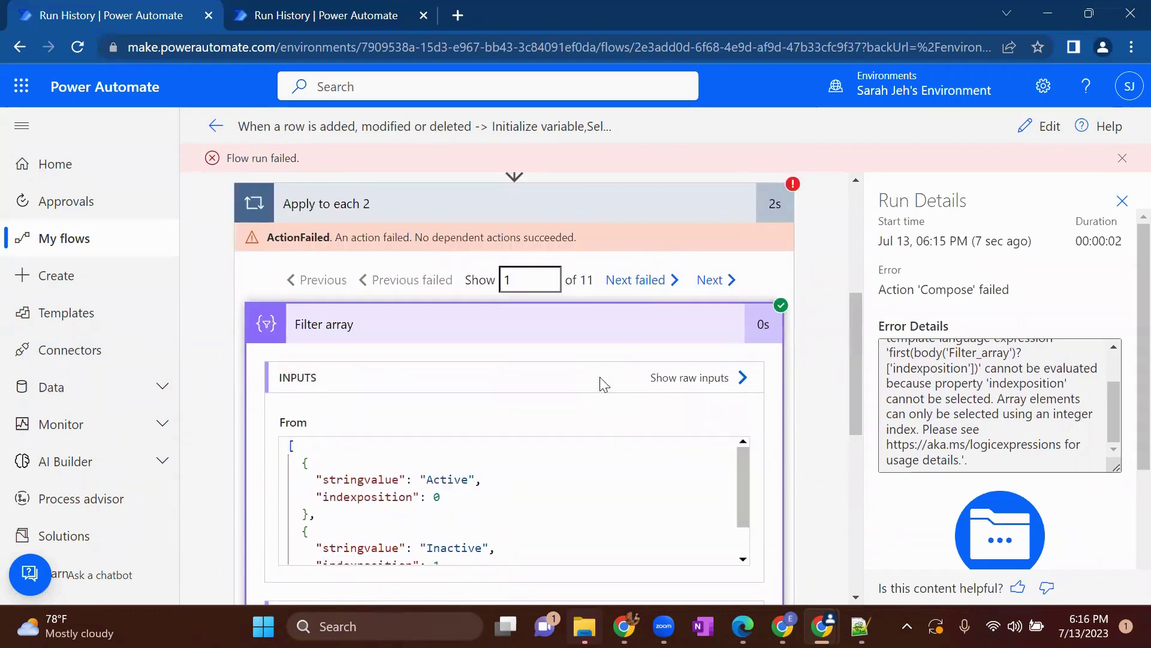
pyautogui.scroll(-8, 603, 384)
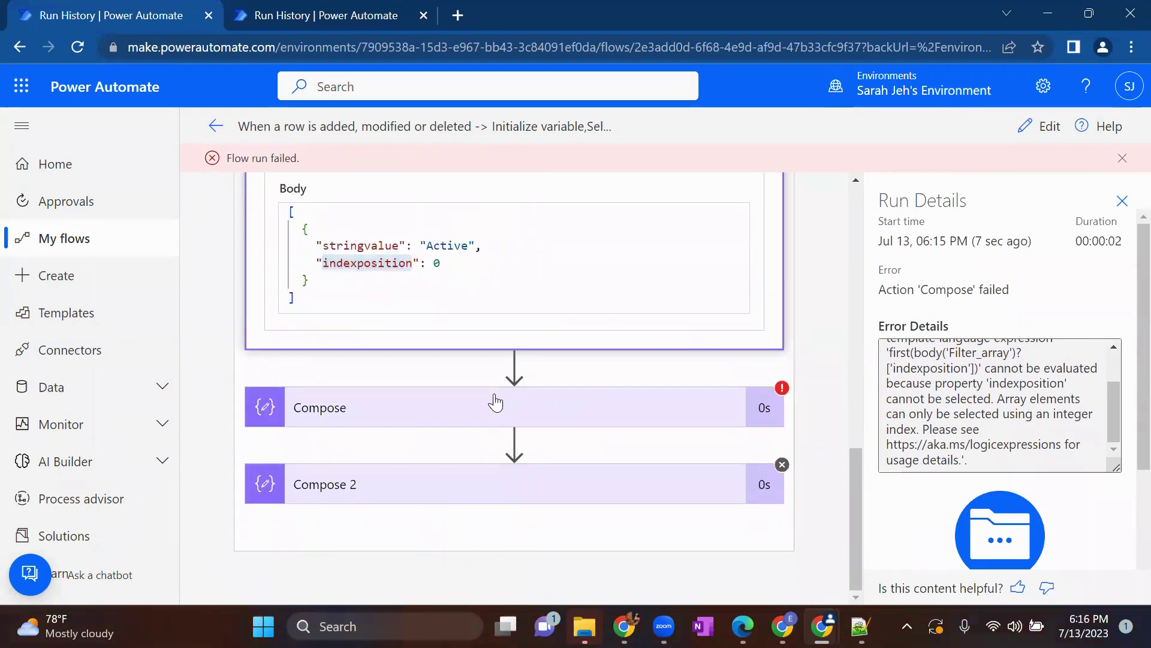
pyautogui.click(495, 403)
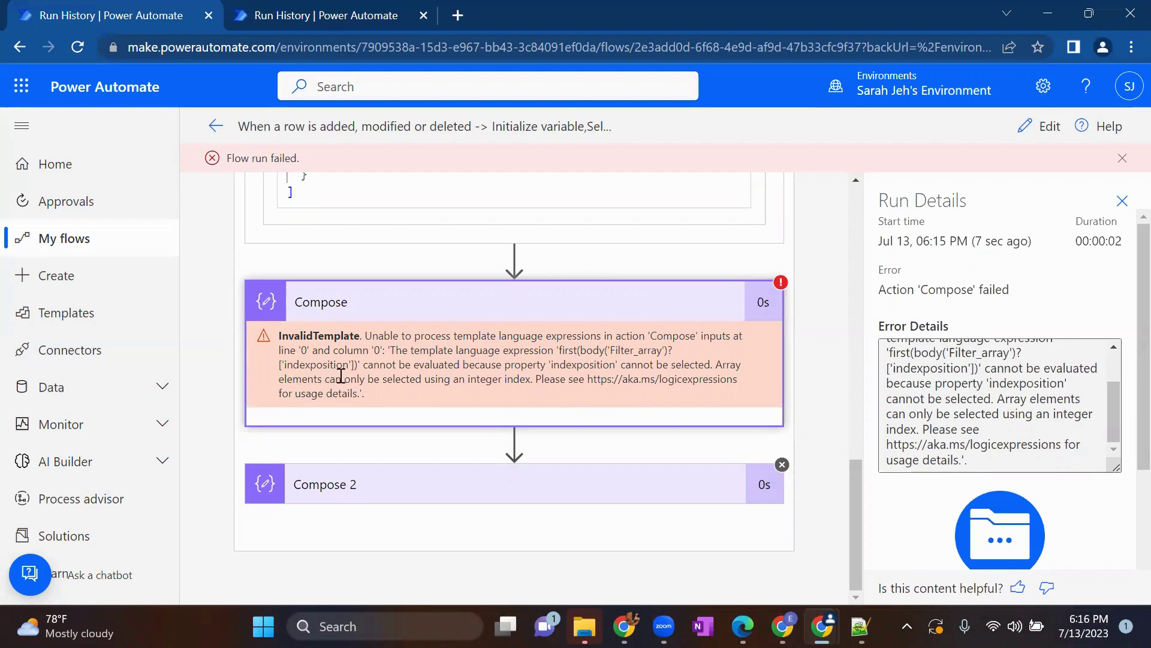
# Step: Return to editing the flow and correct Compose's expression so it ends with body('Filter_array'))?['indexposition'], closing first() before the property
pyautogui.click(1042, 126)
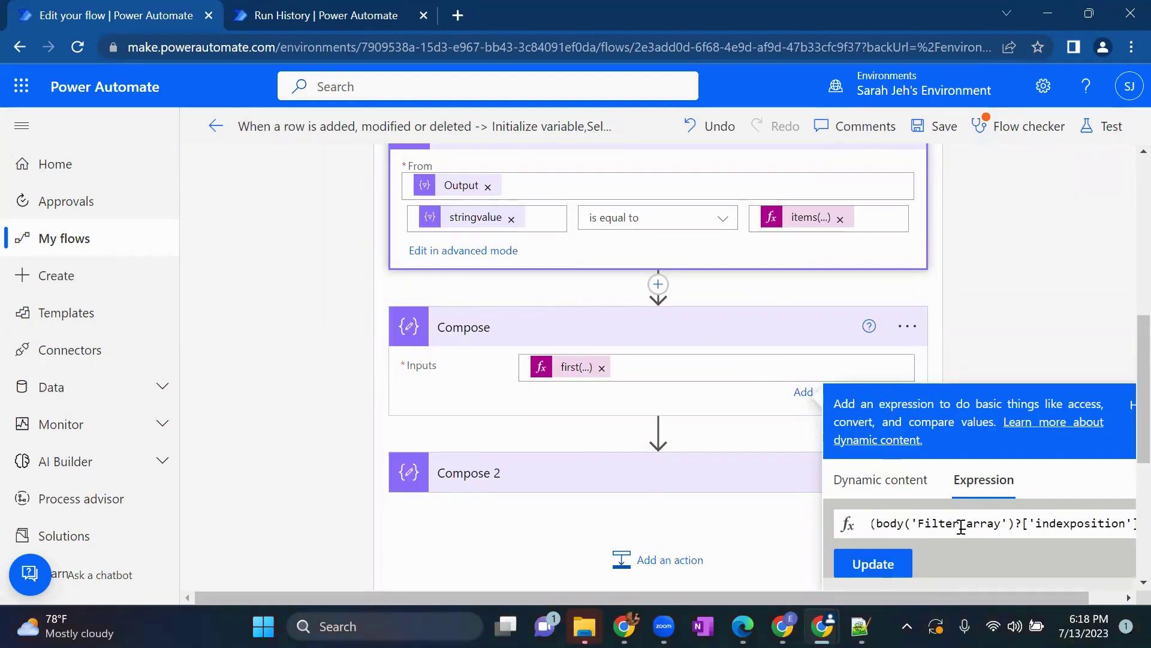
pyautogui.click(1033, 520)
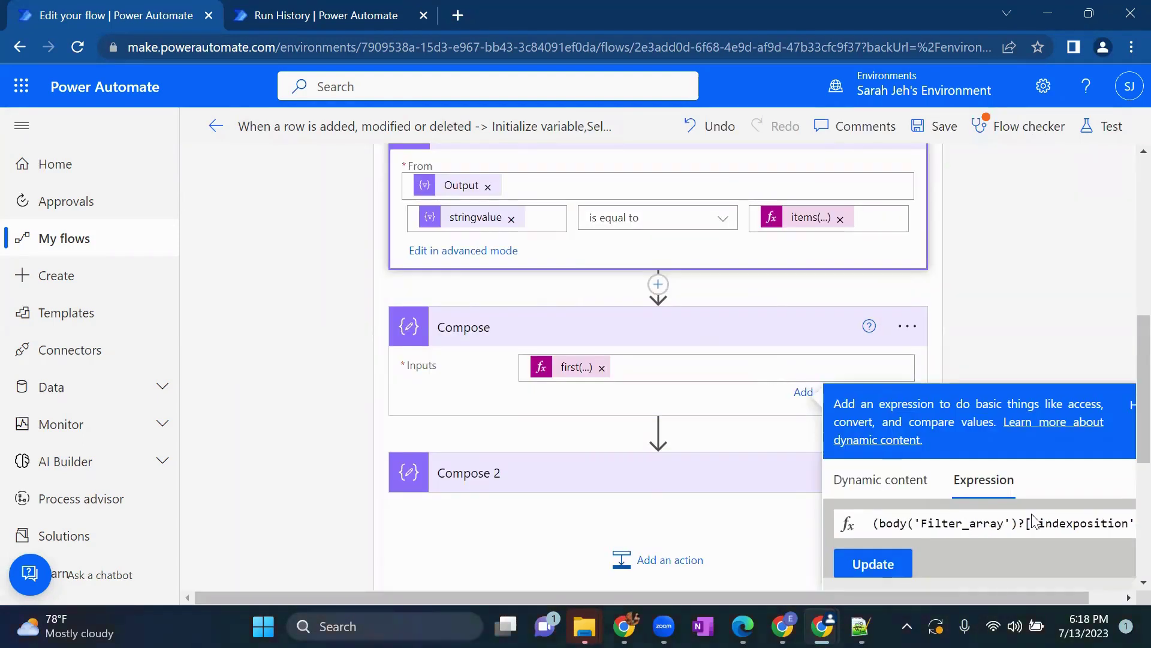
pyautogui.write("'")
pyautogui.click(1124, 523)
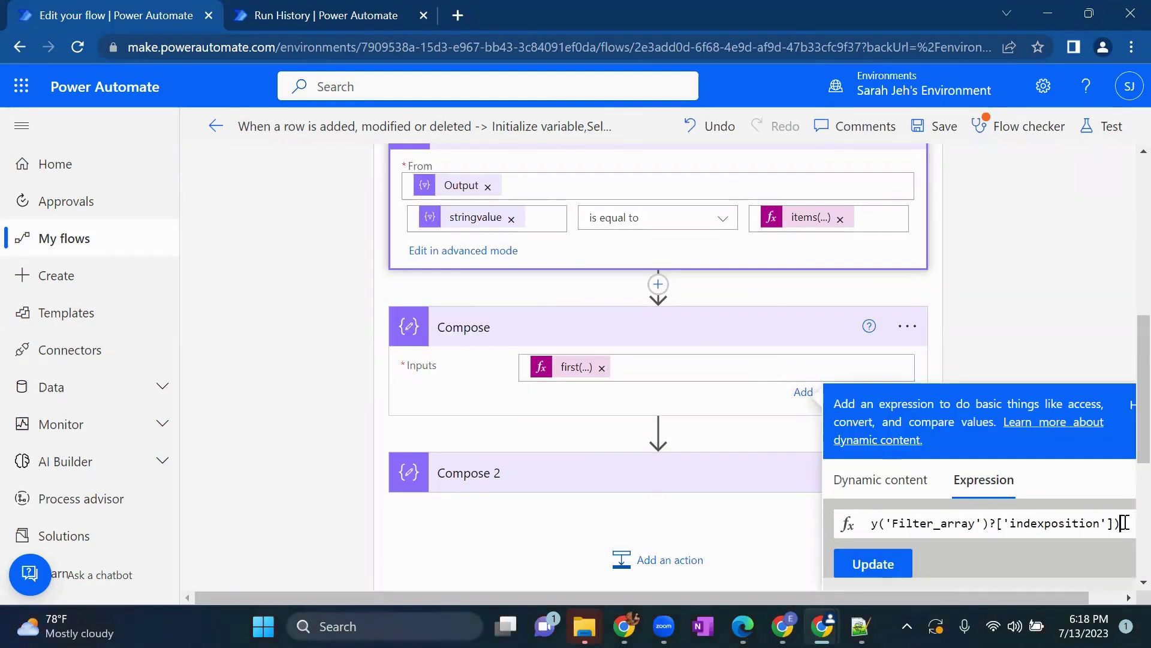
pyautogui.press('BackSpace')
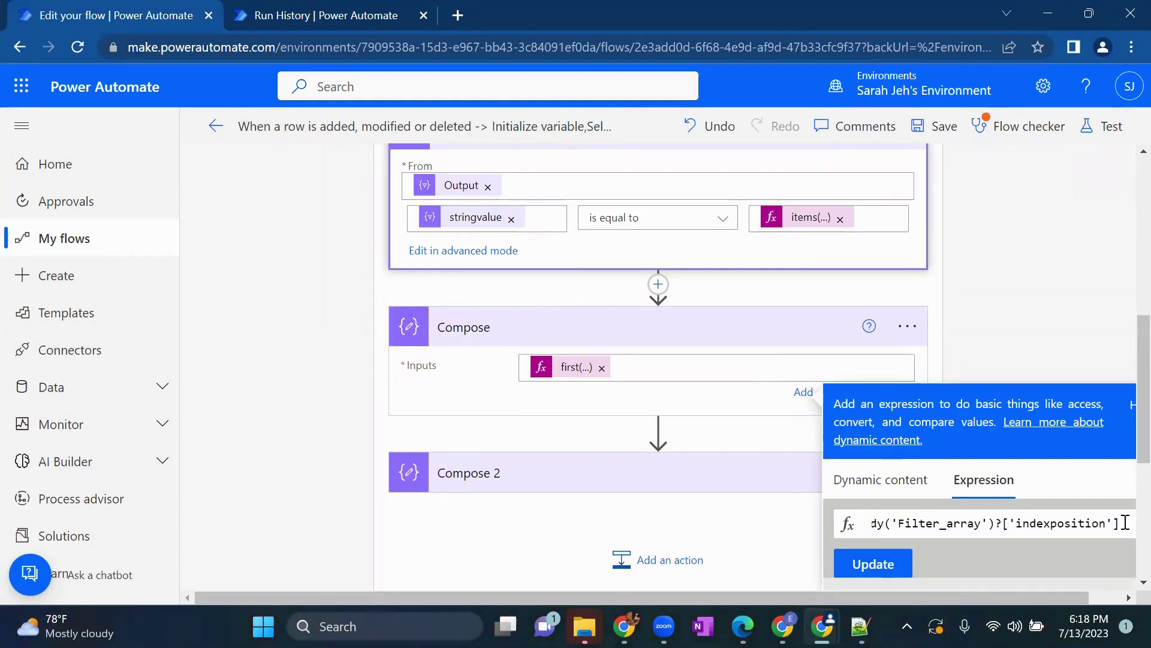
pyautogui.click(997, 523)
pyautogui.write(')')
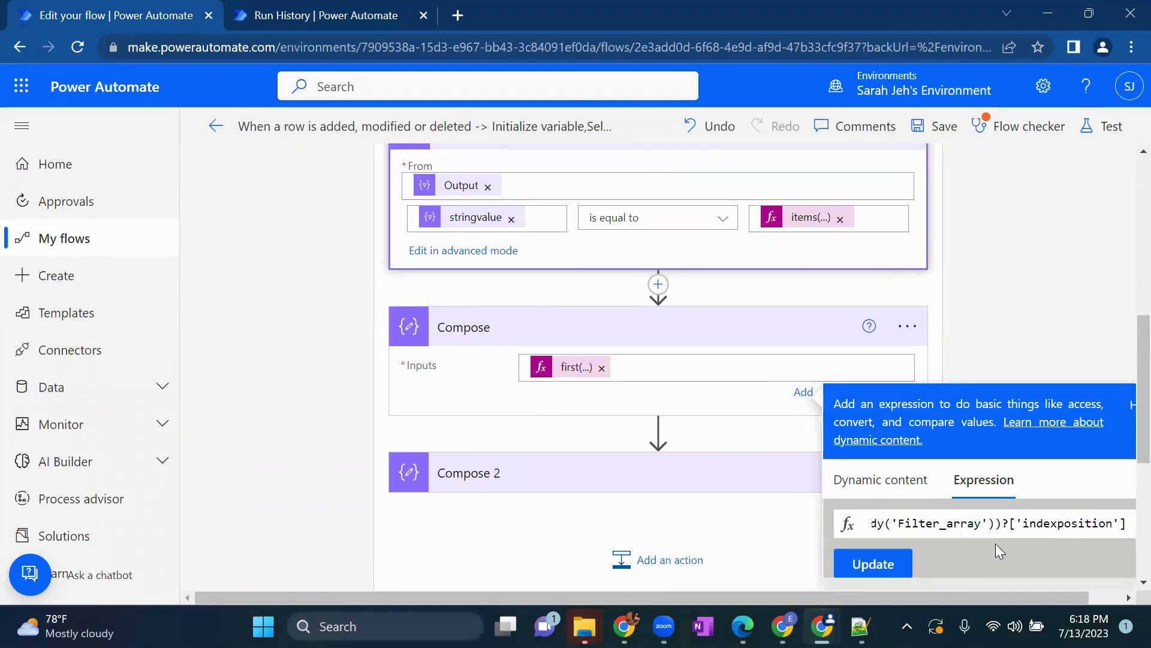
pyautogui.click(873, 563)
pyautogui.click(576, 376)
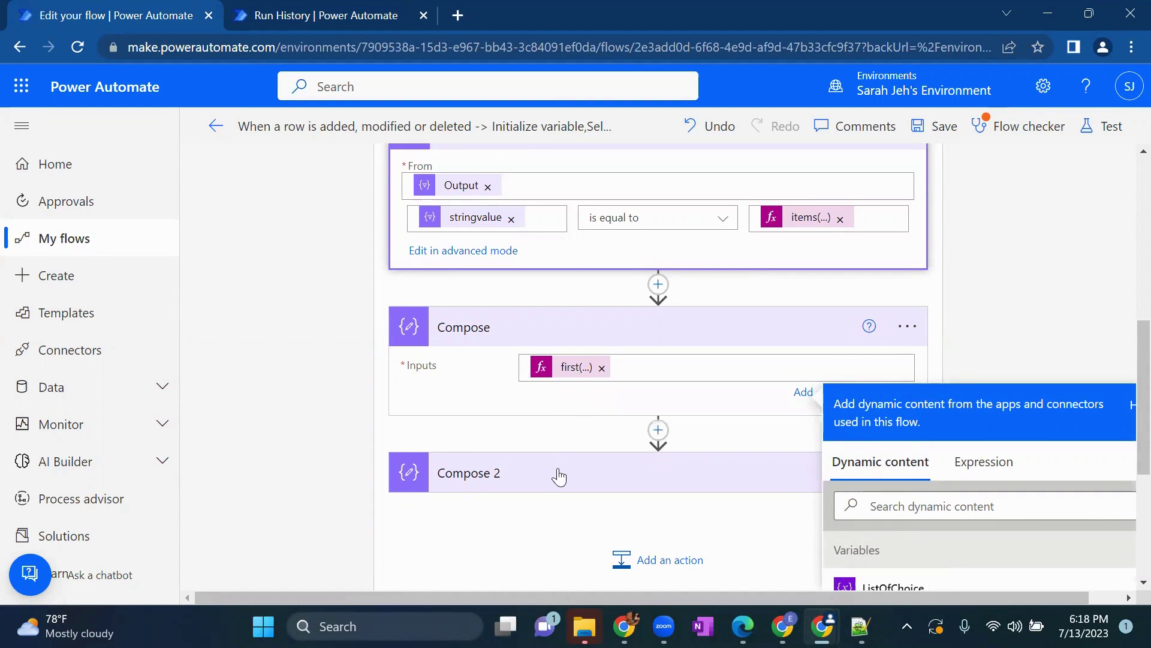
# Step: Correct Compose 2's expression to first(body('Filter_array'))?['stringvalue'], closing first() before the property, and update it
pyautogui.scroll(2, 522, 378)
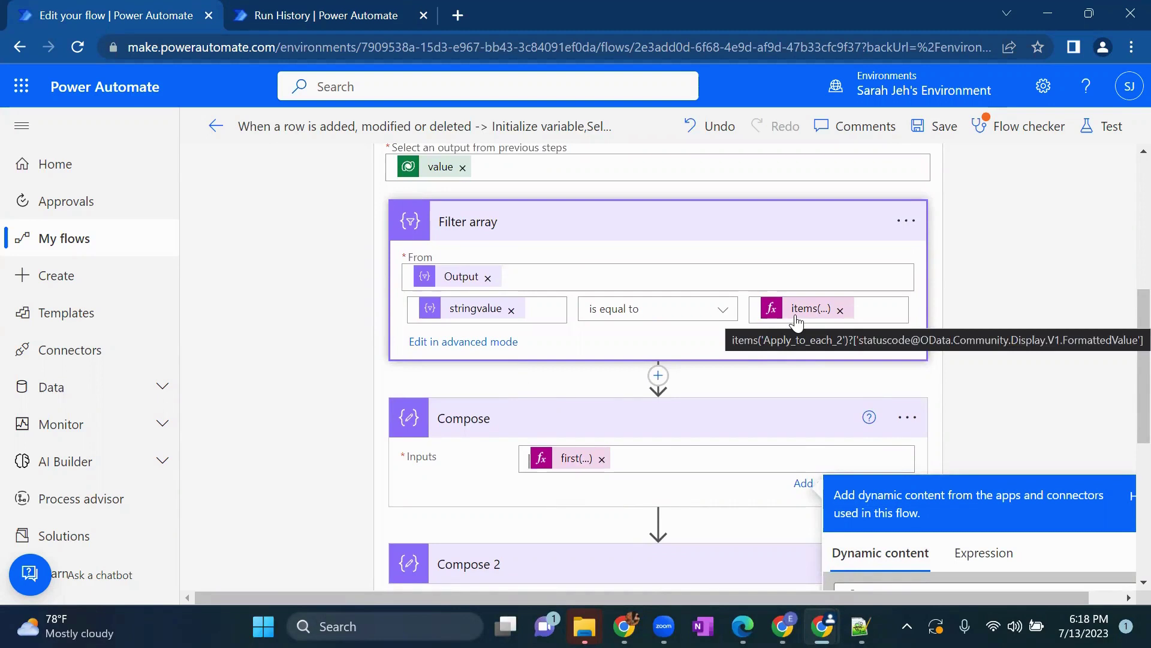
pyautogui.scroll(-3, 609, 436)
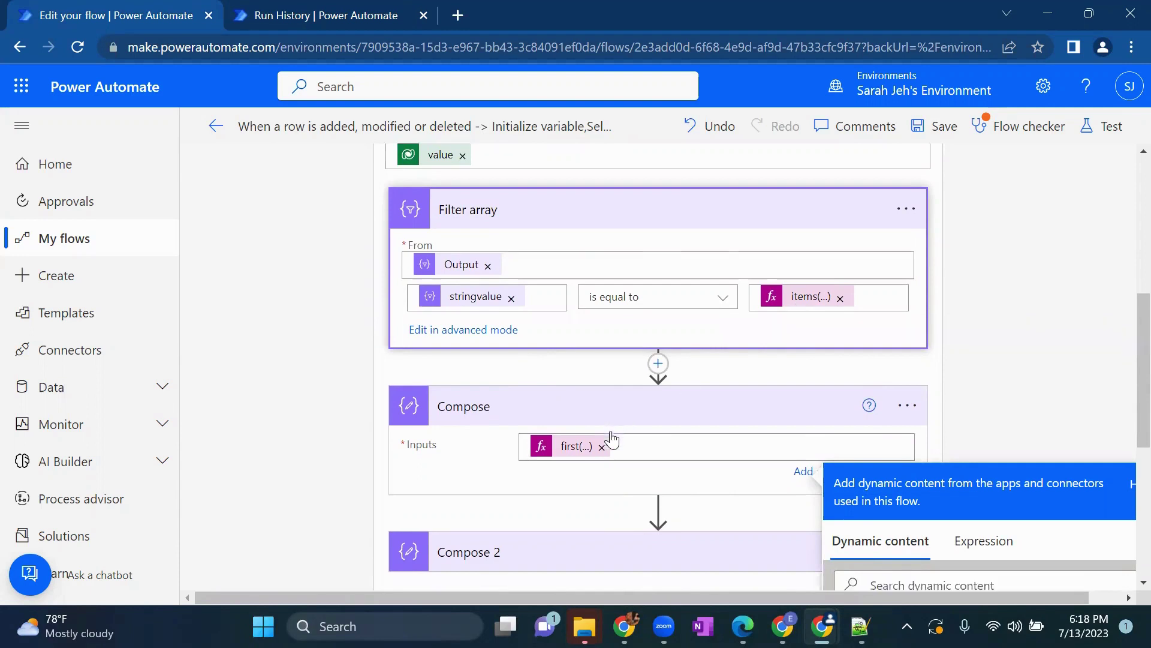
pyautogui.click(532, 441)
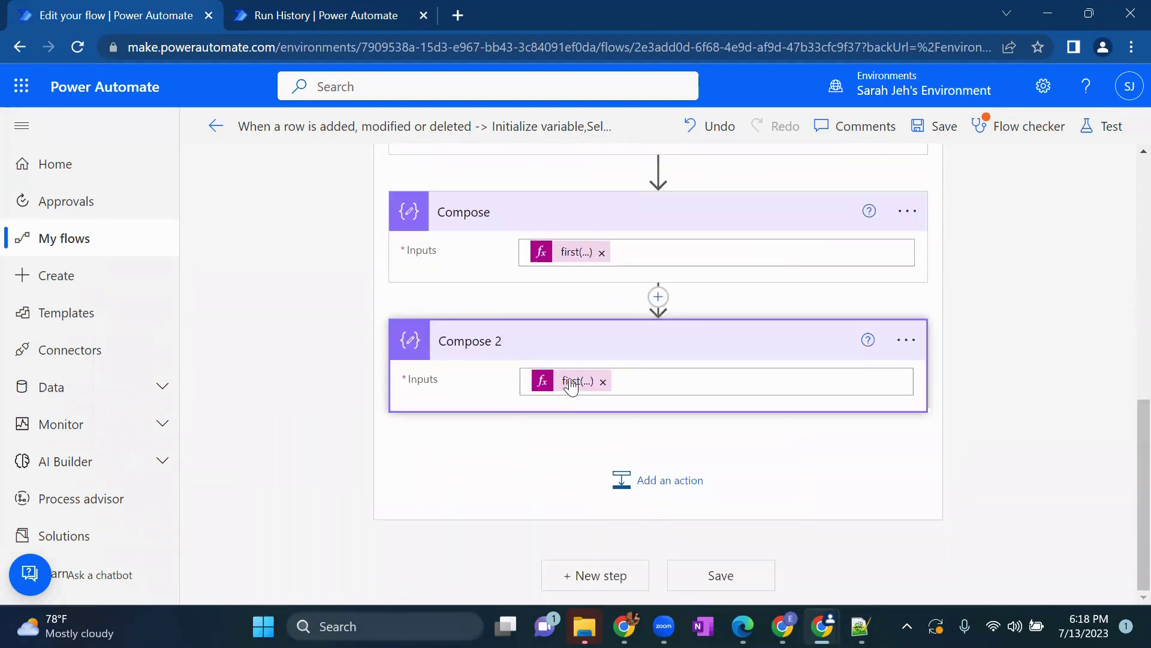
pyautogui.click(571, 381)
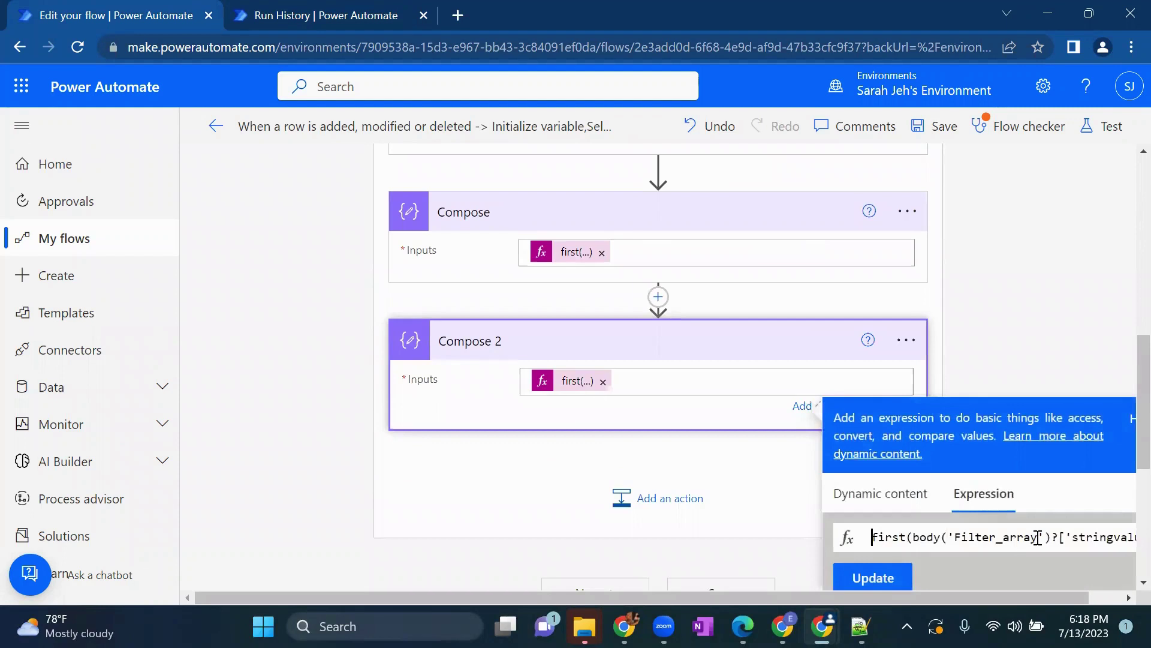
pyautogui.click(1057, 537)
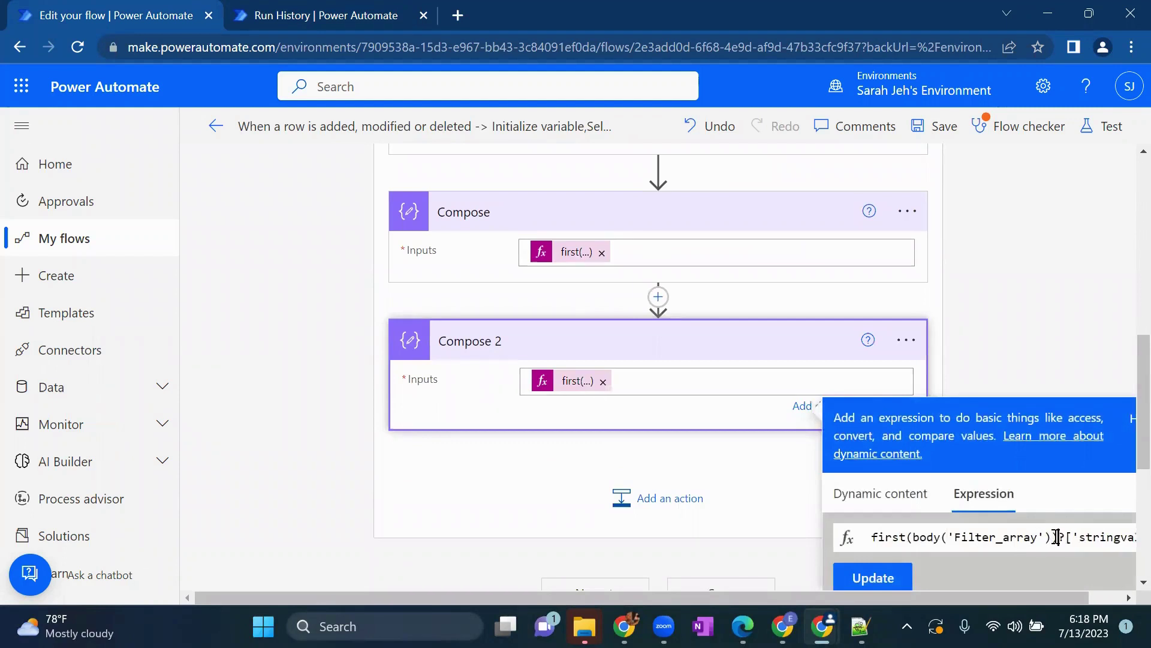
pyautogui.write('?')
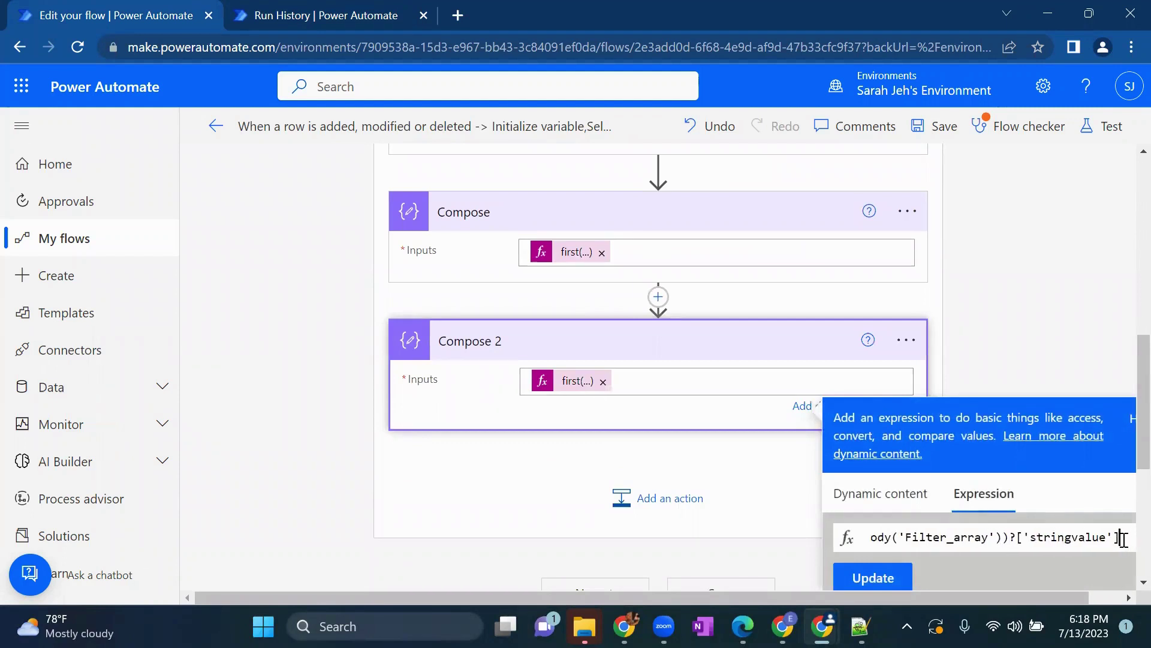
pyautogui.click(871, 577)
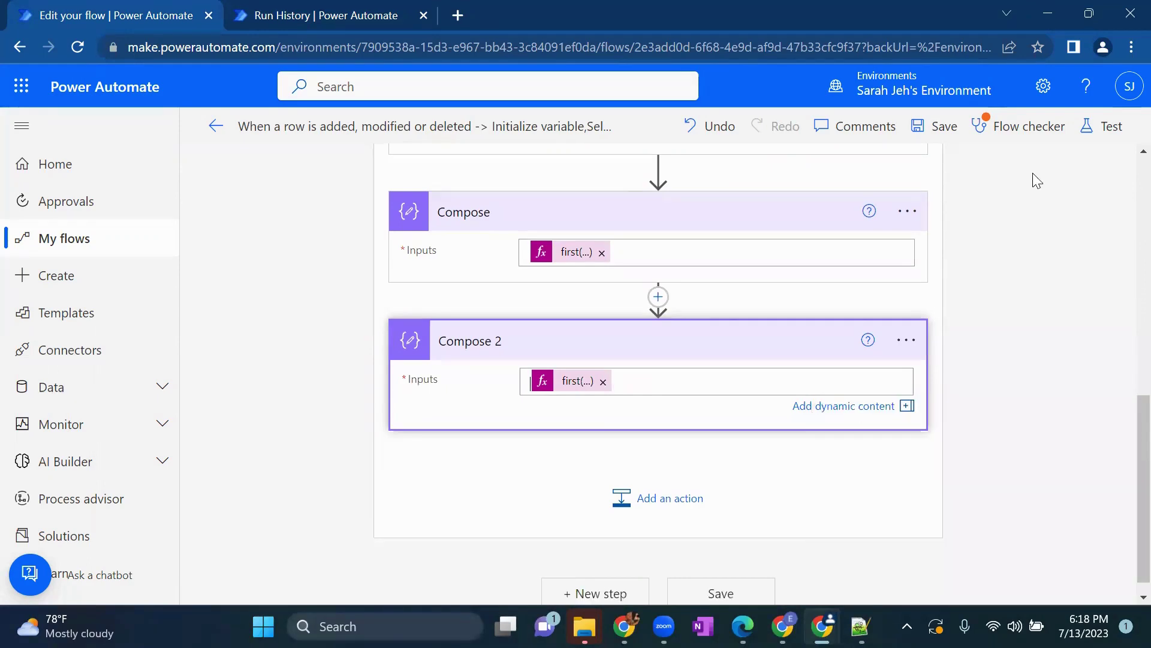
# Step: Save the flow, test it automatically with the recently used trigger from the succeeded run, and dismiss the flow checker
pyautogui.click(1111, 126)
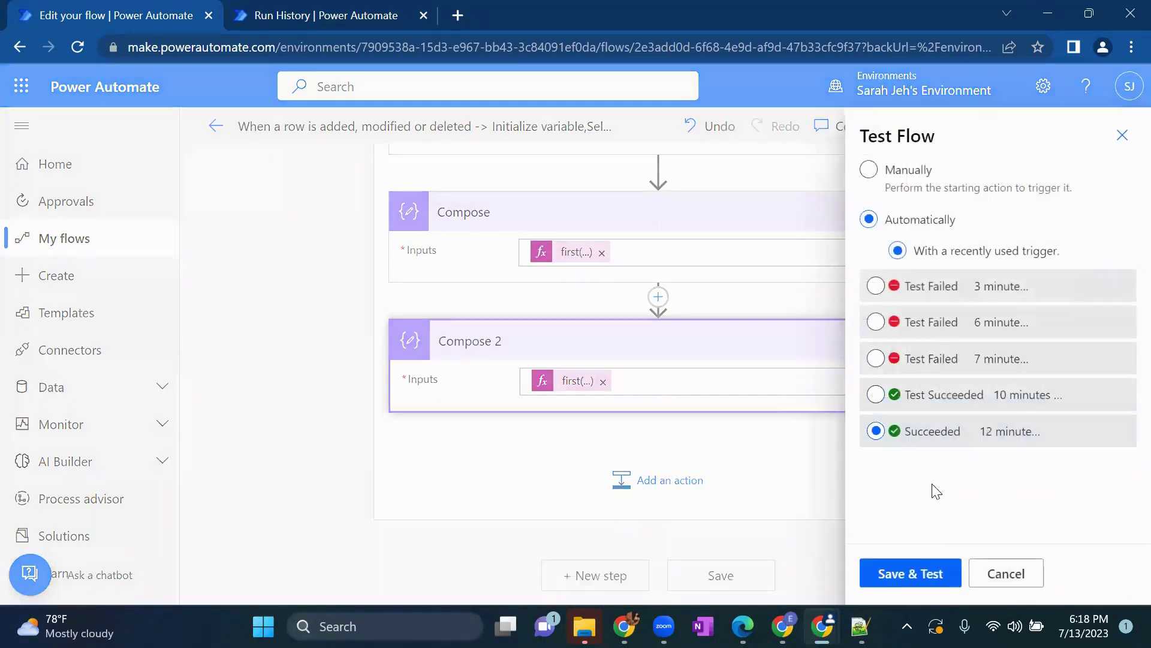
pyautogui.click(911, 575)
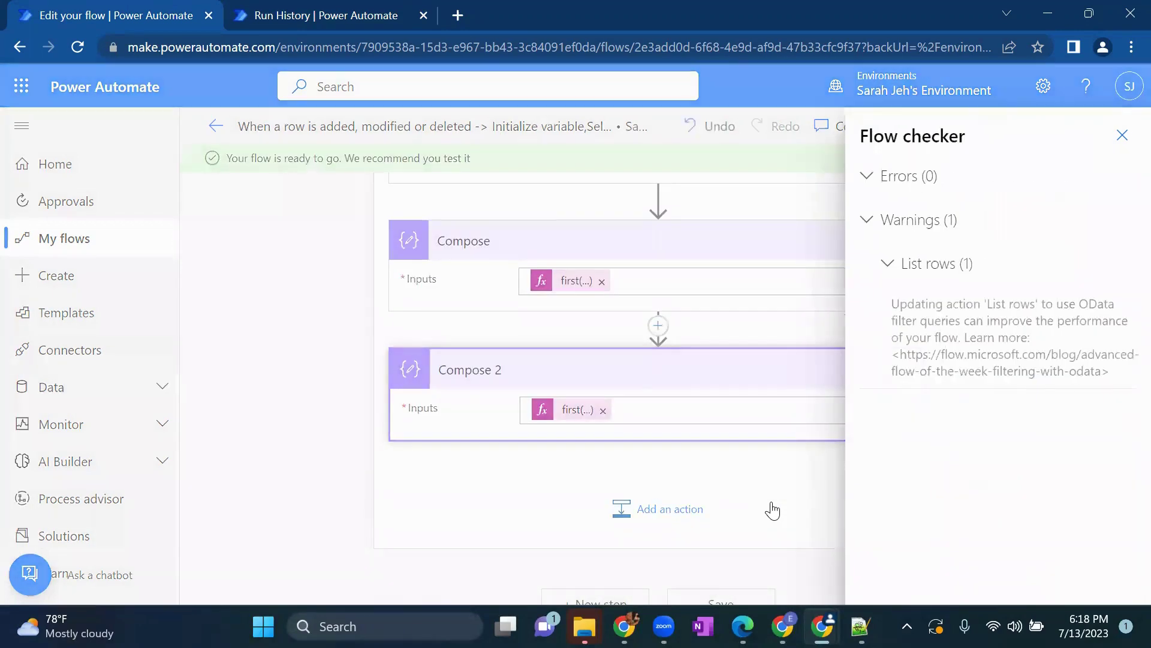
pyautogui.click(1121, 135)
# Step: Examine the first Apply to each 2 iteration: the inputs and outputs of Compose and Compose 2
pyautogui.scroll(-2, 791, 379)
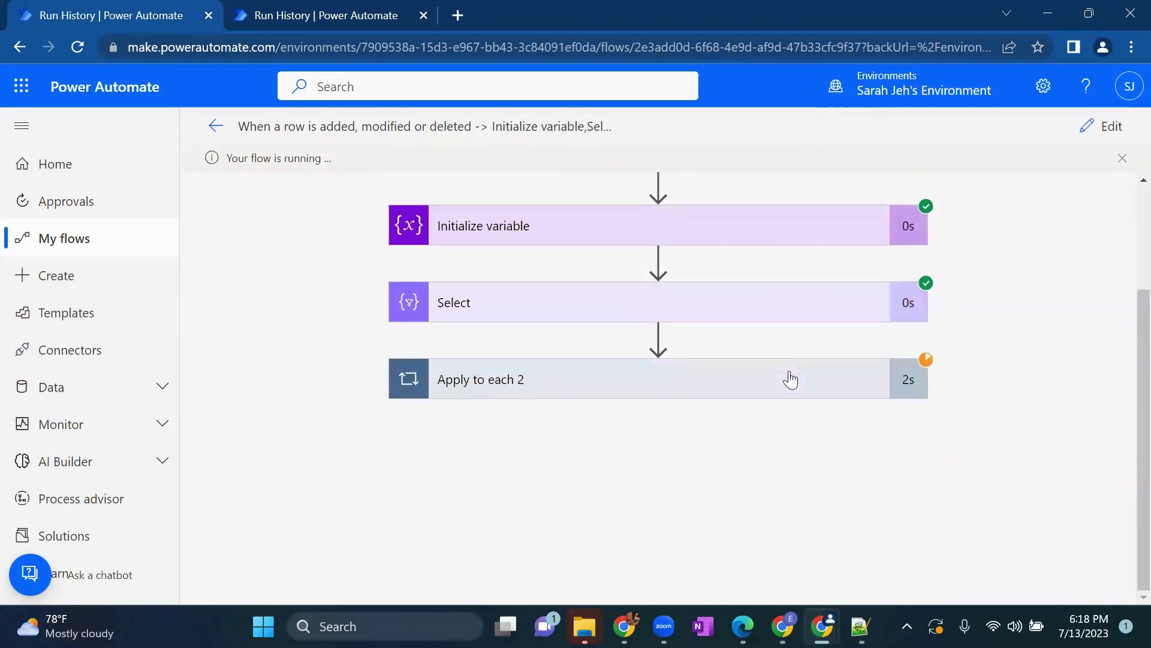
pyautogui.click(701, 378)
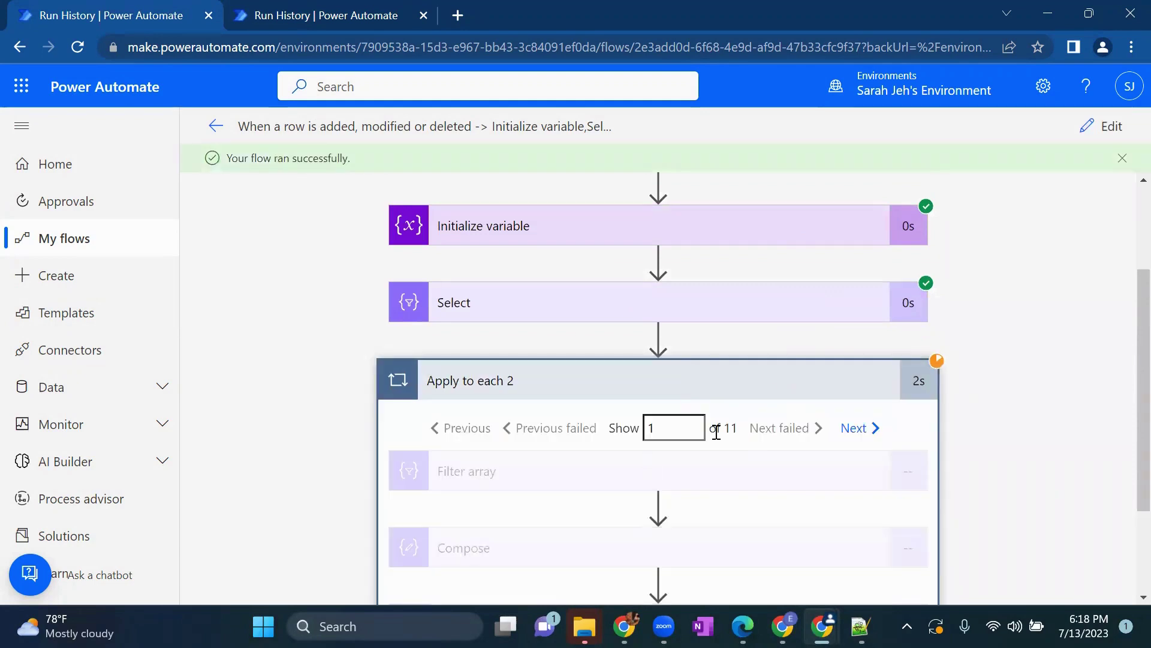
pyautogui.scroll(-2, 804, 433)
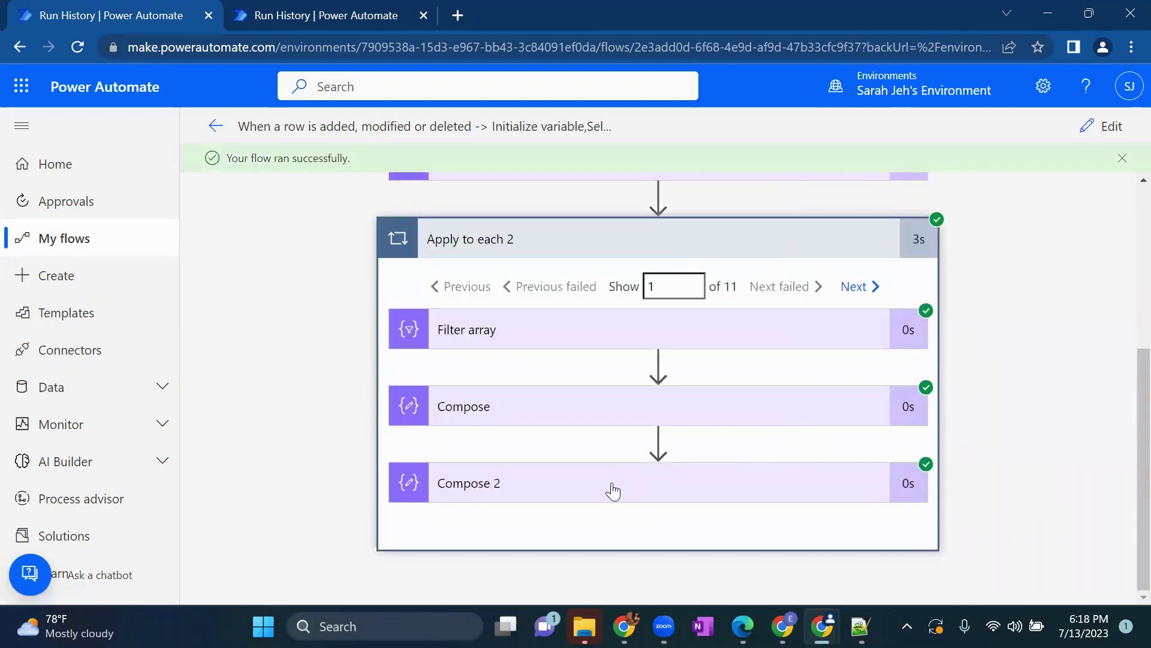
pyautogui.click(598, 421)
pyautogui.scroll(-3, 596, 419)
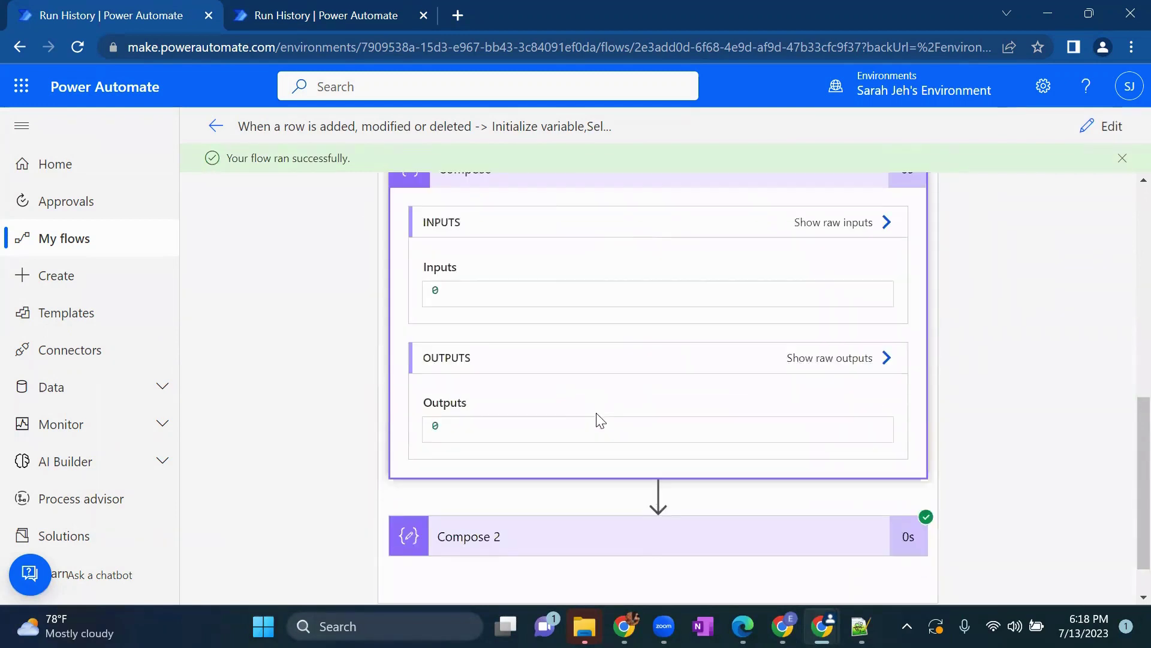
pyautogui.rightClick(412, 427)
pyautogui.click(496, 459)
pyautogui.rightClick(425, 422)
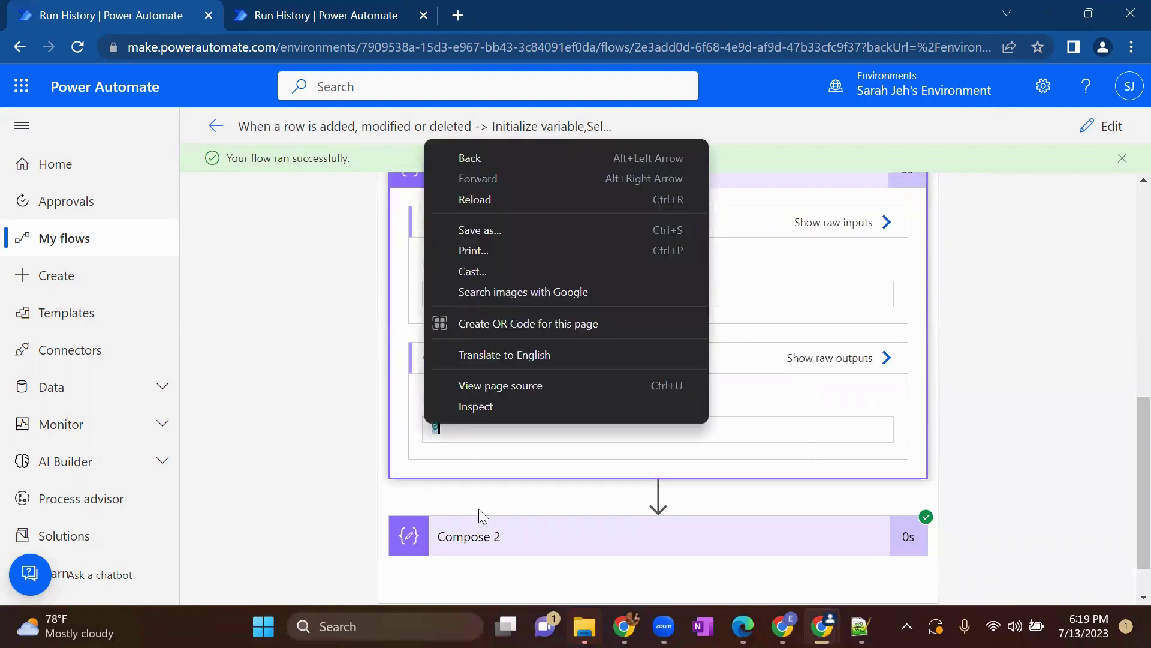
pyautogui.click(500, 534)
pyautogui.click(501, 534)
pyautogui.scroll(-5, 500, 532)
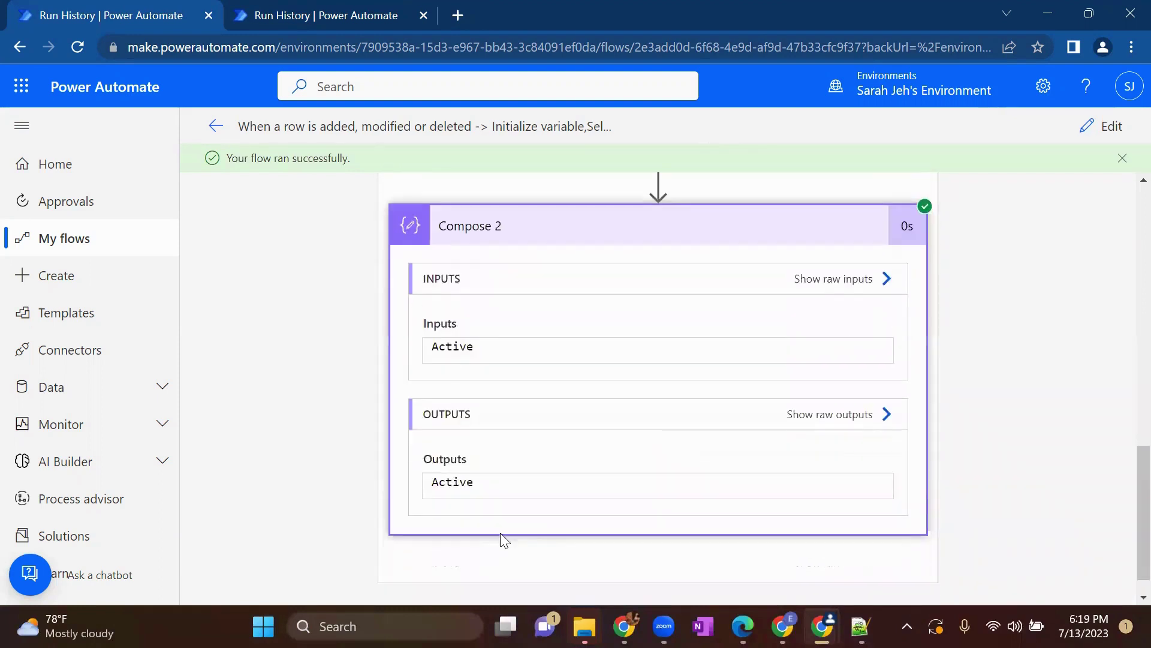
pyautogui.doubleClick(473, 482)
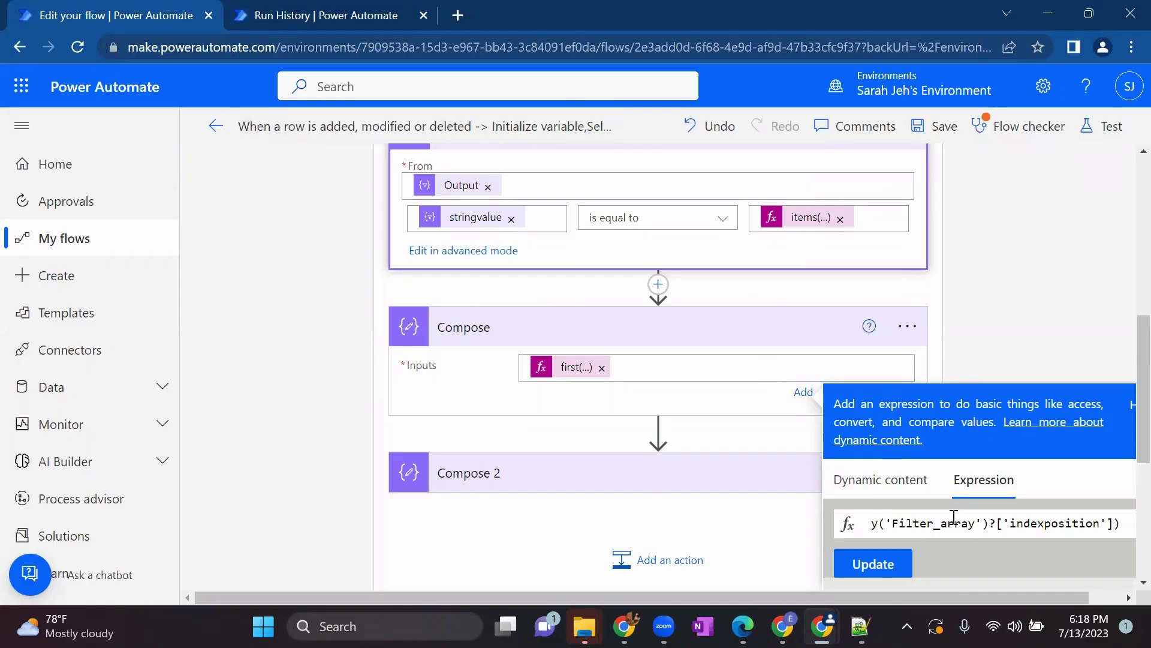
# Step: In Compose's expression, move the closing parenthesis of first() from the end to directly after body('Filter_array'), before ?['indexposition']
pyautogui.click(1033, 520)
pyautogui.click(1124, 523)
pyautogui.press('BackSpace')
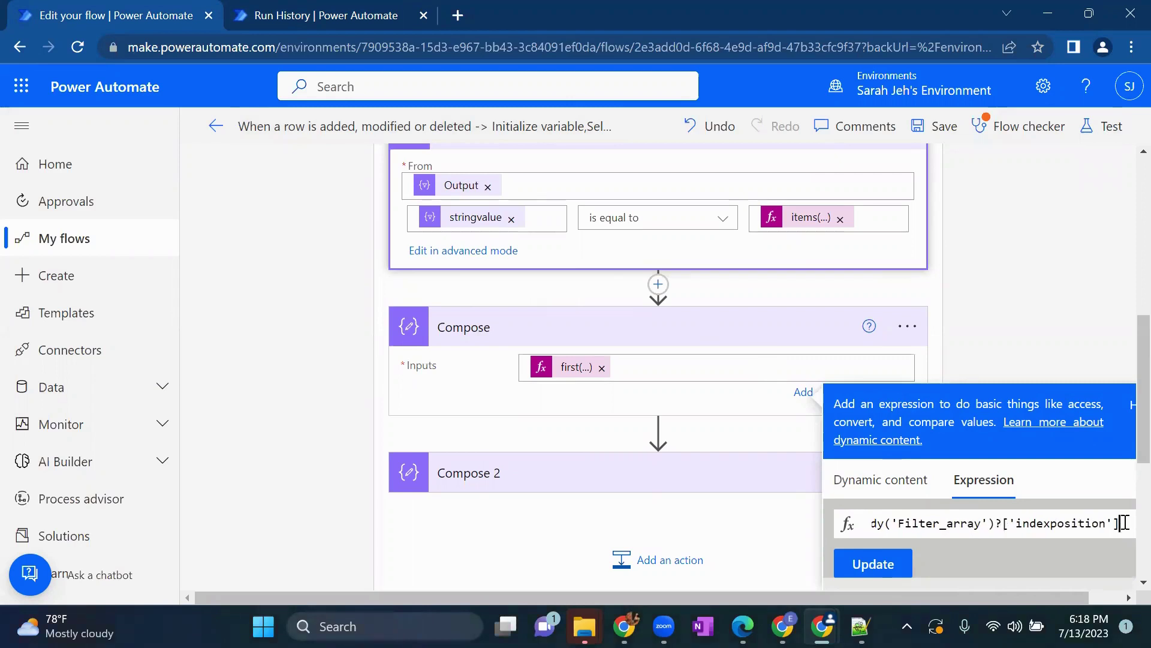
pyautogui.click(996, 522)
pyautogui.write(')')
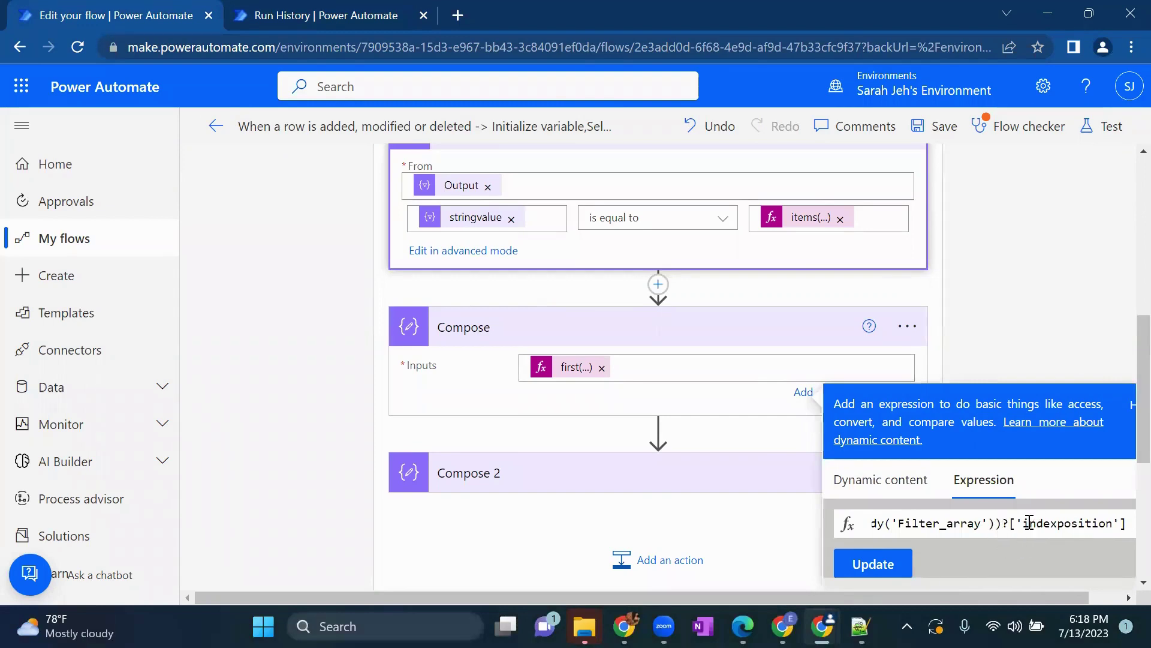